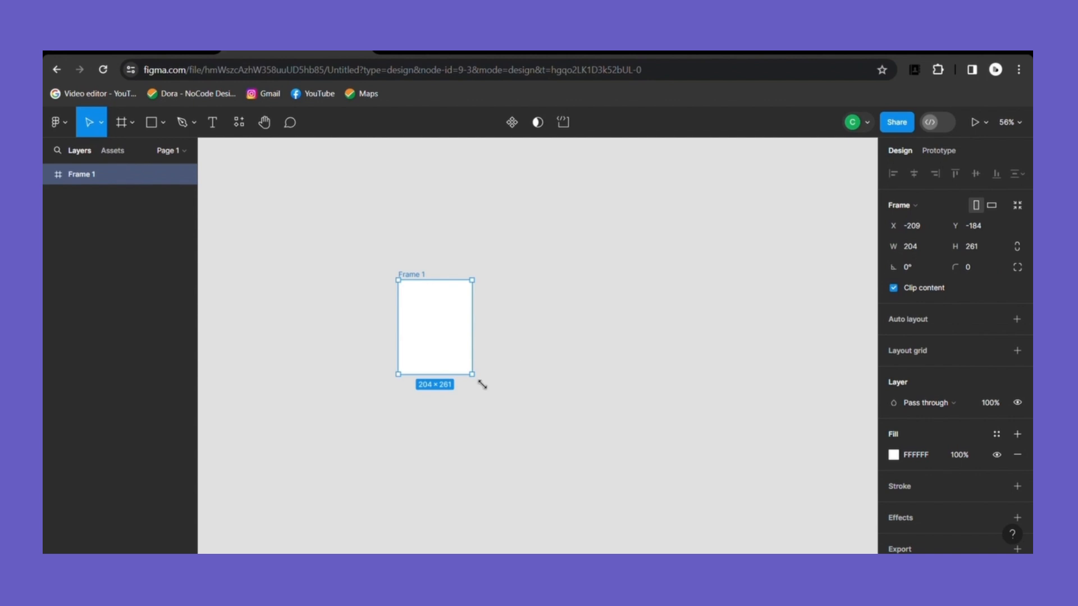
Resize the frame to 222 × 282 and rename it Books
drag(482, 386, 488, 393)
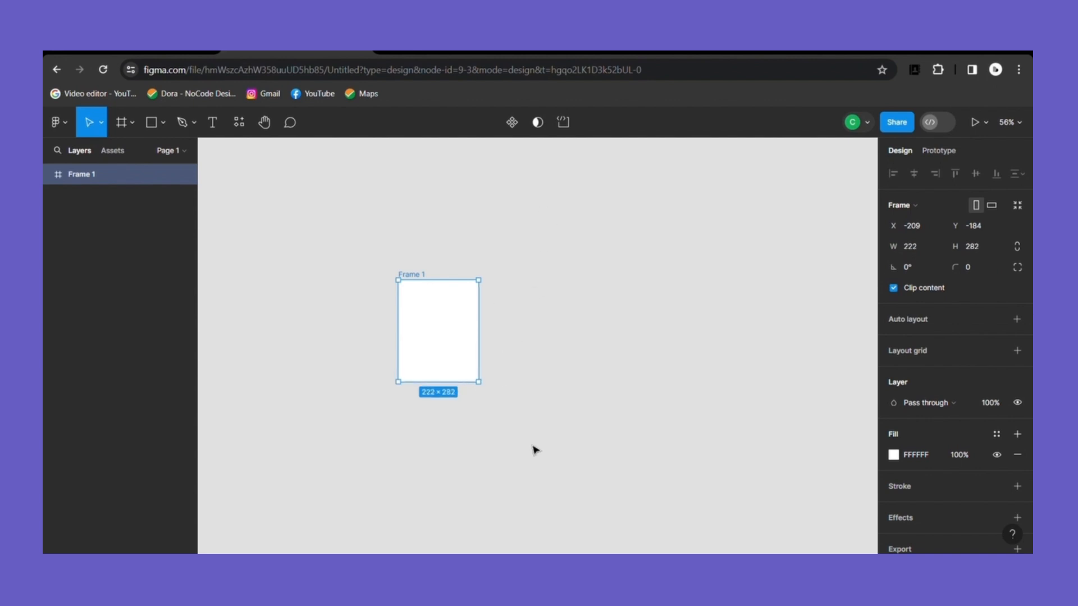
double_click(418, 275)
text(Books)
click(537, 260)
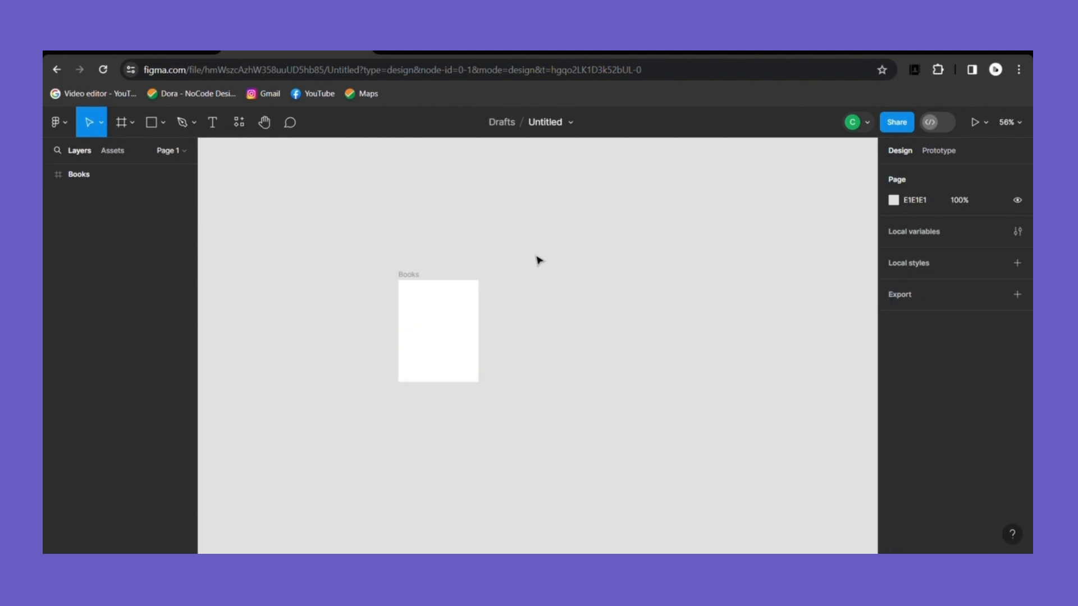
Round the Books frame's corners to 10 and add the bold title "The Psychology Of Money", centred beneath it
click(457, 311)
key(t)
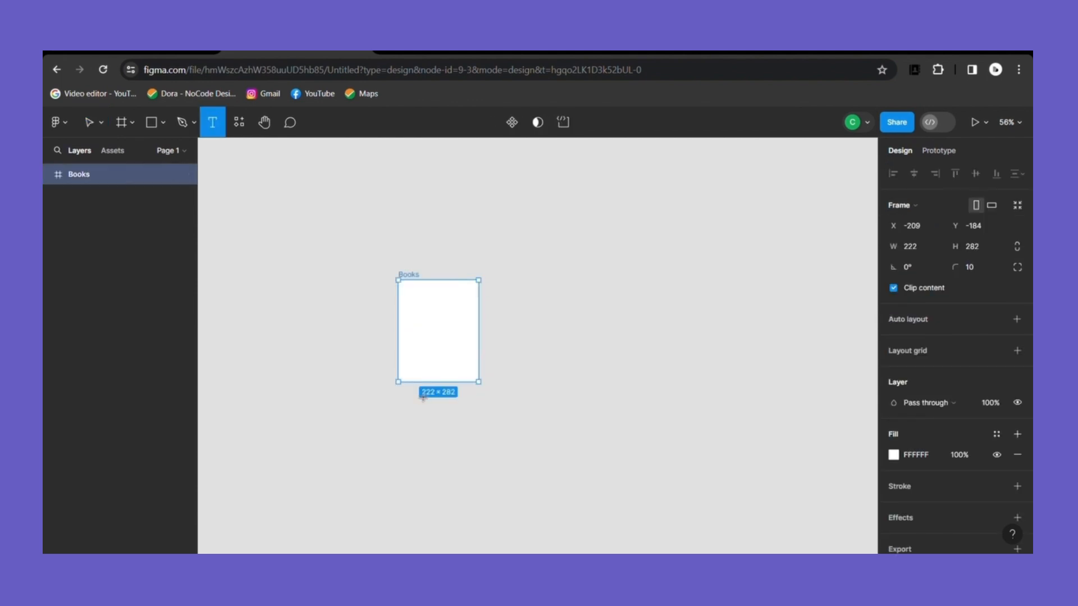
click(420, 392)
text(The Psychology Of Money)
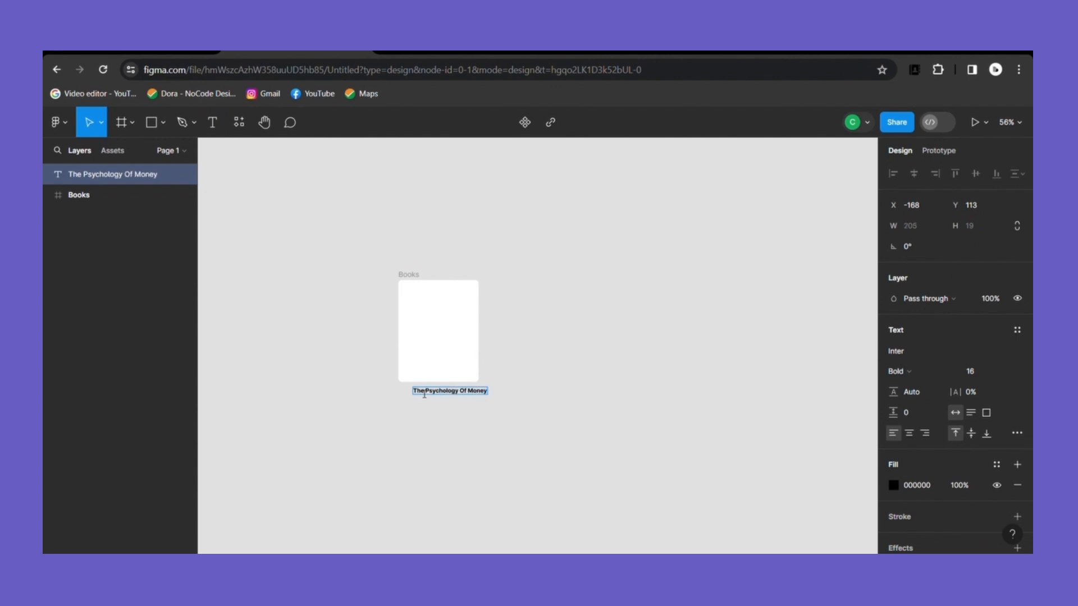
click(465, 420)
drag(462, 394, 449, 396)
click(467, 428)
click(450, 395)
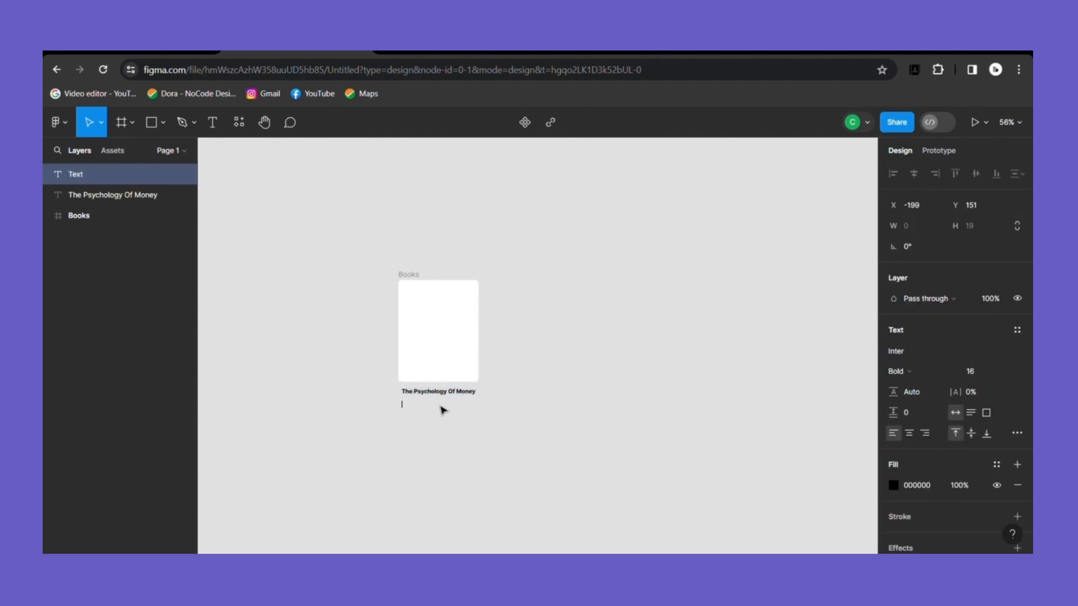
Enter the author line "Morgan Housel" and centre it beneath the book title
text(Morgan Housel)
key(Escape)
drag(426, 405, 440, 409)
click(483, 431)
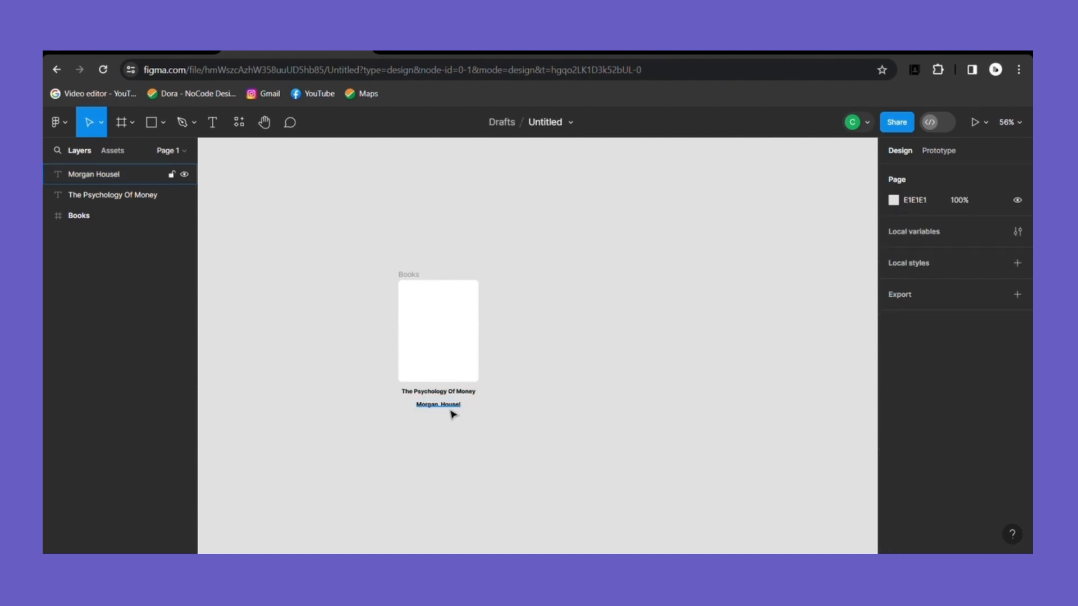
Insert an 18 × 18 star and place it just below and left of the author line
click(164, 123)
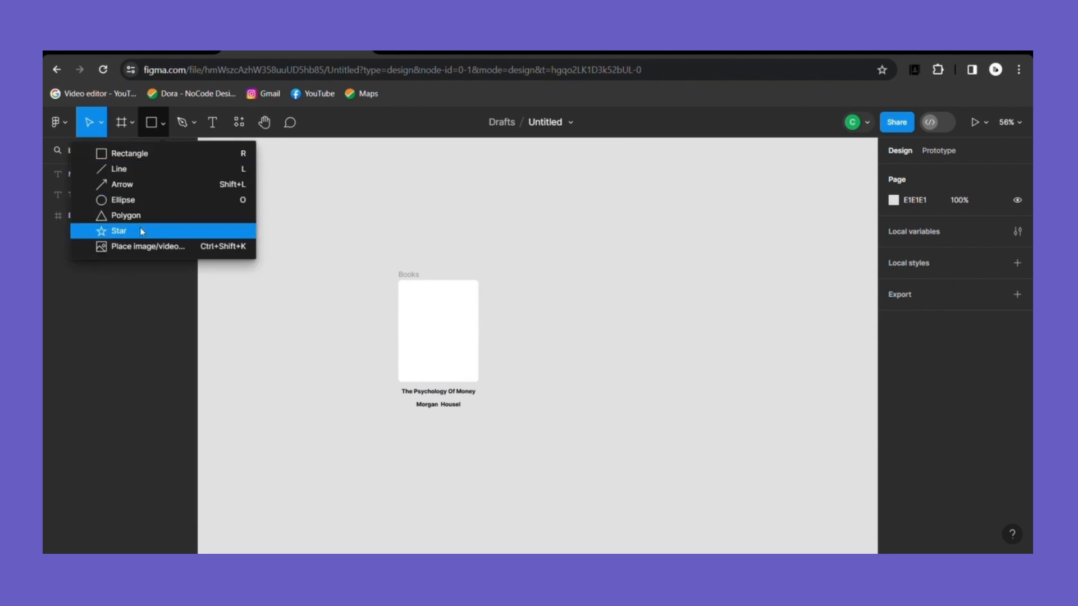
click(141, 231)
click(411, 427)
click(925, 226)
text(18)
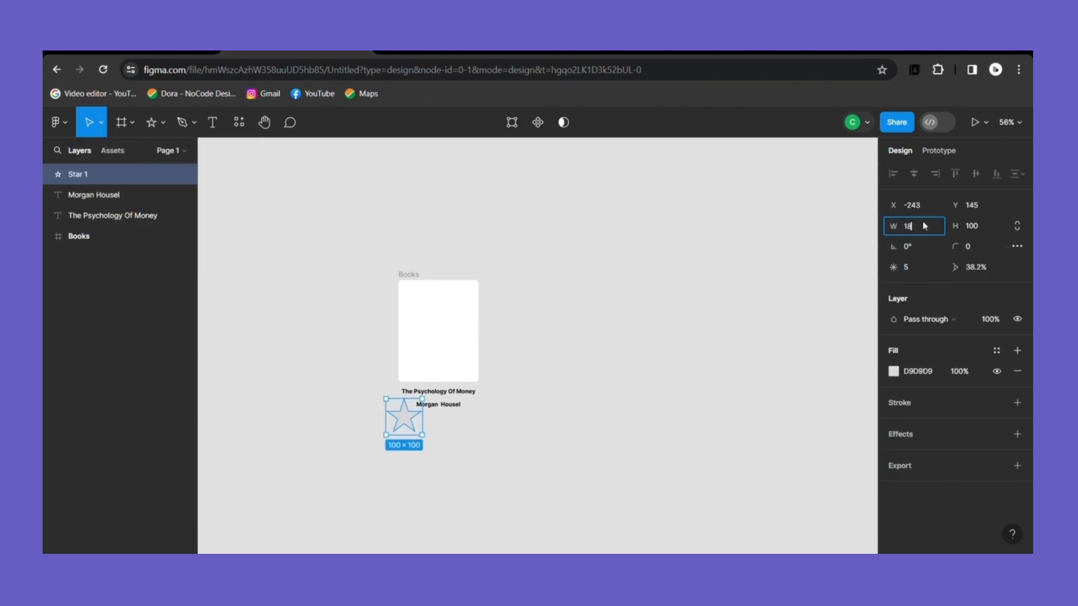
click(988, 227)
text(18)
click(420, 422)
drag(392, 406, 408, 421)
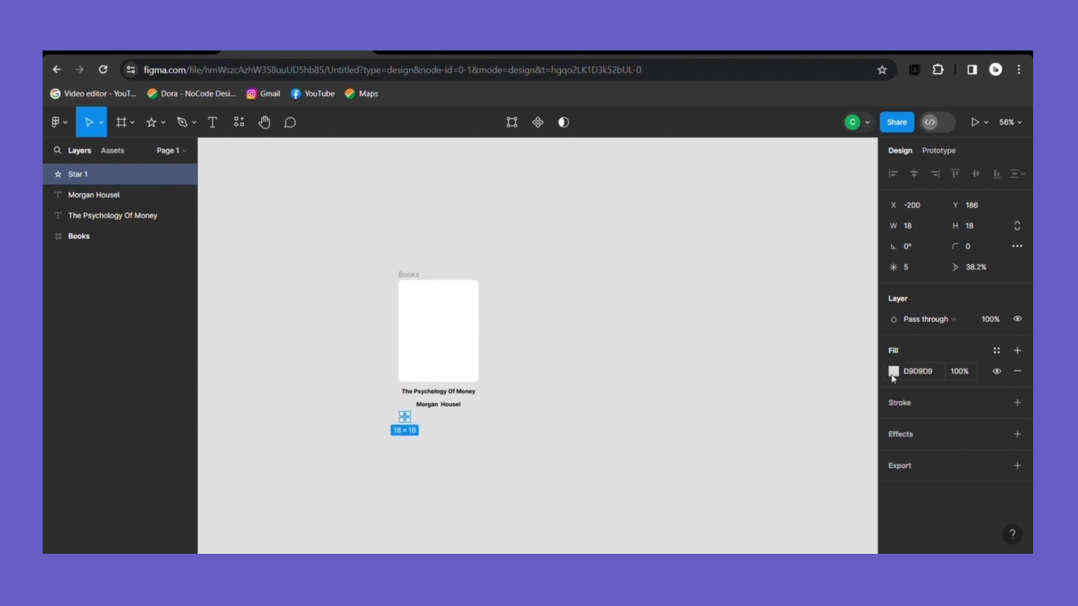
Fill the star with yellow (FFDB1F)
click(893, 372)
drag(781, 392, 775, 392)
drag(726, 247, 860, 221)
click(413, 423)
click(406, 420)
click(563, 295)
Recolour the author and title texts to medium grey
click(94, 195)
shift+click(134, 216)
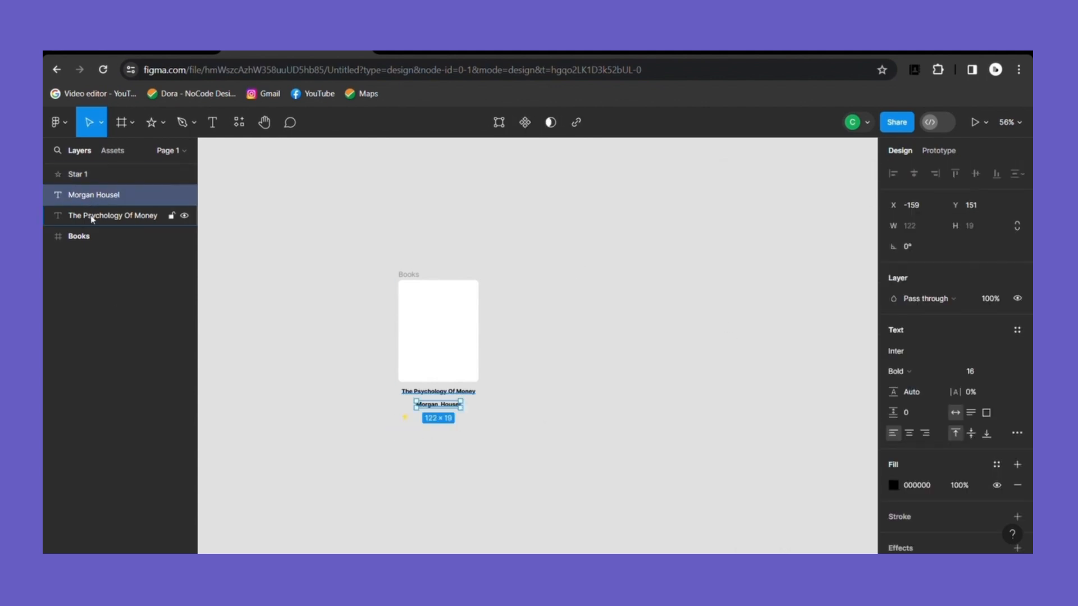
click(893, 537)
click(723, 306)
drag(723, 310, 723, 314)
click(676, 322)
Change the page background to black (000000)
click(893, 200)
drag(725, 239, 721, 378)
click(713, 344)
Duplicate the yellow star into an evenly spaced row of five and centre the row beneath the author line
click(405, 417)
key(ctrl+d)
drag(405, 417, 461, 425)
key(ctrl+d)
key(ctrl+d)
key(ctrl+d)
click(511, 431)
click(468, 430)
drag(448, 417, 444, 417)
click(450, 442)
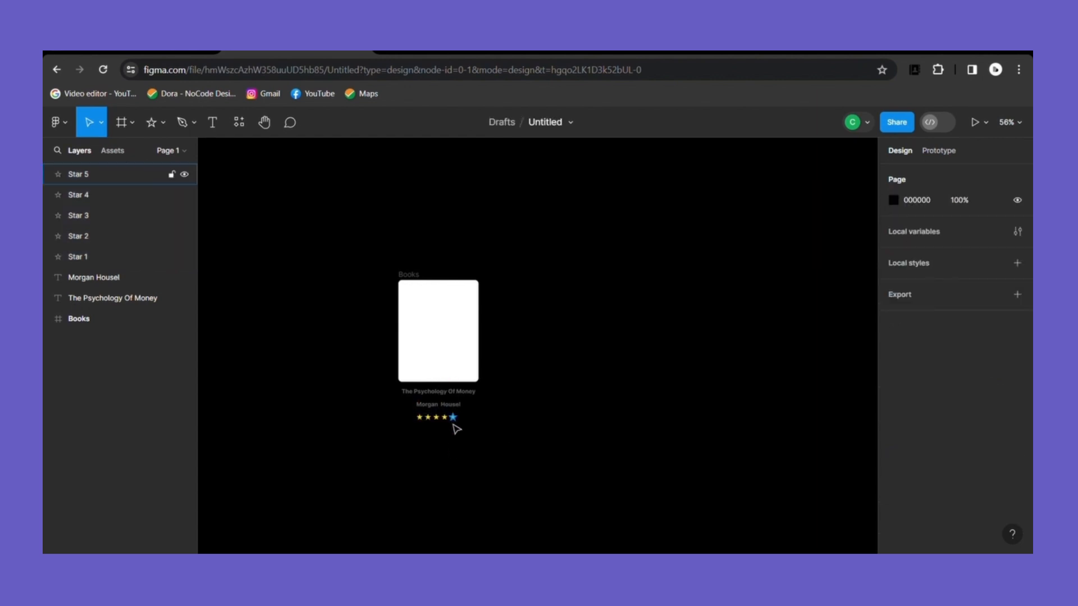
Change the fifth star's fill to a linear gradient from yellow (FFDB1F) to black
click(453, 418)
click(892, 371)
click(755, 177)
click(752, 203)
click(865, 232)
click(865, 232)
drag(858, 325, 858, 418)
click(678, 350)
click(678, 351)
Reorient the fifth star's gradient to run horizontally from yellow on the left to black on the right
click(453, 418)
click(892, 371)
drag(454, 421, 437, 453)
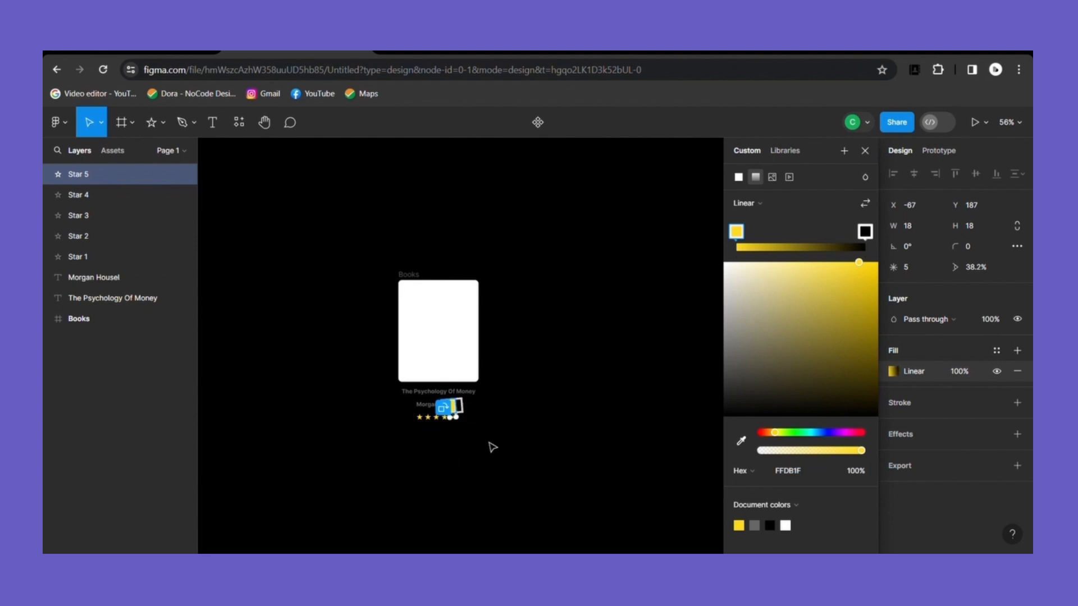
click(628, 385)
click(628, 386)
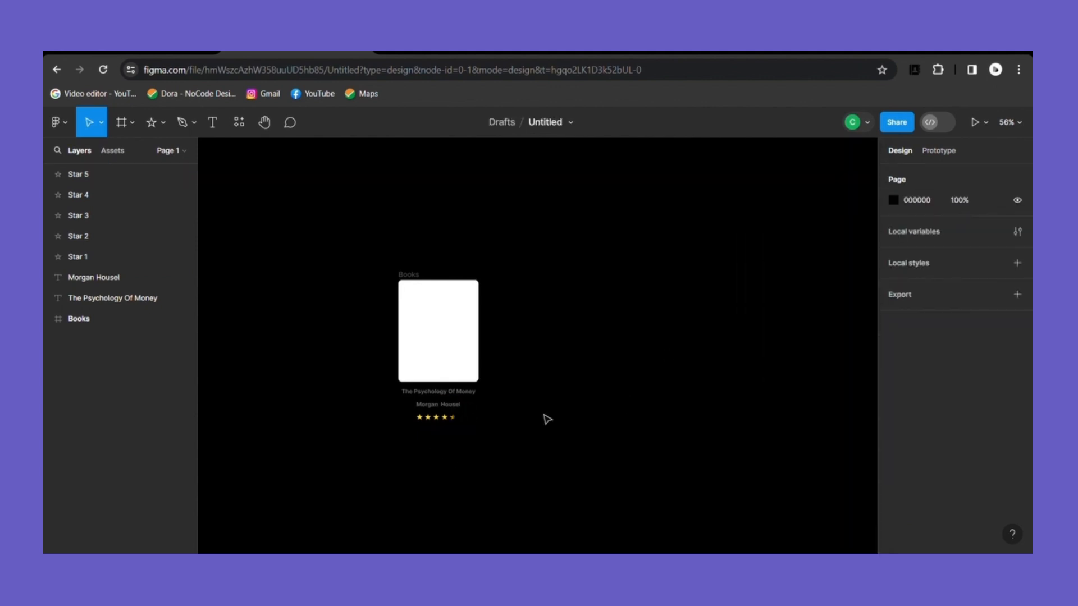
Lower the opacity of the yellow gradient stop on the fifth star to about 51%
scroll(483, 421, up, 5)
click(429, 420)
click(893, 371)
click(847, 455)
click(624, 353)
click(431, 421)
click(892, 371)
drag(847, 452, 816, 454)
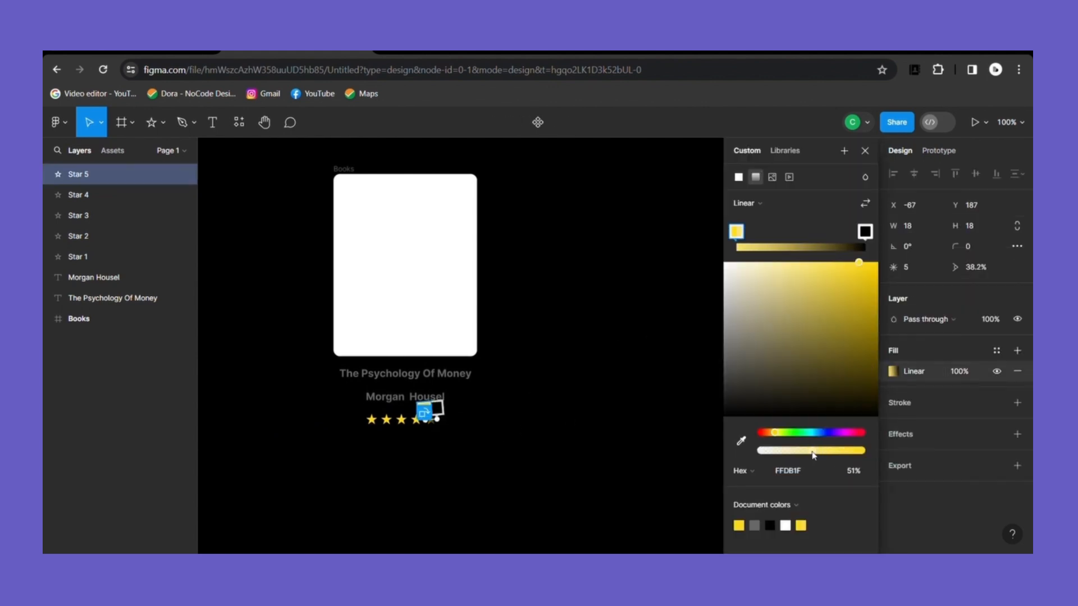
click(867, 154)
click(674, 344)
Raise the opacity of the fifth star's yellow gradient stop slightly
scroll(599, 372, down, 5)
scroll(590, 386, up, 6)
click(408, 421)
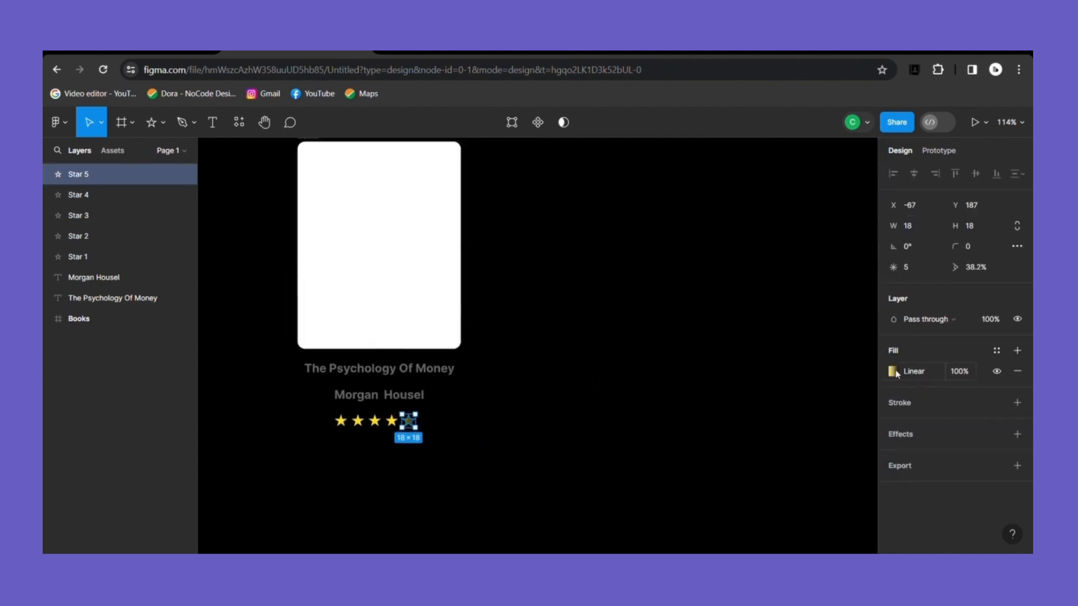
click(892, 371)
click(819, 453)
drag(823, 454, 833, 453)
click(868, 152)
click(674, 306)
scroll(669, 308, down, 5)
scroll(661, 339, up, 3)
Draw a small badge rectangle below the star row, adjusting its height and rounding its corners
key(r)
click(450, 379)
drag(447, 389, 468, 401)
click(748, 428)
click(474, 387)
scroll(494, 318, up, 3)
drag(955, 226, 961, 226)
click(981, 252)
click(674, 373)
Fill the rounded badge rectangle with bright green
click(463, 441)
click(163, 123)
click(893, 350)
click(790, 392)
drag(815, 239, 896, 199)
click(677, 371)
Copy the fourth yellow star onto the right end of the green badge
click(501, 404)
right_click(457, 435)
alt+drag(501, 404, 459, 438)
click(481, 276)
click(489, 459)
scroll(489, 459, down, 1)
Darken the badge's green fill slightly
click(461, 439)
click(446, 439)
click(894, 351)
drag(875, 226, 874, 262)
click(866, 184)
click(718, 423)
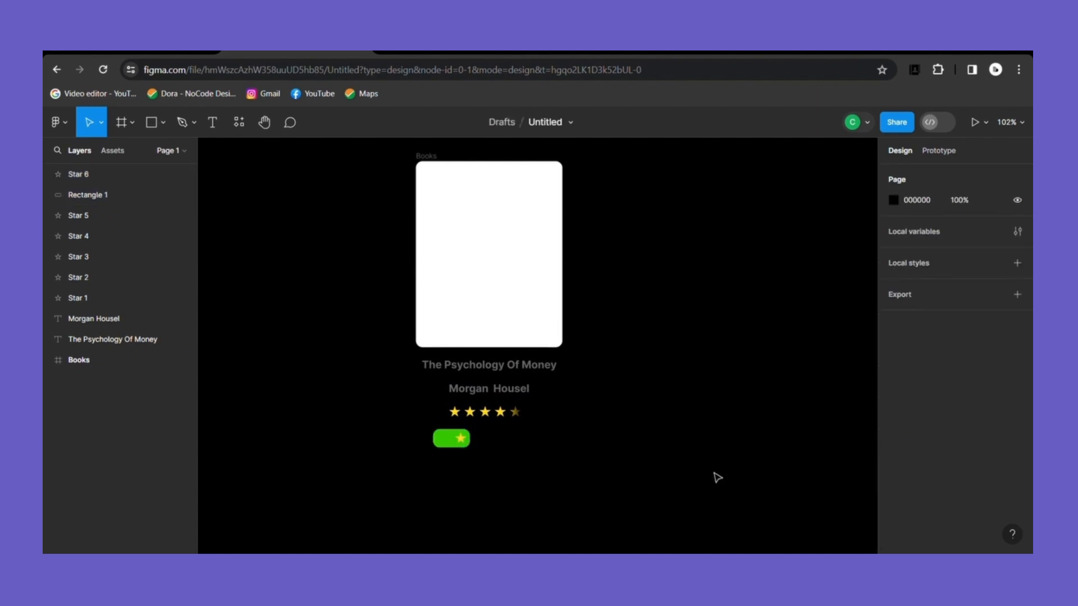
Shrink the badge's star to 14 × 14 and reposition it at the badge's right side
click(460, 438)
click(920, 226)
text(14)
click(974, 232)
text(14)
click(619, 469)
drag(463, 441, 452, 443)
click(596, 443)
Add the rating "4.7" in white bold size 14 beside the star on the green badge
click(213, 123)
click(446, 442)
click(466, 458)
click(510, 469)
click(444, 440)
click(1005, 371)
click(994, 344)
drag(447, 440, 446, 441)
click(495, 456)
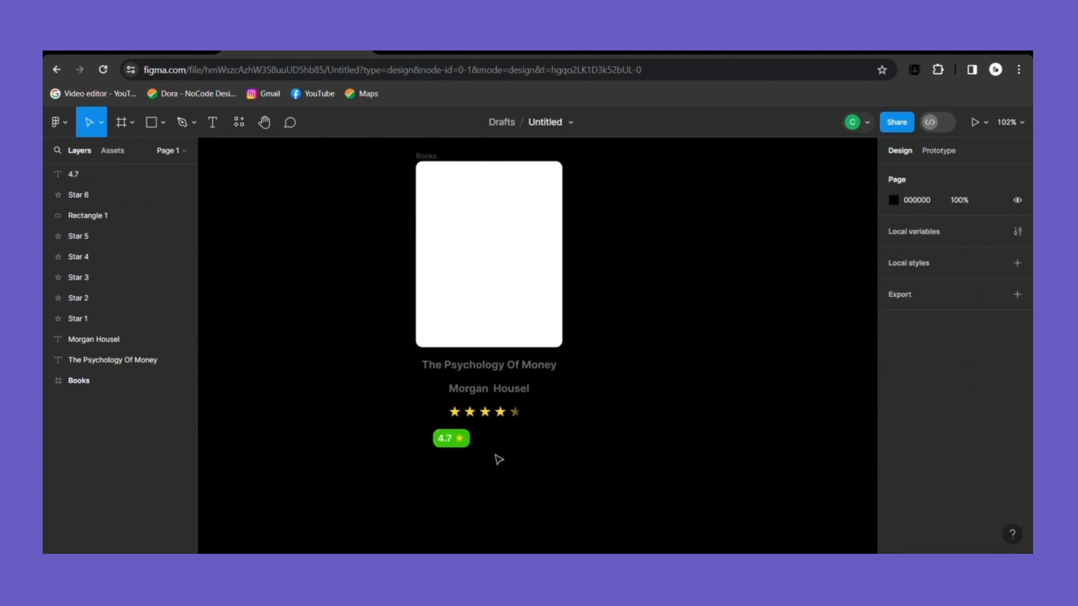
Add the review count "(10)" to the right of the green badge, vertically aligned with it
key(t)
click(481, 442)
text((10))
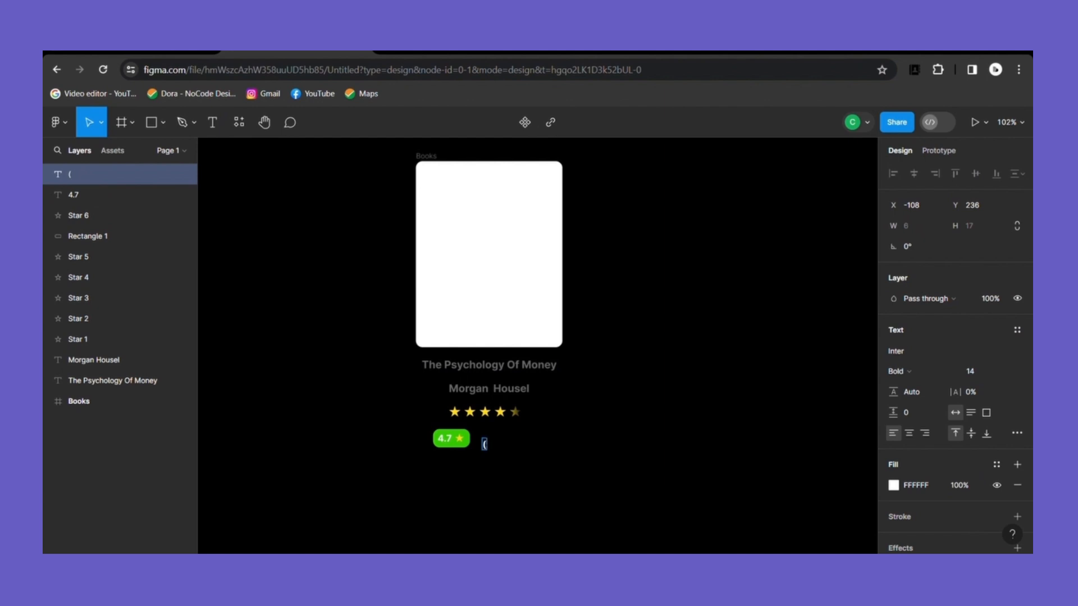
key(Escape)
drag(496, 446, 492, 439)
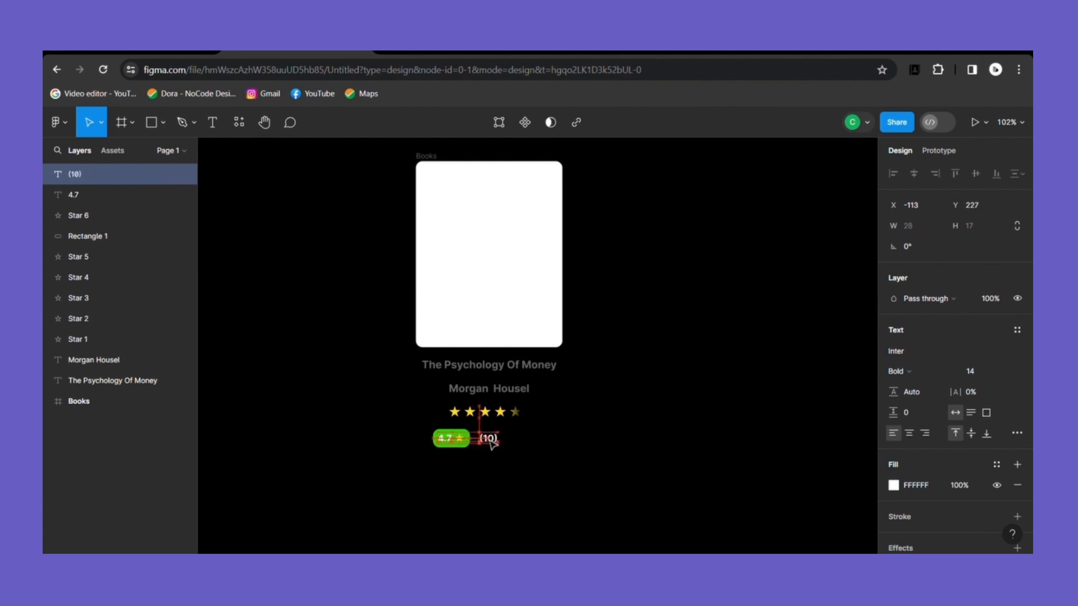
click(512, 451)
Move the rating badge and the review count together to the right, centring them beneath the star row
drag(428, 428, 512, 454)
drag(471, 442, 495, 446)
click(499, 479)
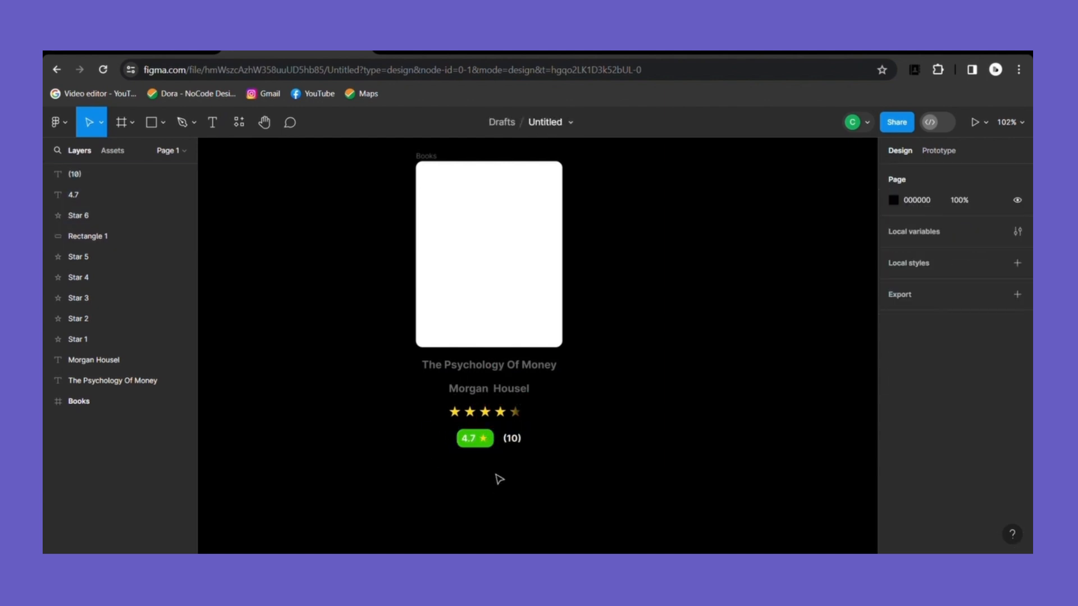
Add the price text "₹ 1,399" below the rating badge
key(t)
click(446, 461)
text(₹)
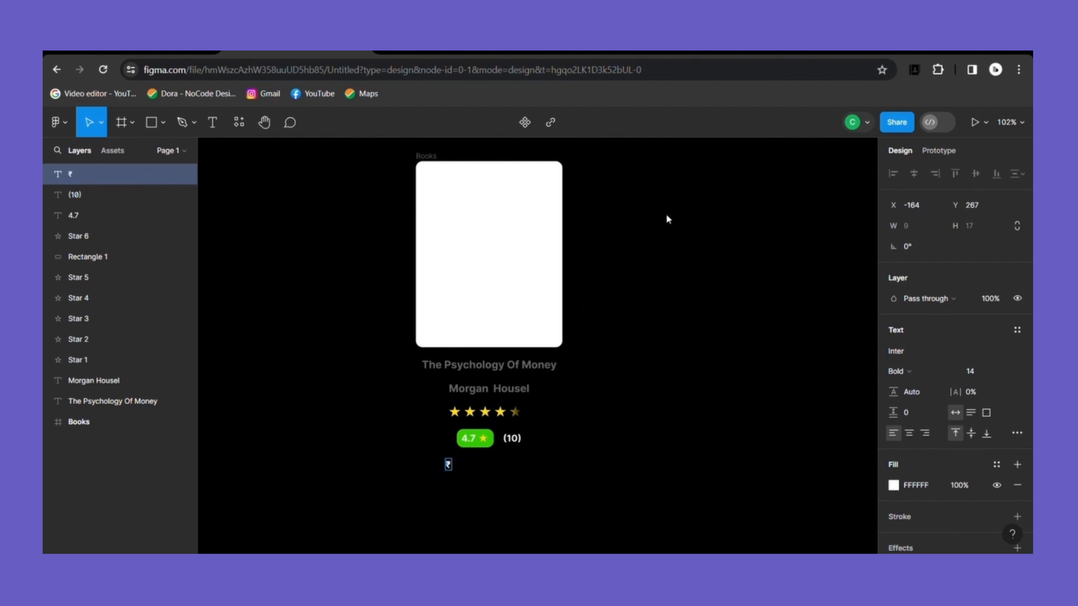
text(1,399)
click(476, 476)
Duplicate the price to its right, set the copy's font size to 10 and align it with the original
click(473, 465)
drag(473, 466, 506, 470)
key(Return)
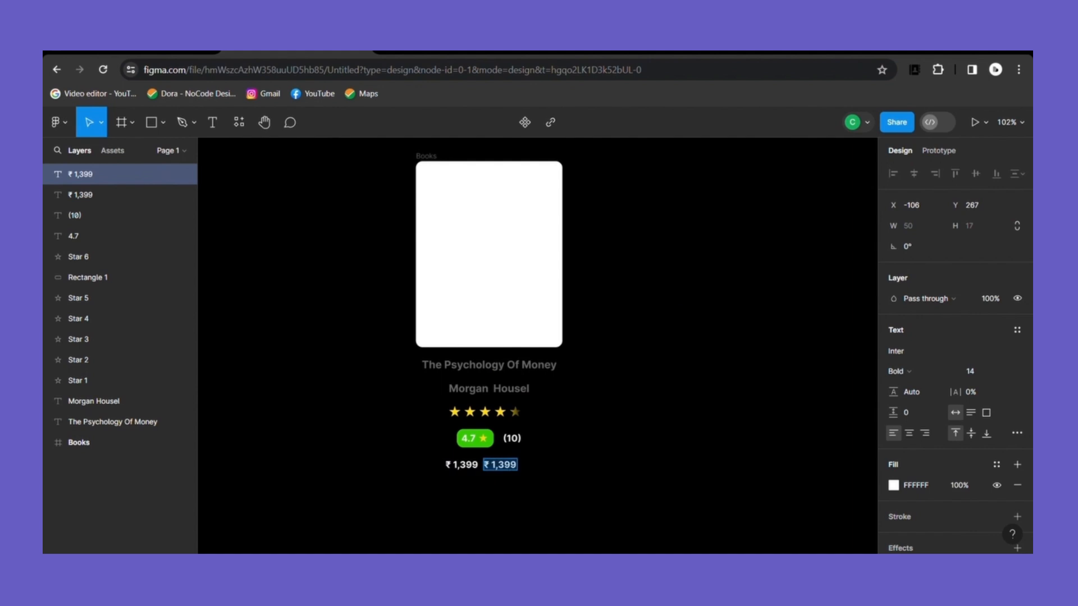
click(988, 371)
click(985, 304)
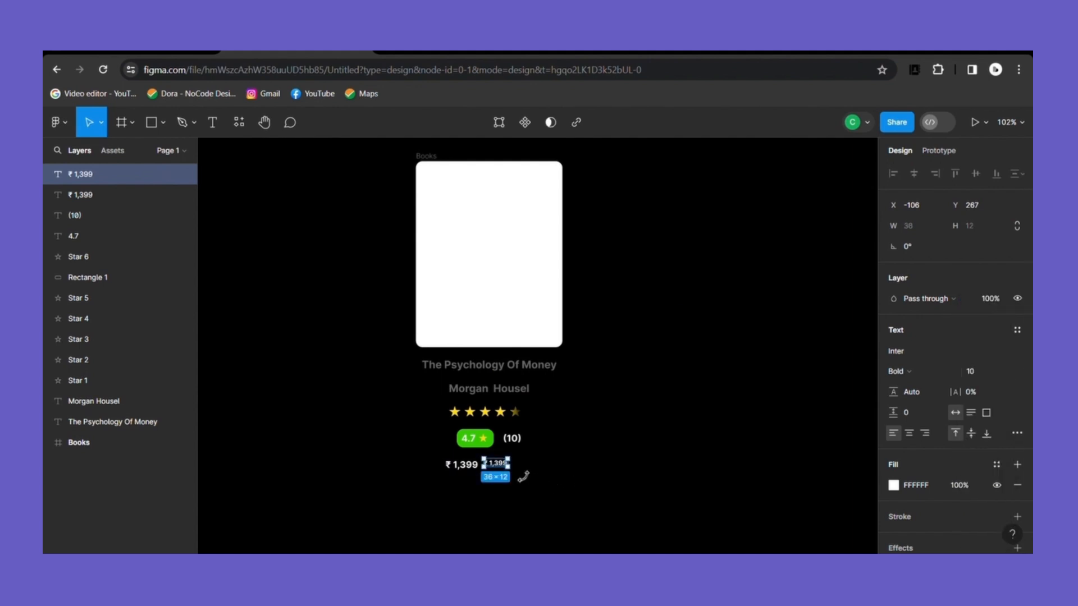
drag(507, 469, 508, 471)
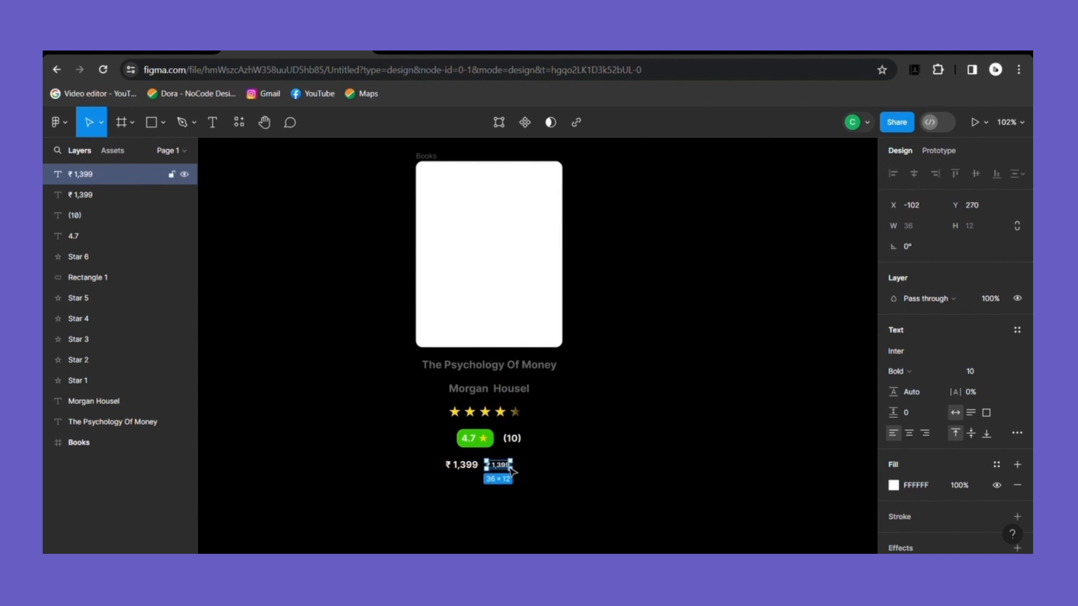
click(549, 479)
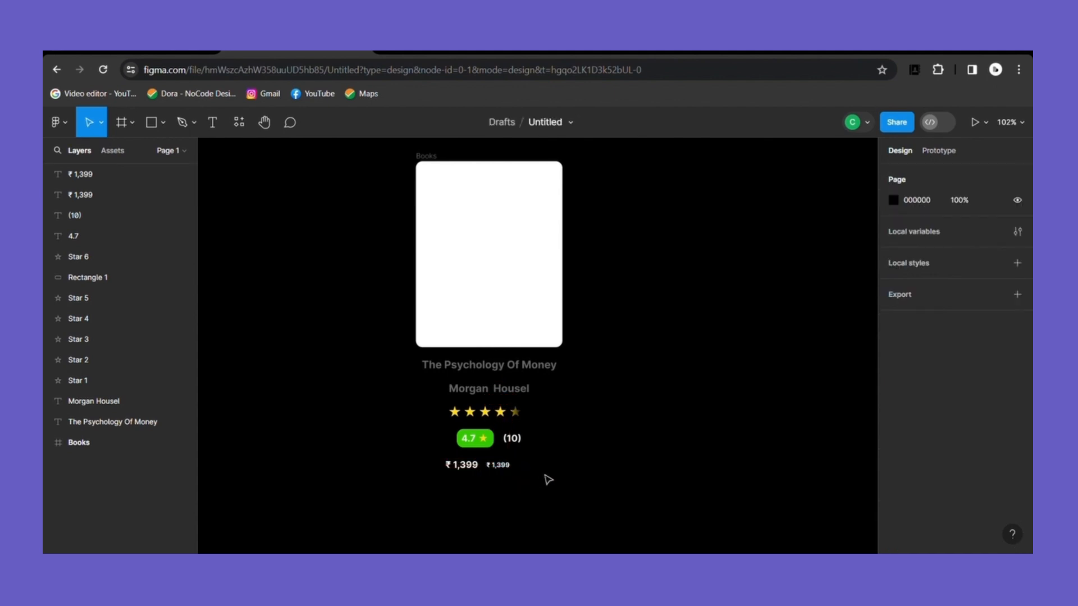
Recolour the larger "₹ 1,399" price to red
click(462, 470)
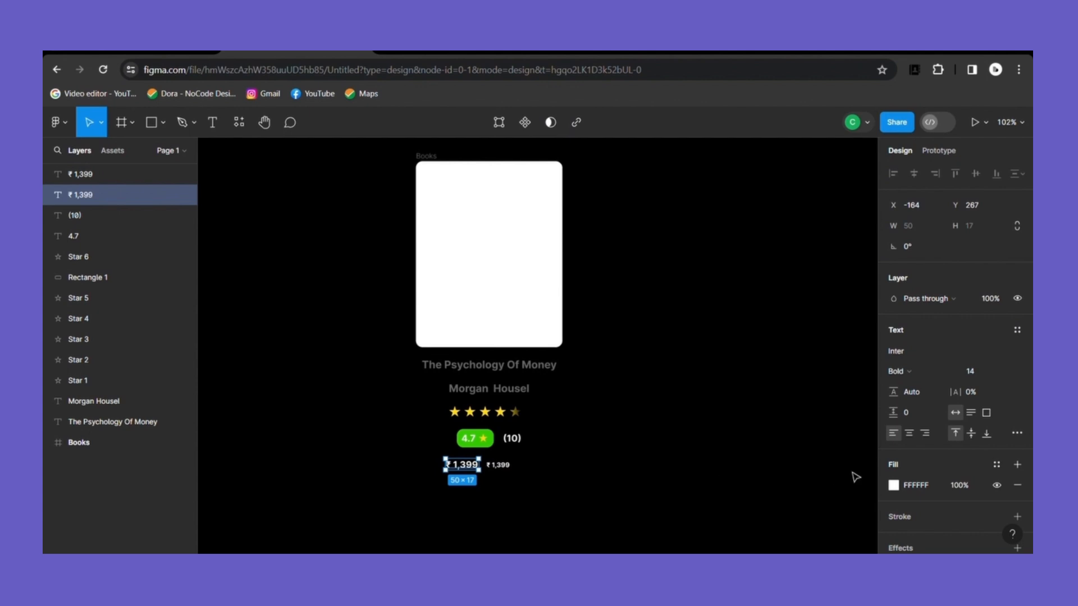
click(893, 486)
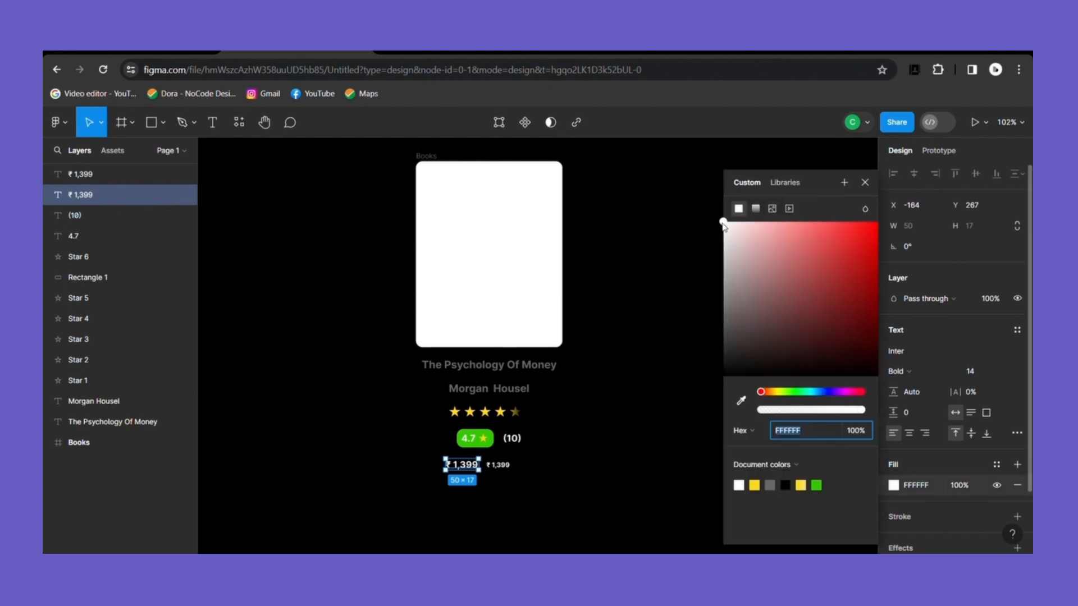
drag(723, 225, 873, 222)
click(702, 419)
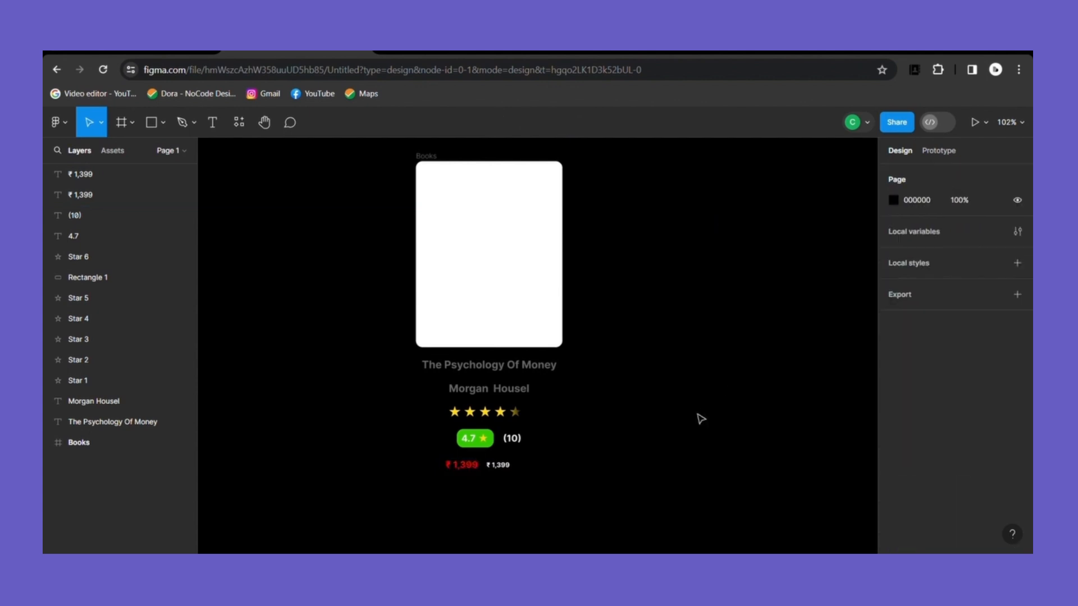
Draw a horizontal strikethrough line about 44 wide across the smaller white price
click(499, 466)
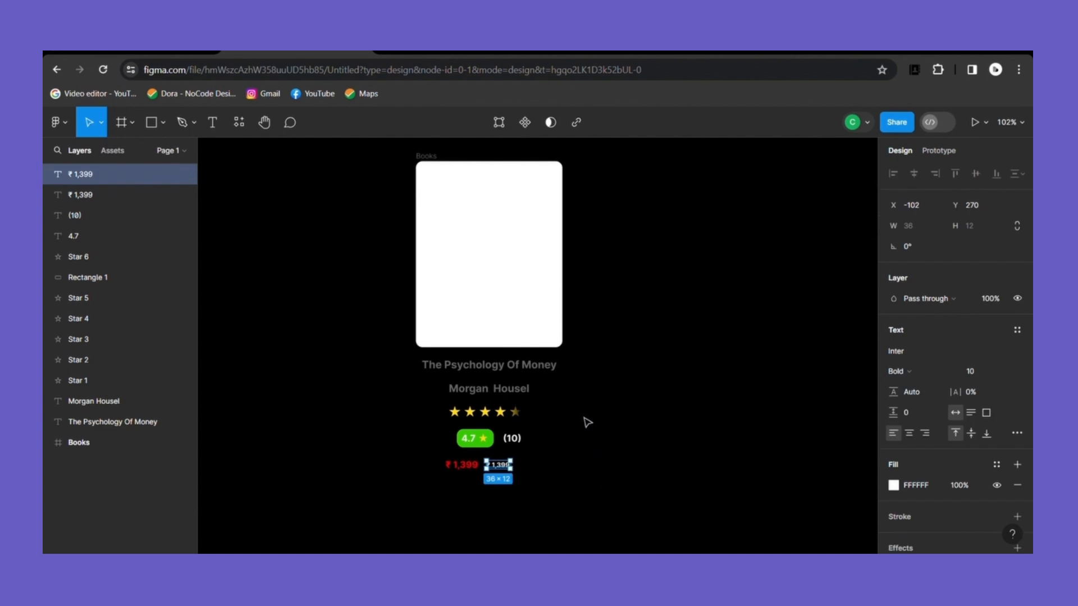
click(163, 123)
click(162, 166)
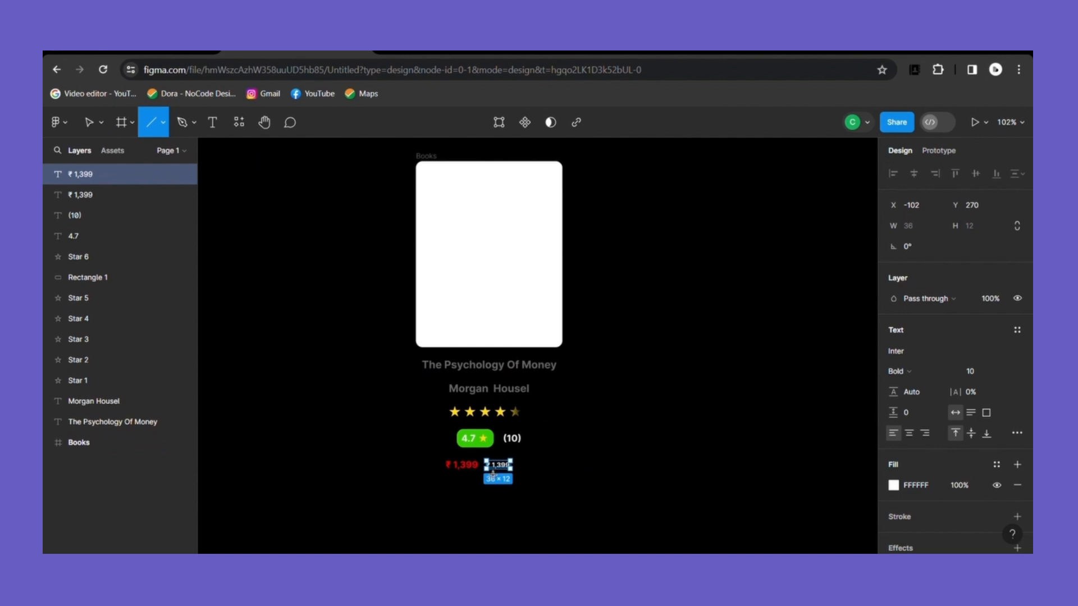
drag(486, 465, 515, 464)
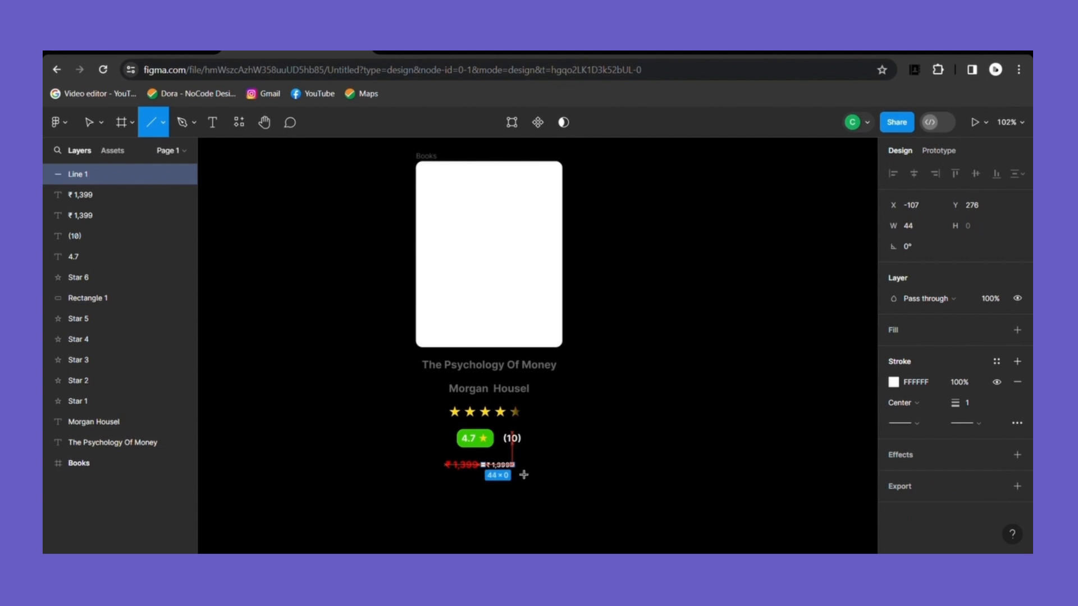
click(541, 507)
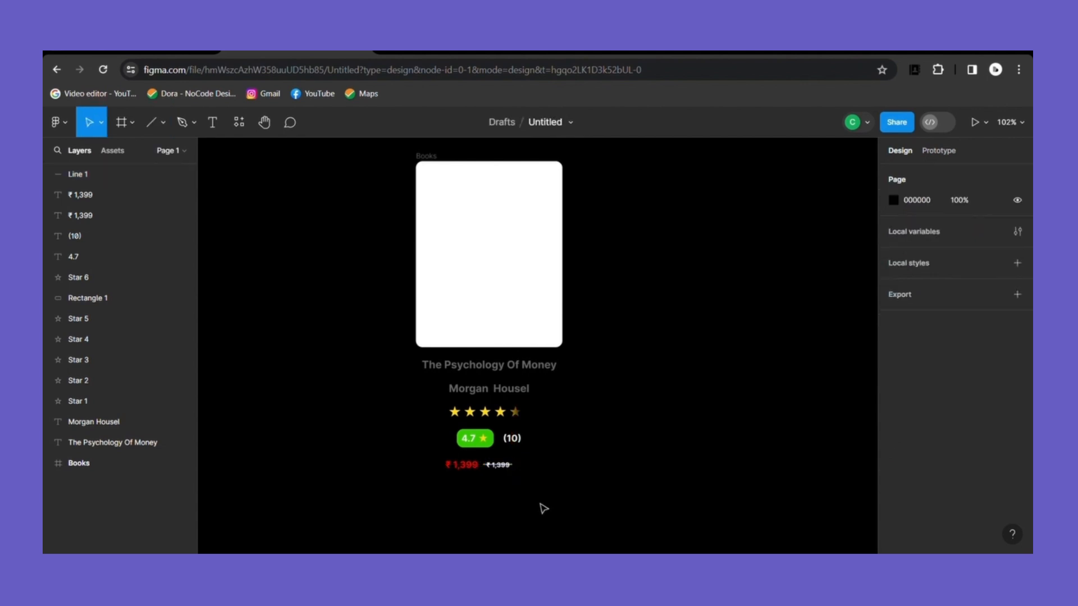
Shift both prices and the strikethrough line slightly right so they sit centred beneath the rating badge row
drag(436, 453, 547, 486)
mouse_move(484, 468)
mouse_down()
mouse_move(511, 471)
mouse_move(493, 469)
mouse_up()
click(559, 497)
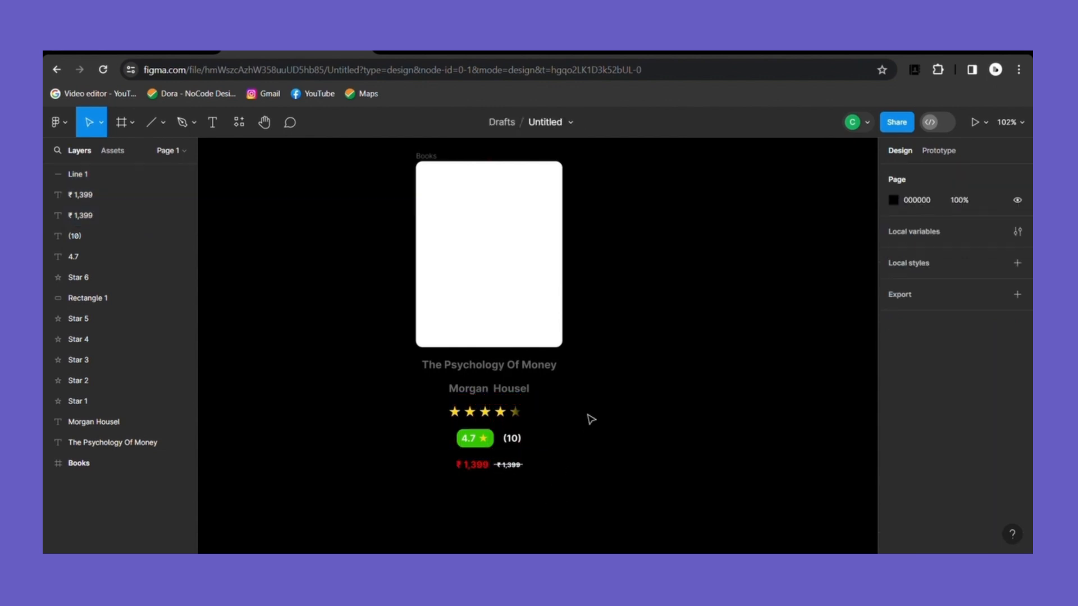
Wrap all the text, stars, badge and price elements below the cover in a vertical auto layout frame placed at Y 125
scroll(591, 420, down, 5)
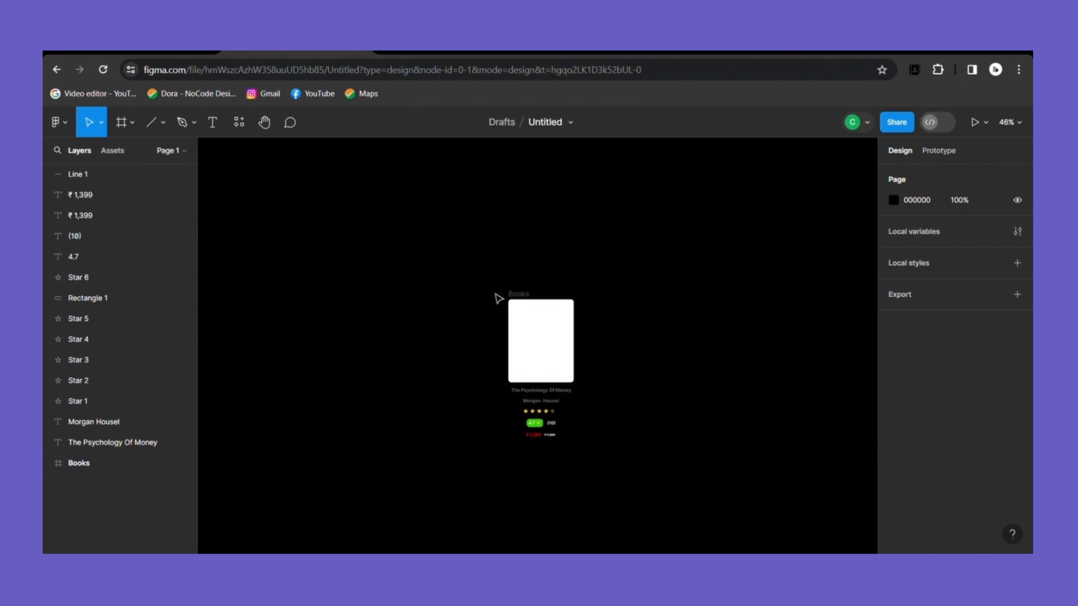
drag(510, 392, 583, 455)
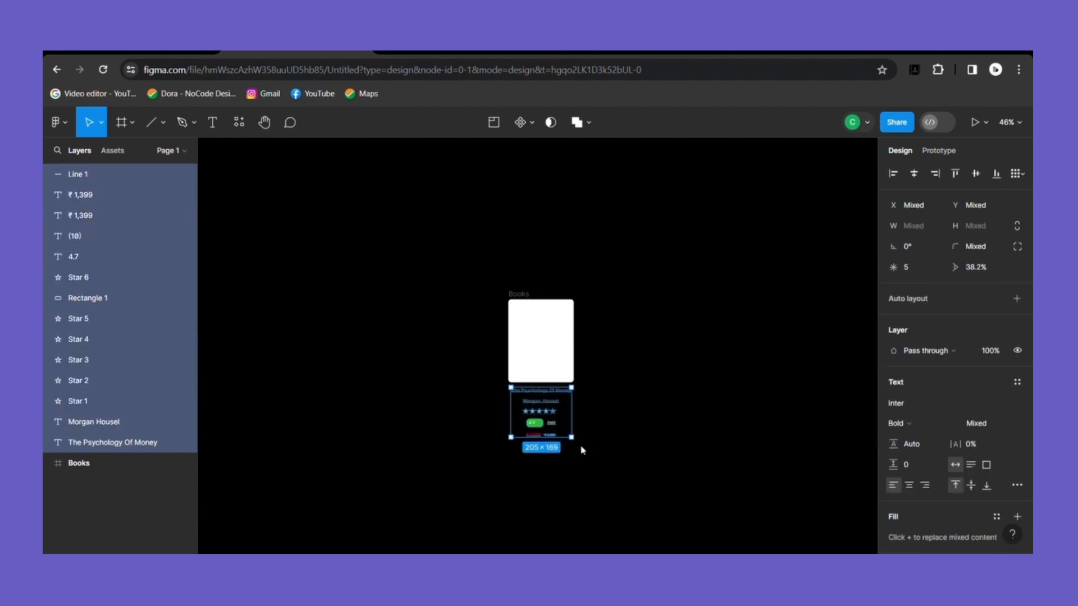
key(shift+a)
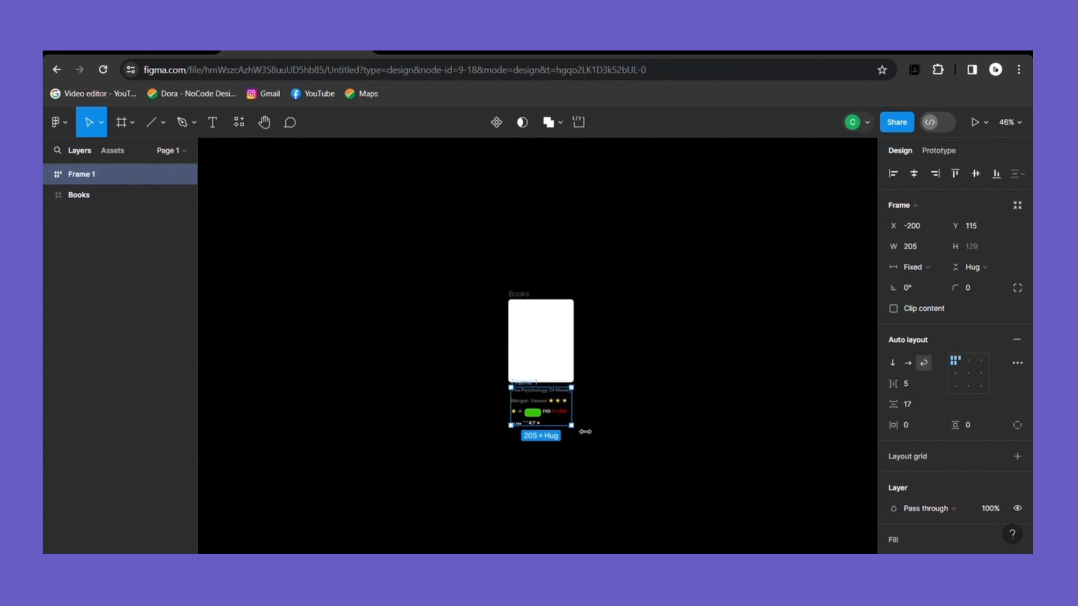
scroll(584, 429, up, 5)
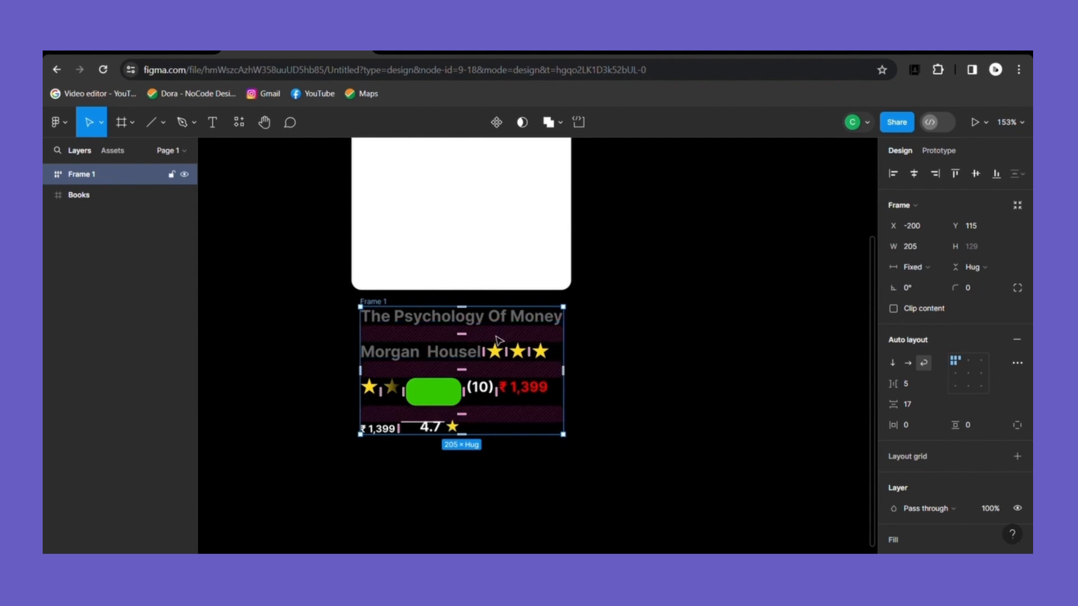
drag(478, 321, 478, 331)
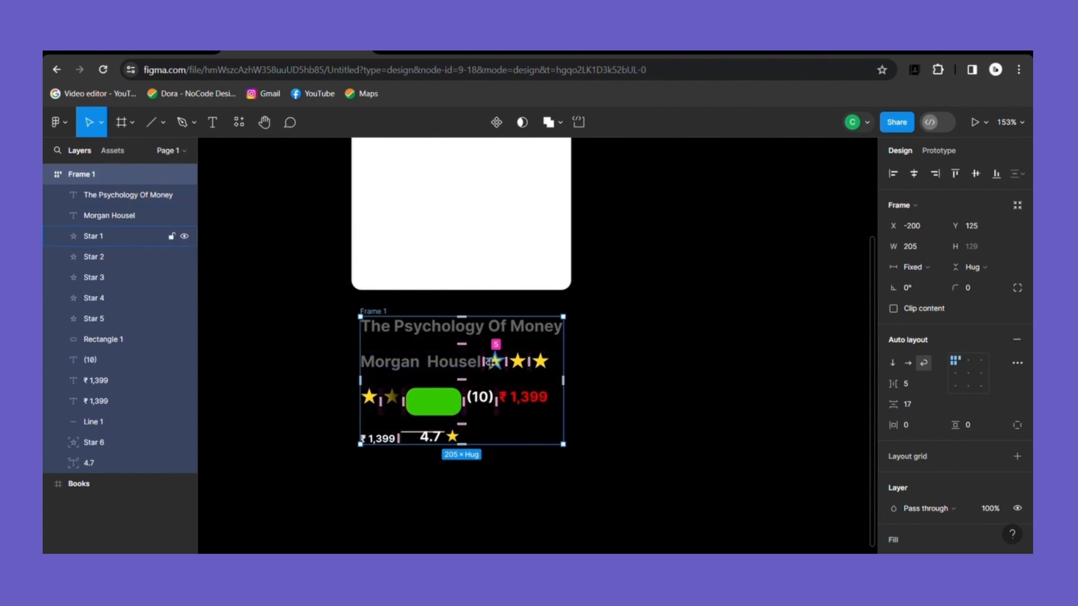
click(893, 365)
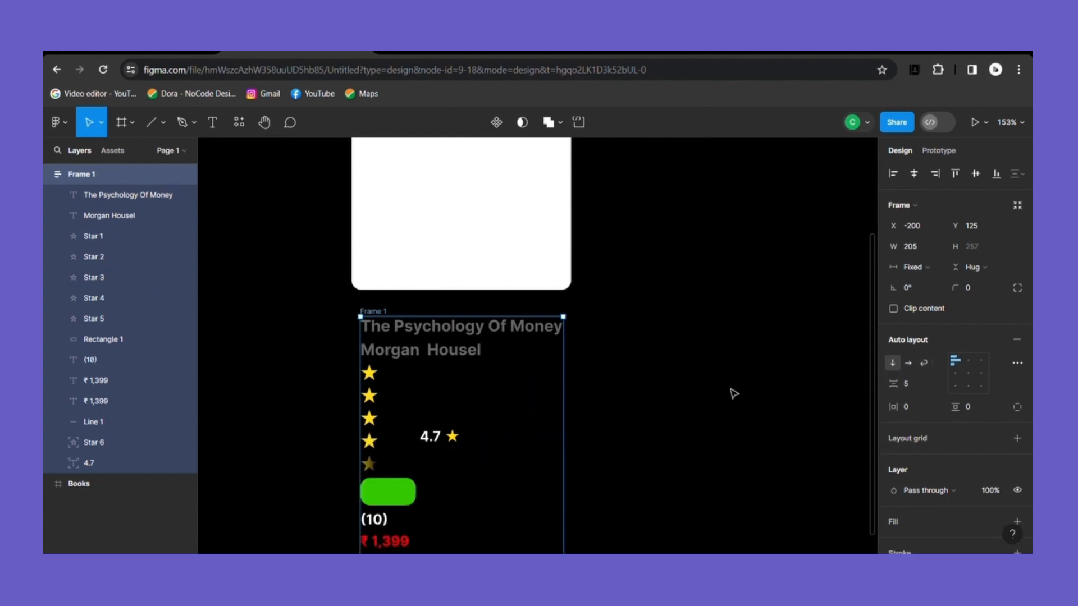
Wrap the five rating stars, Star 1 to Star 5, in their own horizontal auto layout frame
drag(874, 420, 870, 486)
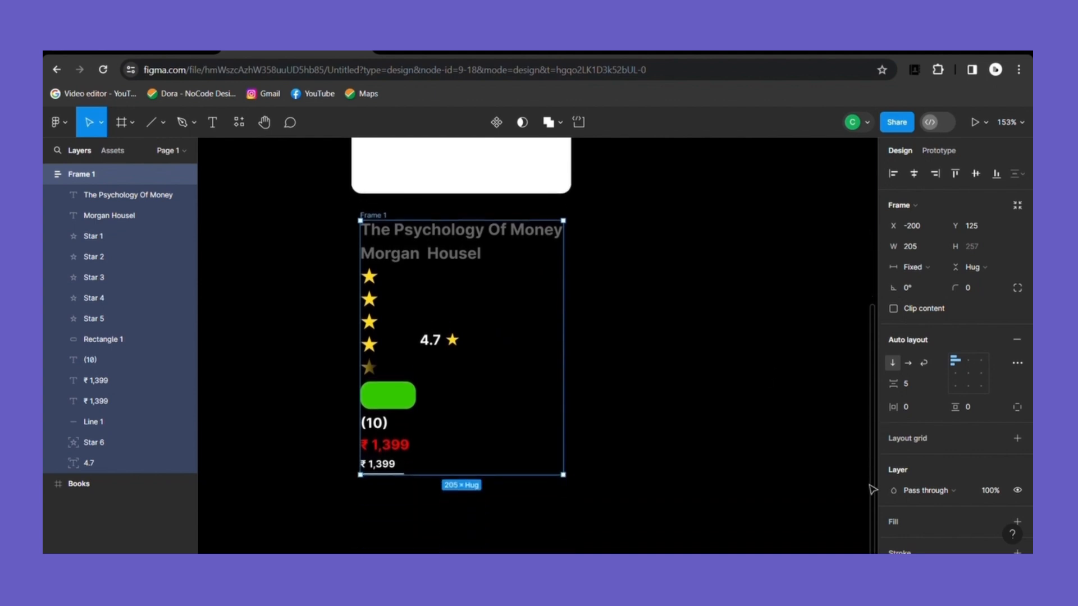
click(370, 275)
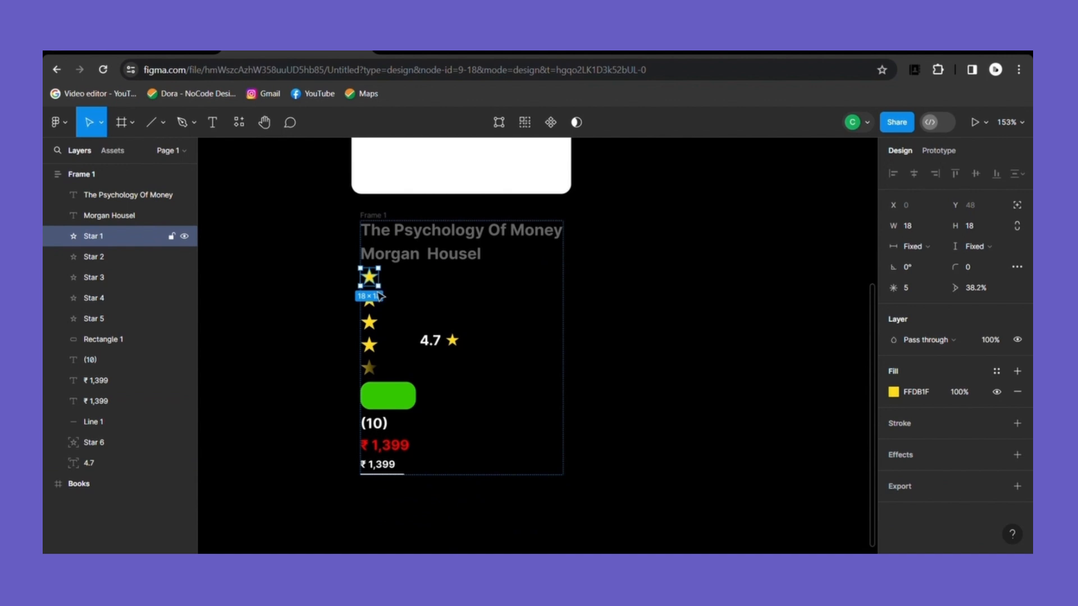
shift+click(118, 257)
shift+click(118, 277)
shift+click(119, 298)
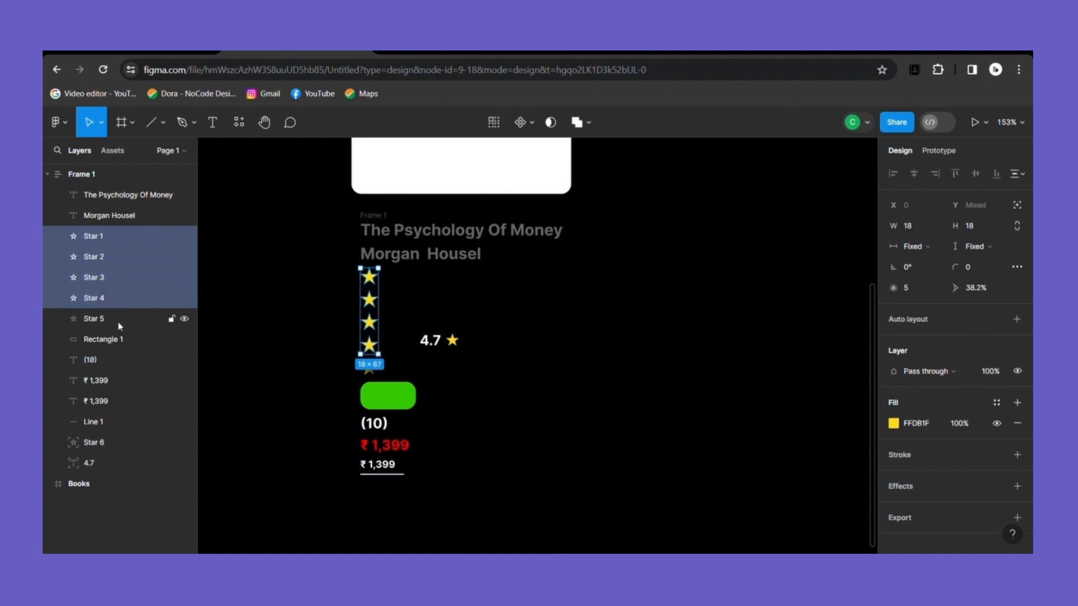
shift+click(119, 319)
key(shift+a)
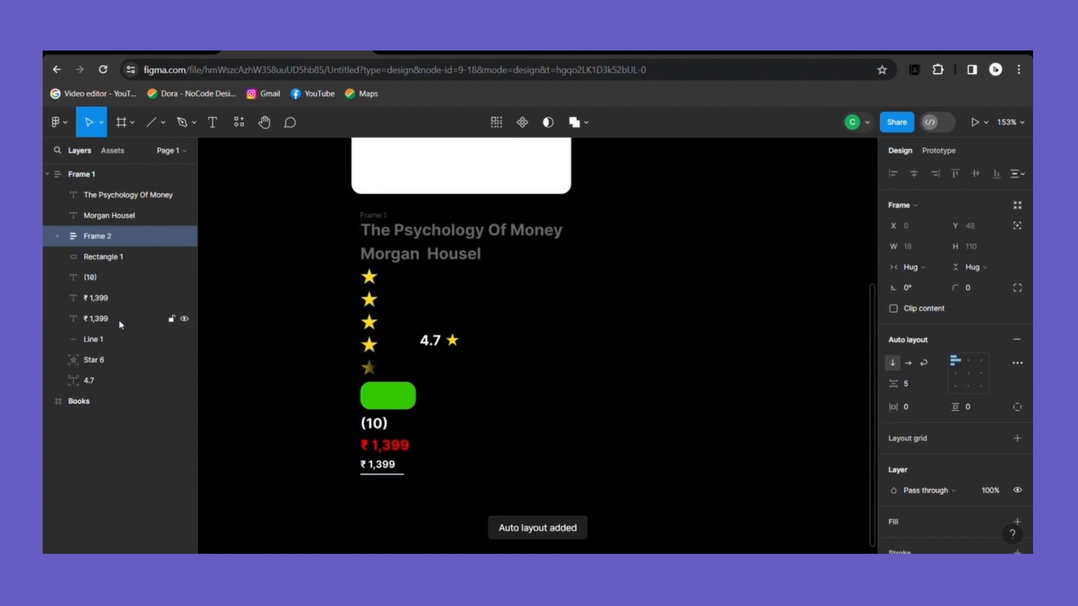
click(908, 363)
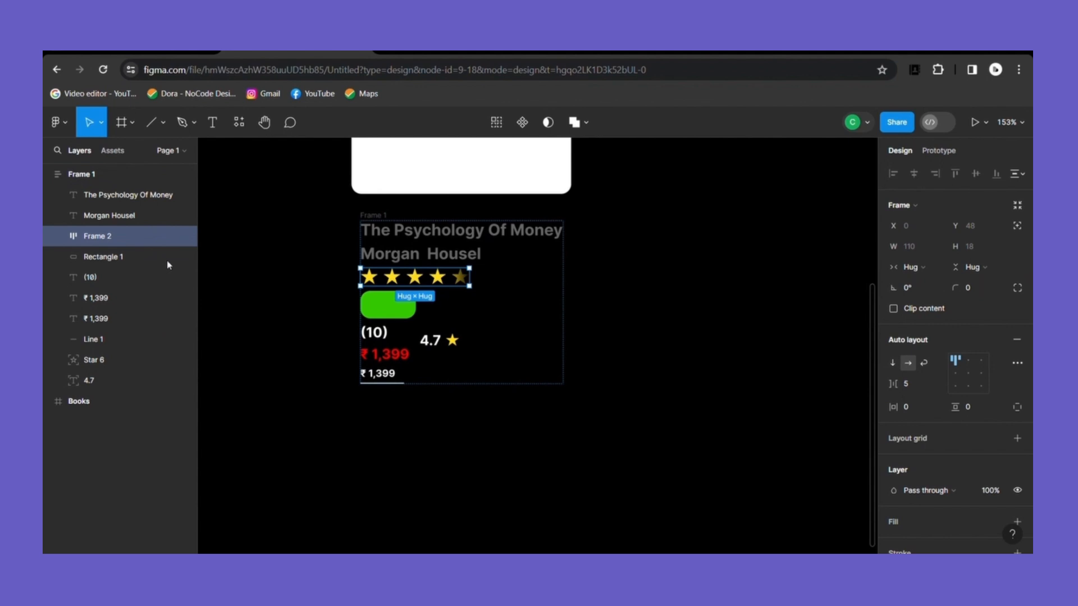
Wrap the 4.7 rating, its small star and the (10) review count in an auto layout row
click(119, 262)
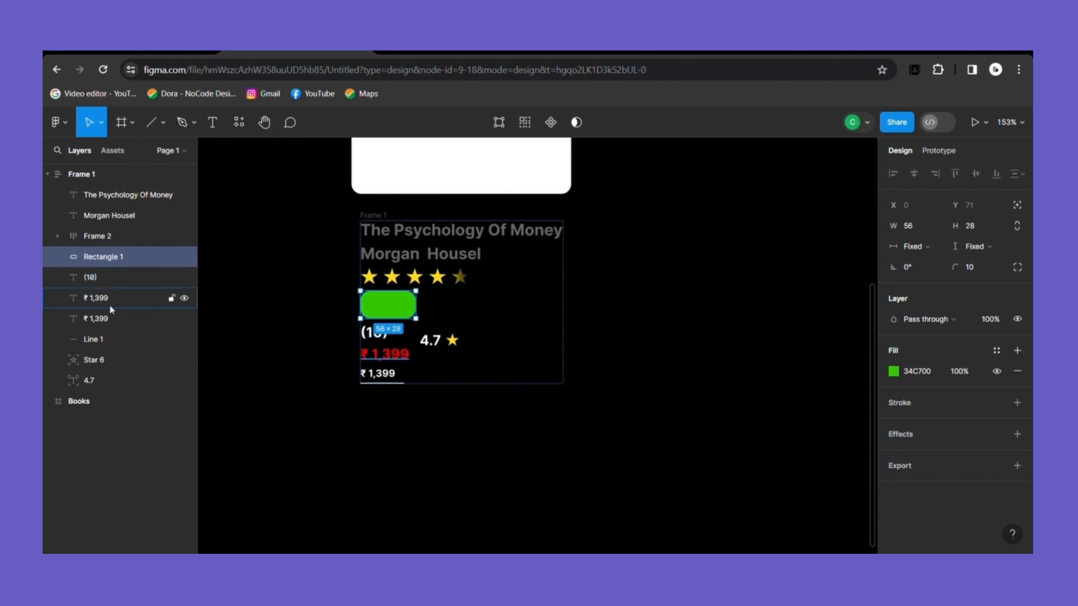
click(89, 380)
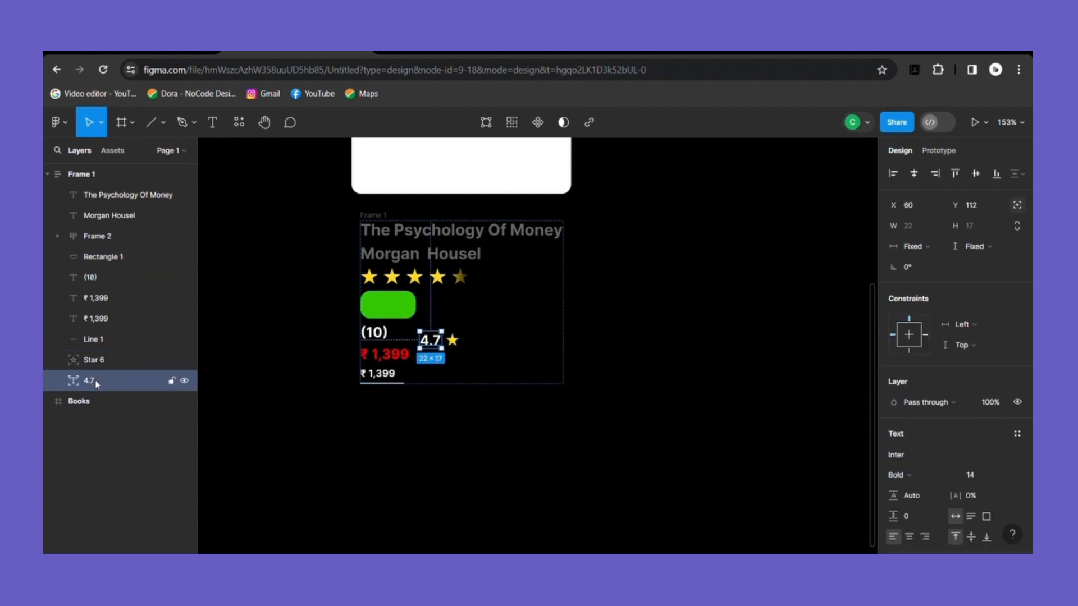
shift+click(100, 364)
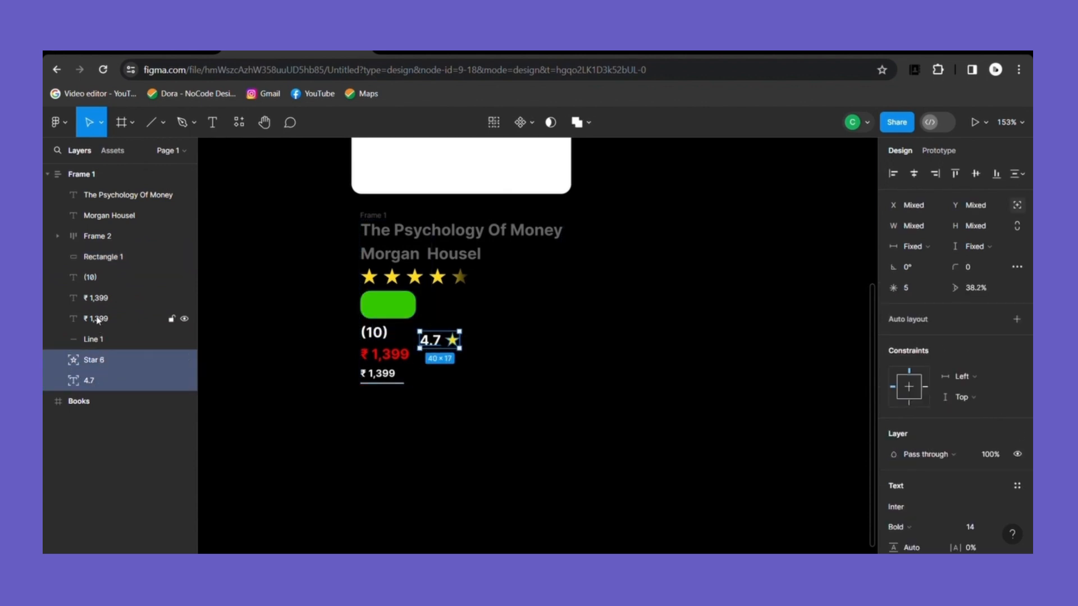
shift+click(102, 281)
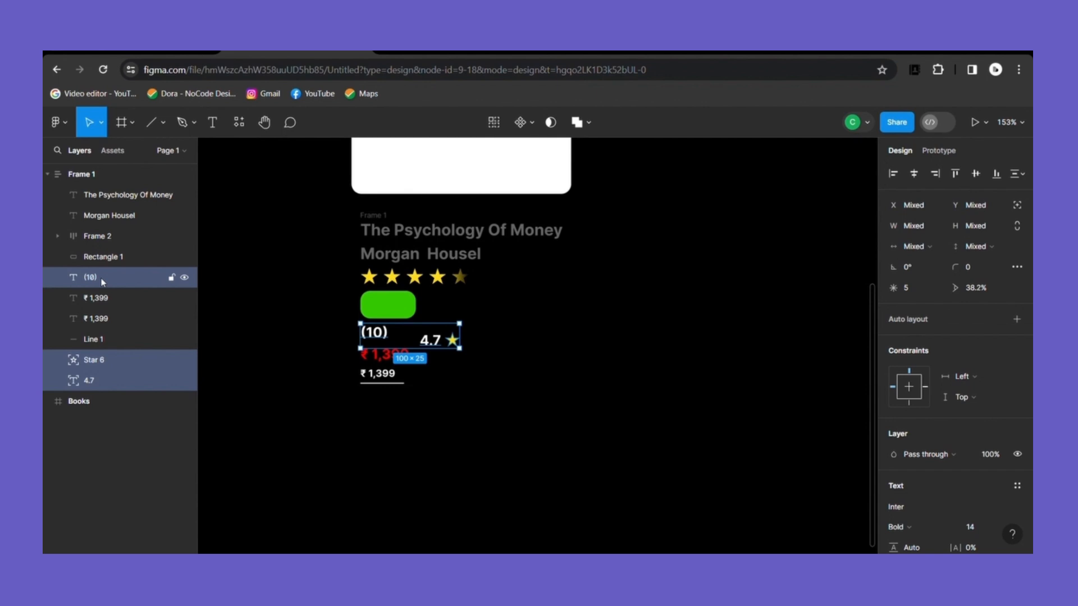
key(shift+a)
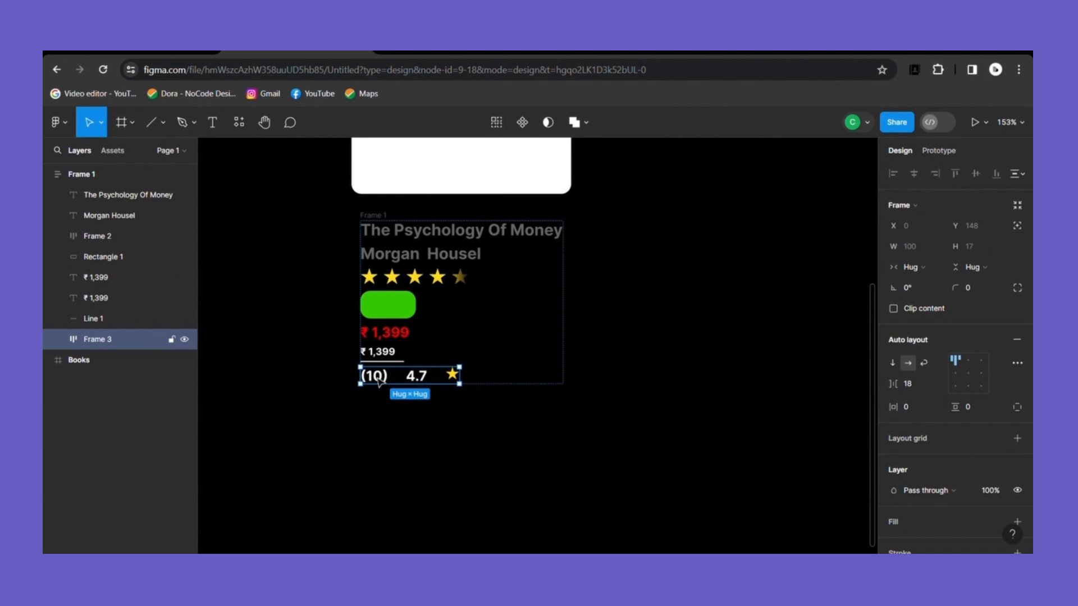
Reorder the rating row so the (10) review count comes after the 4.7 and its star
click(376, 379)
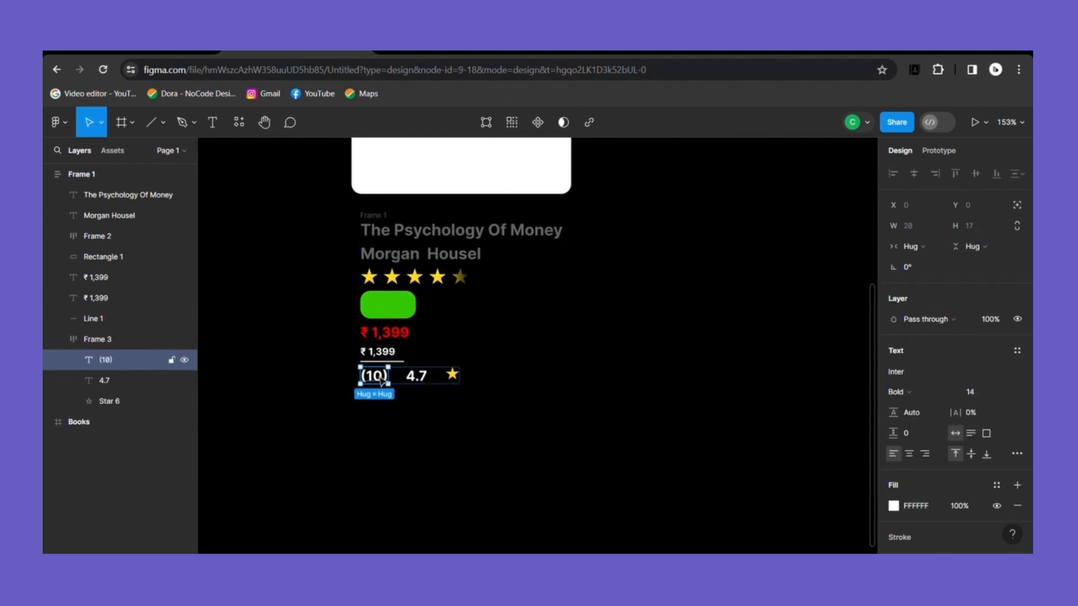
drag(414, 383, 449, 381)
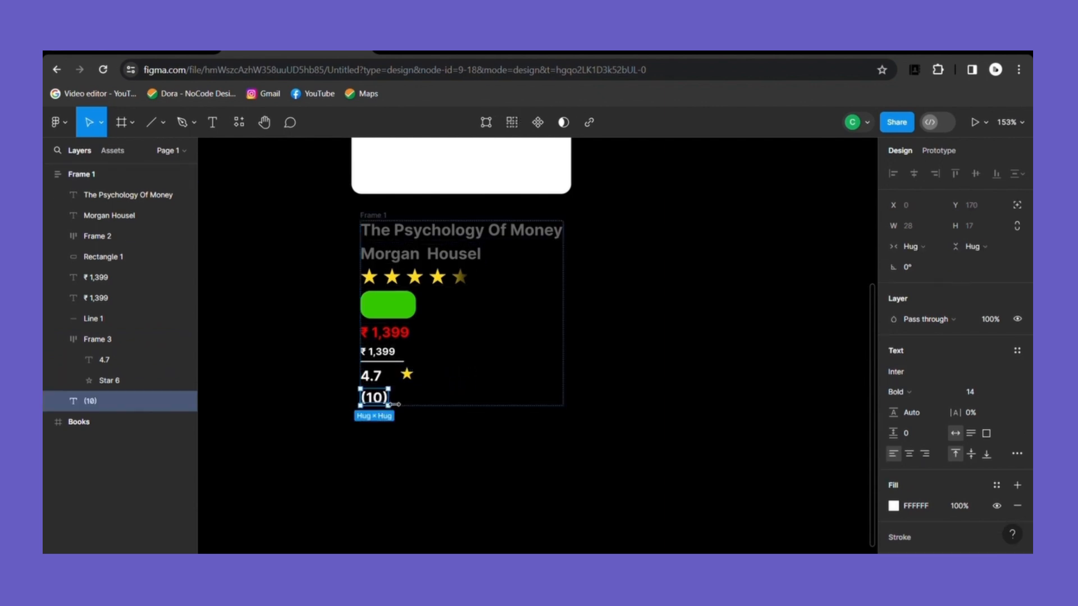
key(ctrl+z)
drag(376, 382, 459, 379)
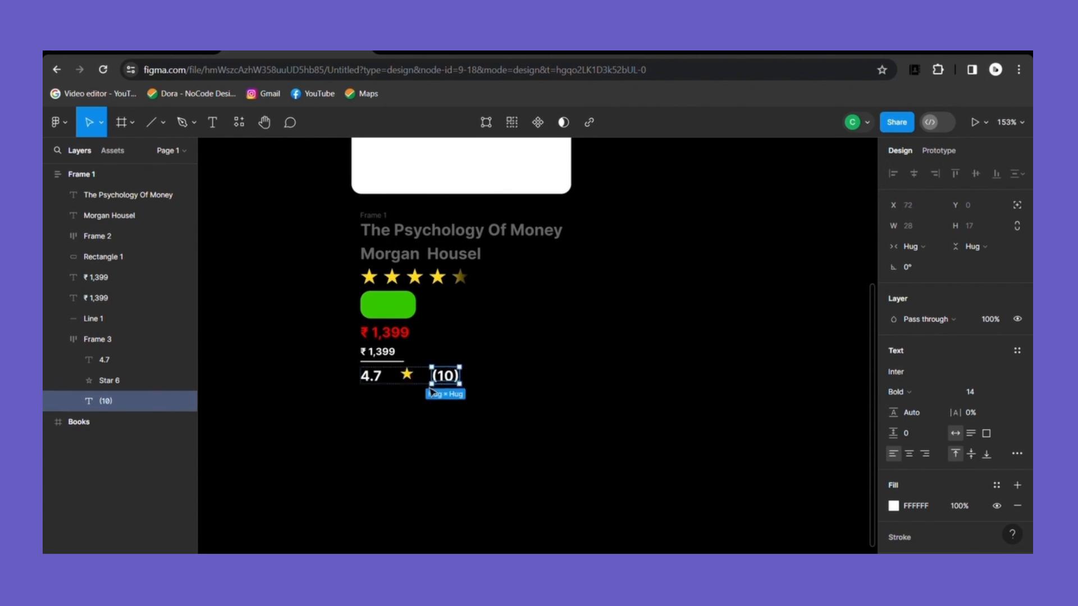
Move the rating row with 4.7, star and (10) above the prices, directly below the green rectangle
click(410, 382)
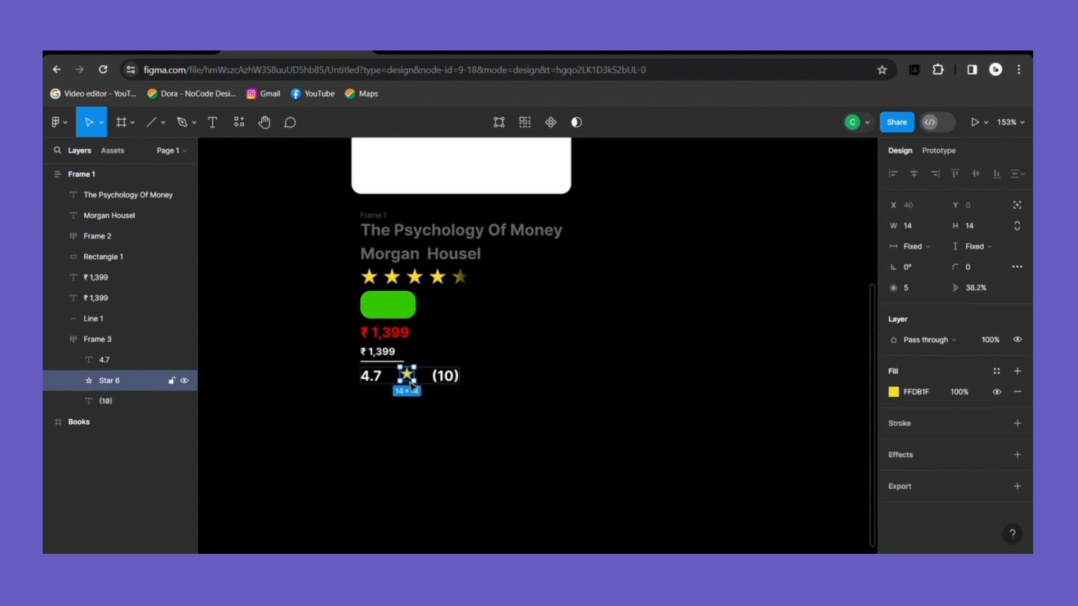
click(375, 377)
click(431, 384)
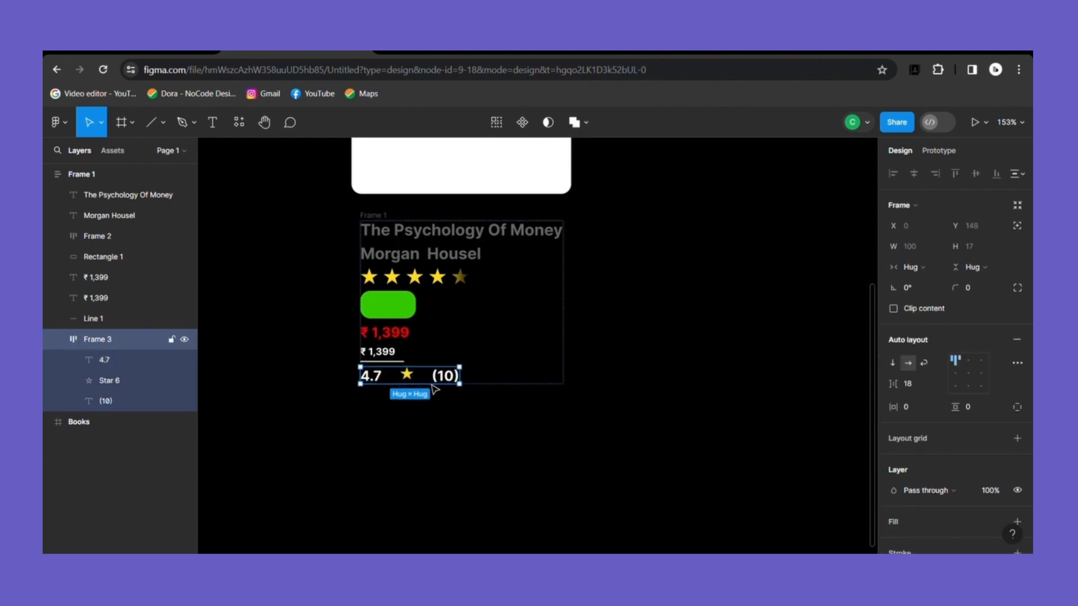
drag(426, 380, 437, 333)
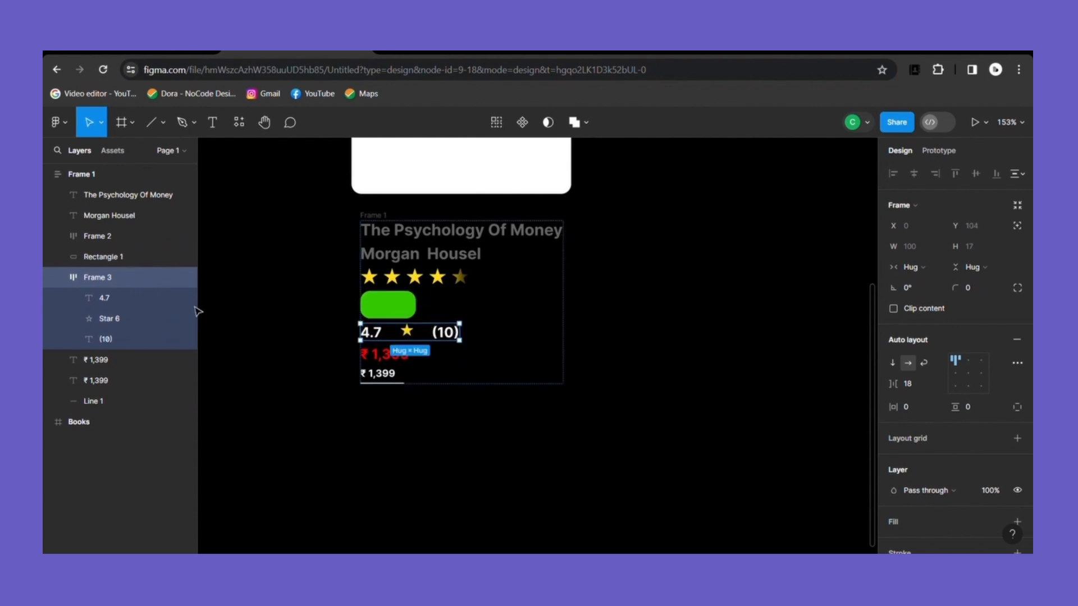
Give the green badge rectangle absolute position and reorder its layer so it sits behind the rating row
click(116, 260)
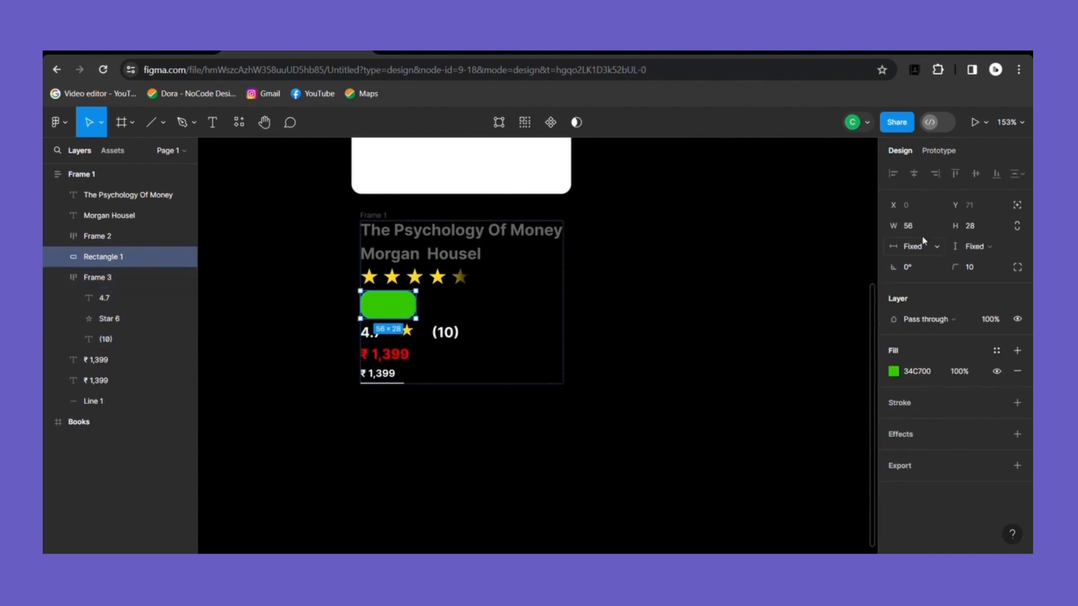
click(1017, 209)
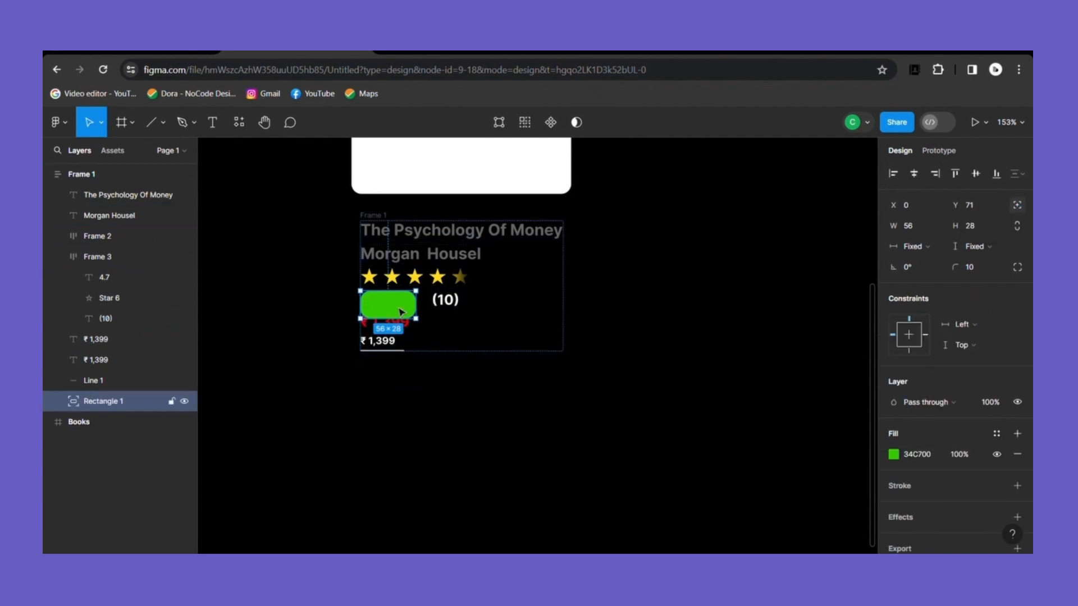
drag(104, 402, 103, 251)
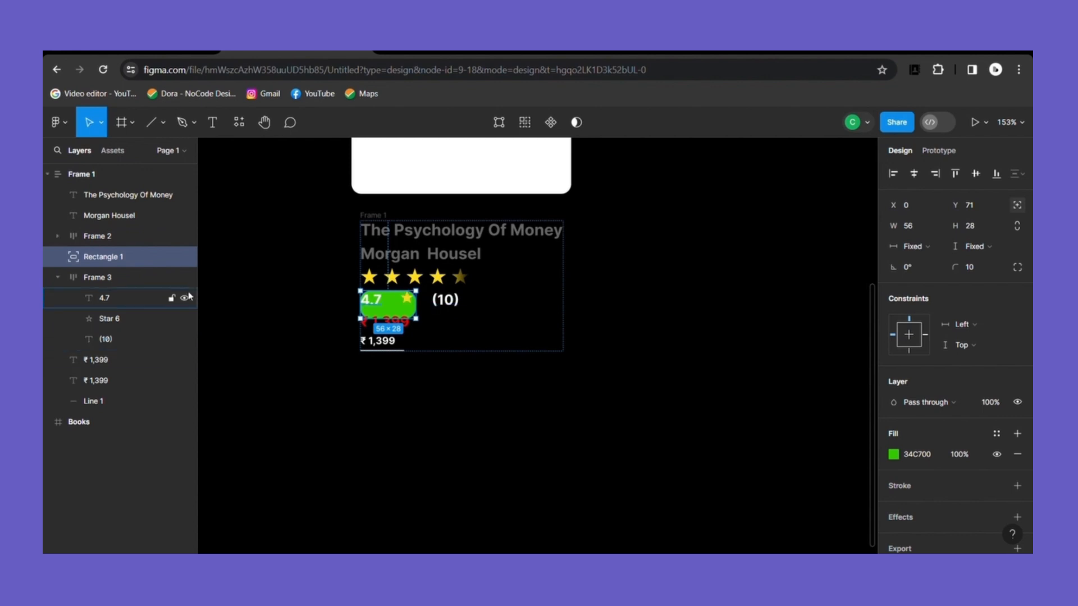
Wrap the two ₹ 1,399 prices and the strikethrough line in a horizontal auto layout frame
click(102, 368)
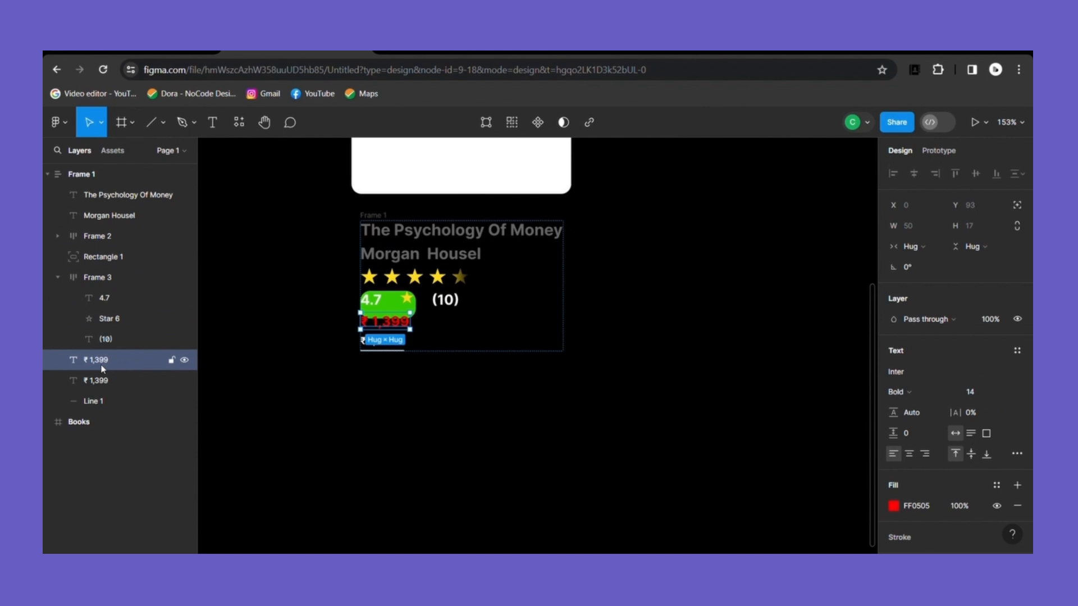
shift+click(100, 380)
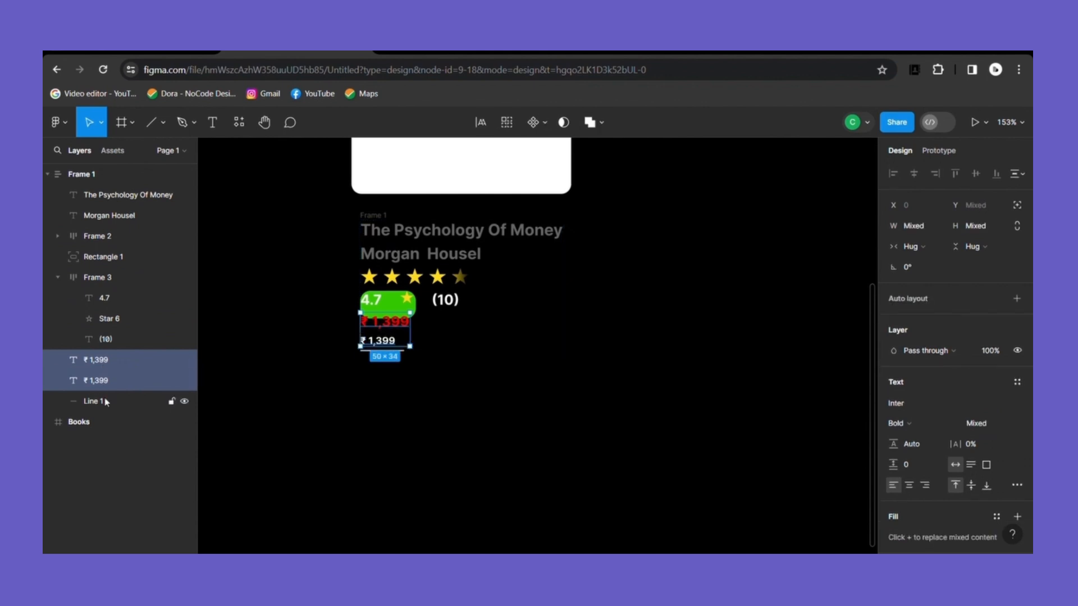
shift+click(105, 403)
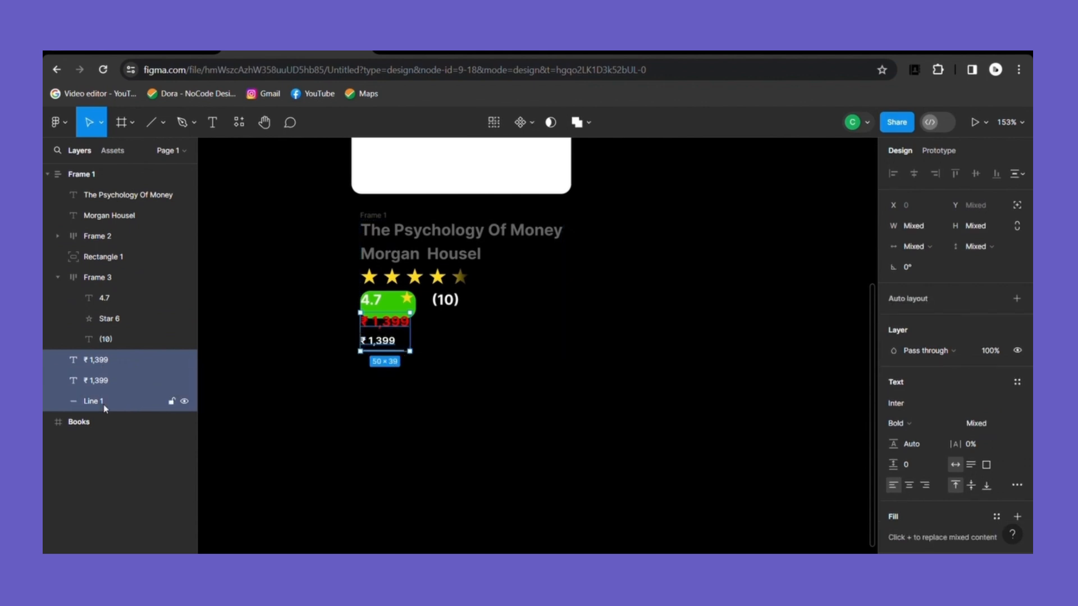
key(shift+a)
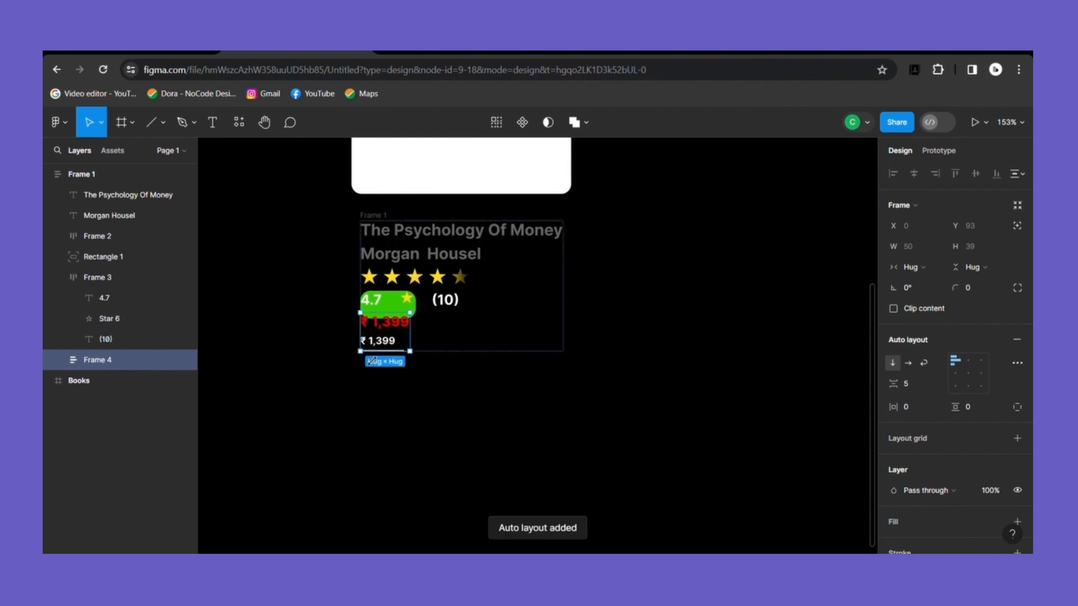
key(shift+h)
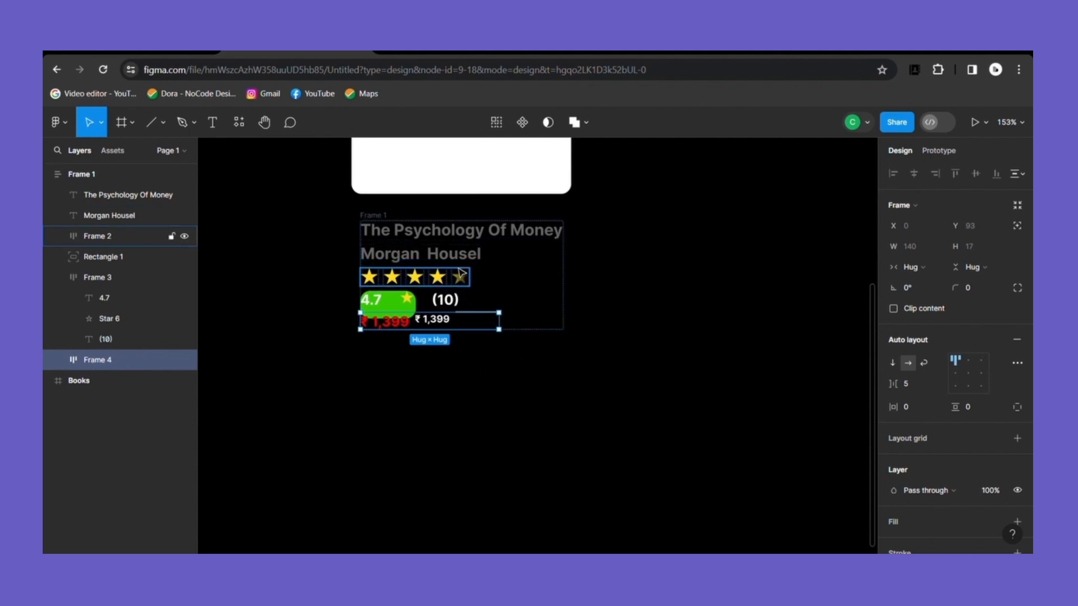
Set the outer details frame's vertical item spacing to 10 and centre-align its contents
click(563, 303)
drag(905, 406, 901, 404)
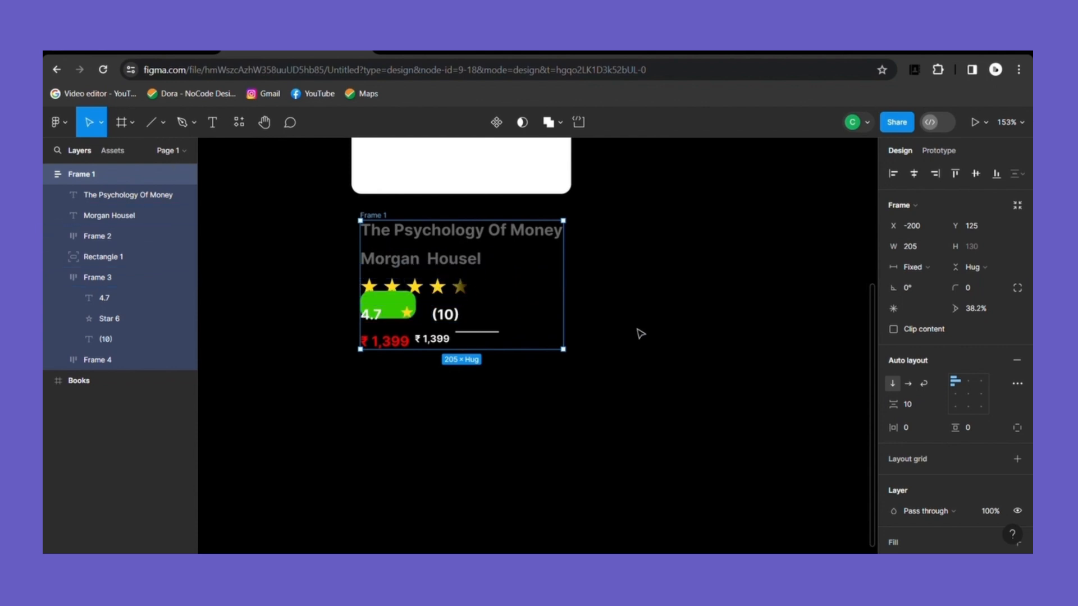
click(968, 393)
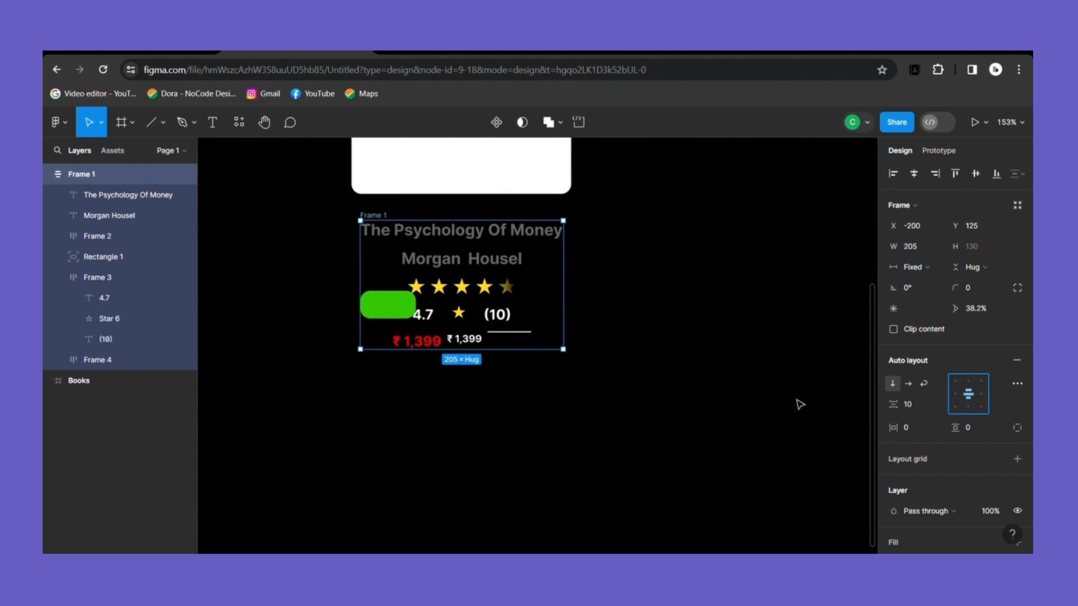
Move the green rectangle to X 47, Y 81 behind the 4.7 rating and its star, and select the rating row
click(404, 308)
drag(396, 308, 443, 318)
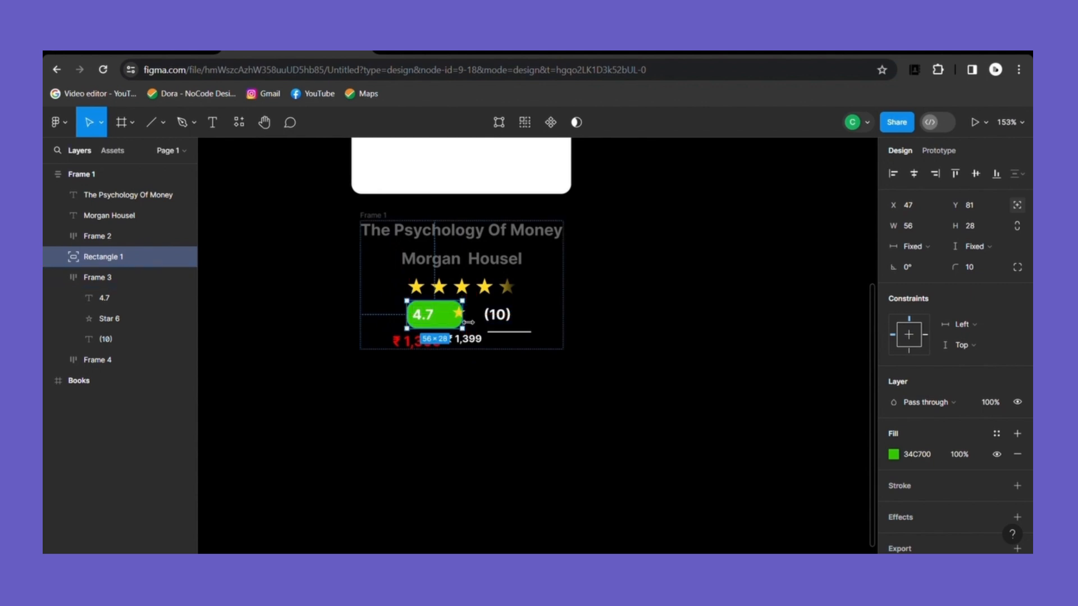
click(502, 324)
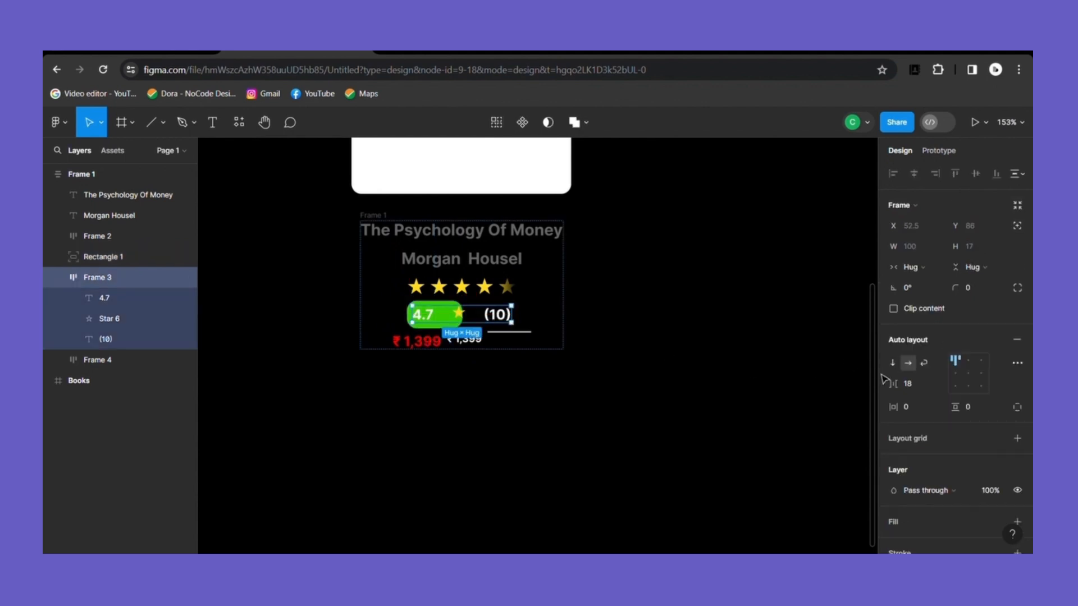
Set the rating row's item spacing to 10 and move the green badge rectangle to X 54 behind the 4.7 and its star
drag(893, 383, 890, 383)
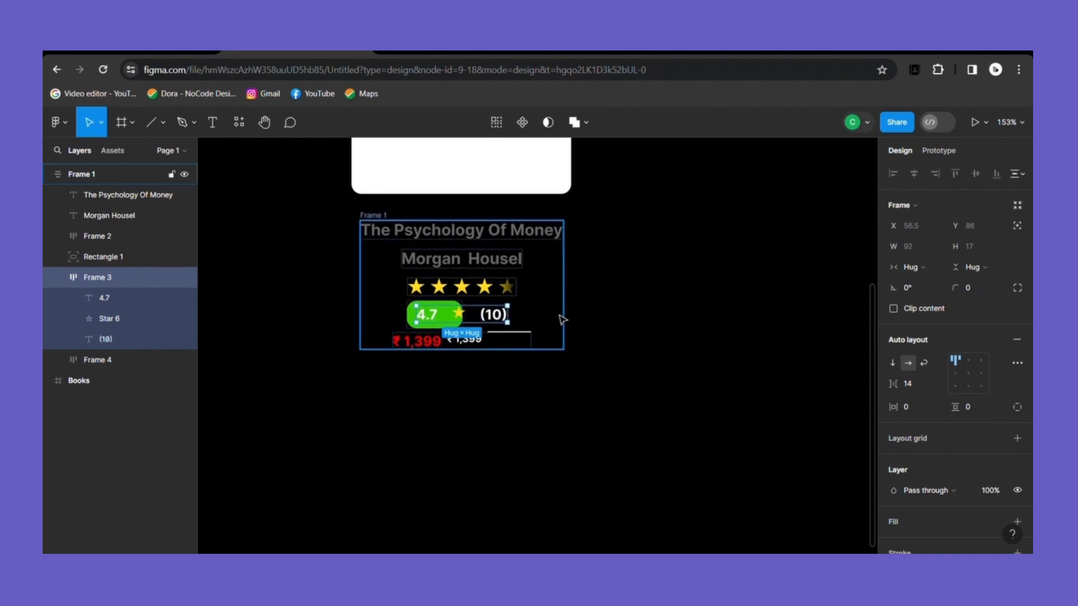
drag(893, 383, 890, 383)
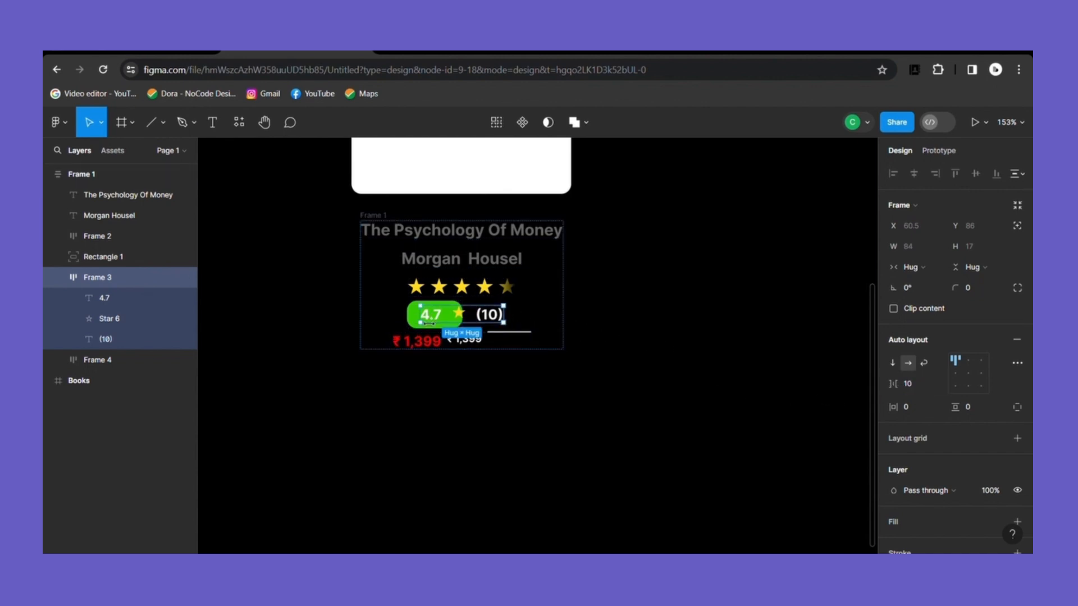
click(131, 256)
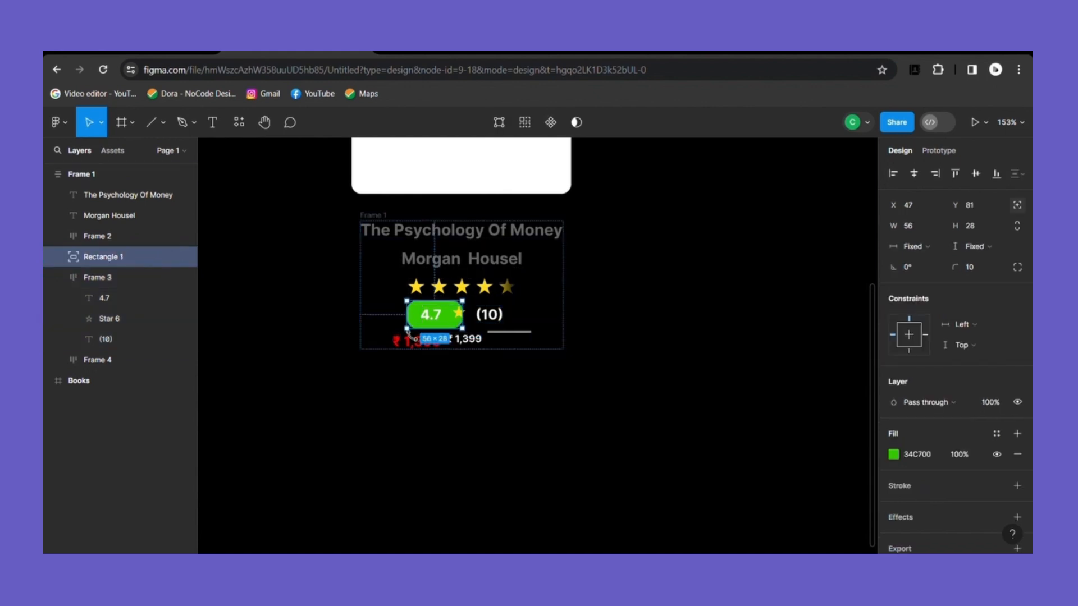
drag(898, 211, 480, 324)
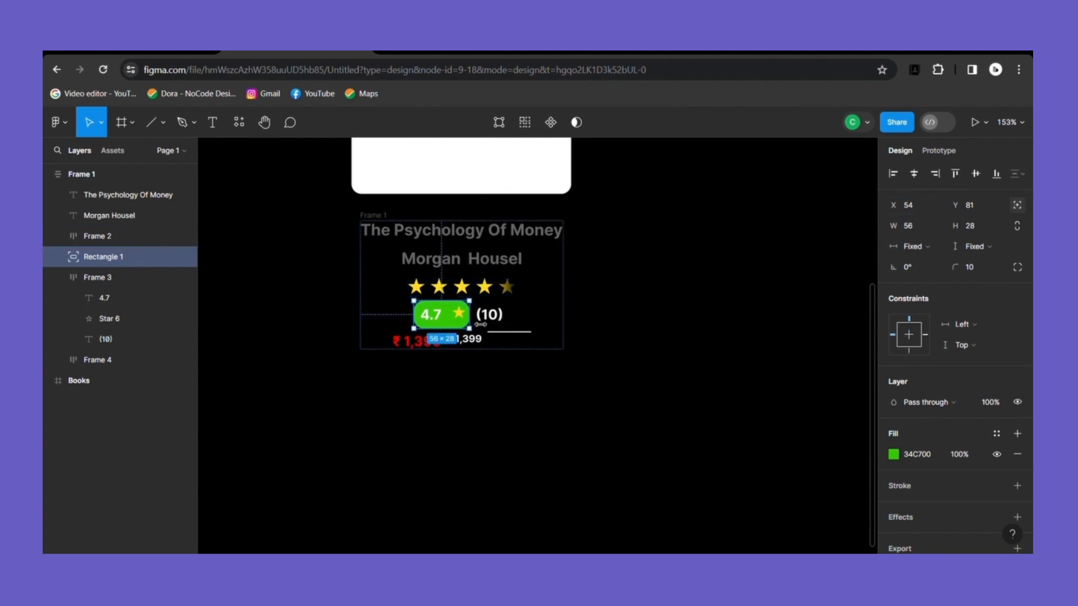
Set the rating row's auto layout alignment to left-centre
click(483, 319)
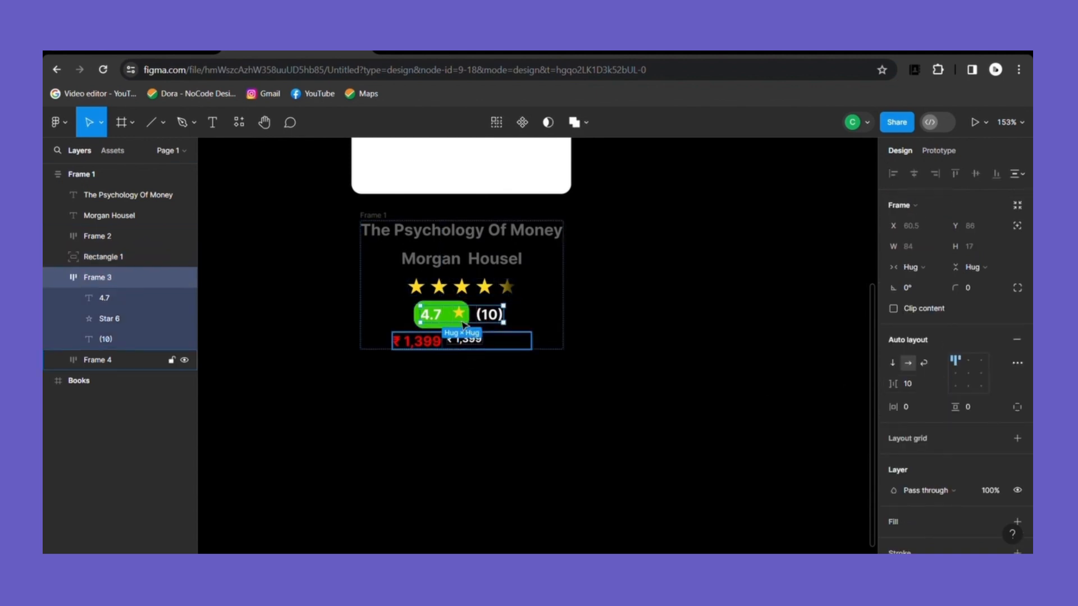
click(954, 375)
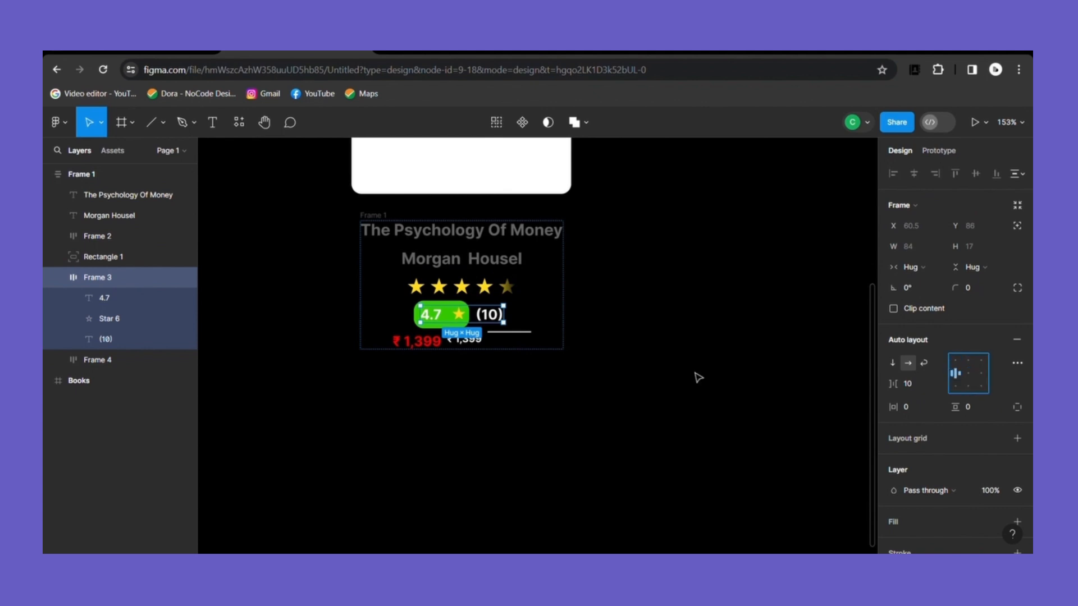
click(680, 378)
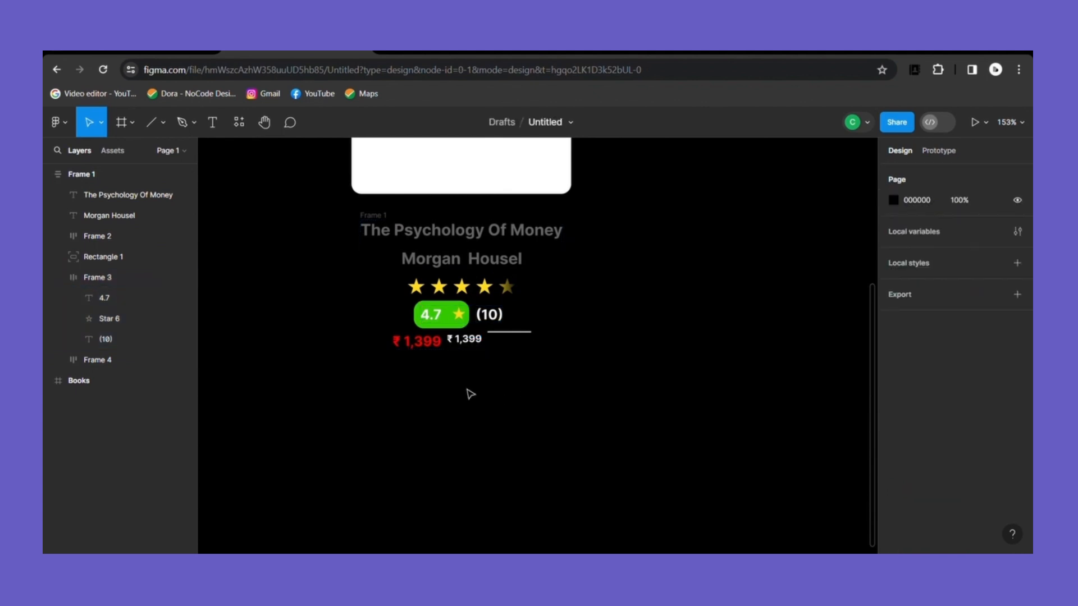
Give the strikethrough line in the price row absolute position and place it over the white price at X 55, Y 6
click(445, 347)
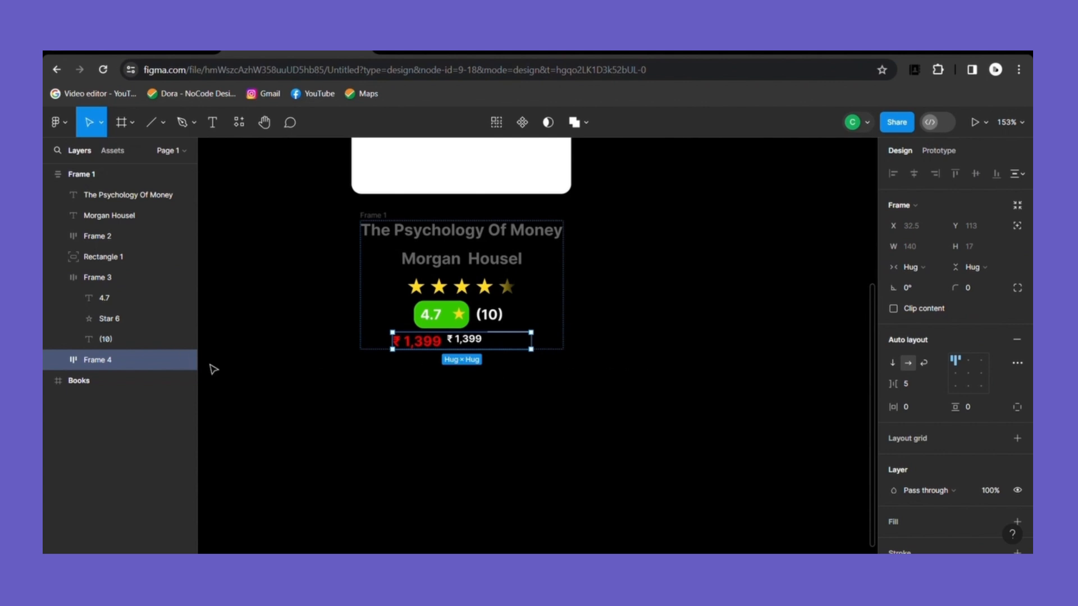
click(58, 360)
click(107, 421)
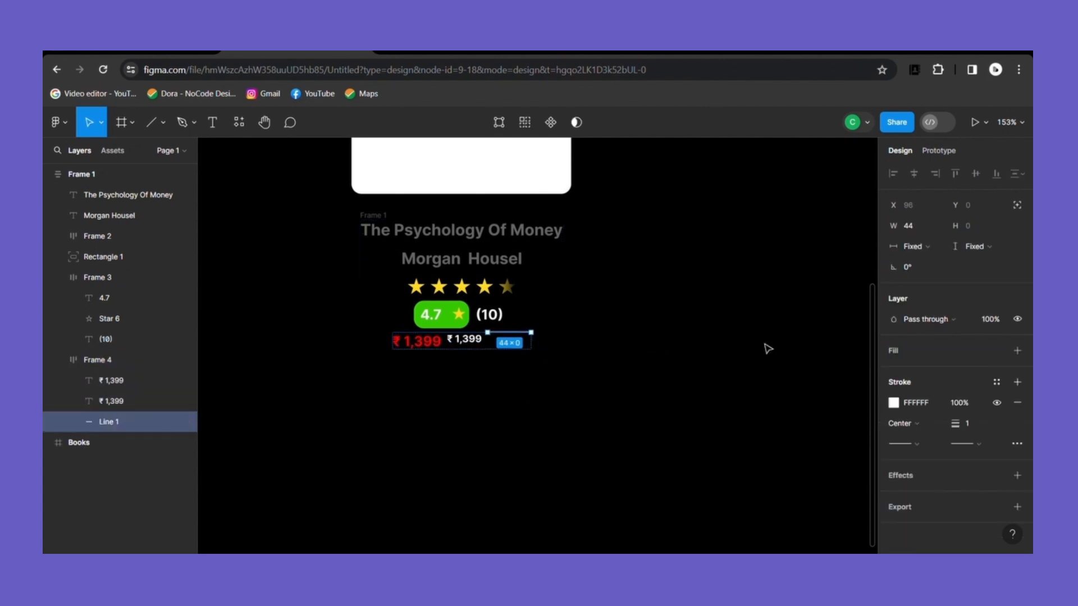
click(1016, 207)
drag(530, 336, 492, 344)
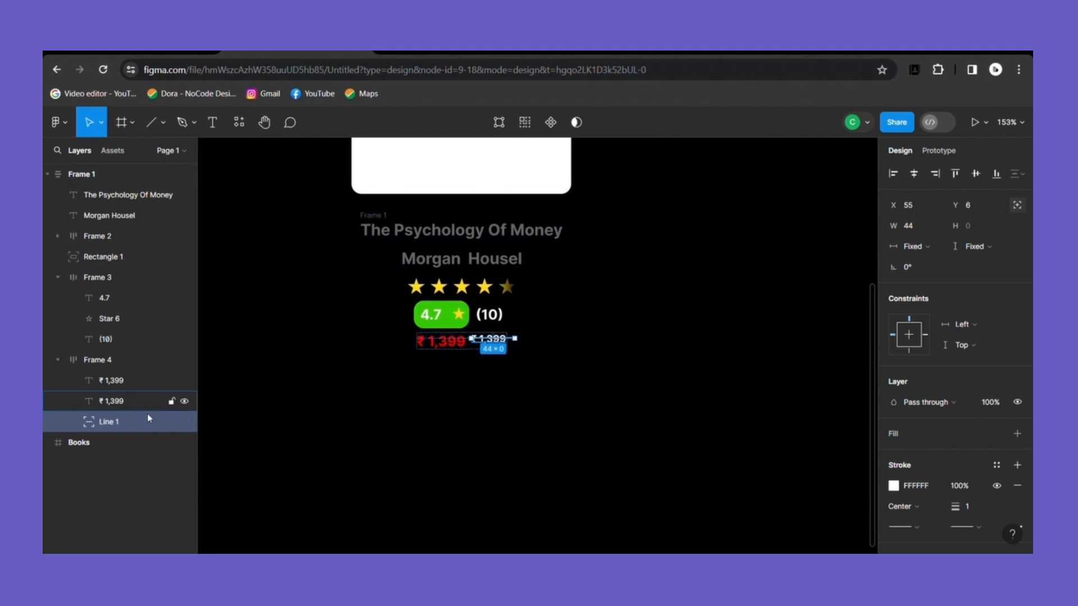
Set the price row's item spacing to 8 and its alignment to left-centre
key(Escape)
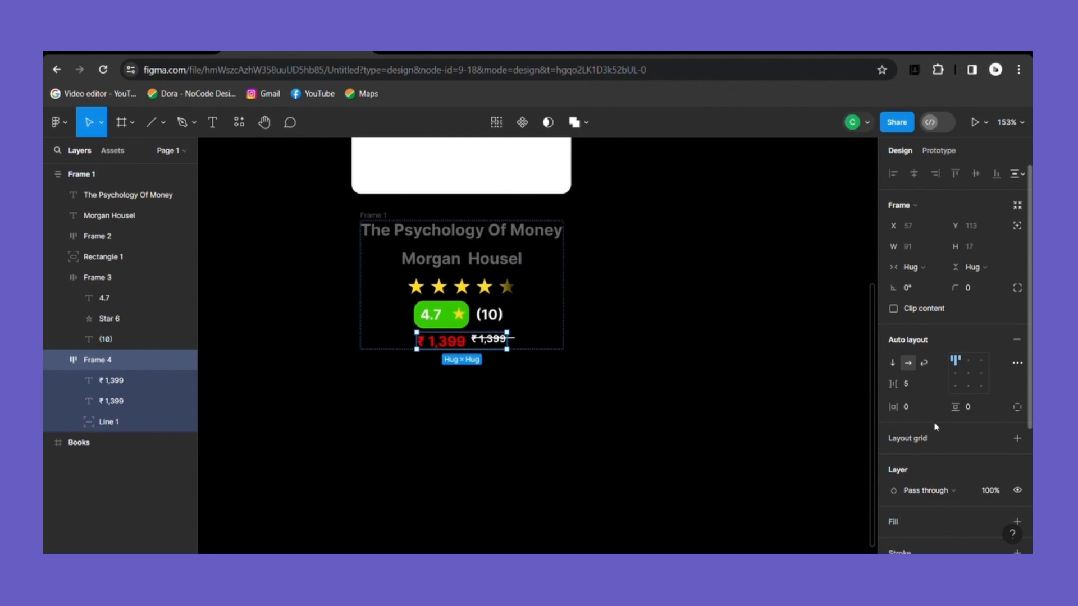
drag(895, 388, 642, 358)
click(956, 375)
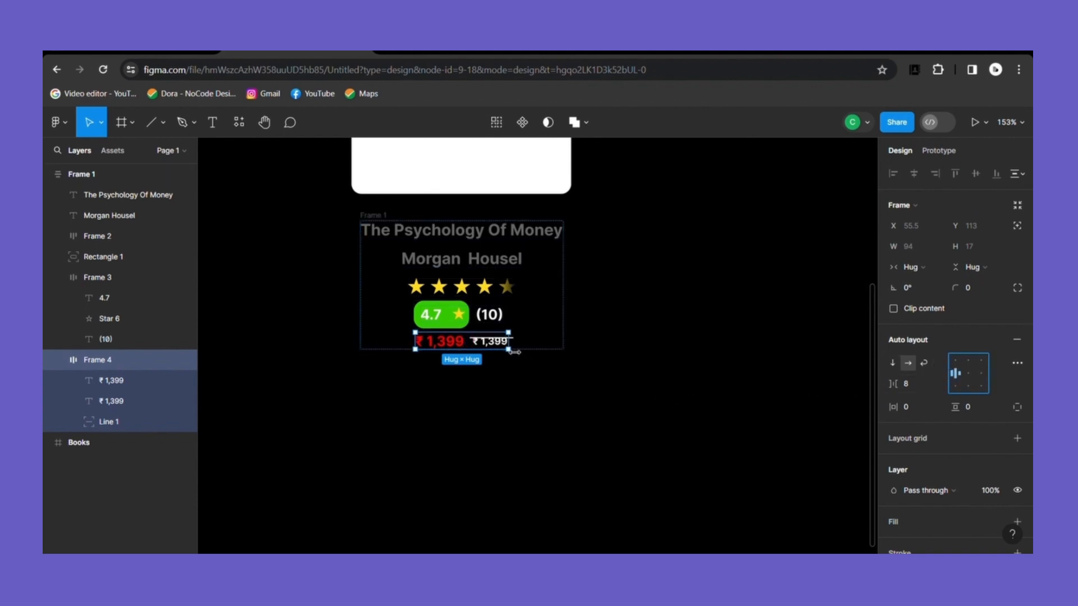
Reposition the strikethrough line to X 54, Y 9 across the white price
click(128, 429)
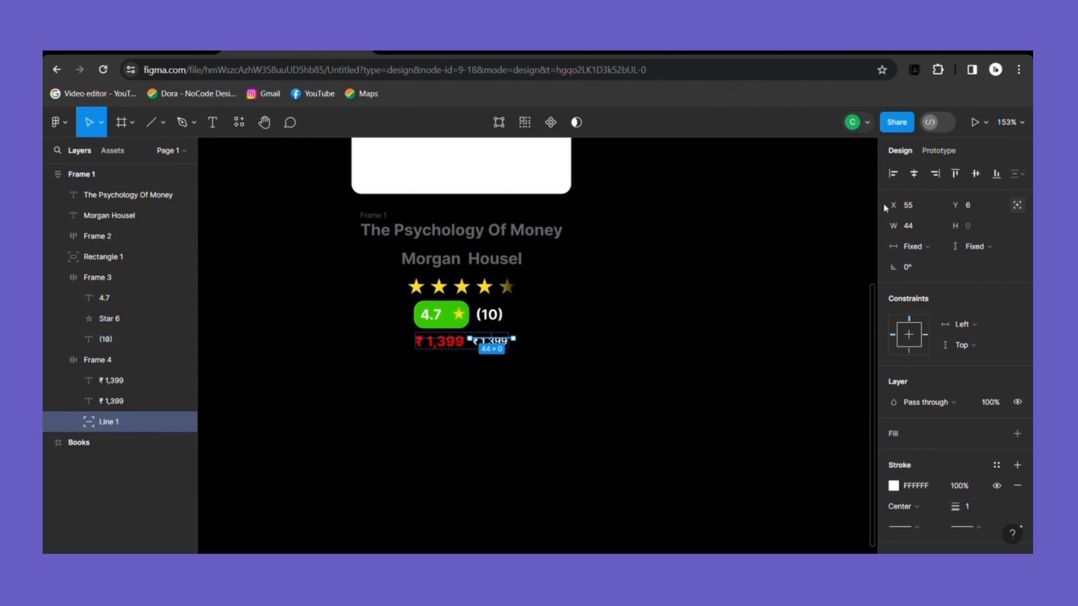
drag(900, 206, 961, 206)
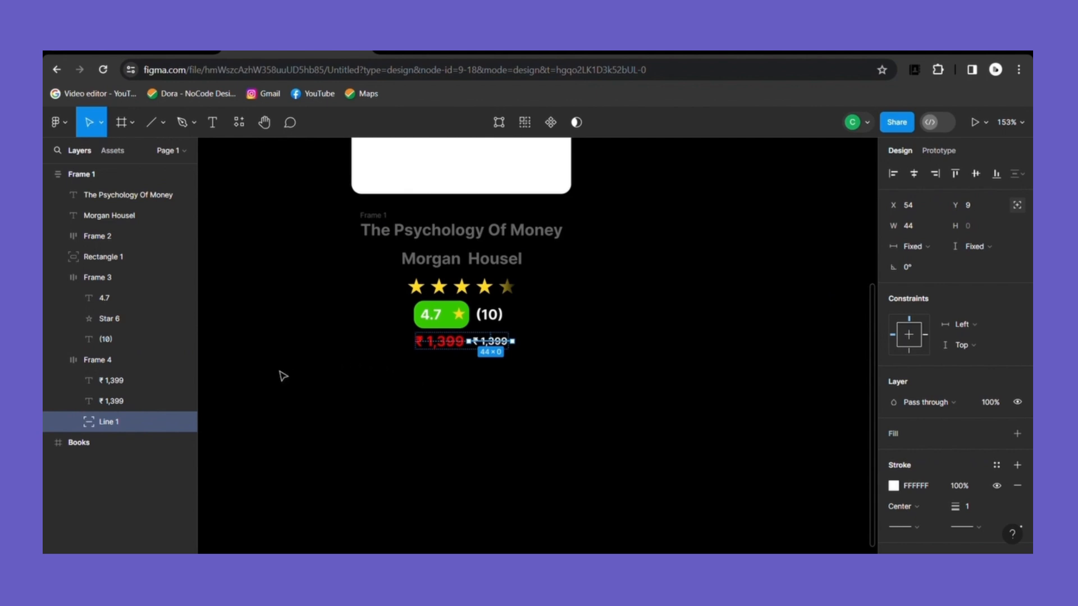
Change the white strikethrough price text to ₹ 2,119
click(122, 401)
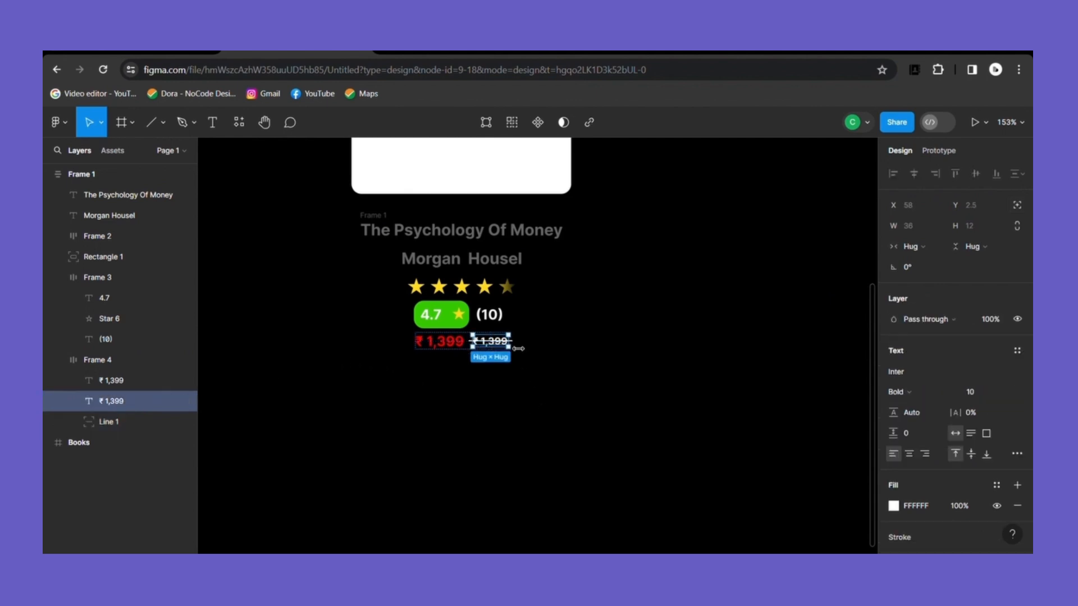
click(502, 346)
double_click(501, 346)
double_click(501, 348)
double_click(501, 348)
click(501, 355)
double_click(499, 352)
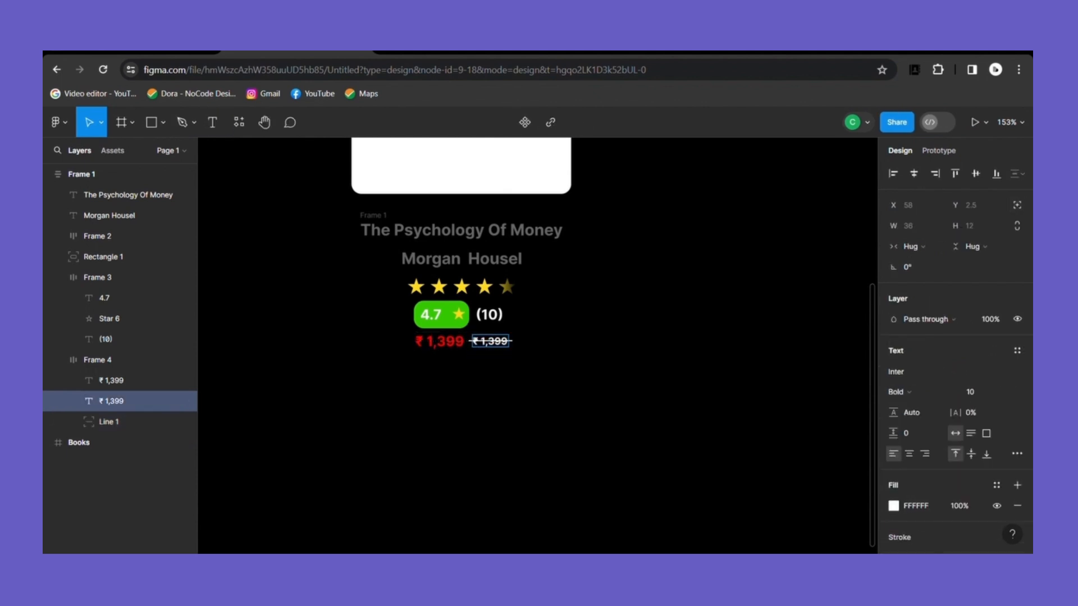
key(BackSpace)
key(BackSpace)
key(BackSpace)
key(BackSpace)
key(BackSpace)
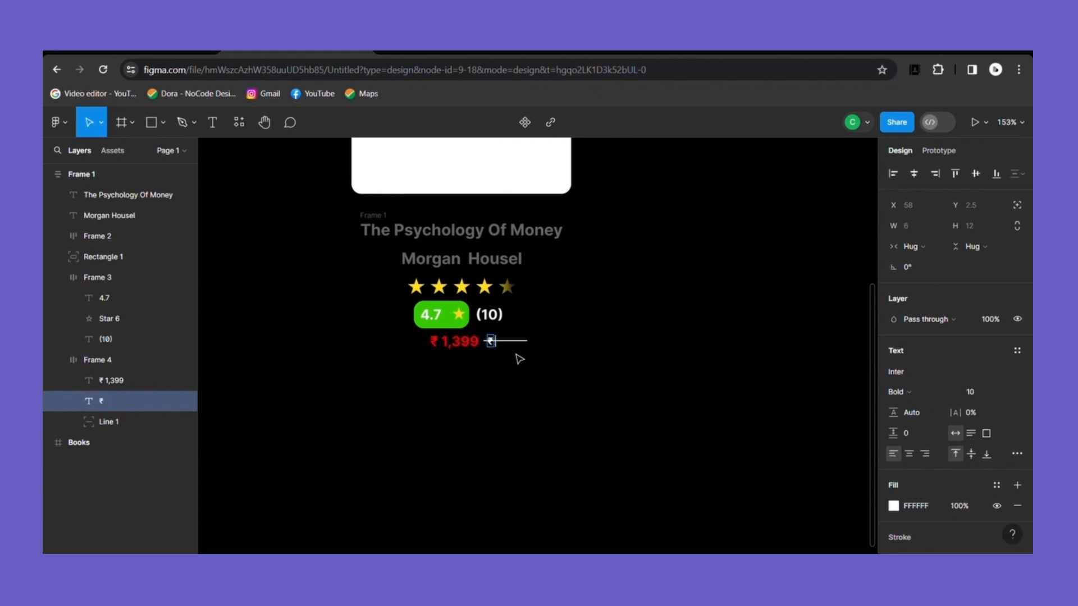
text(2,11)
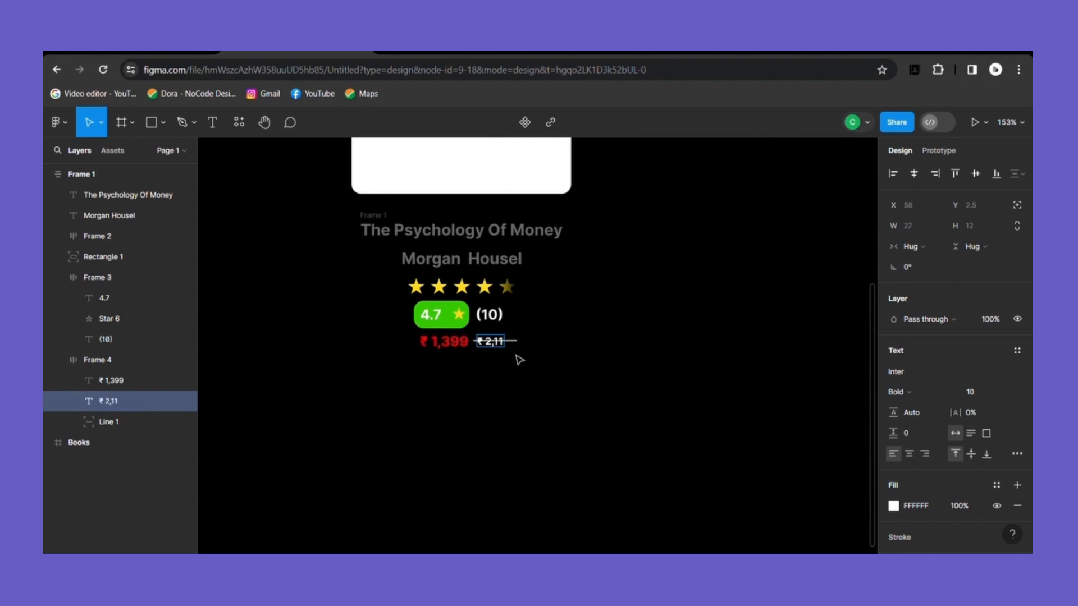
text(9)
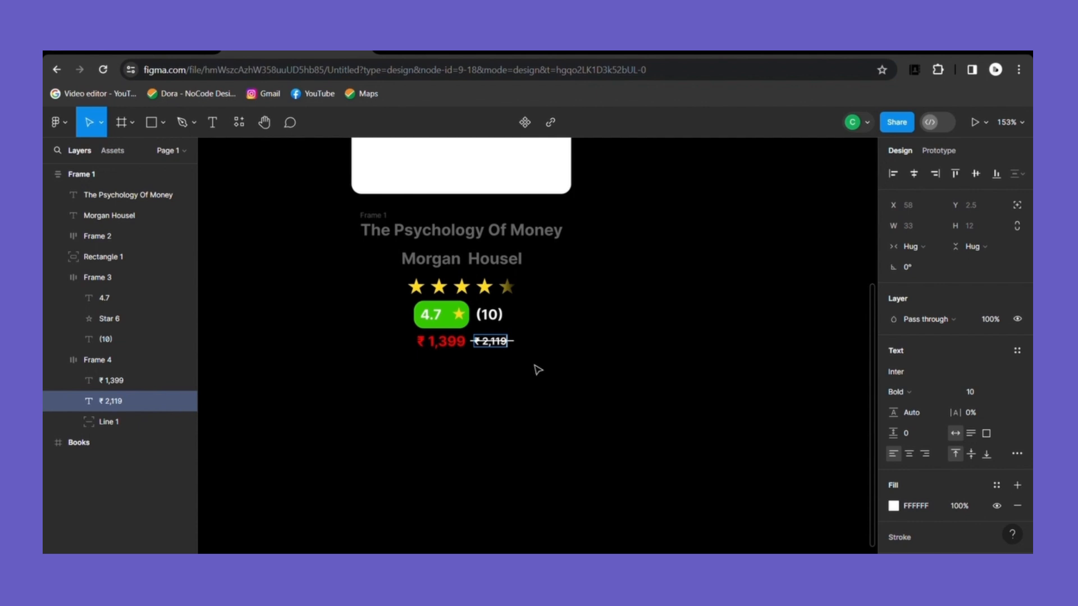
key(Escape)
click(544, 388)
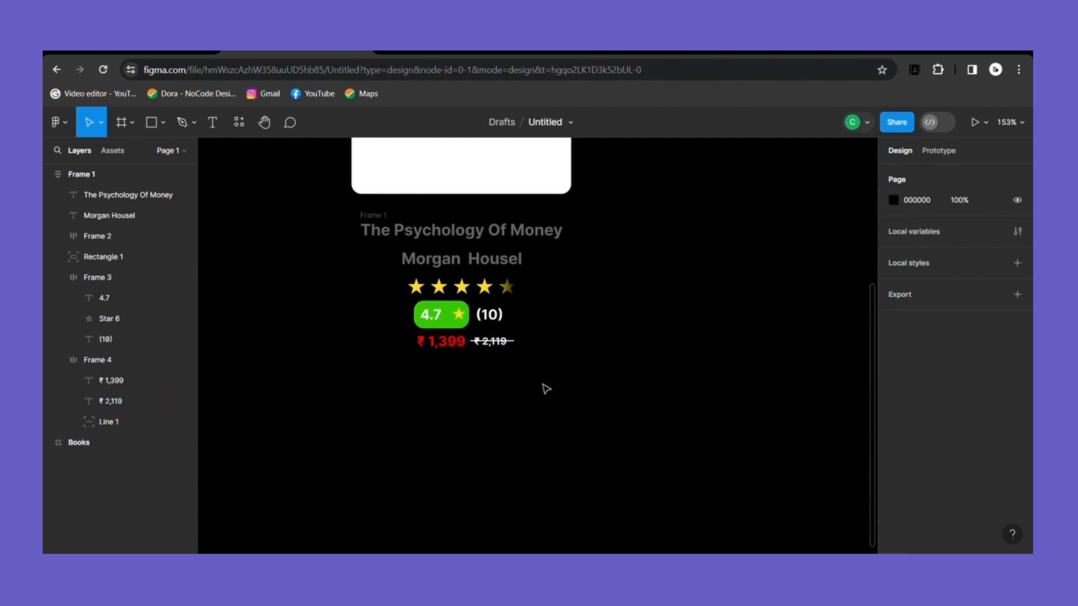
Make the price row fill its parent's width and centre-align its contents
click(430, 350)
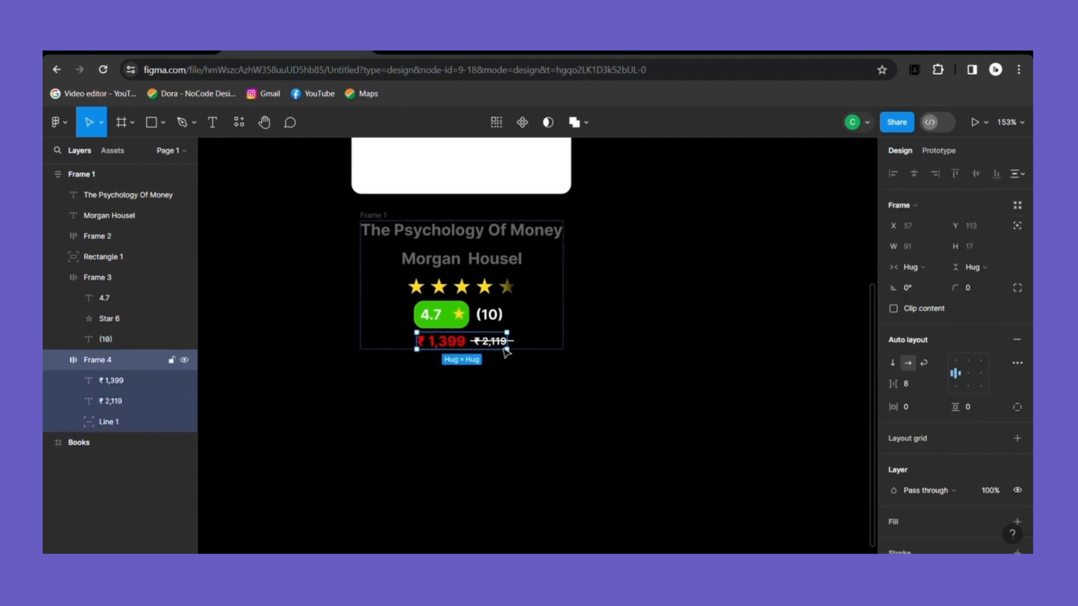
click(937, 273)
click(940, 282)
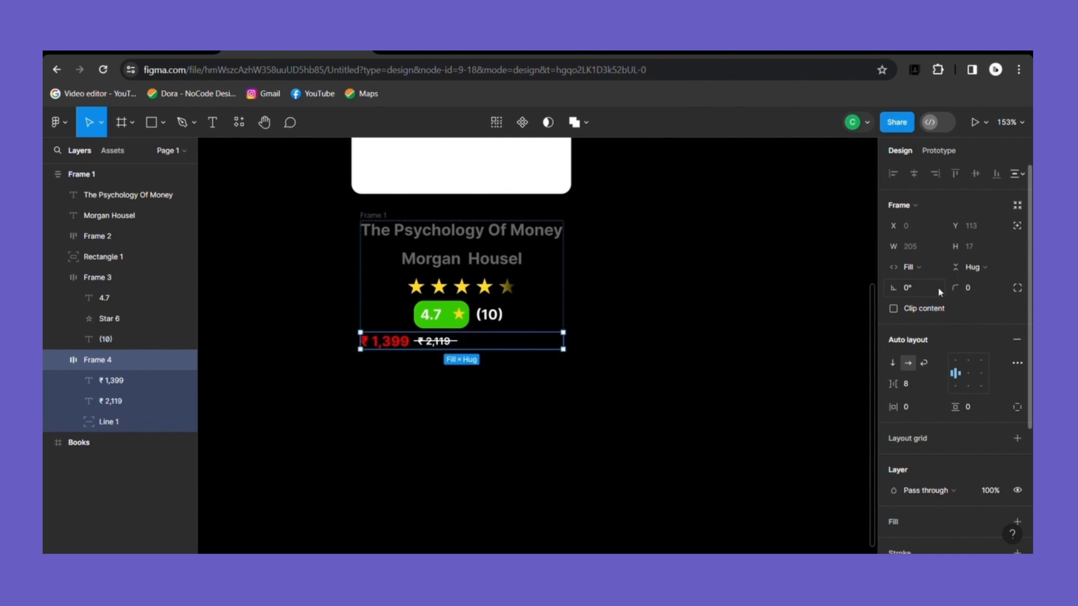
click(968, 375)
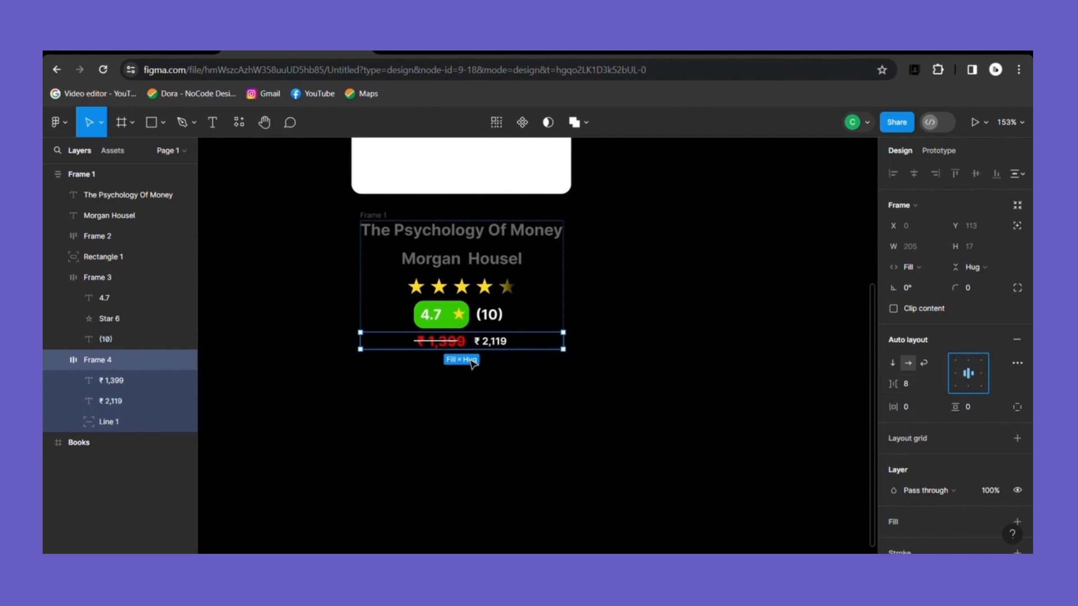
Move the strikethrough line to X 112 over the ₹ 2,119 price and set its width to 40
click(89, 422)
drag(893, 205, 969, 204)
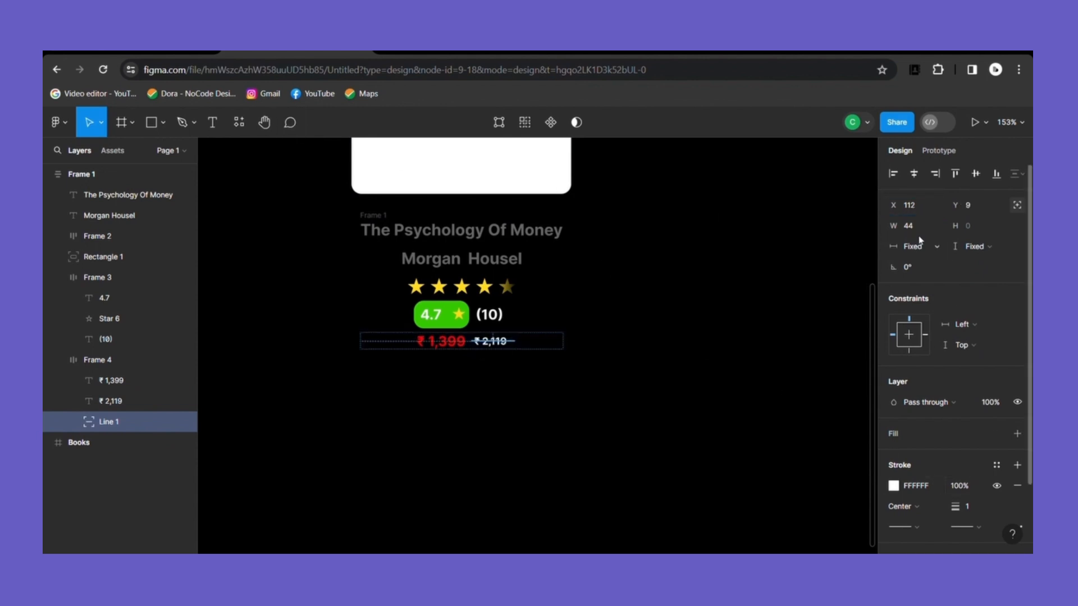
drag(895, 226, 893, 225)
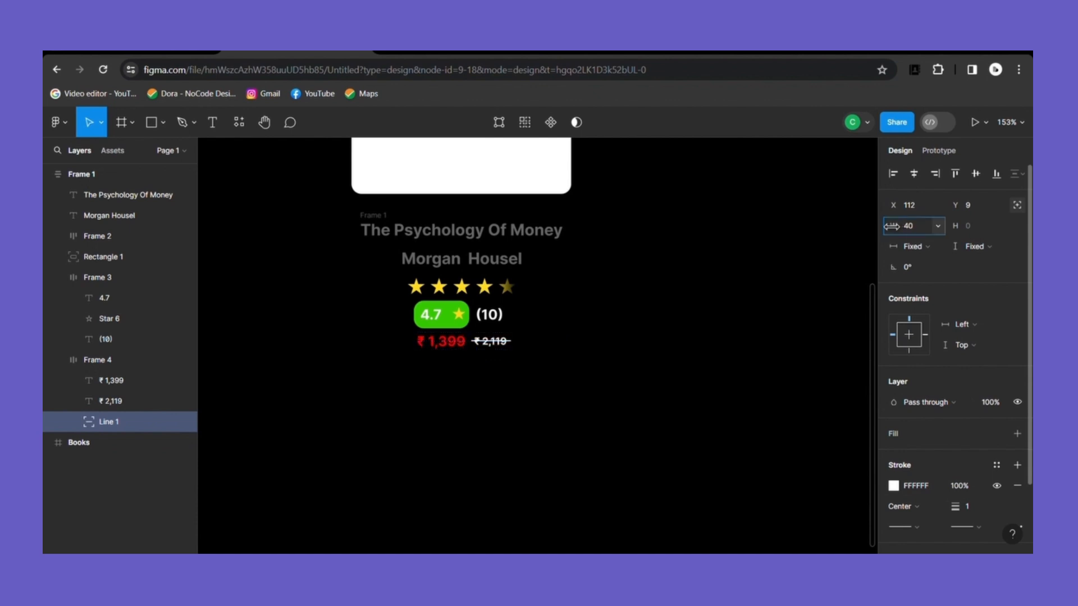
click(623, 390)
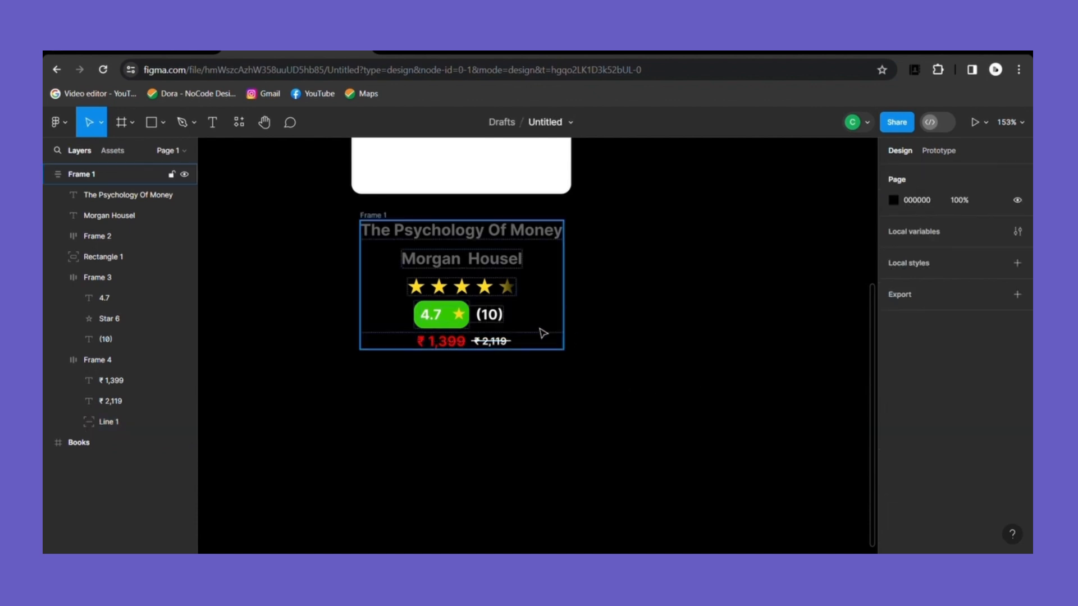
click(449, 322)
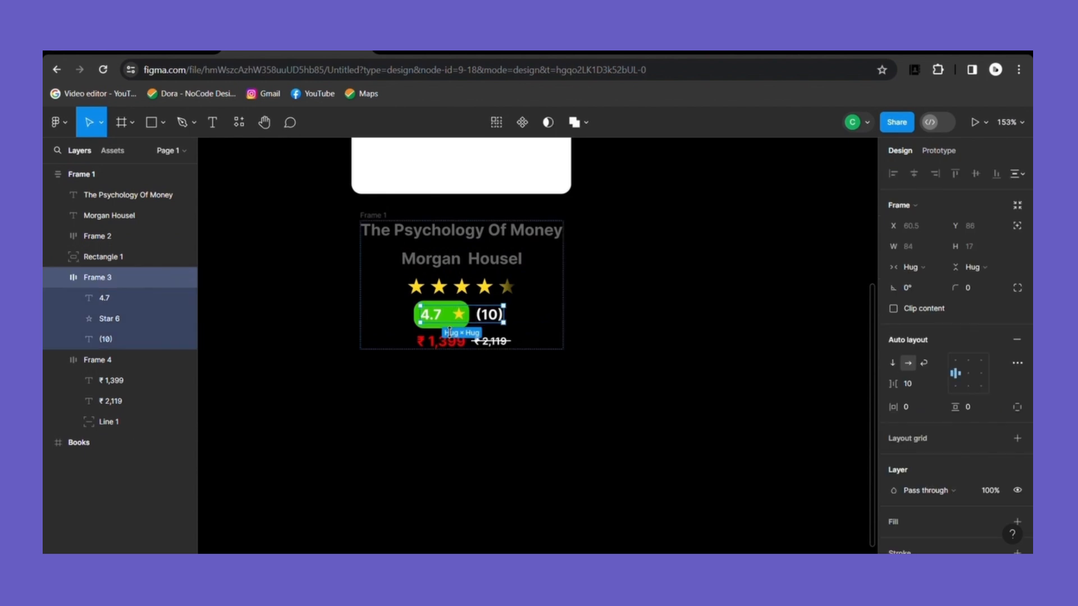
key(Escape)
click(456, 345)
key(Escape)
Rename the outer details frame as Book Details
click(86, 176)
double_click(85, 176)
key(BackSpace)
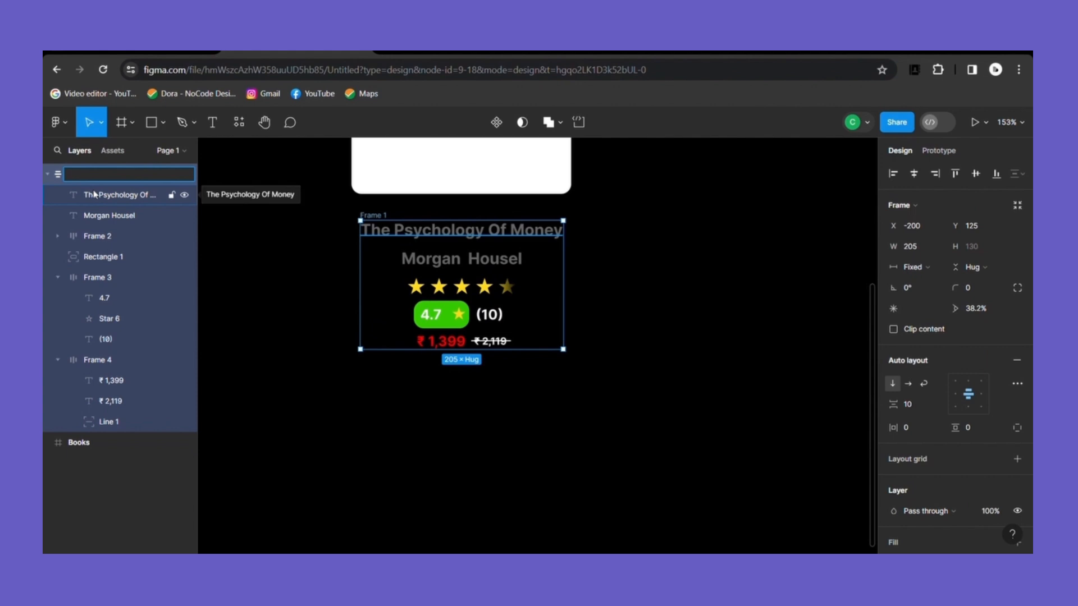
text(Book Details)
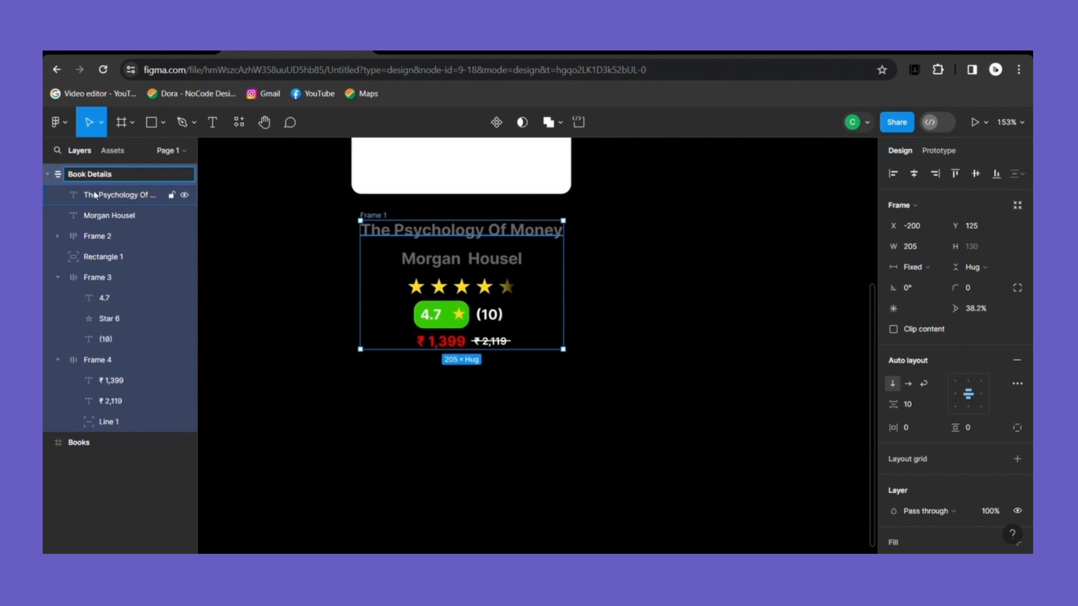
Rename the three nested rows as Stars, Ratings and Price, and collapse the Book Details layer
double_click(98, 236)
text(Stars)
click(103, 281)
double_click(104, 278)
text(Ratings)
click(103, 361)
double_click(103, 361)
text(Price)
key(Escape)
click(47, 174)
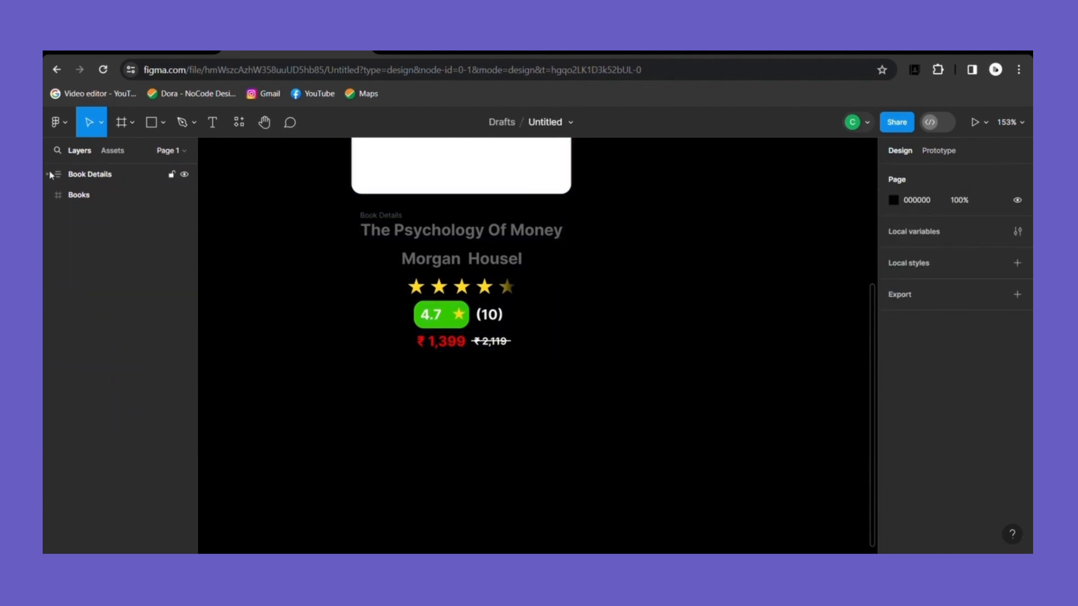
Add auto layout to the white Books cover frame
click(84, 196)
drag(877, 332, 865, 175)
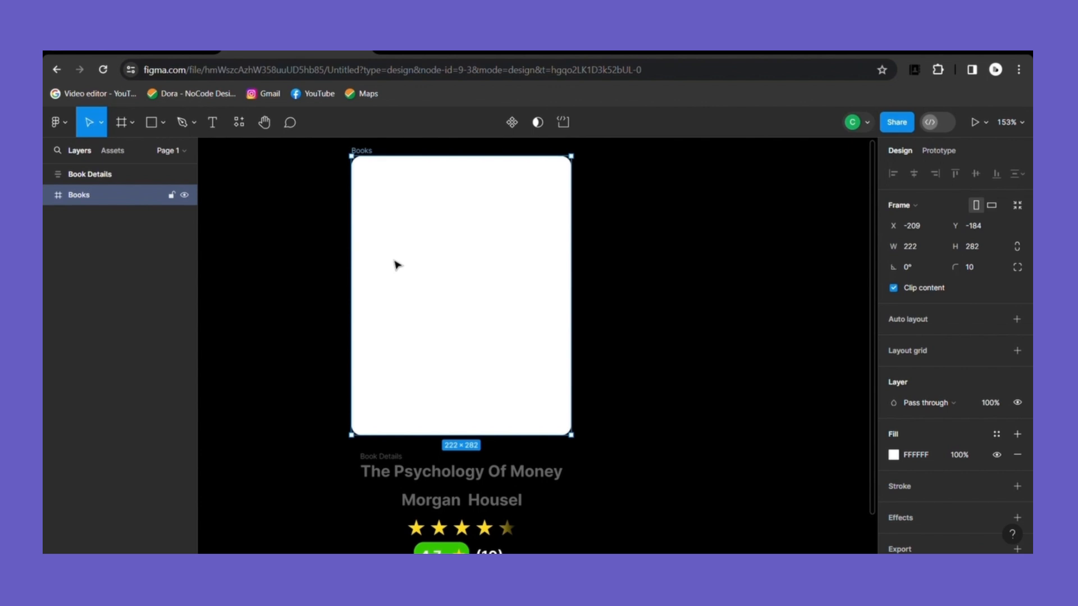
key(shift+a)
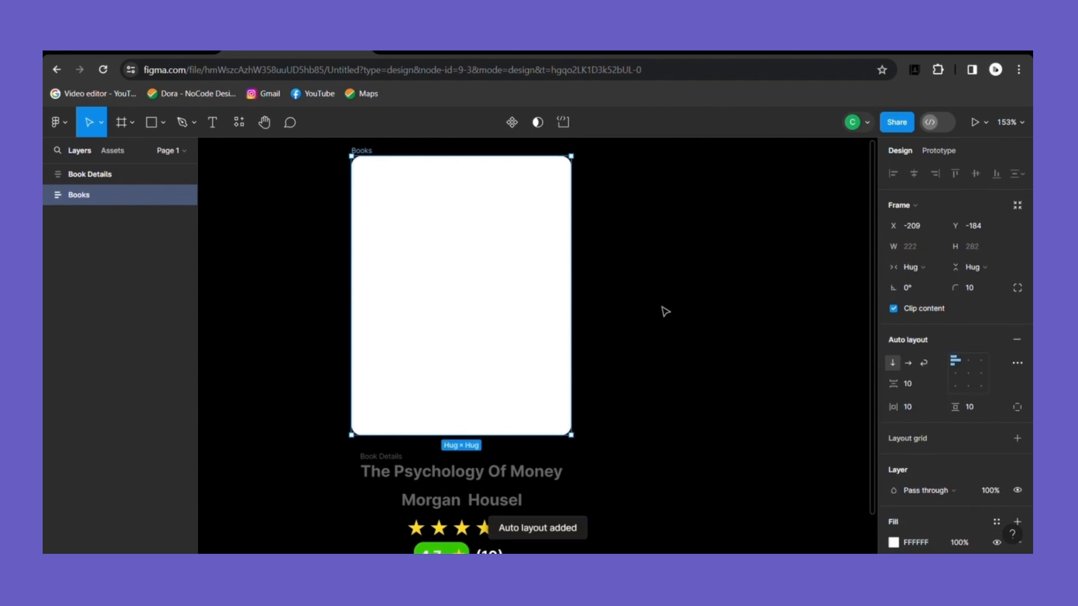
Wrap the white cover frame and the Book Details frame together in a vertical auto layout frame
click(652, 314)
drag(369, 181, 615, 550)
key(shift+a)
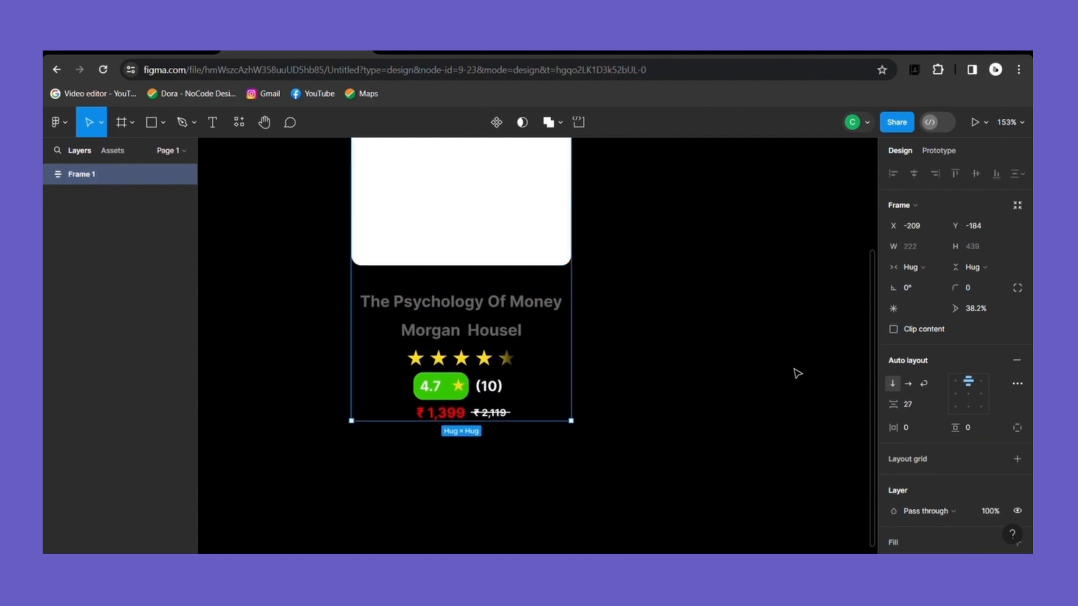
Rename the new outer card frame as Books
drag(873, 335, 875, 278)
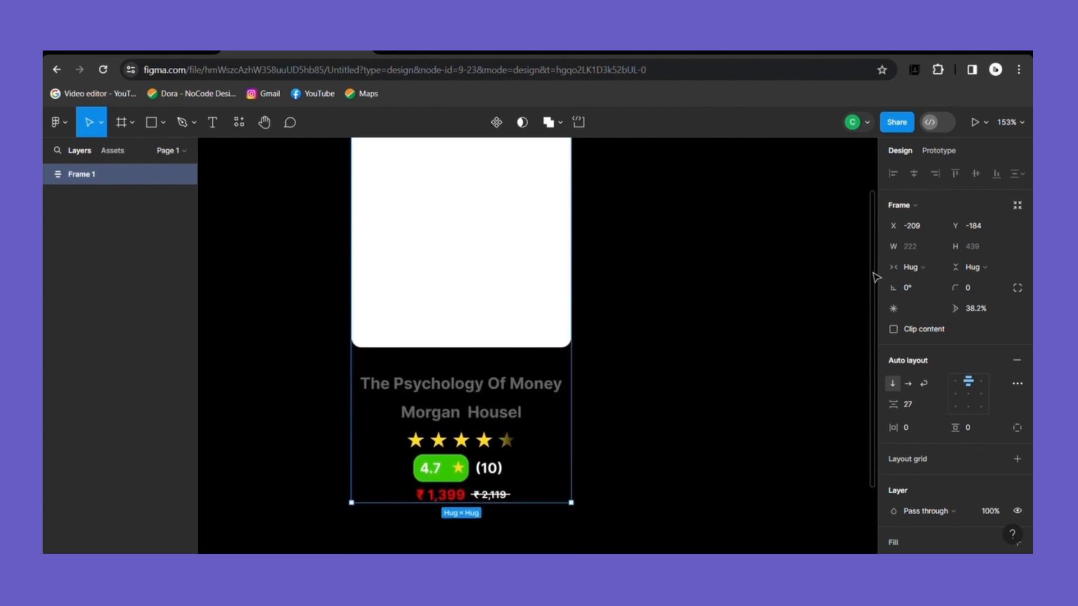
double_click(90, 176)
text(Books)
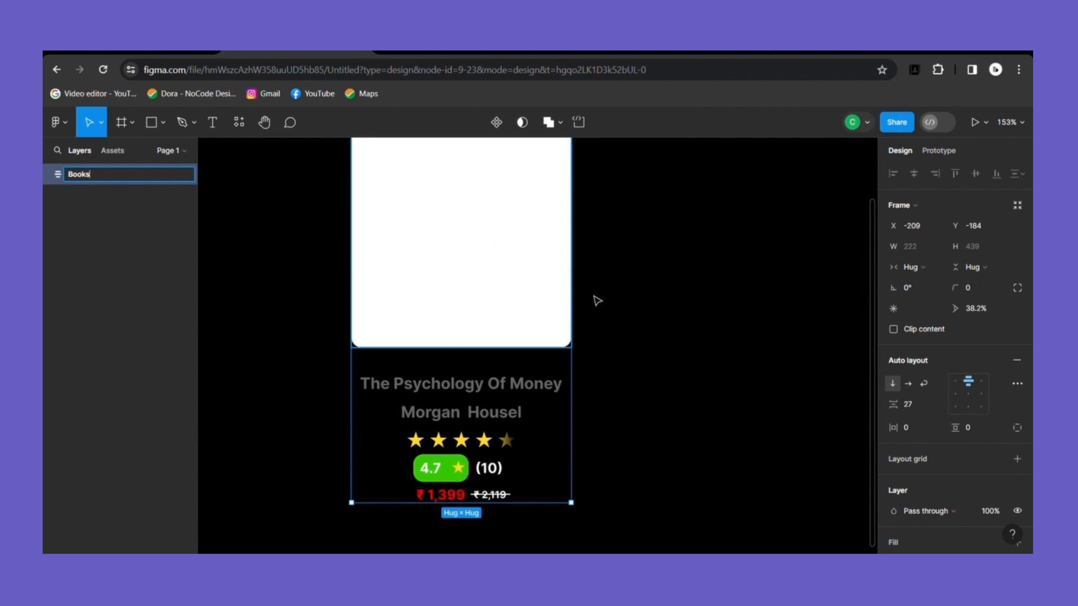
Rename the outer card frame as Book
click(629, 314)
click(106, 180)
double_click(90, 177)
key(BackSpace)
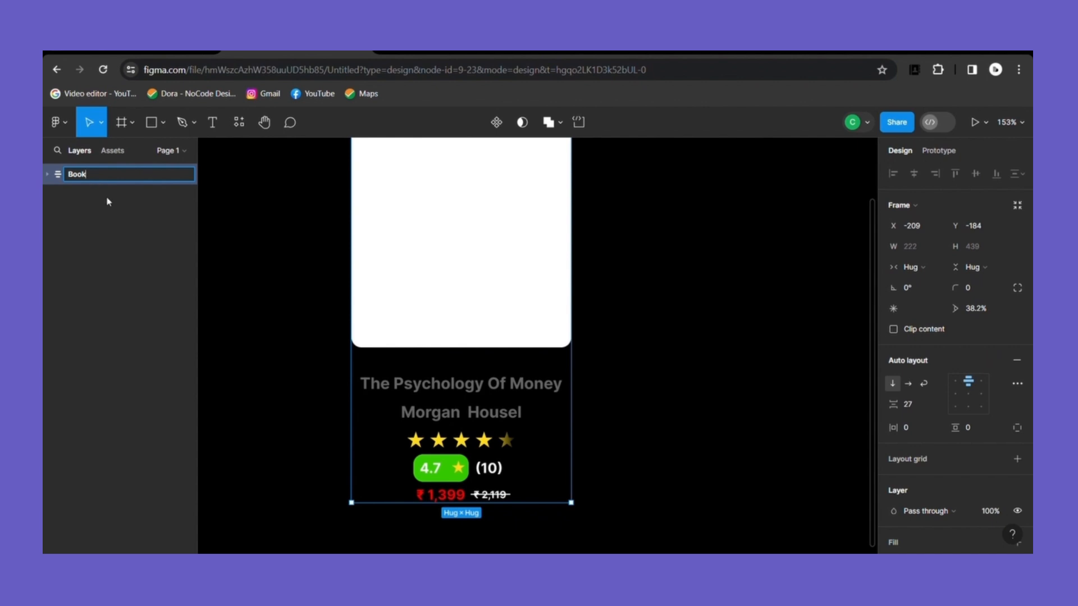
click(159, 254)
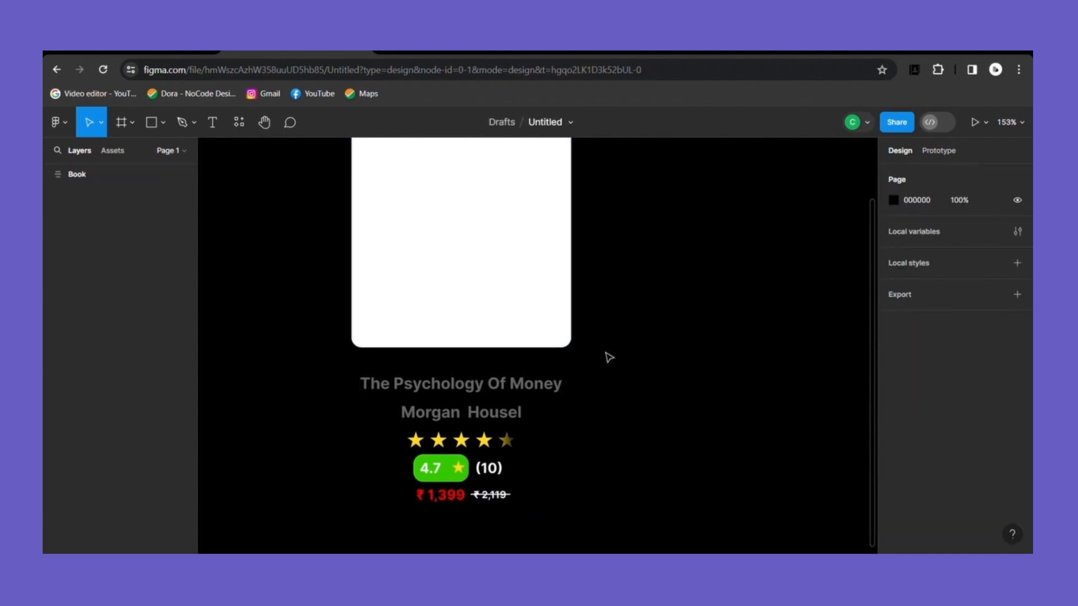
Add a Desktop preset frame of 1440 × 1024 beside the Book card
scroll(553, 344, down, 5)
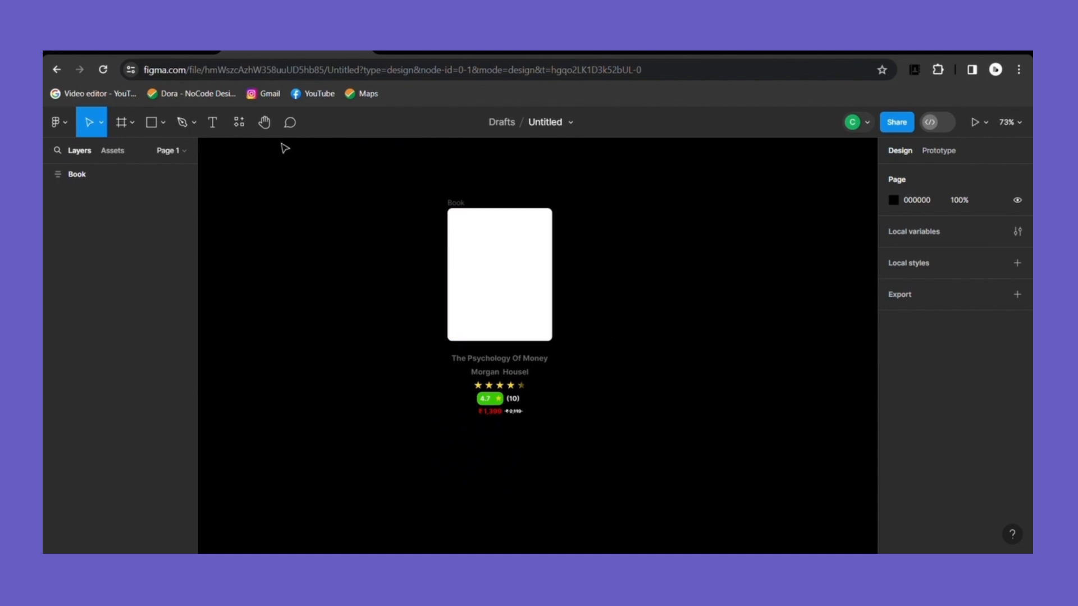
click(132, 123)
click(144, 156)
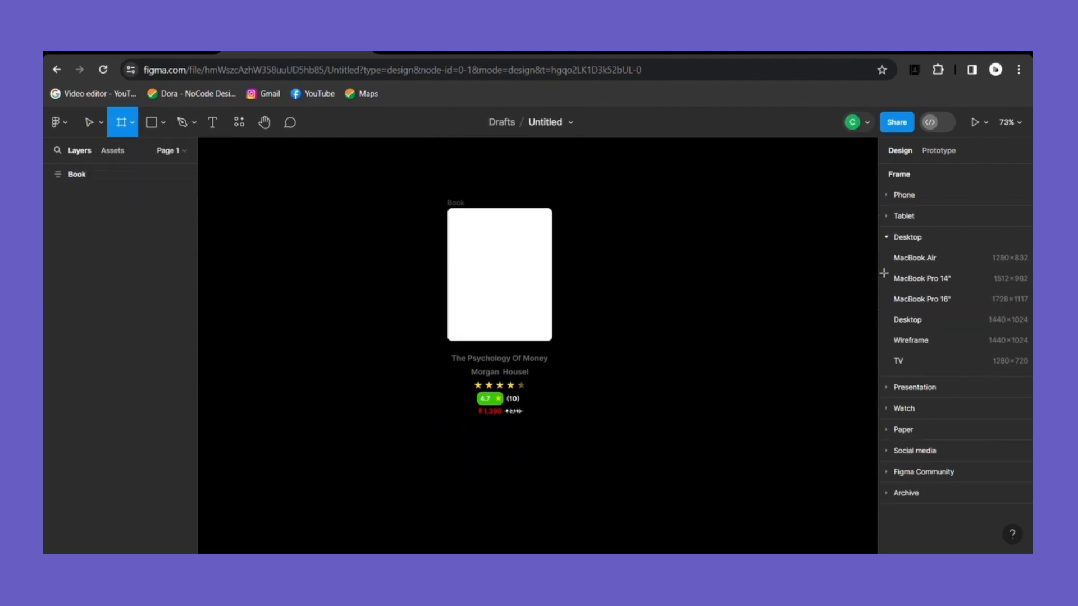
click(913, 244)
click(913, 244)
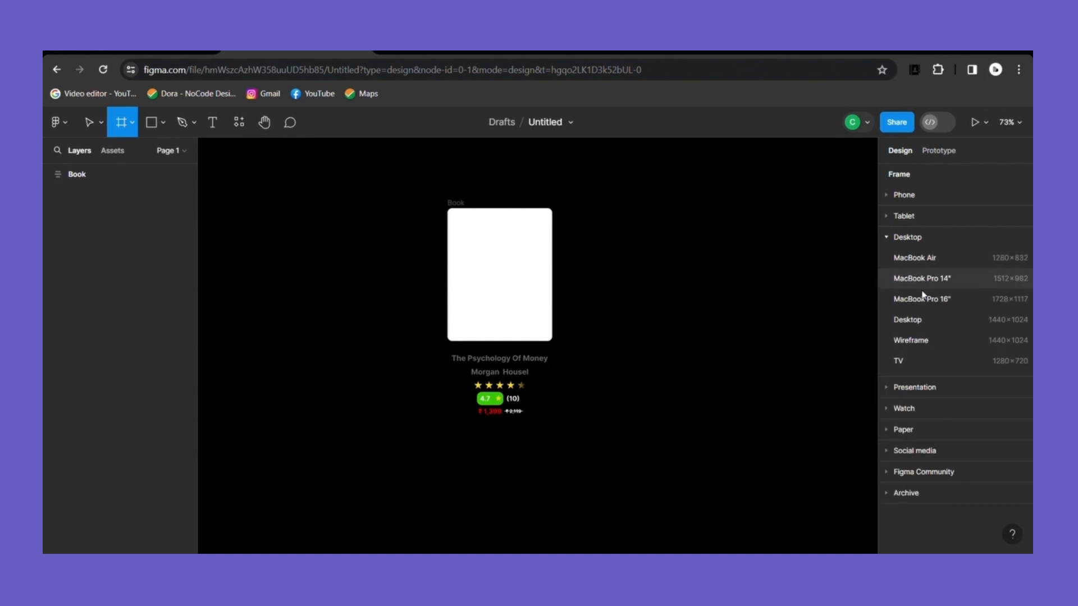
click(923, 321)
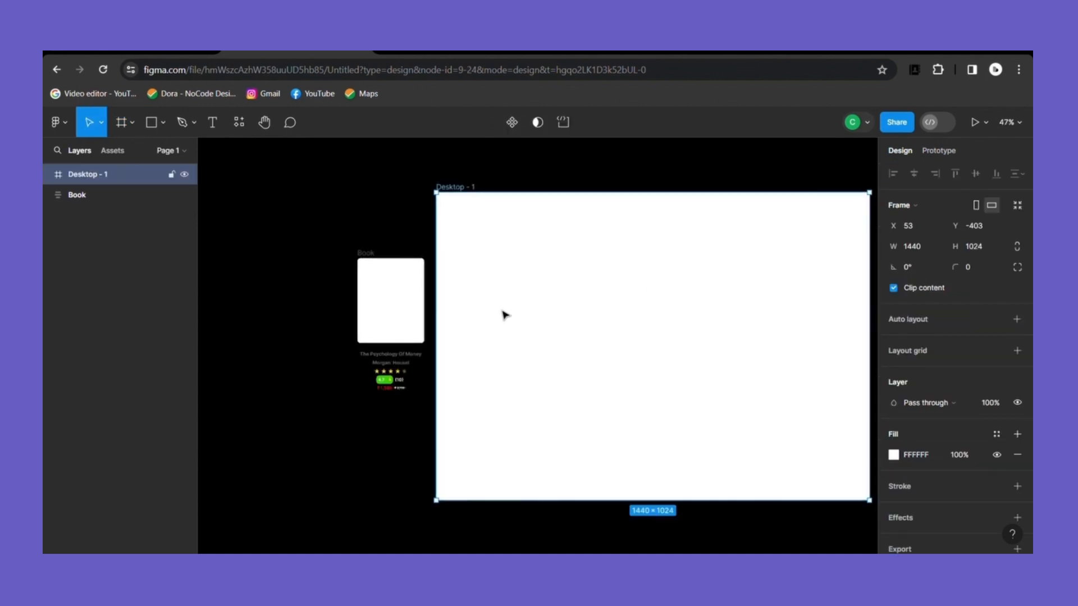
Convert the Book card into a component and place five evenly spaced instances in a row across the lower half of the Desktop frame
click(367, 254)
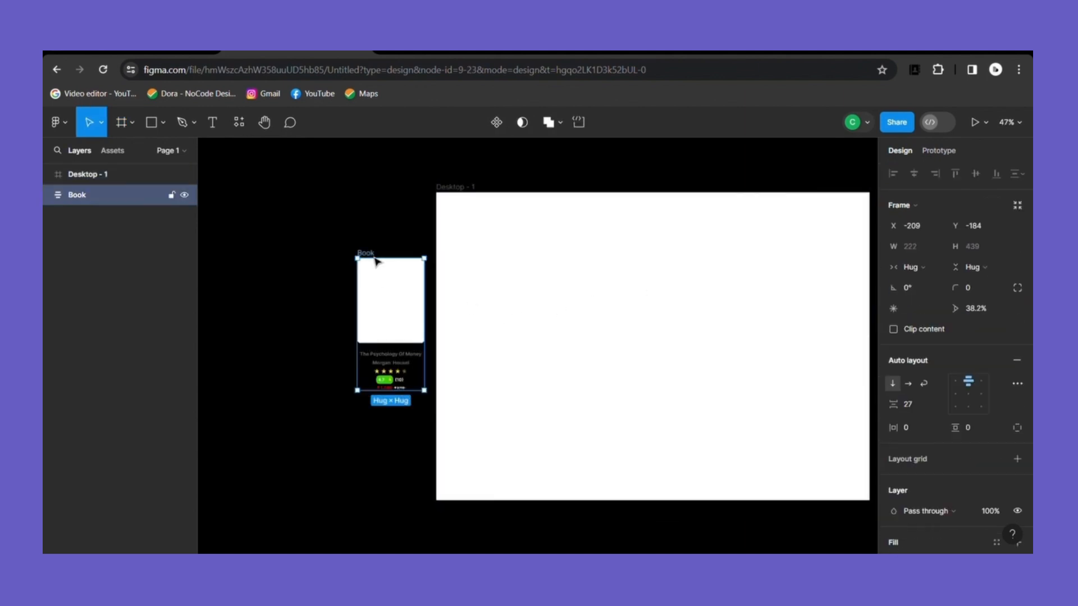
click(499, 123)
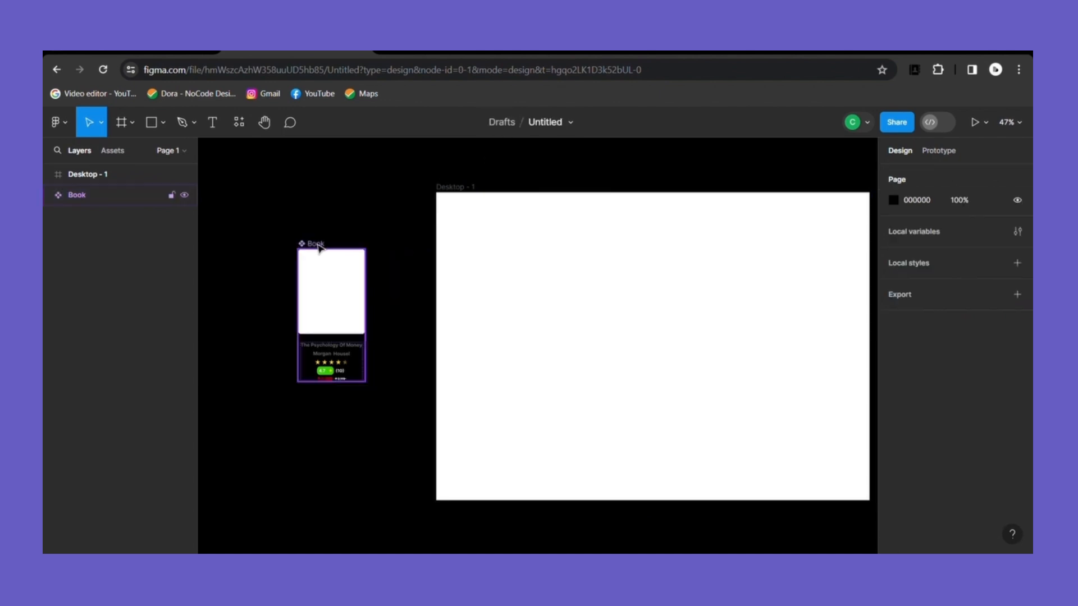
click(318, 247)
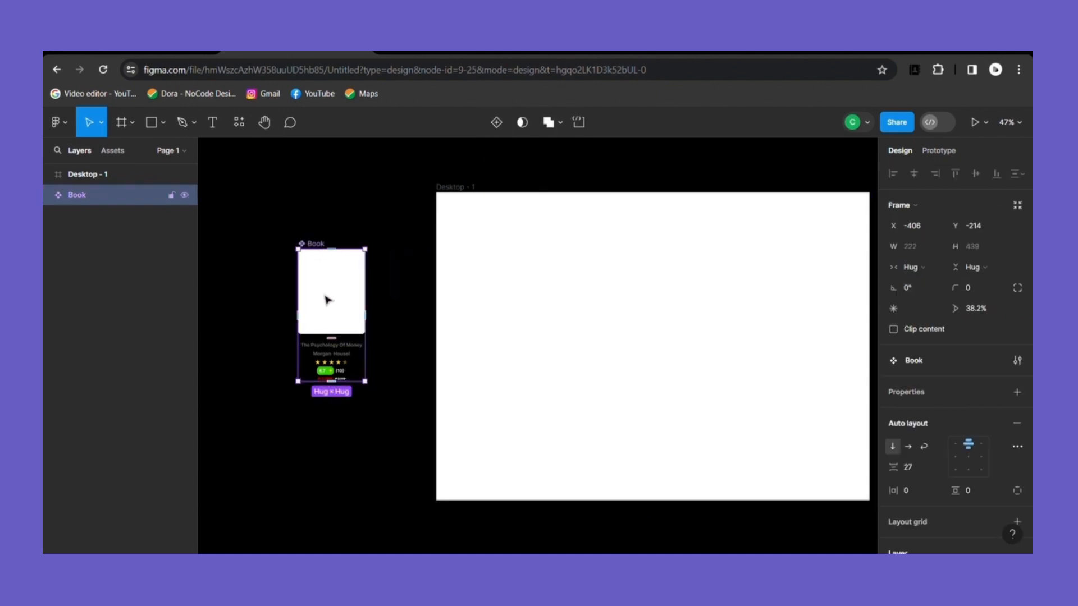
drag(328, 300, 489, 394)
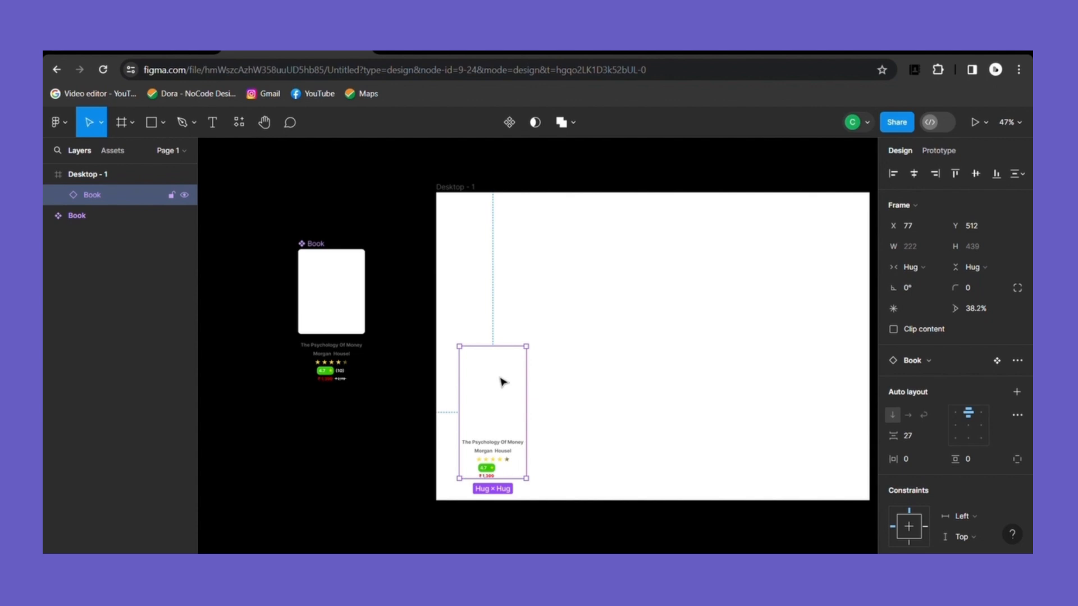
drag(484, 384, 830, 393)
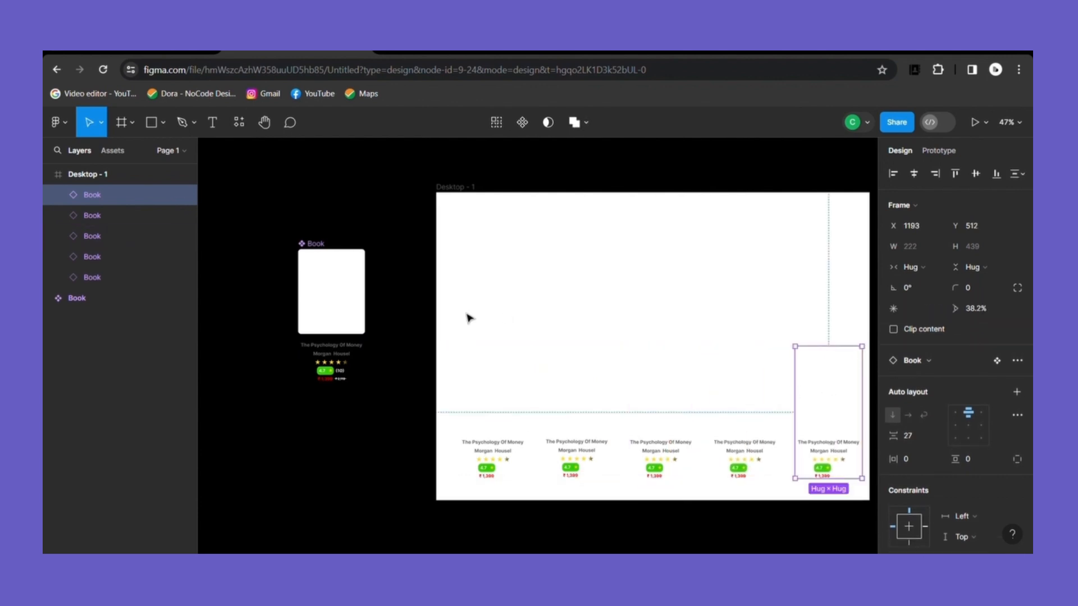
Wrap the five Book instances in a horizontal auto layout frame and rename it as Books
drag(454, 318, 853, 475)
key(shift+a)
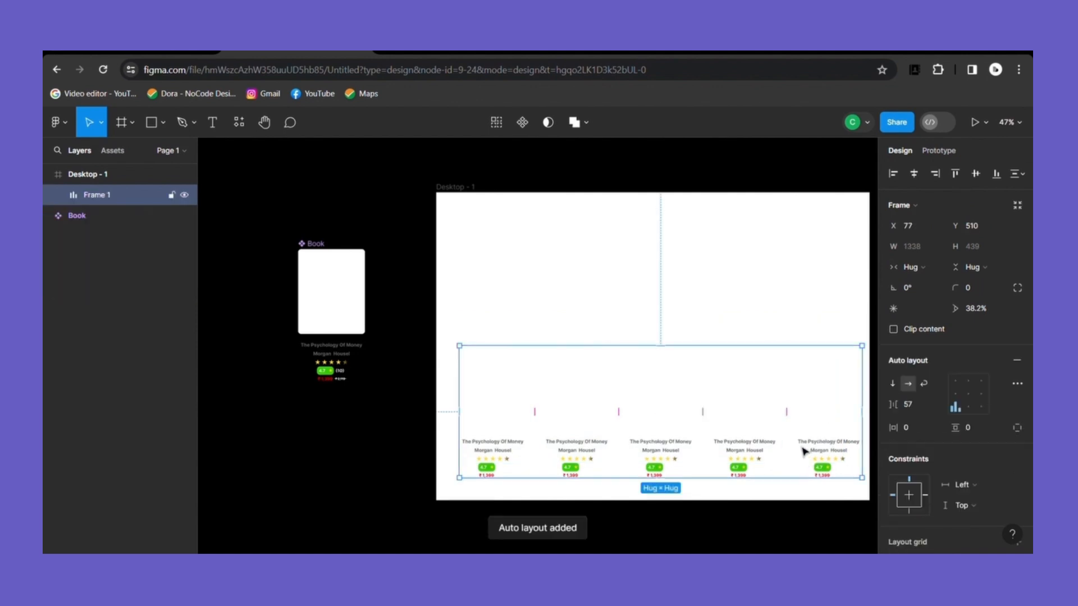
double_click(95, 195)
text(Books)
click(128, 289)
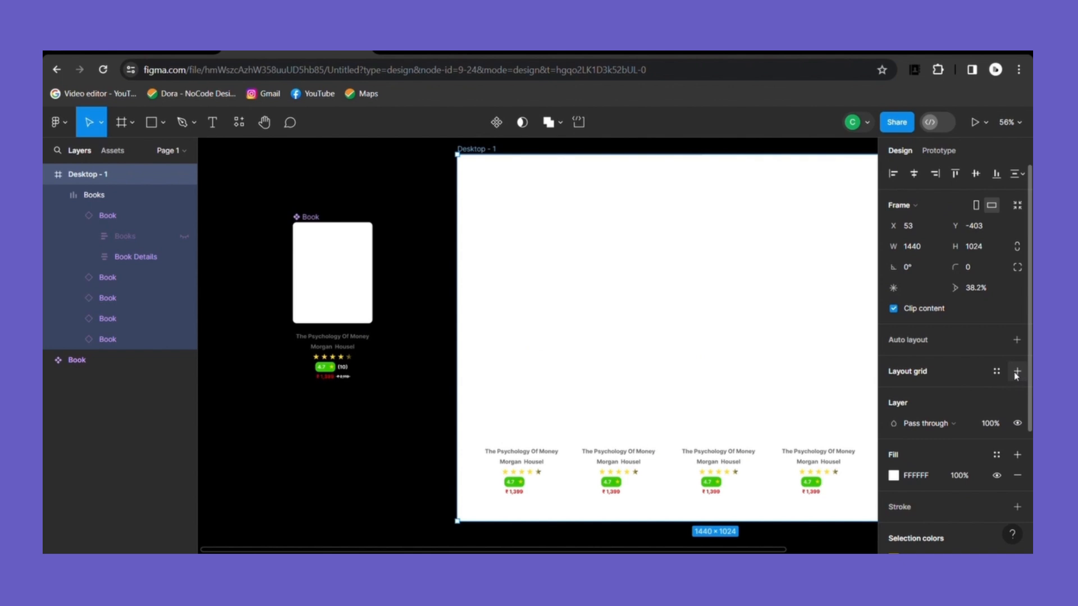
Add a layout grid to the Desktop frame and change its type to Columns
click(1017, 372)
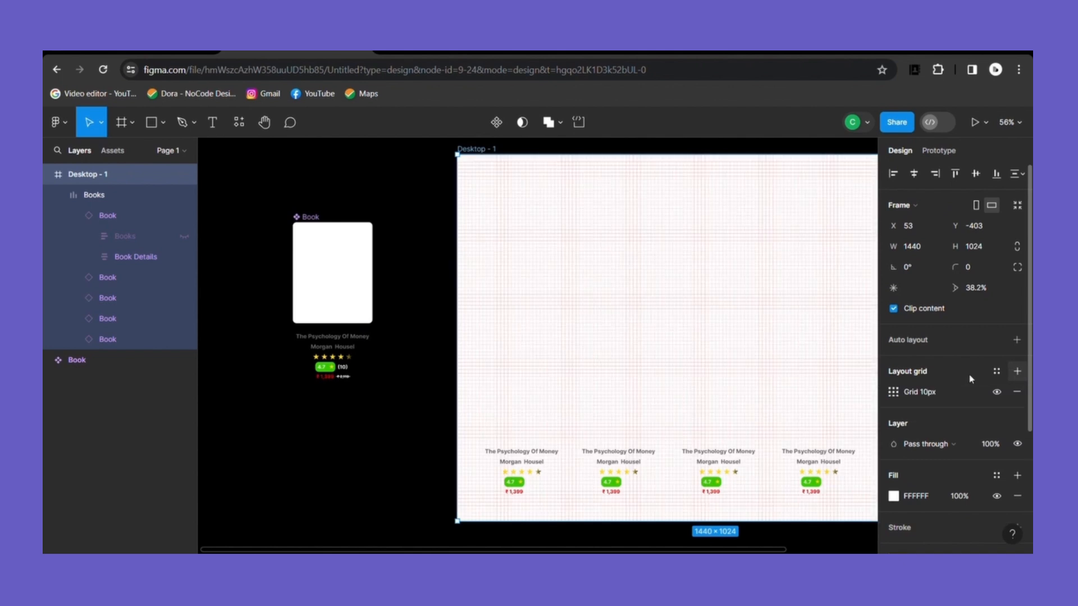
click(894, 392)
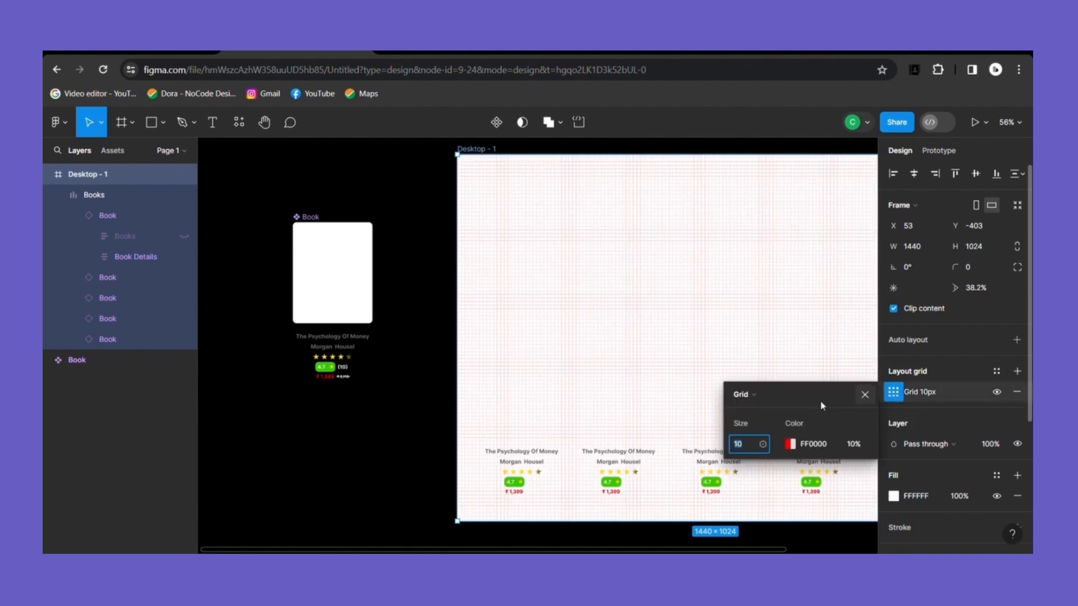
click(779, 397)
click(777, 411)
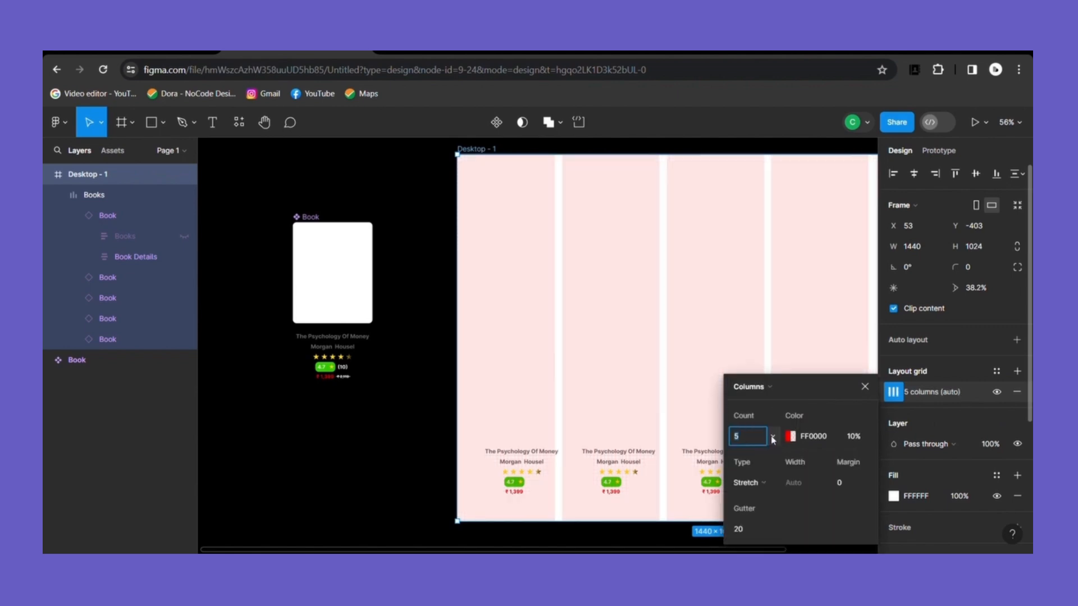
Set the Desktop frame's column grid to 12 columns with a margin of 16
click(771, 436)
click(766, 421)
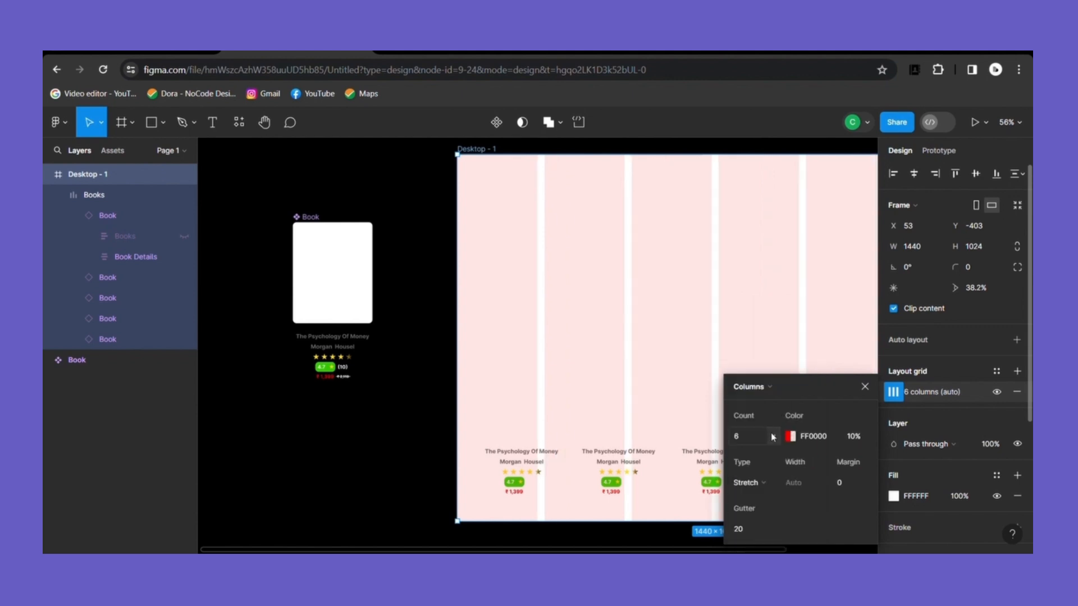
click(777, 438)
click(774, 464)
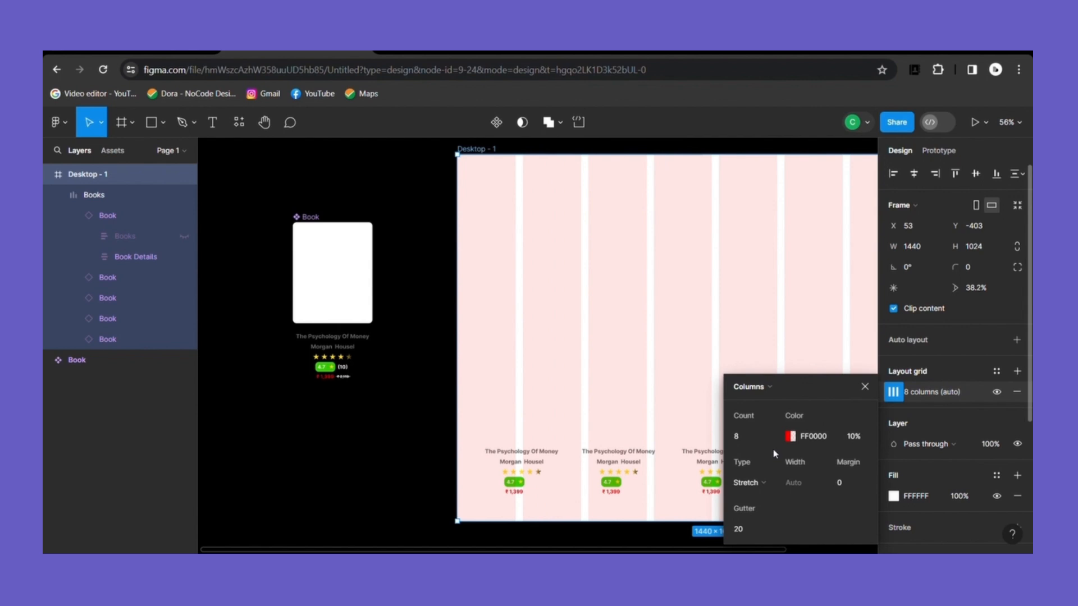
click(773, 438)
click(770, 498)
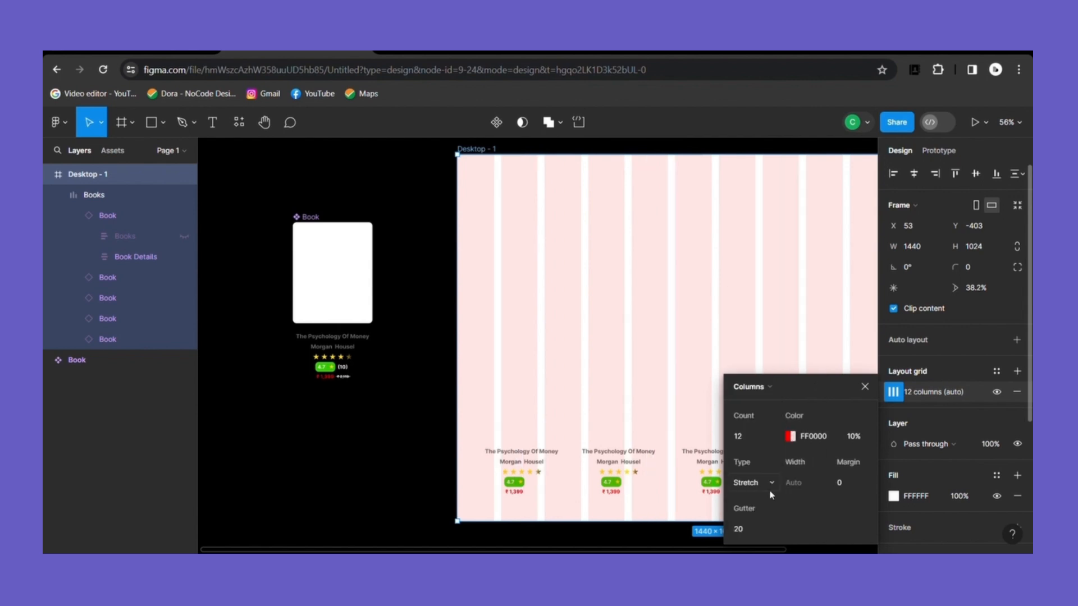
click(854, 489)
text(16)
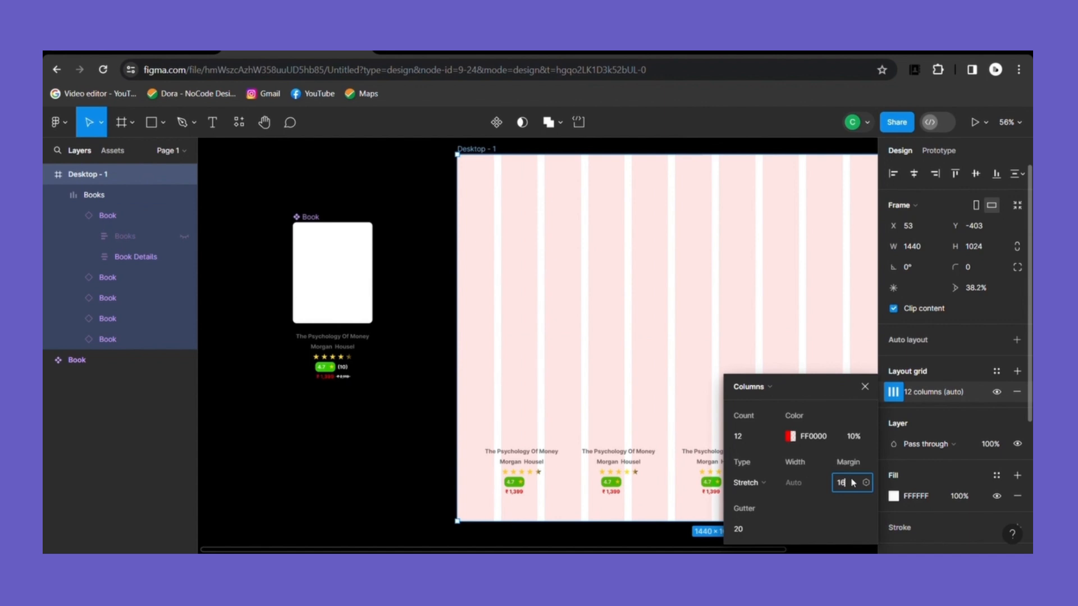
click(864, 387)
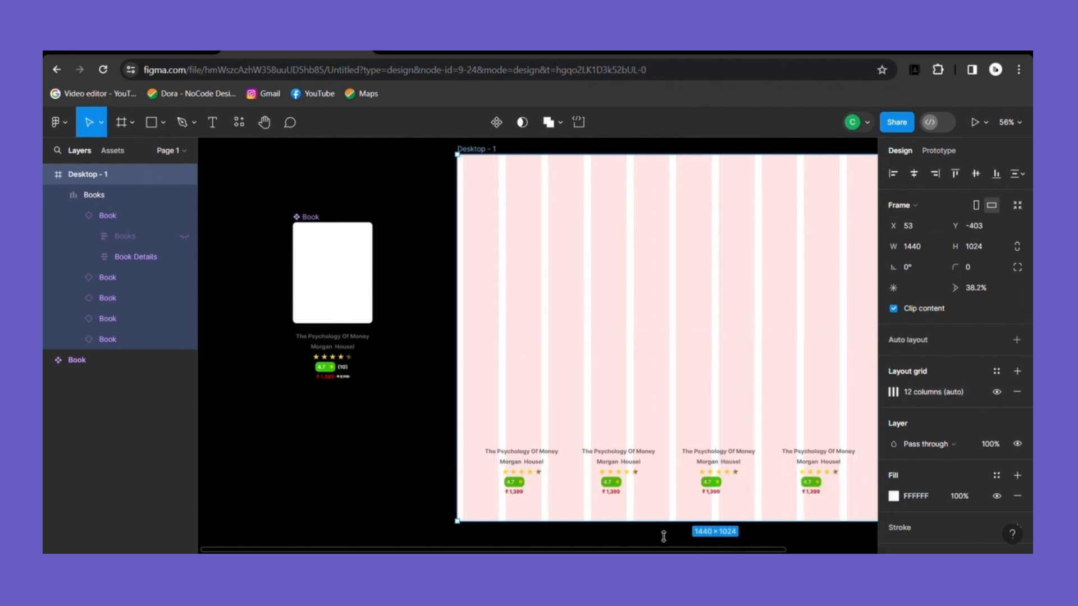
Unhide the Books cover layer inside the first Book instance
click(527, 419)
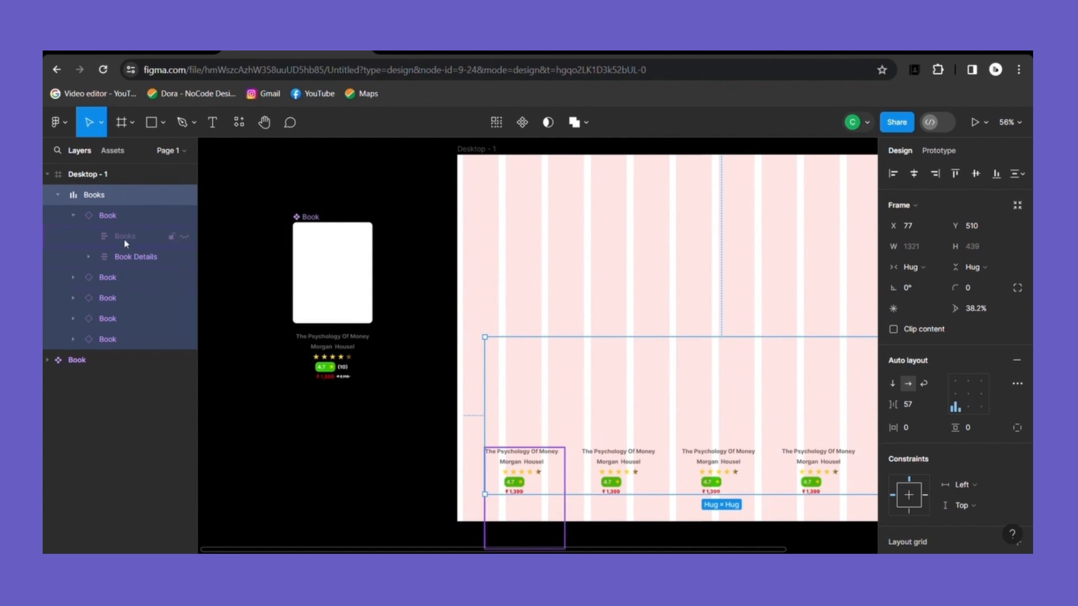
click(126, 237)
click(184, 236)
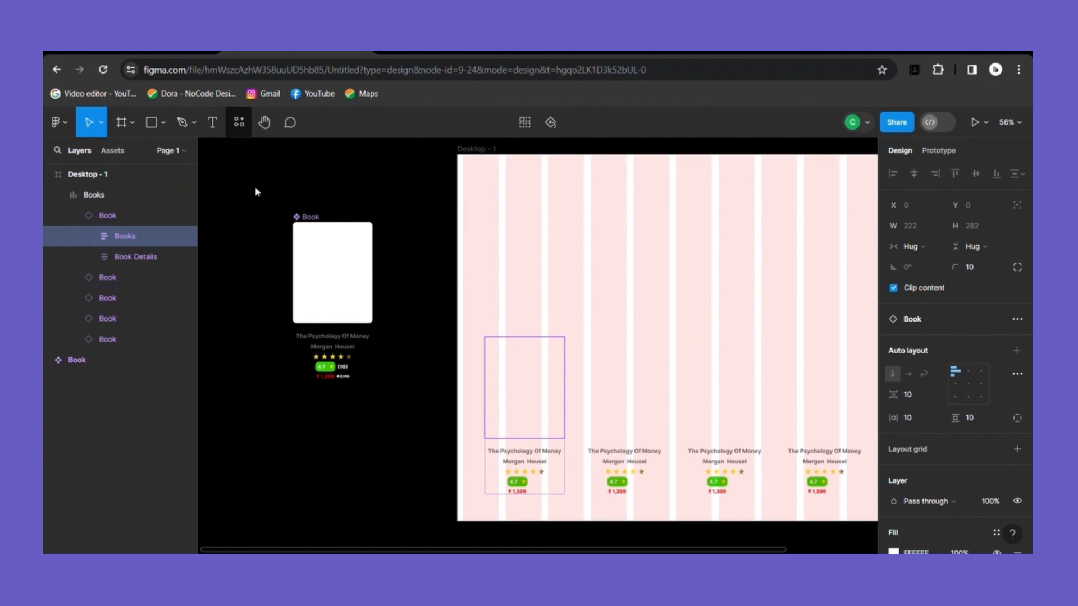
Search the Unsplash plugin for "book cover" and fill the first card's cover with The Psychology of Money image
key(shift+i)
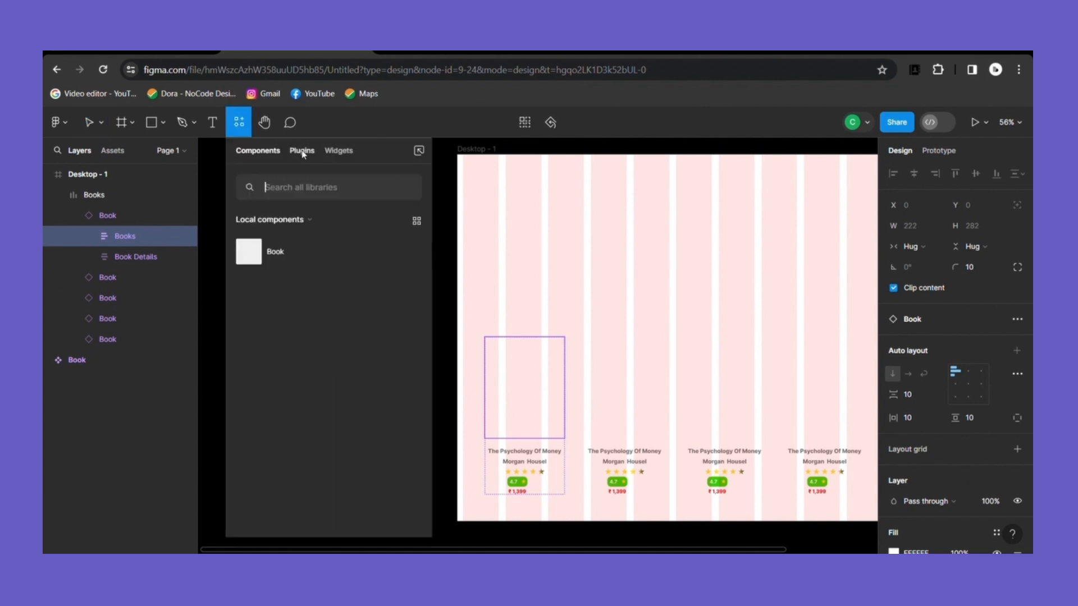
click(302, 152)
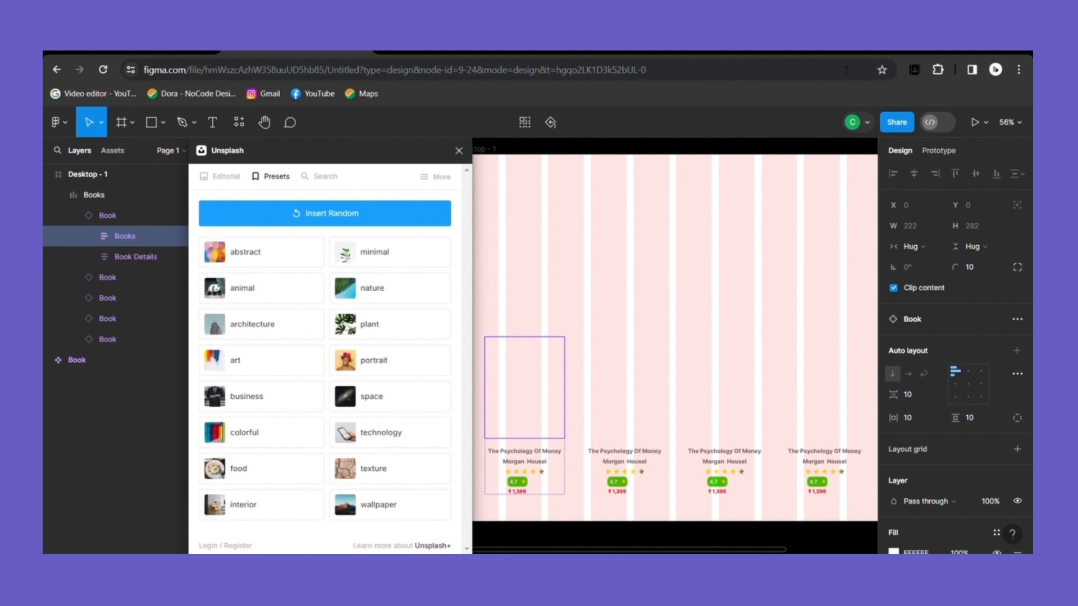
click(235, 177)
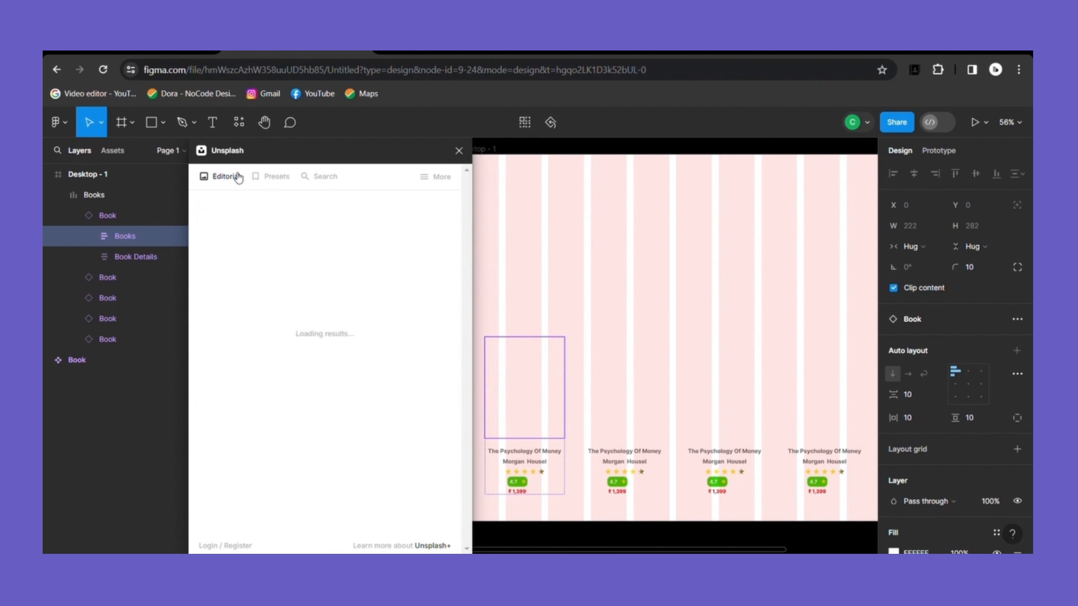
click(329, 181)
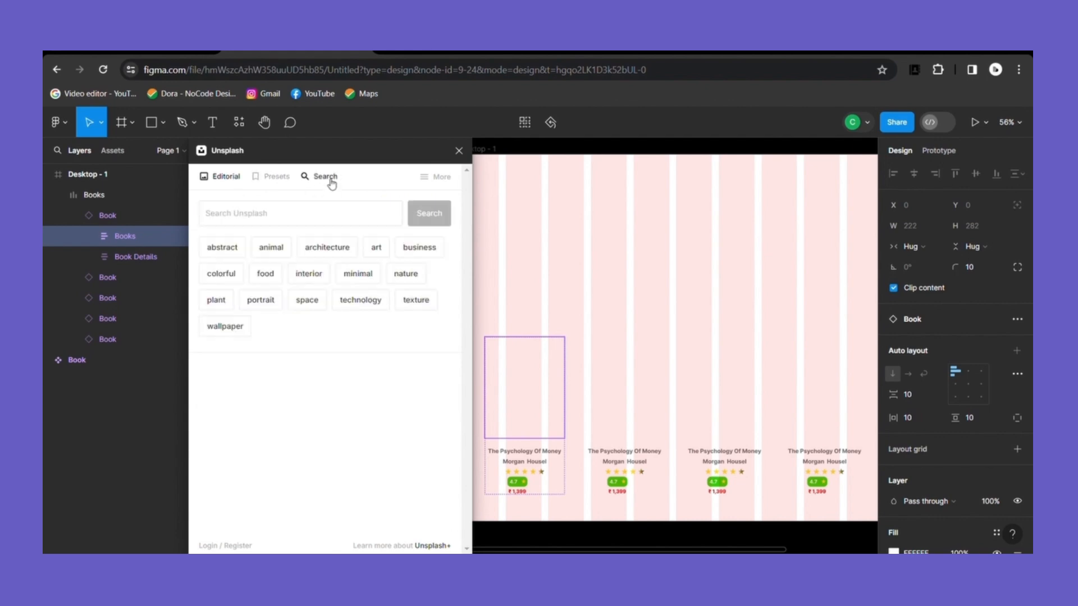
click(295, 221)
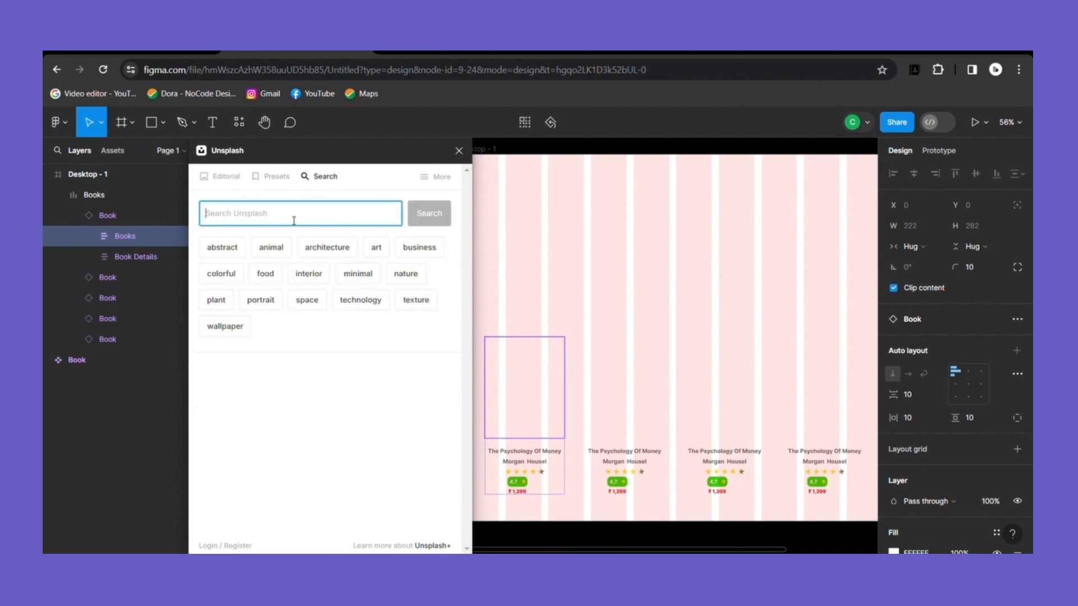
text(book cover)
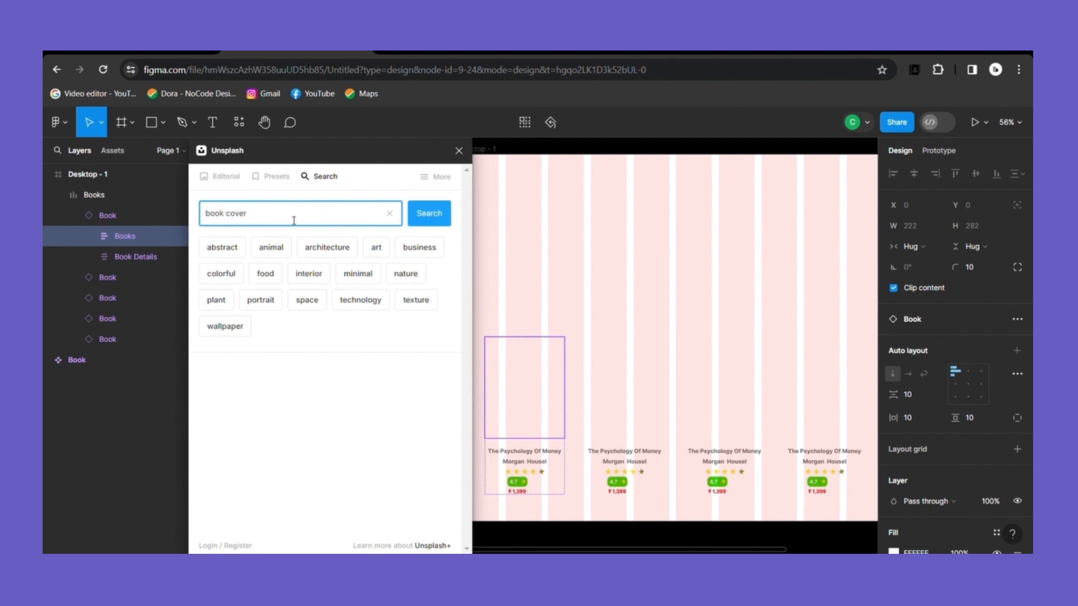
click(428, 217)
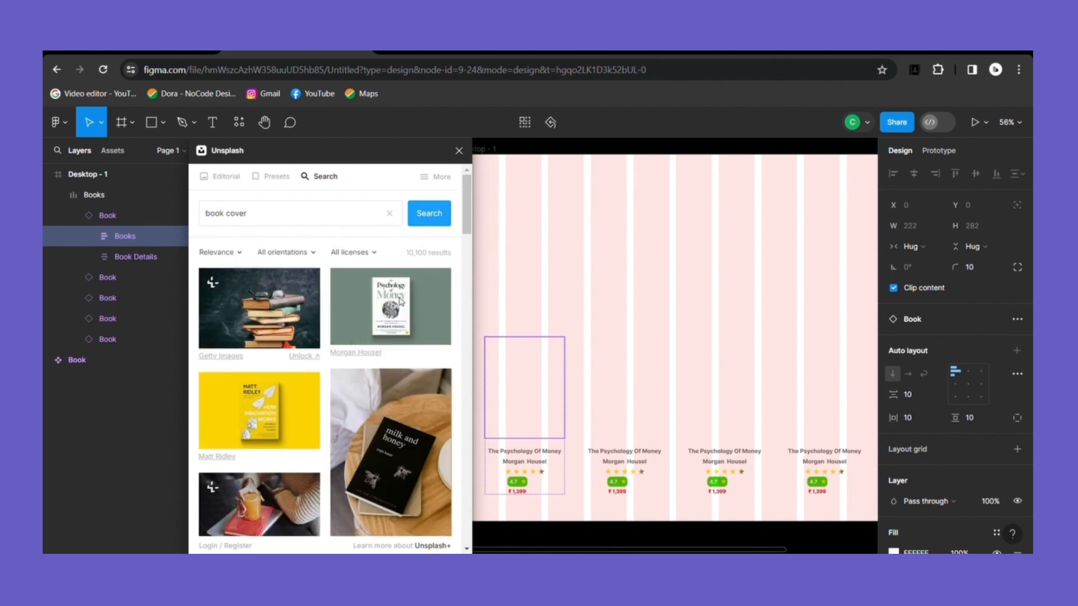
click(403, 306)
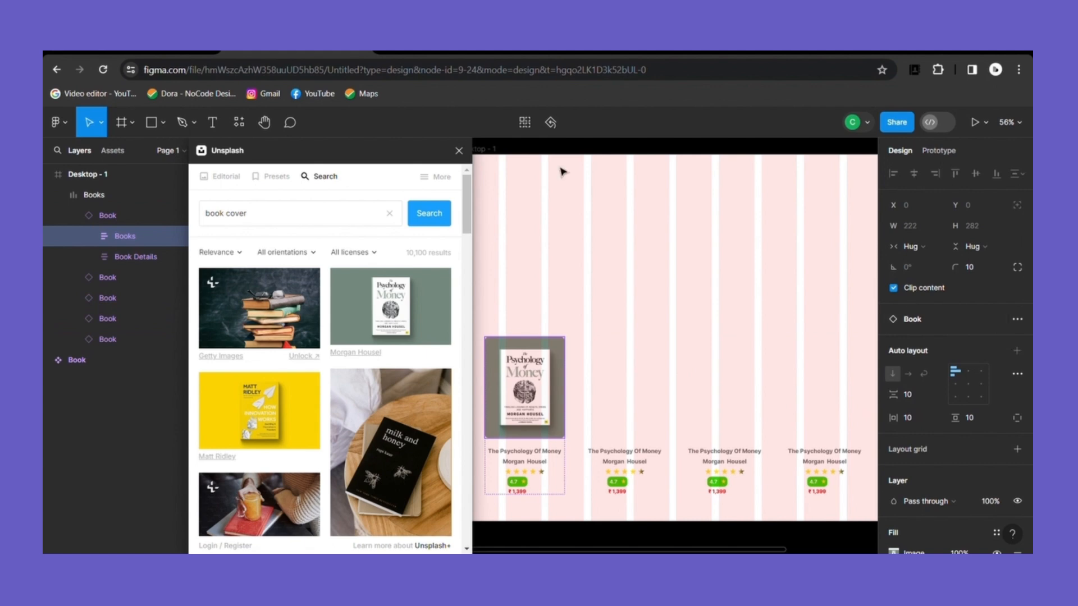
Remove the column layout grid from the Desktop frame
click(614, 217)
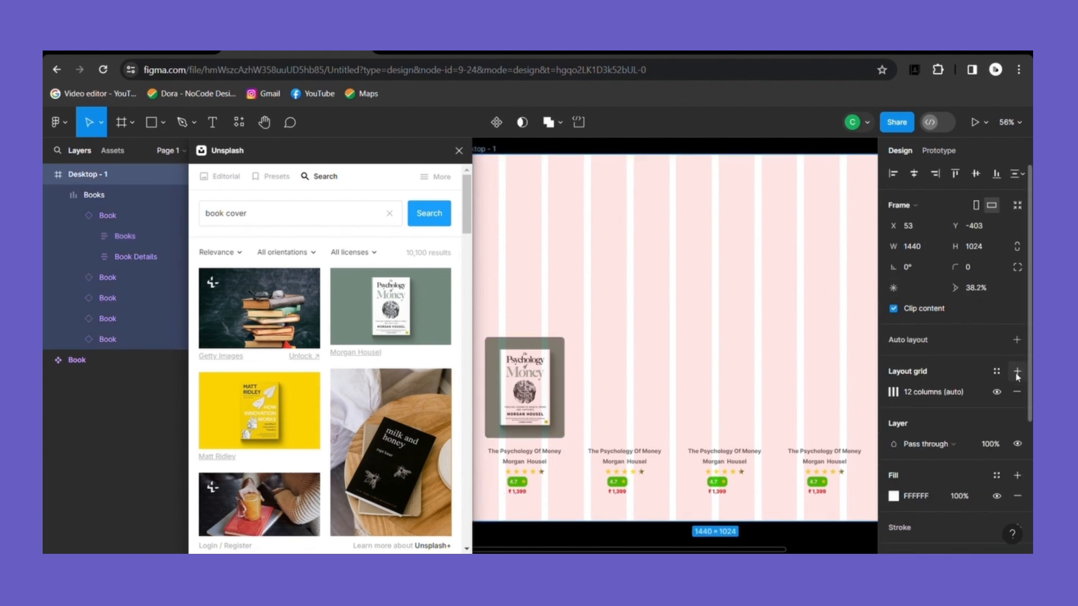
click(1016, 392)
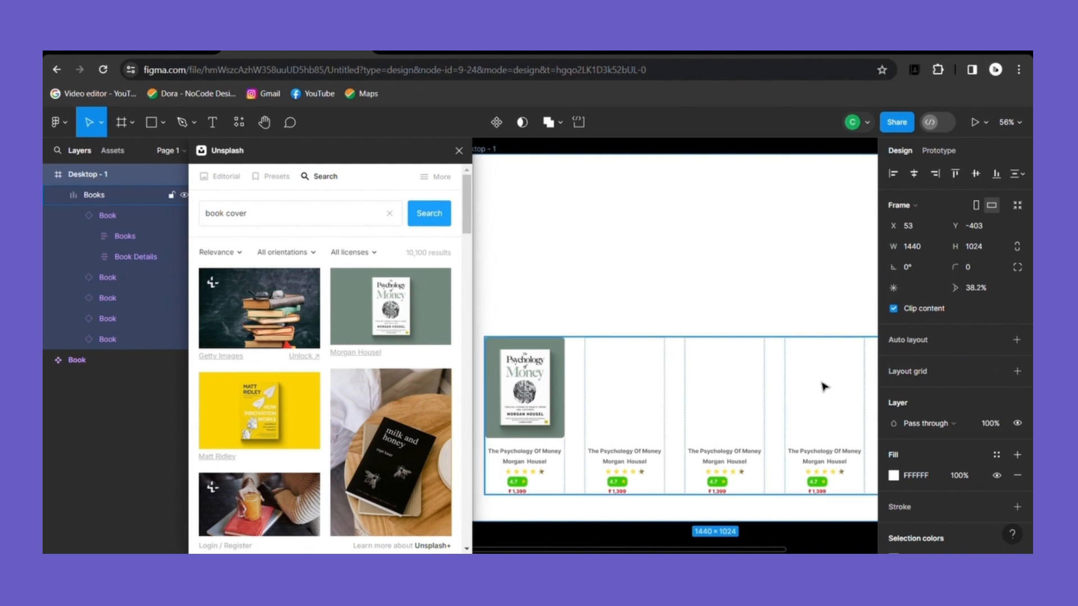
Fill the second card's cover frame with the yellow How Innovation Works book image from Unsplash
double_click(628, 381)
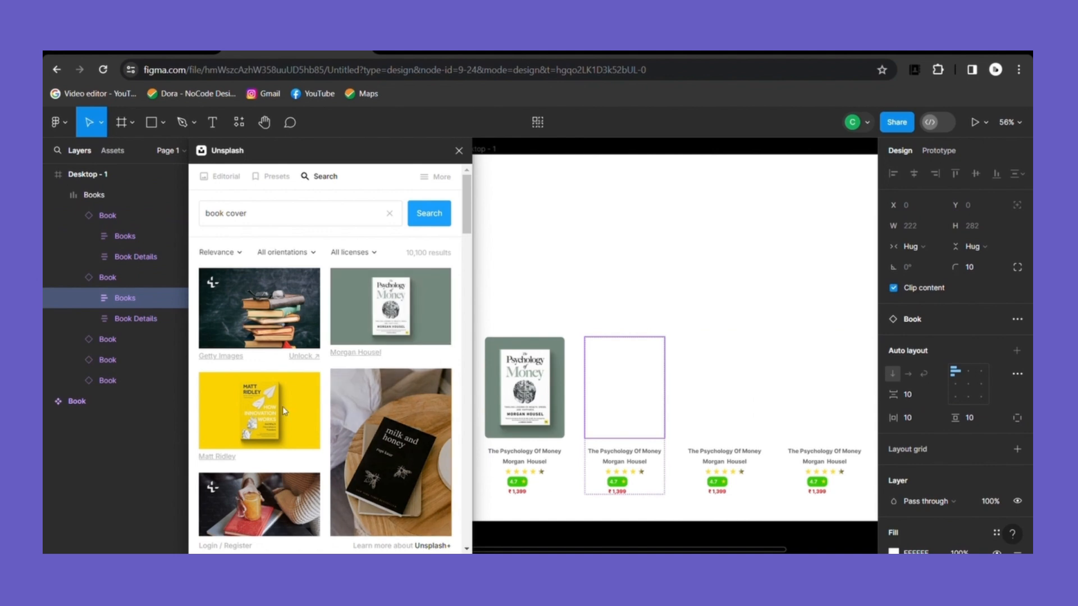
click(281, 409)
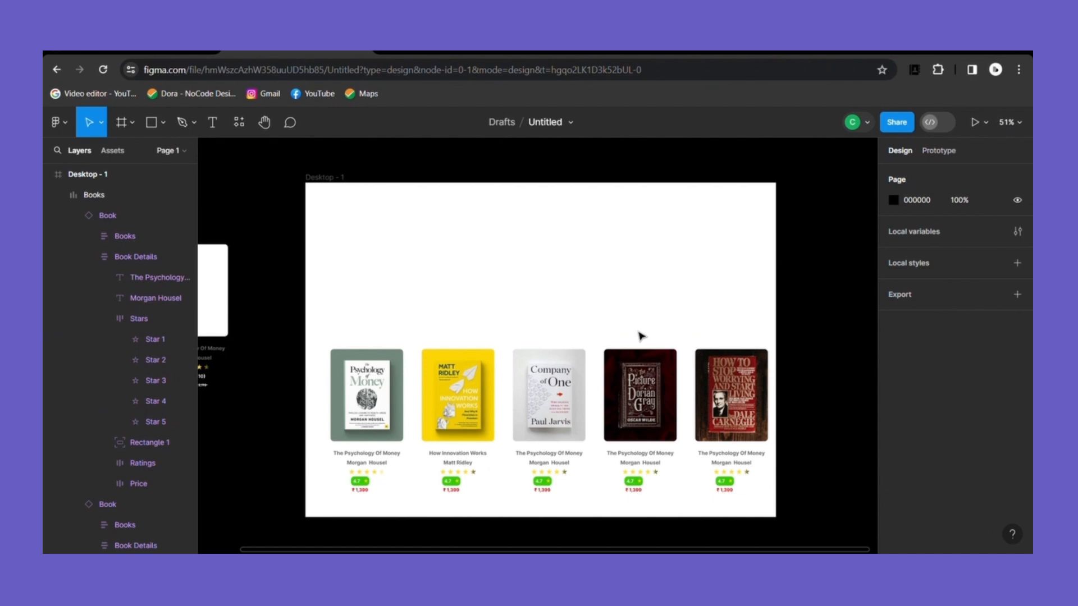
Change the black end stop of the gradient on the second card's fifth star to white
scroll(399, 476, up, 10)
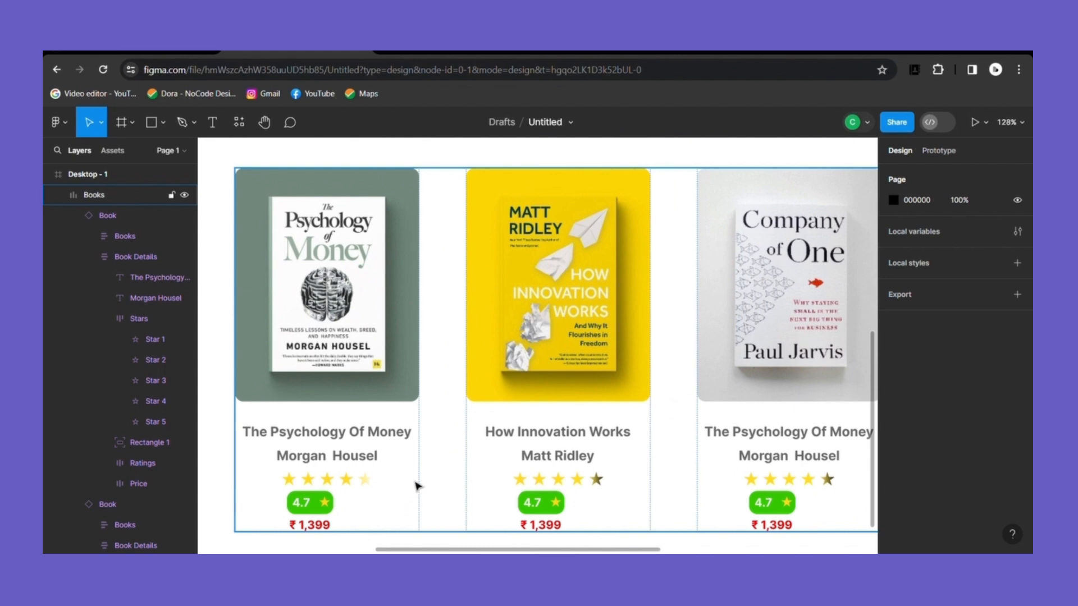
click(596, 478)
double_click(596, 479)
double_click(596, 479)
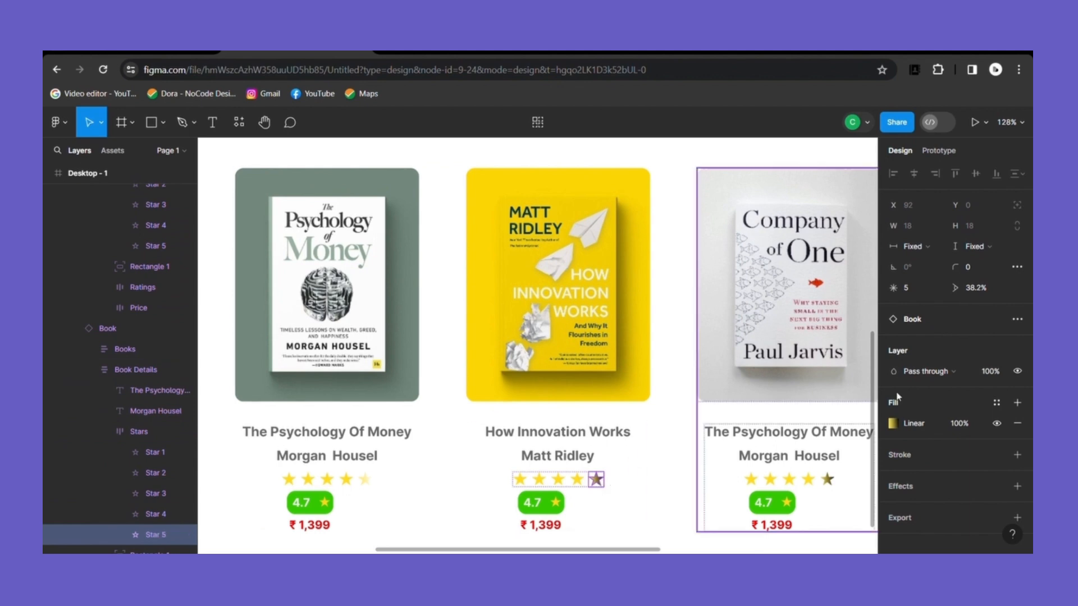
click(892, 424)
click(871, 233)
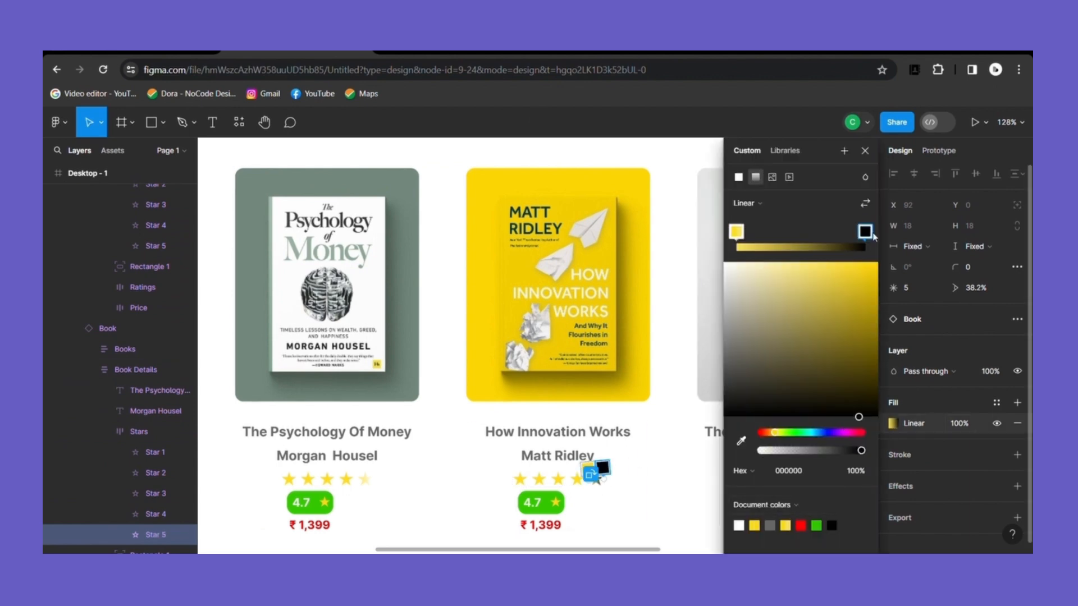
click(739, 526)
click(864, 150)
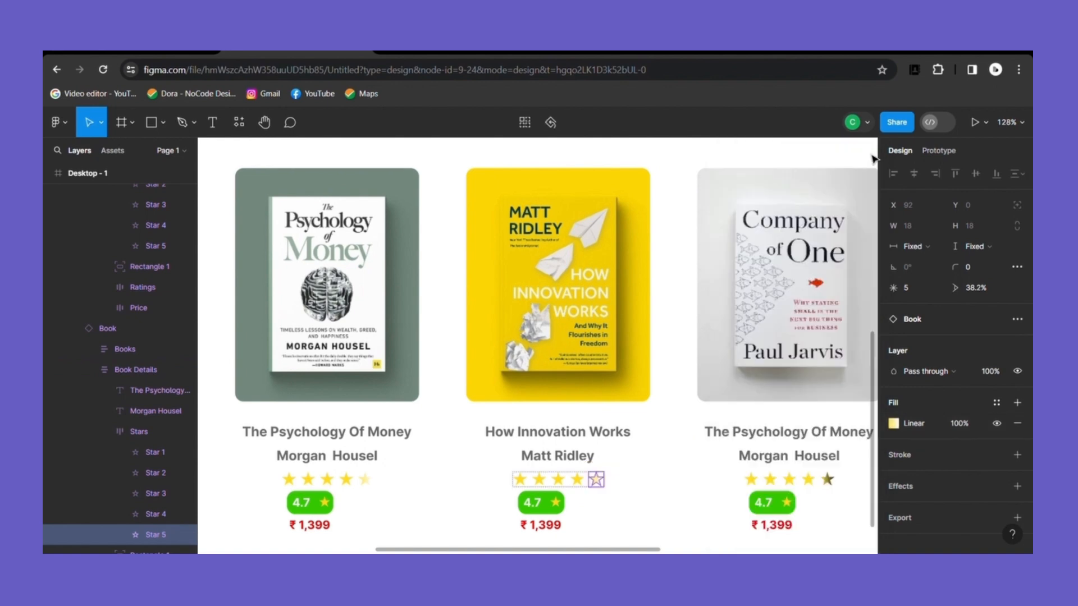
click(685, 395)
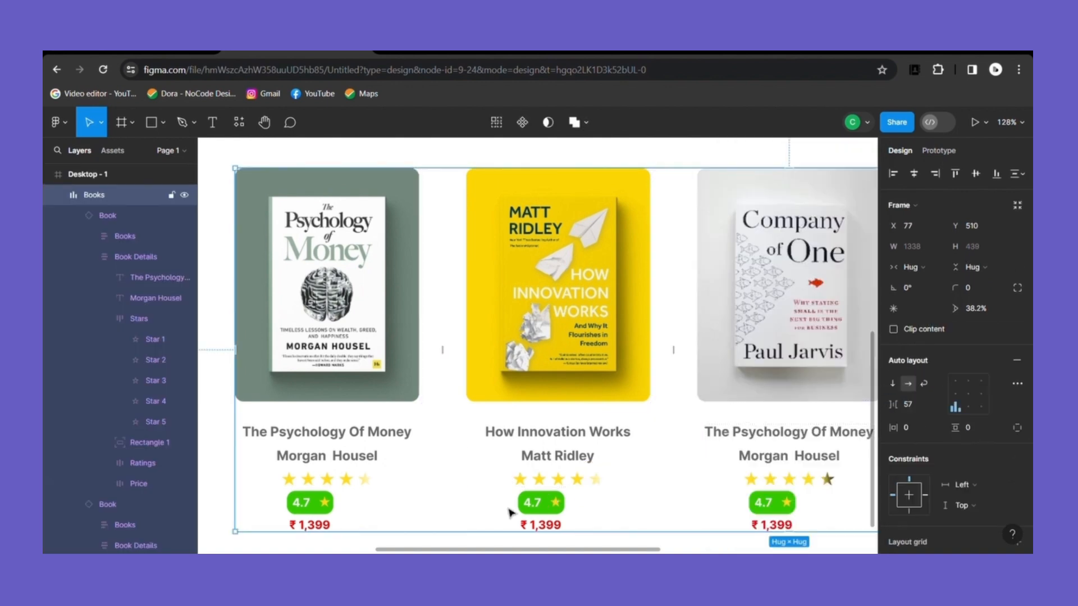
Recolor the hidden white review count (10) on the first card to gray 666666
double_click(347, 509)
double_click(347, 509)
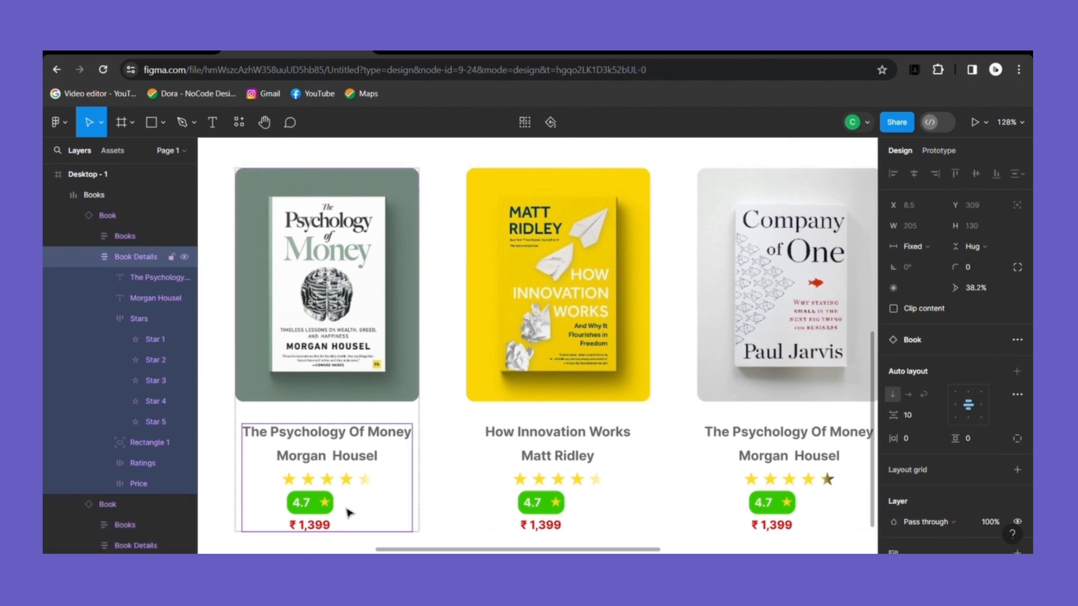
double_click(348, 509)
double_click(347, 510)
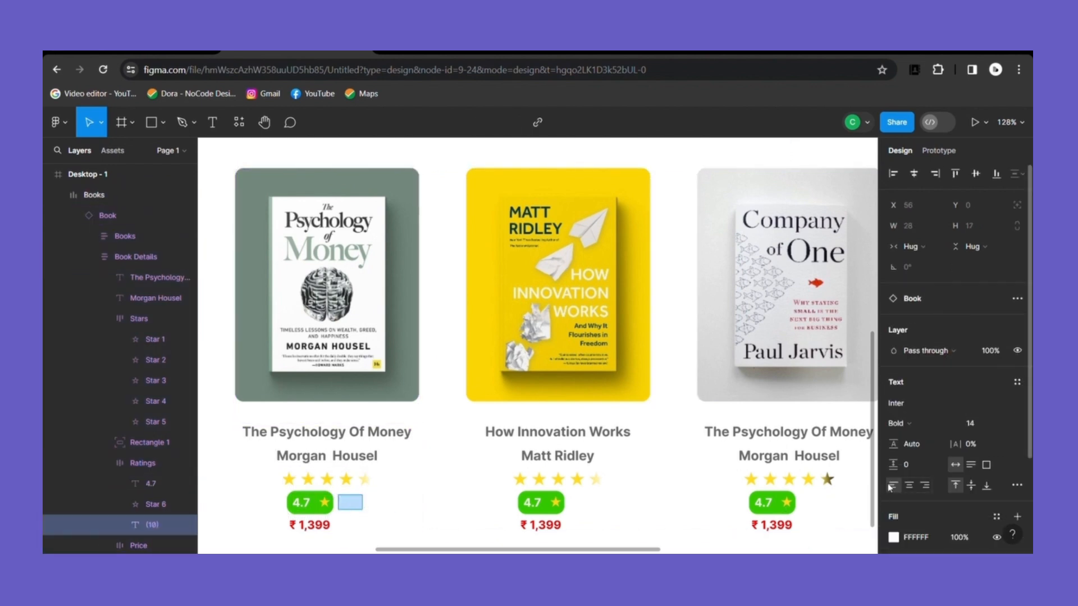
click(893, 537)
click(770, 485)
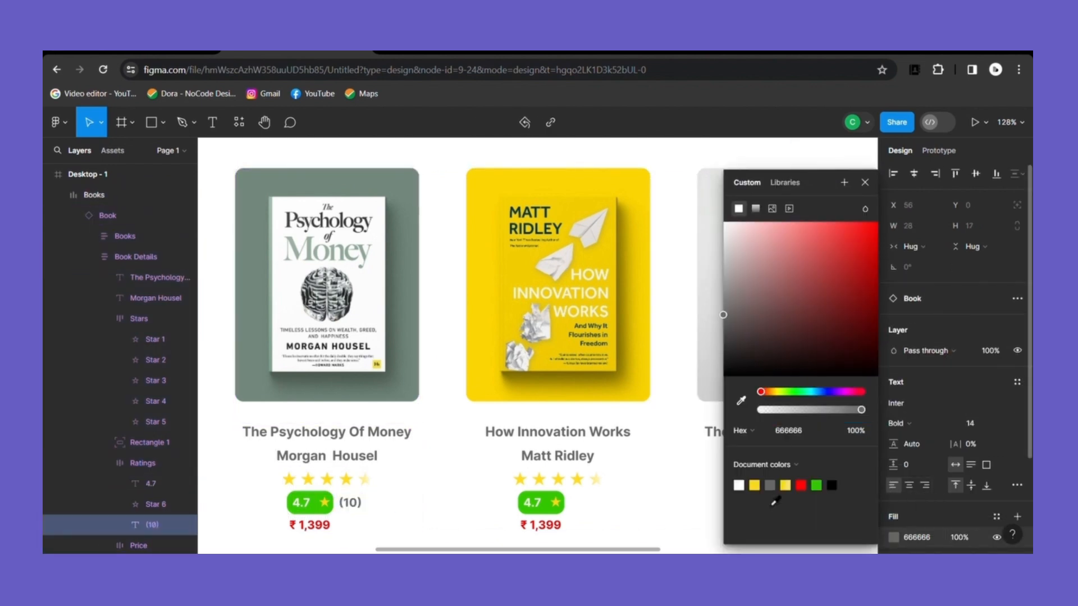
click(864, 182)
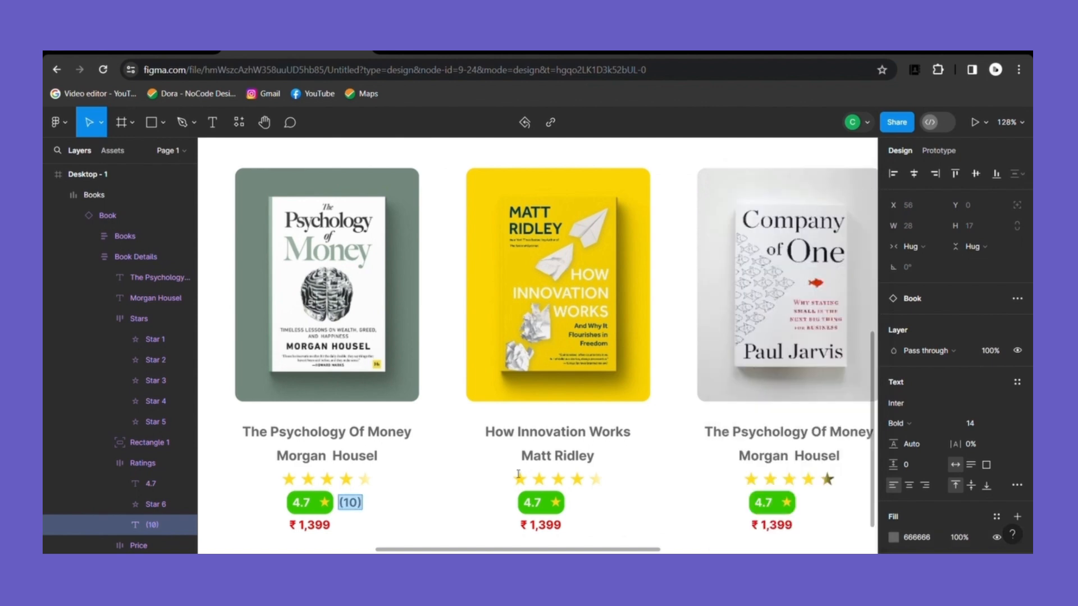
Recolor the first card's original price text, ₹ 2,119, to black 000000
click(355, 532)
double_click(348, 529)
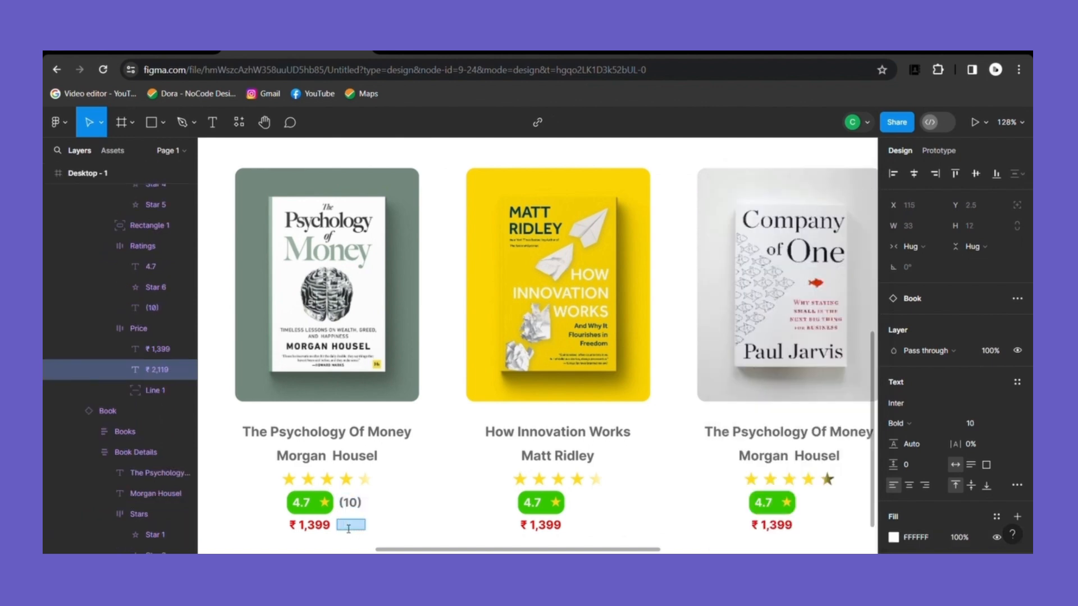
click(893, 538)
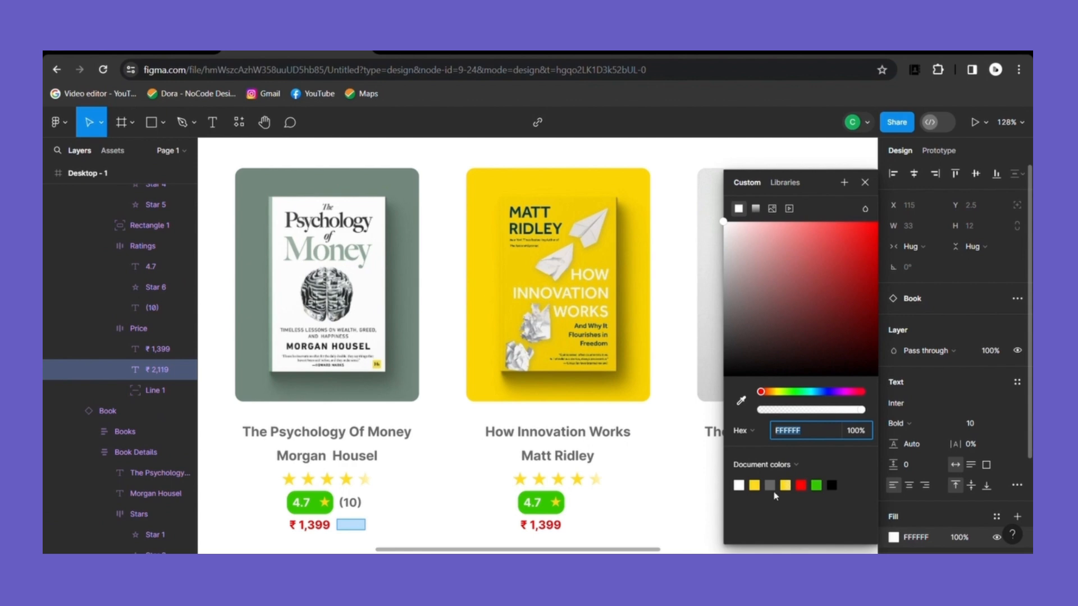
click(831, 485)
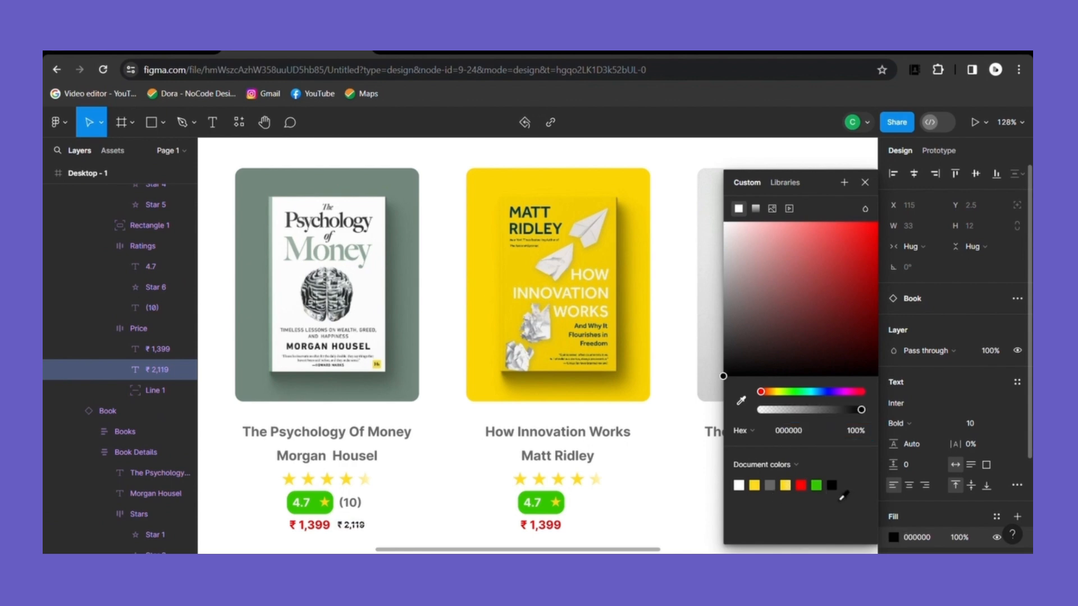
Change the stroke of the strikethrough line over the first card's original price to black 000000
click(168, 390)
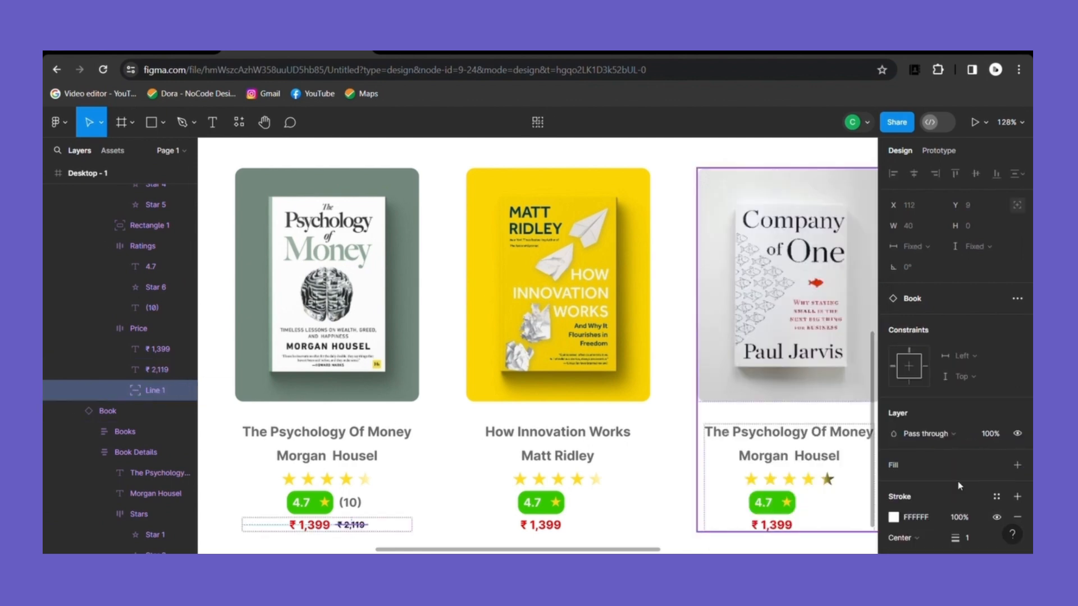
click(893, 517)
click(831, 486)
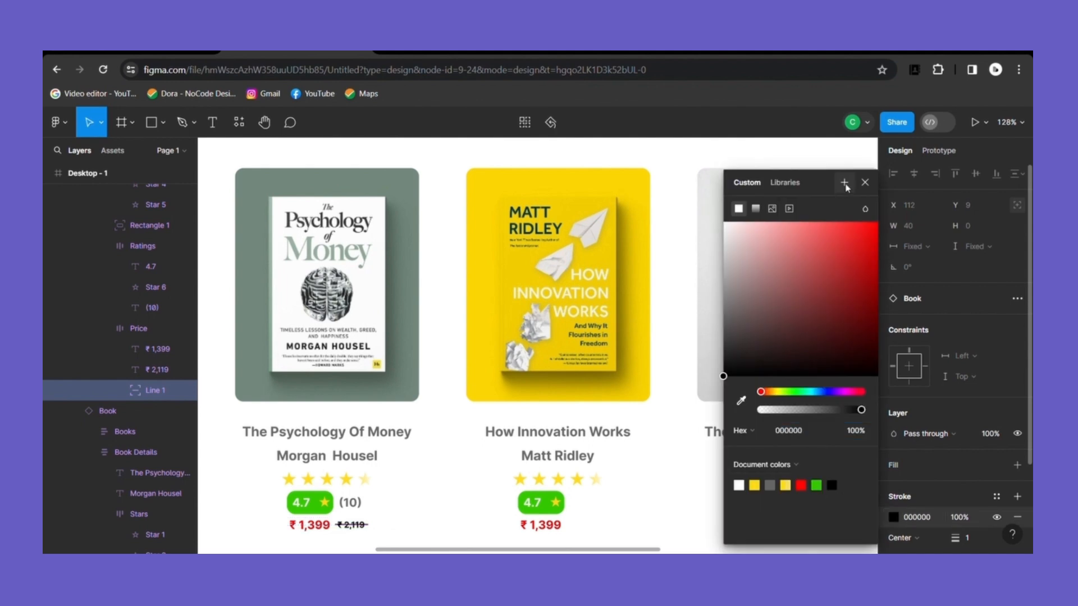
click(865, 182)
click(681, 365)
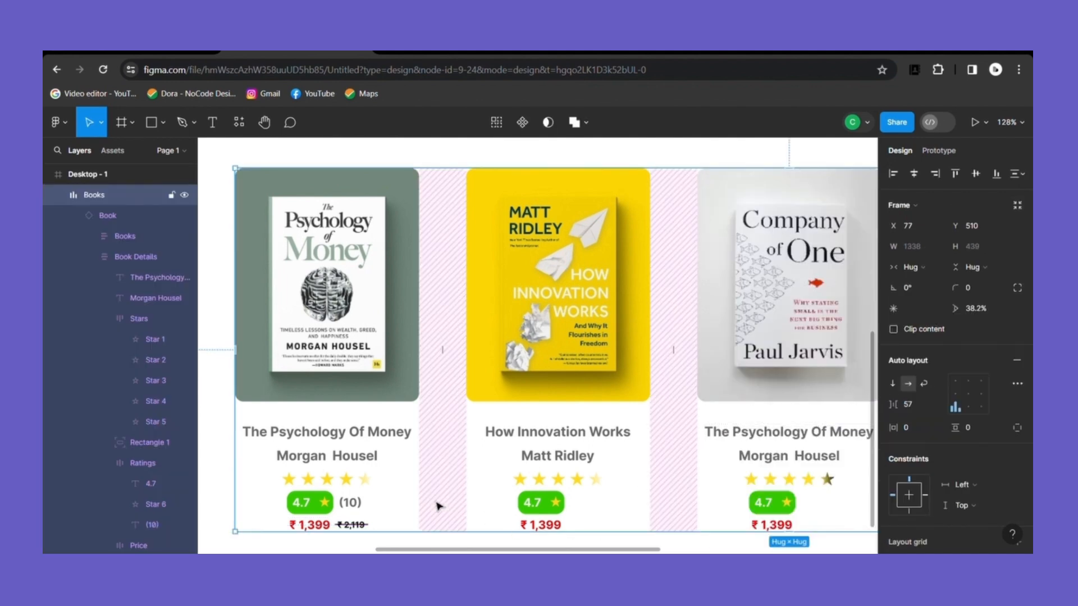
click(453, 170)
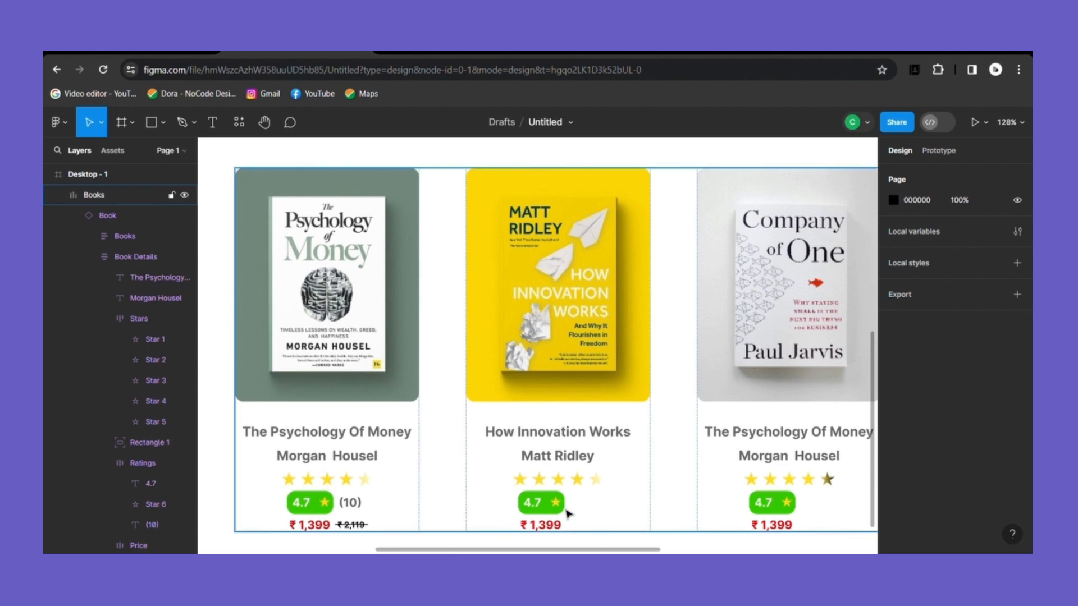
Recolor the author name on the first card, Morgan Housel, to black 000000
click(346, 458)
double_click(345, 458)
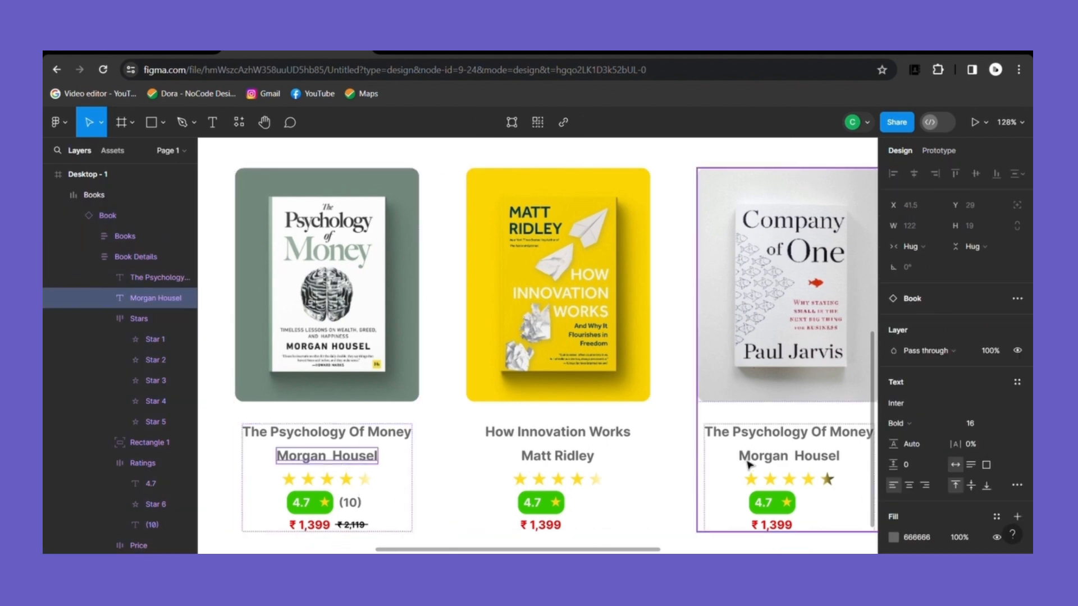
double_click(364, 459)
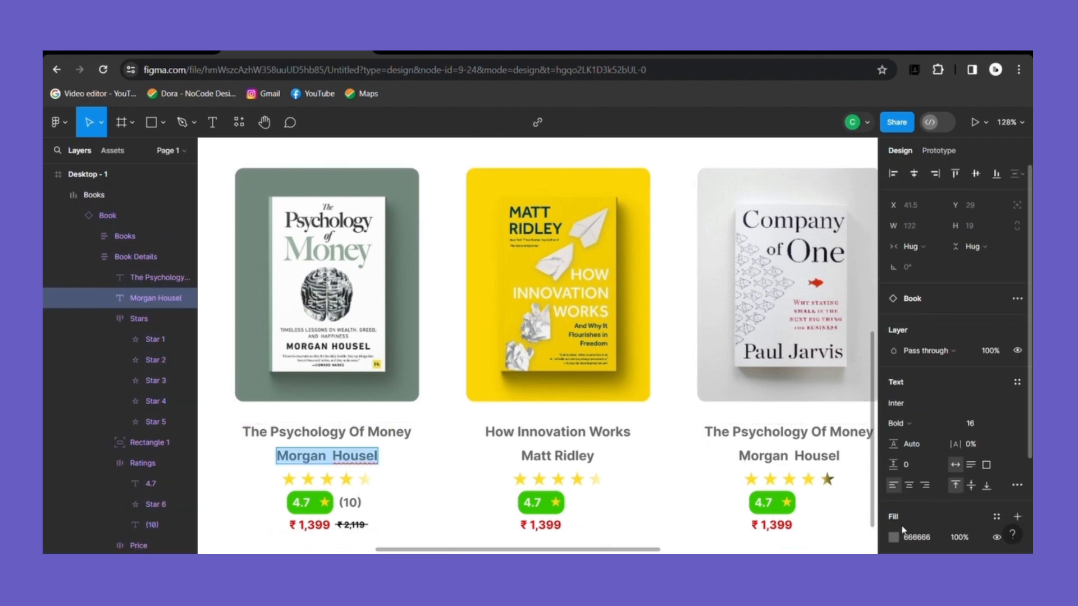
click(893, 537)
click(774, 495)
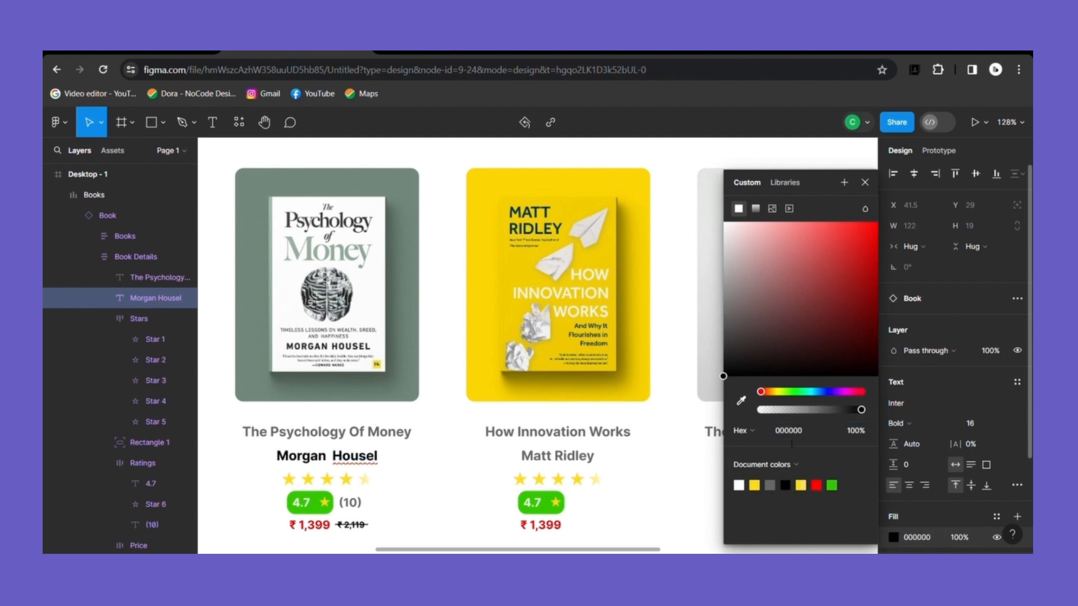
click(867, 181)
Recolor the second card's author name, Matt Ridley, to black 000000 and open its 4.7 rating text for editing
double_click(554, 464)
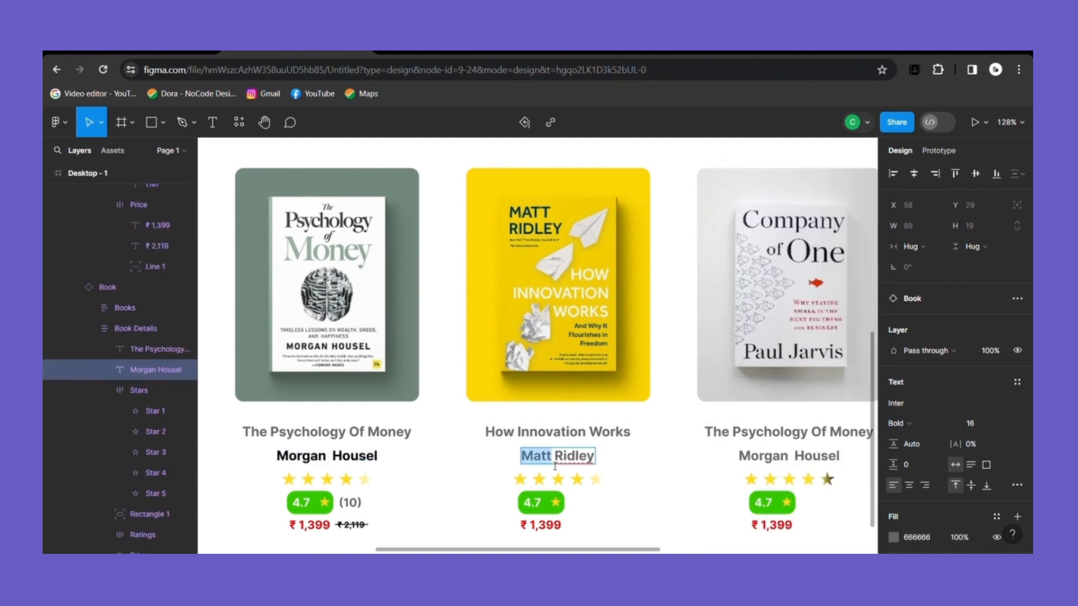
drag(532, 460, 594, 460)
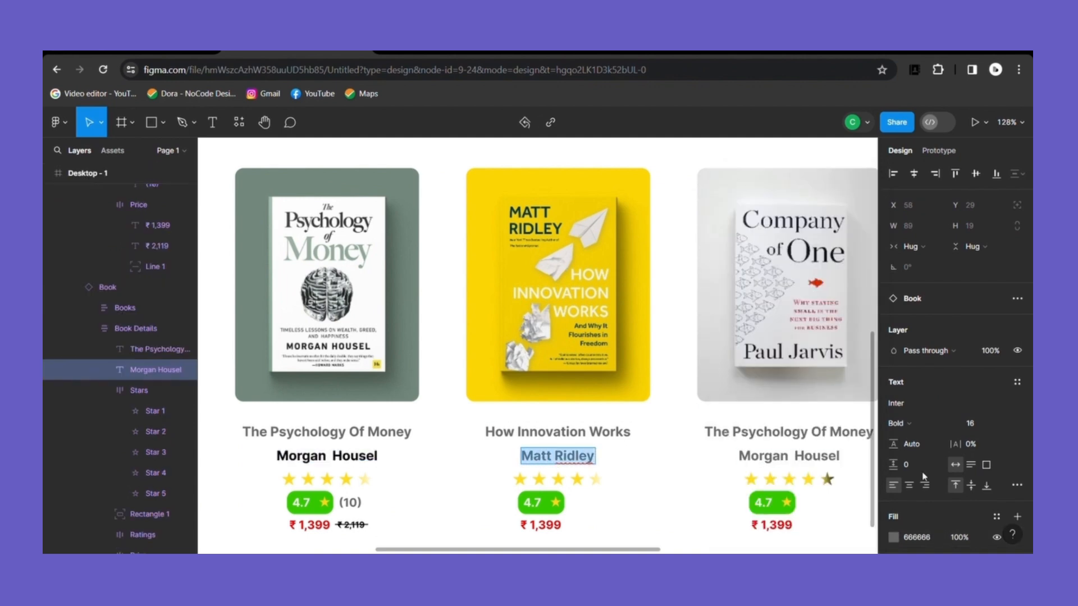
click(893, 537)
click(785, 485)
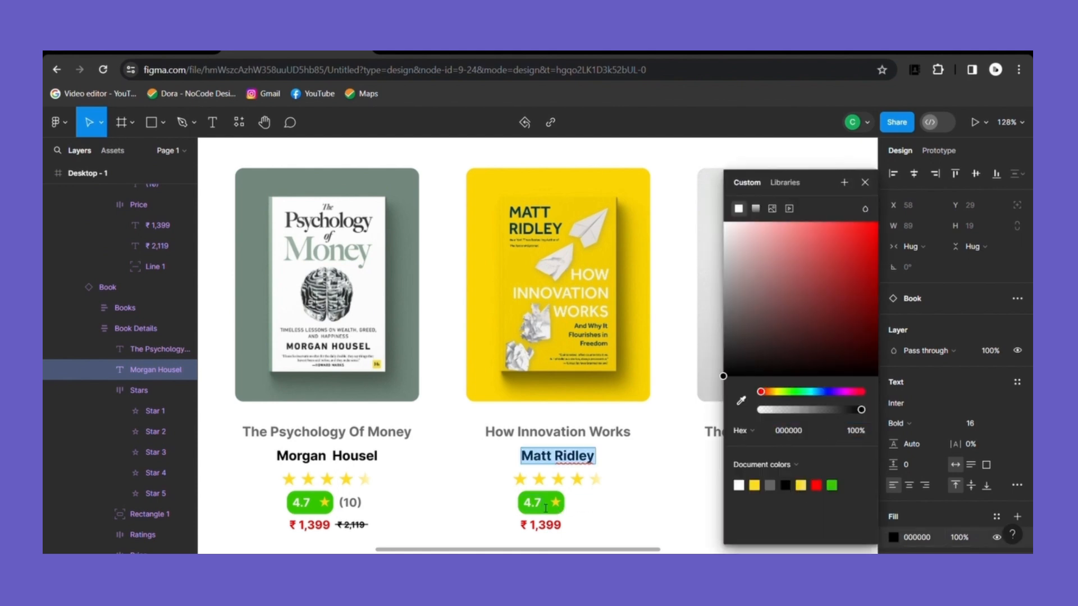
click(546, 509)
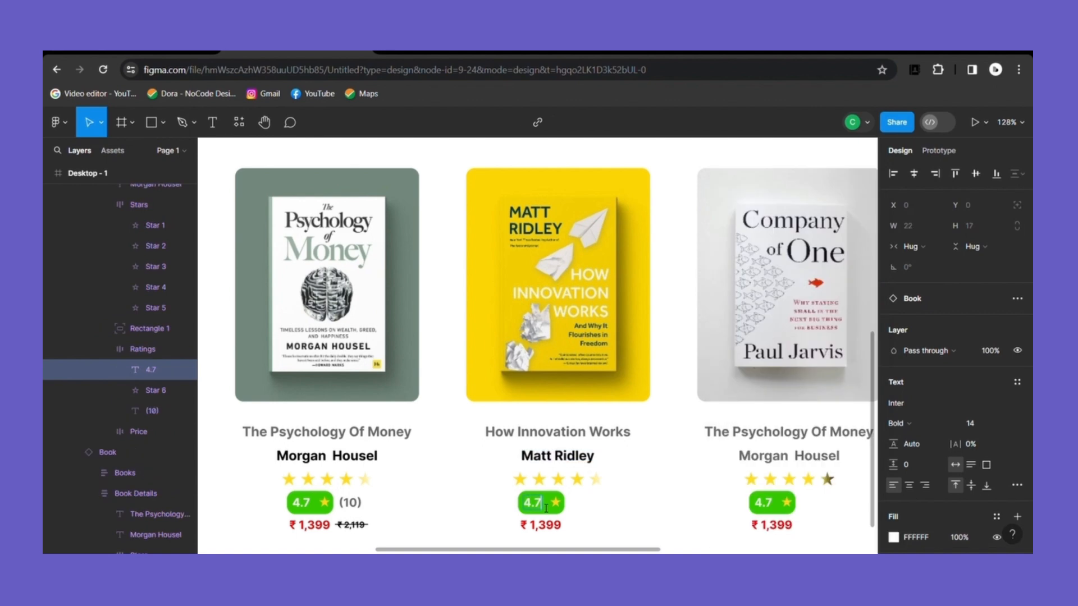
double_click(546, 509)
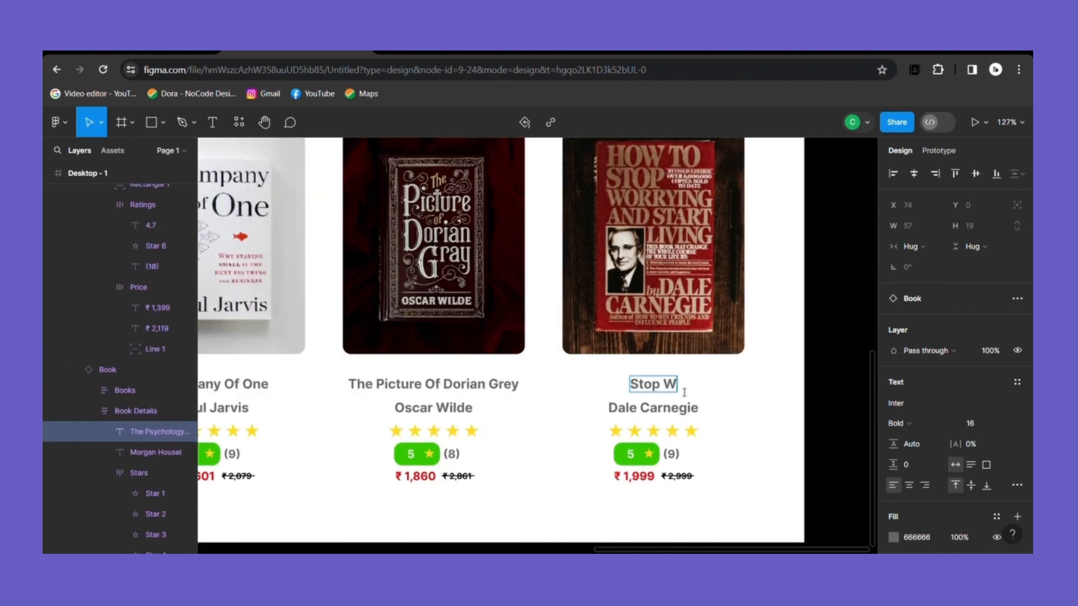
Complete the fifth card's title as "Stop Worrying Start Living"
text(orry)
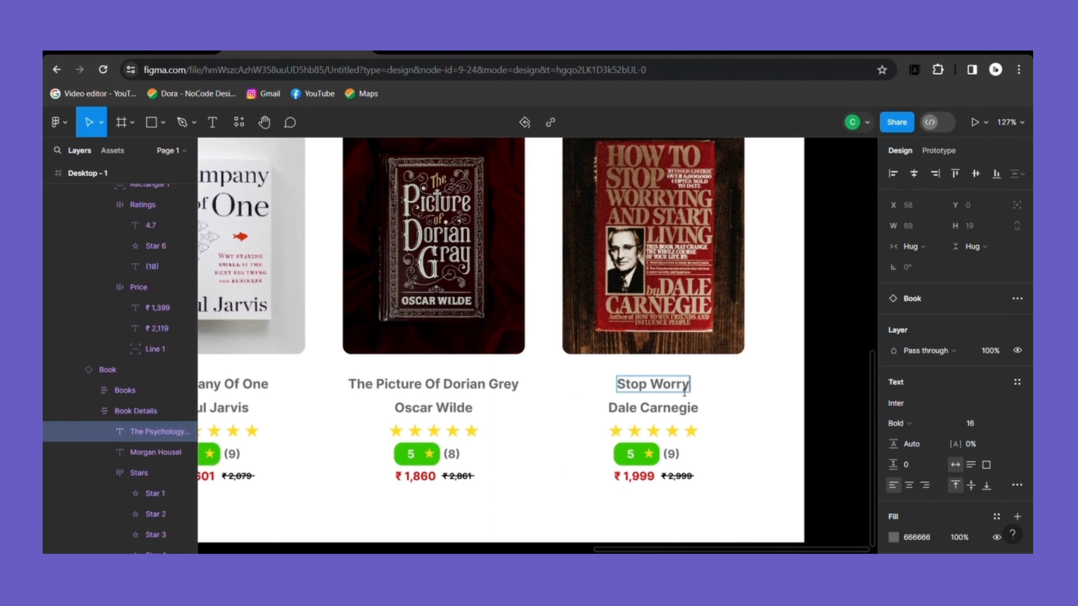
text(ing Start)
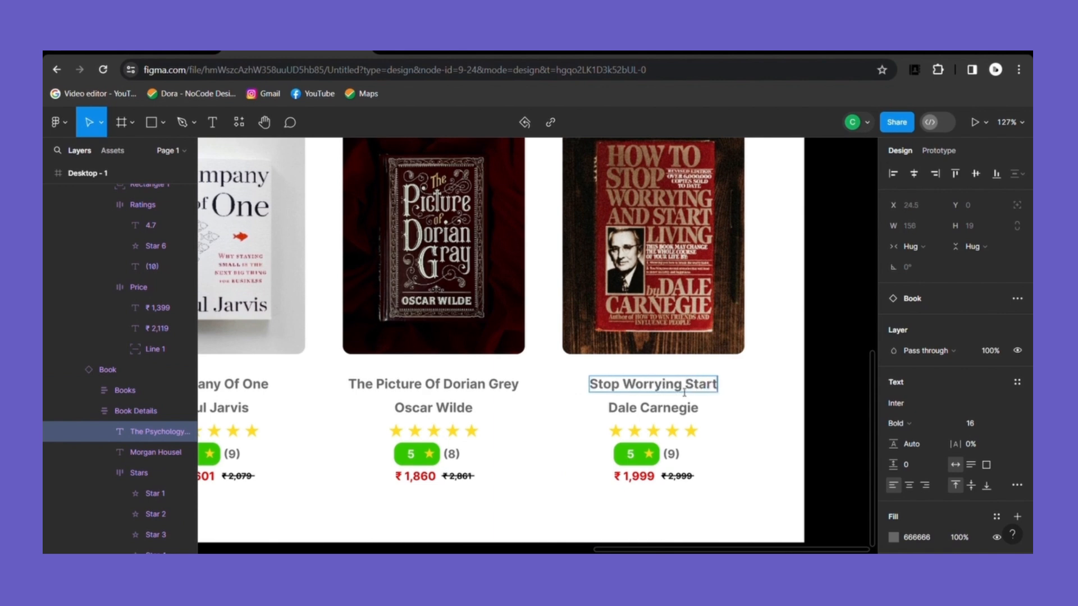
text( Living)
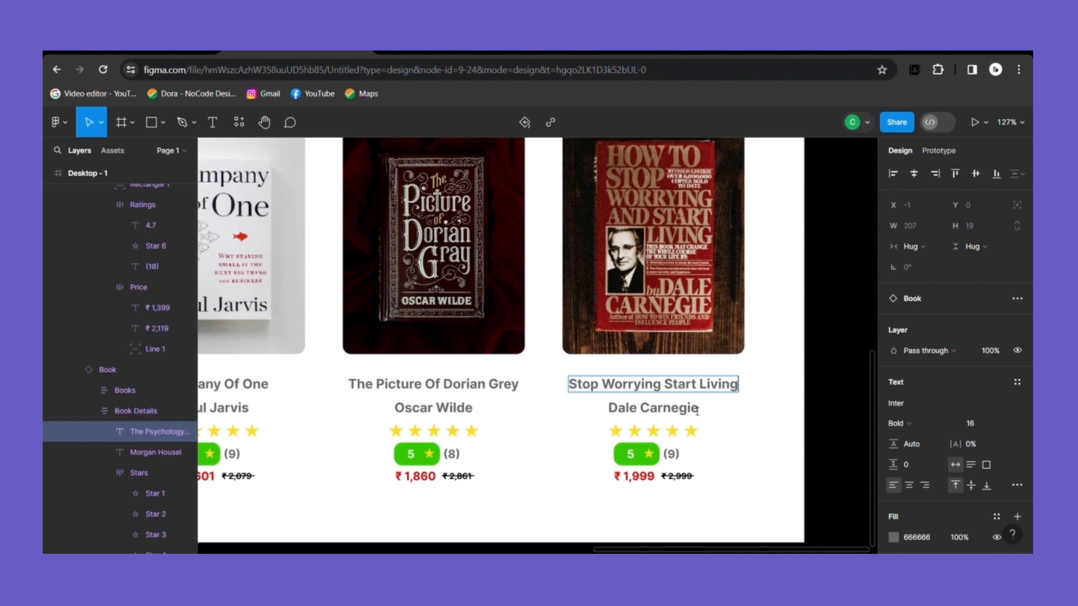
click(772, 368)
scroll(746, 365, down, 2)
scroll(744, 369, down, 5)
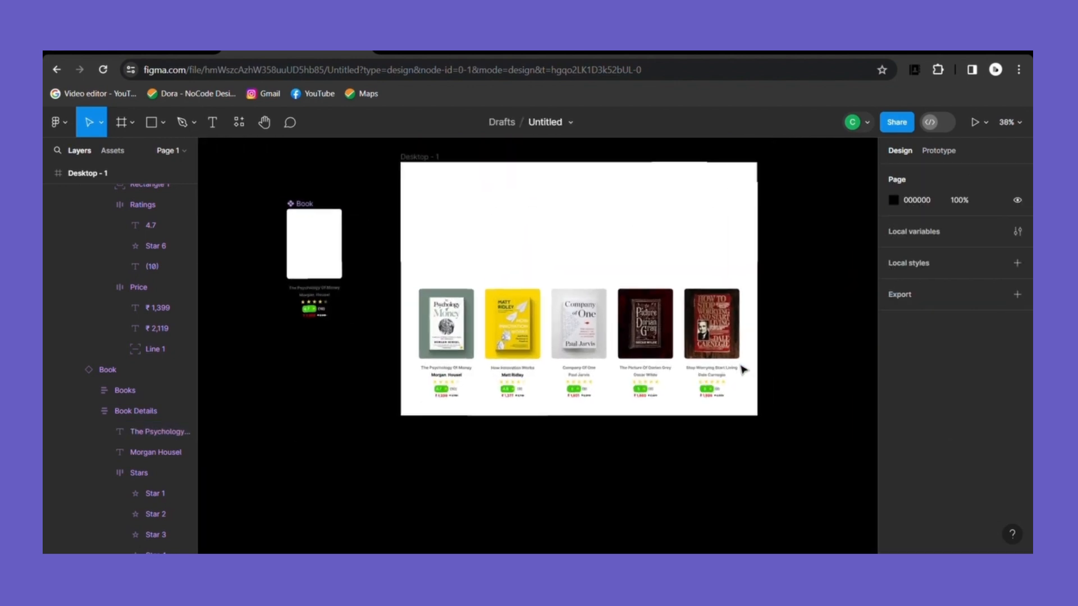
Set the Books row's auto layout padding to 72 horizontally and 27 vertically
click(686, 328)
click(720, 265)
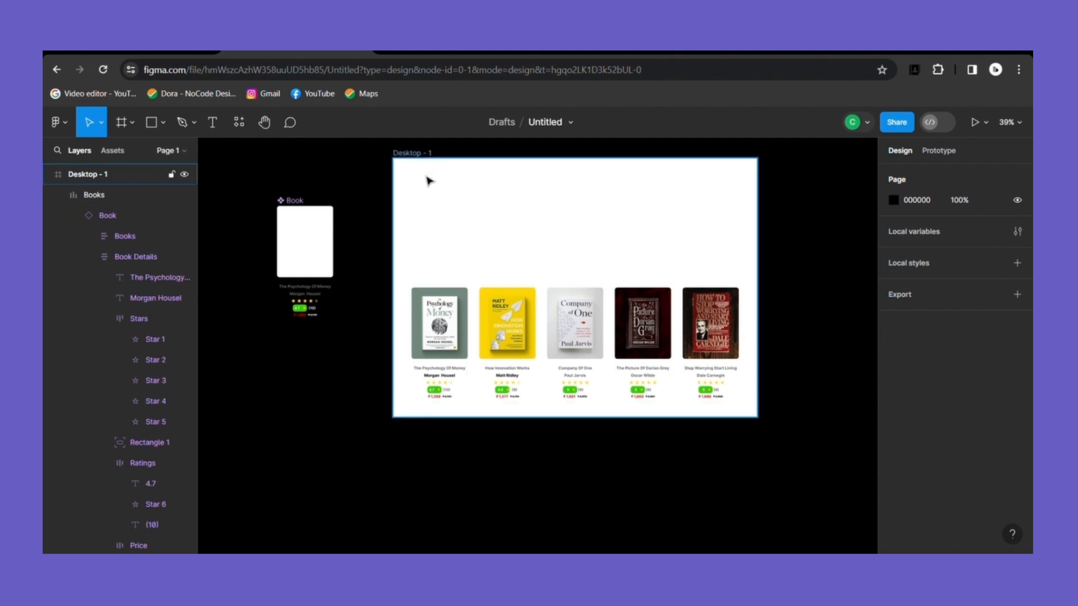
click(502, 302)
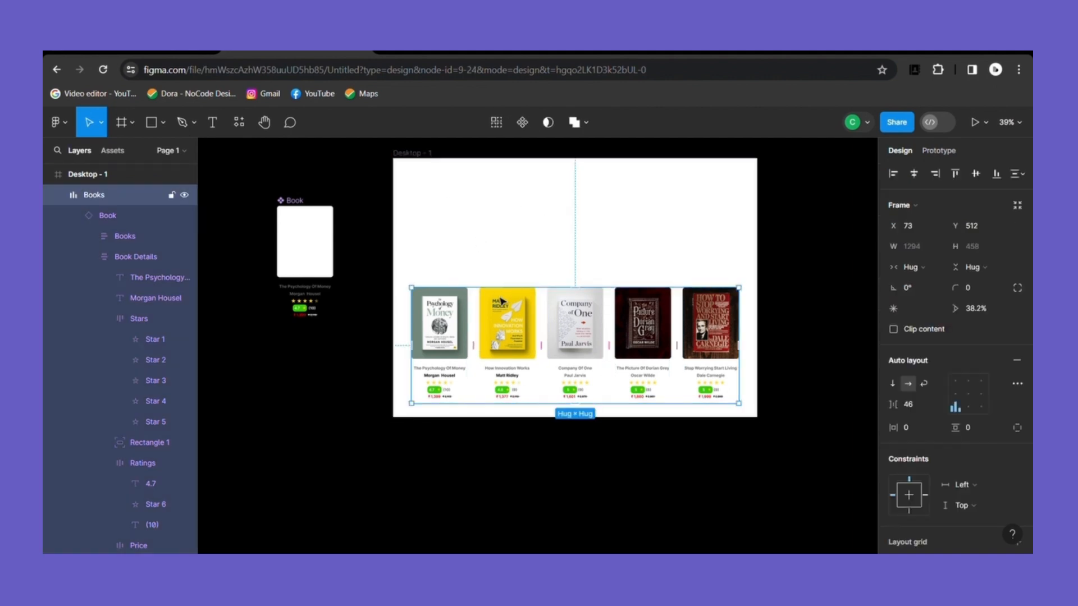
drag(893, 427, 992, 432)
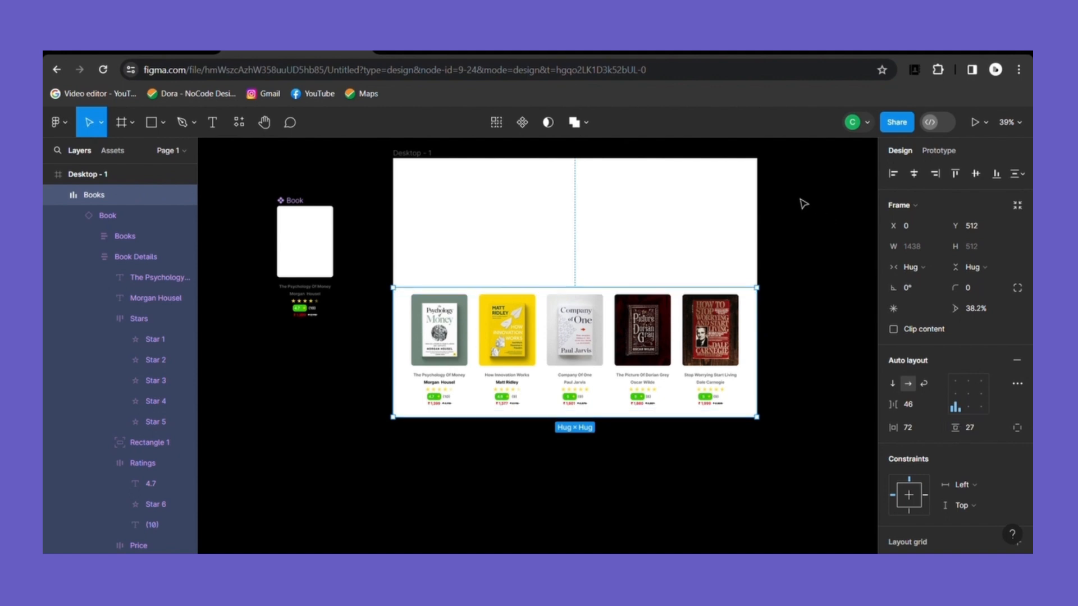
click(795, 542)
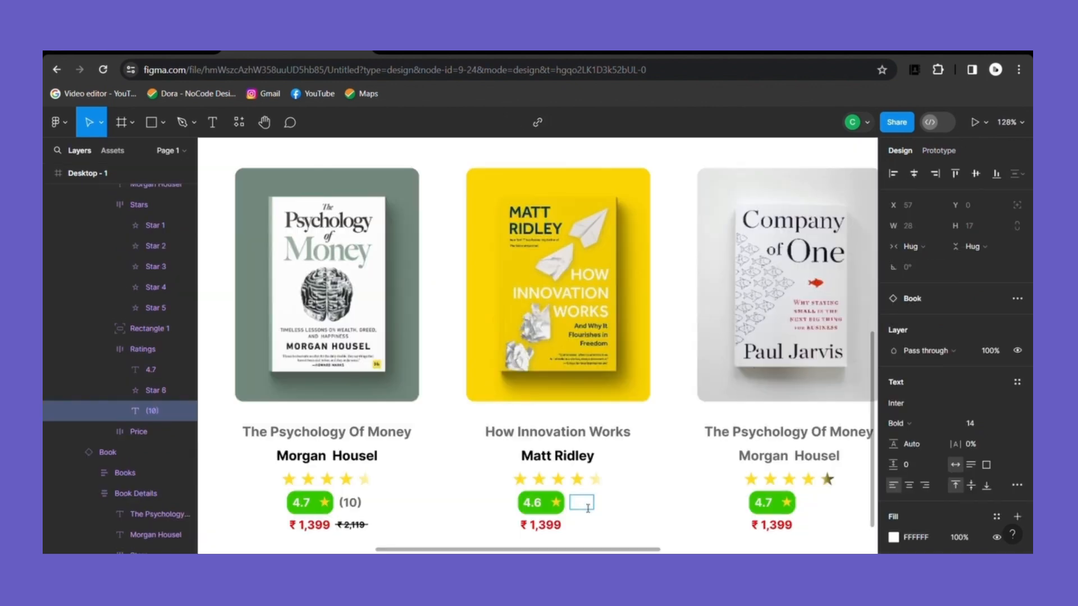
Set the second card's review count to (9) and its original price to 2,119 in black
drag(578, 509, 597, 510)
text((9))
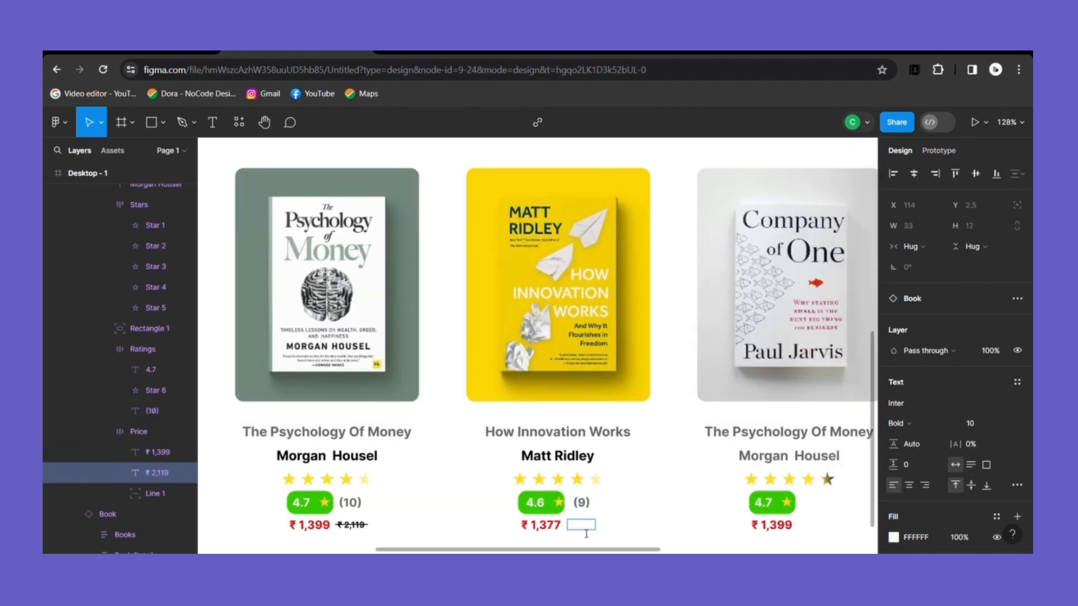
click(893, 537)
click(784, 485)
click(594, 526)
key(BackSpace)
key(BackSpace)
key(BackSpace)
key(BackSpace)
key(BackSpace)
text(2,119)
click(864, 182)
Change the stroke of the strikethrough line over the second card's original price to black 000000
click(596, 526)
click(893, 517)
click(784, 485)
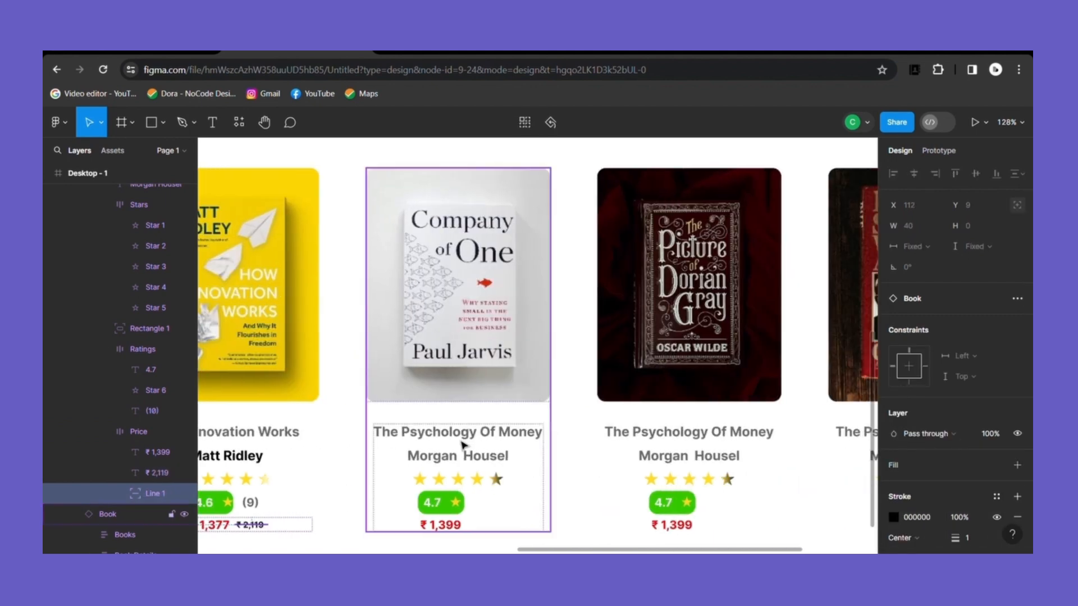
Replace the third card's title with "Company Of One" and its author with "Paul Jarvis"
click(482, 435)
key(BackSpace)
text(Company Of One)
double_click(424, 456)
drag(408, 456, 498, 463)
key(BackSpace)
text(Paul Jarvis)
Change the fill of the third card's fifth star from a gradient to solid yellow
double_click(497, 480)
click(893, 425)
click(738, 176)
click(864, 154)
Set the third card's rating to 5 and its review count to (9) in gray
double_click(443, 505)
text(5)
double_click(477, 504)
click(893, 537)
click(769, 486)
click(487, 507)
double_click(484, 505)
text(9)
click(863, 182)
Recolor the strikethrough line over the third card's original price to black
double_click(476, 527)
click(893, 517)
click(785, 485)
click(865, 183)
Recolor the third card's original price to black and set it to ₹ 2,079
click(479, 527)
click(893, 537)
click(785, 486)
double_click(483, 526)
click(498, 527)
key(BackSpace)
key(BackSpace)
key(BackSpace)
text(079)
click(865, 182)
Set the third card's red sale price to ₹ 1,601
double_click(463, 529)
key(BackSpace)
key(BackSpace)
key(BackSpace)
text(601)
Replace the fourth card's title with "The Picture Of Dorian Grey" and its author with "Oscar Wilde"
double_click(770, 437)
text(The Picture Of Dorian Grey)
key(Escape)
key(Tab)
key(Return)
key(BackSpace)
text(Oscar Wilde)
Make the fourth card's fifth star fully yellow and set its rating to 5
double_click(728, 481)
click(893, 423)
click(865, 233)
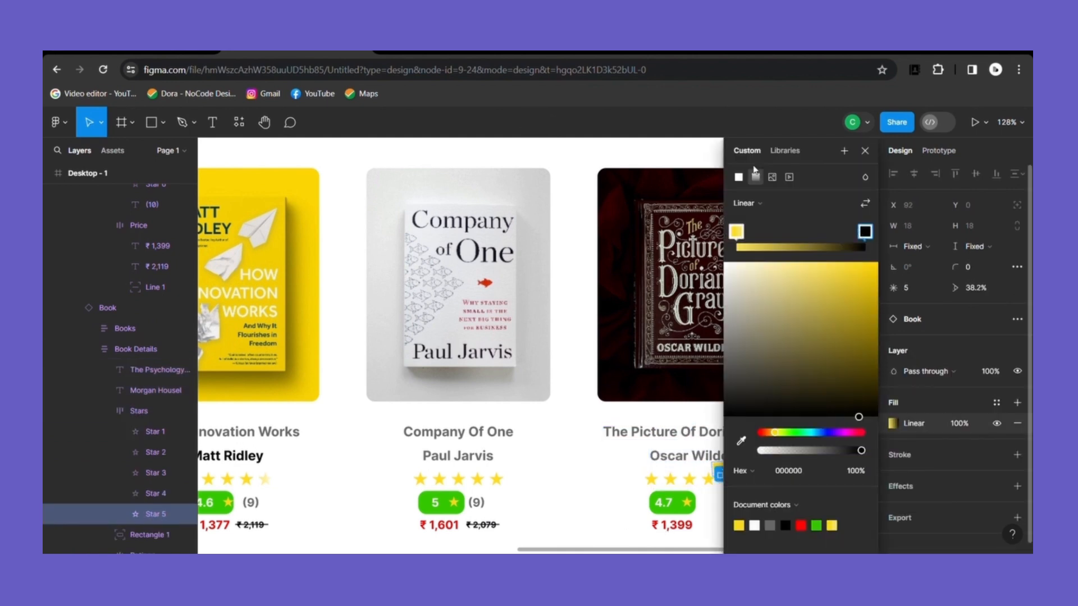
click(833, 528)
click(672, 510)
double_click(666, 505)
text(5)
Recolor the fourth card's review count to dark gray and set it to (8)
click(711, 506)
click(893, 537)
double_click(710, 504)
click(893, 537)
click(770, 486)
click(715, 503)
key(BackSpace)
key(BackSpace)
text(8)
Set the fourth card's red sale price to ₹ 1,860
click(692, 527)
key(BackSpace)
key(BackSpace)
key(BackSpace)
text(860)
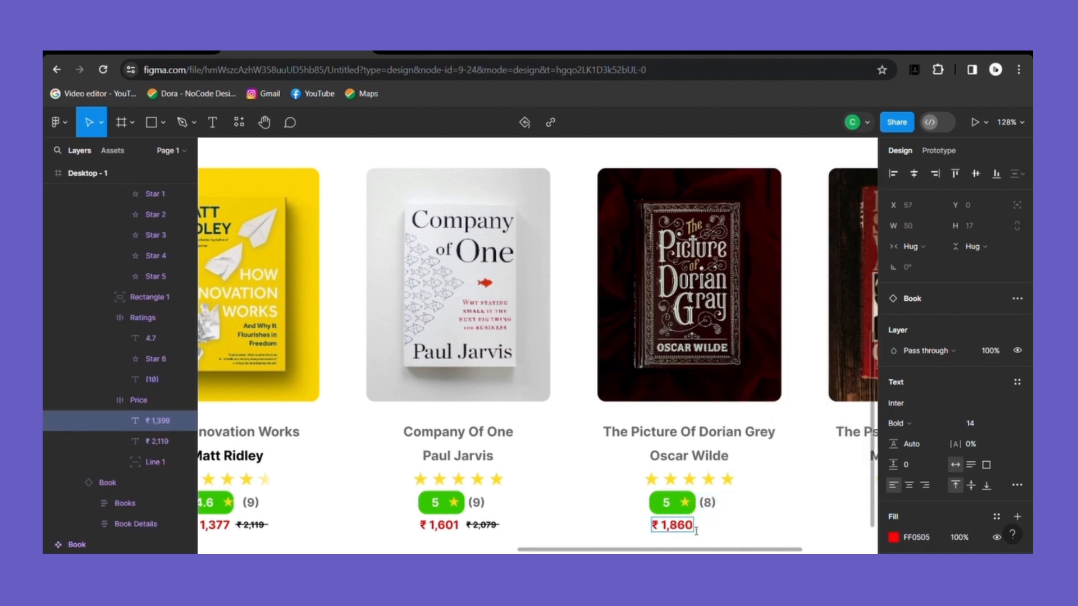
Recolor the fourth card's original price and its strikethrough line to black
double_click(710, 529)
click(893, 537)
click(708, 486)
click(156, 462)
click(893, 517)
Set the fourth card's original price to ₹ 2,861
double_click(716, 528)
click(729, 529)
key(BackSpace)
key(BackSpace)
key(BackSpace)
text(861)
Open the fifth card's title for editing
scroll(803, 488, right, 4)
double_click(715, 438)
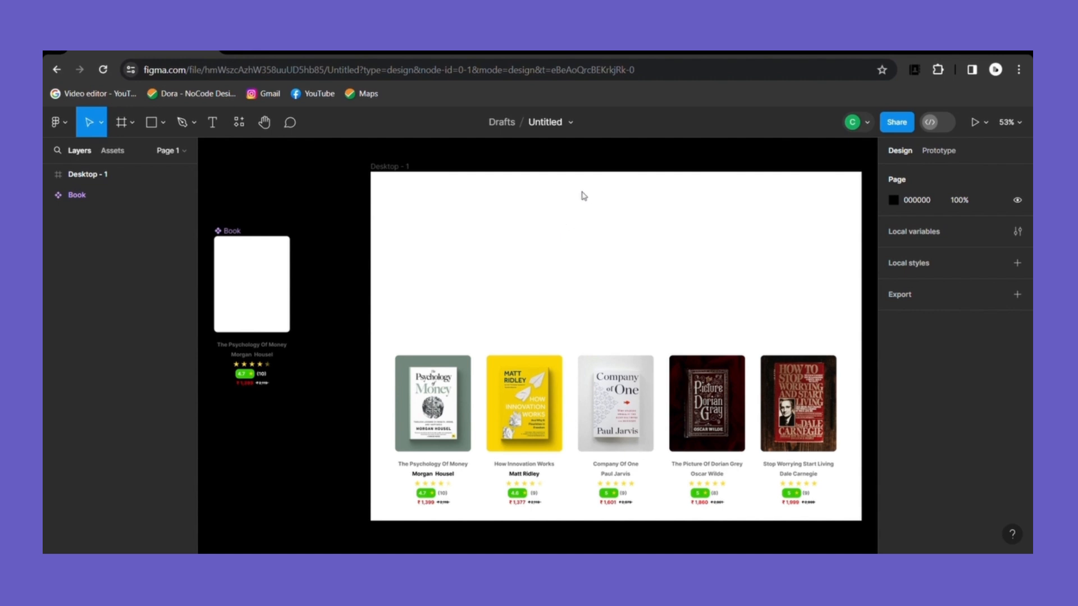
Add the text "Welcome To Wisdom World" in the empty area above the book cards
click(212, 125)
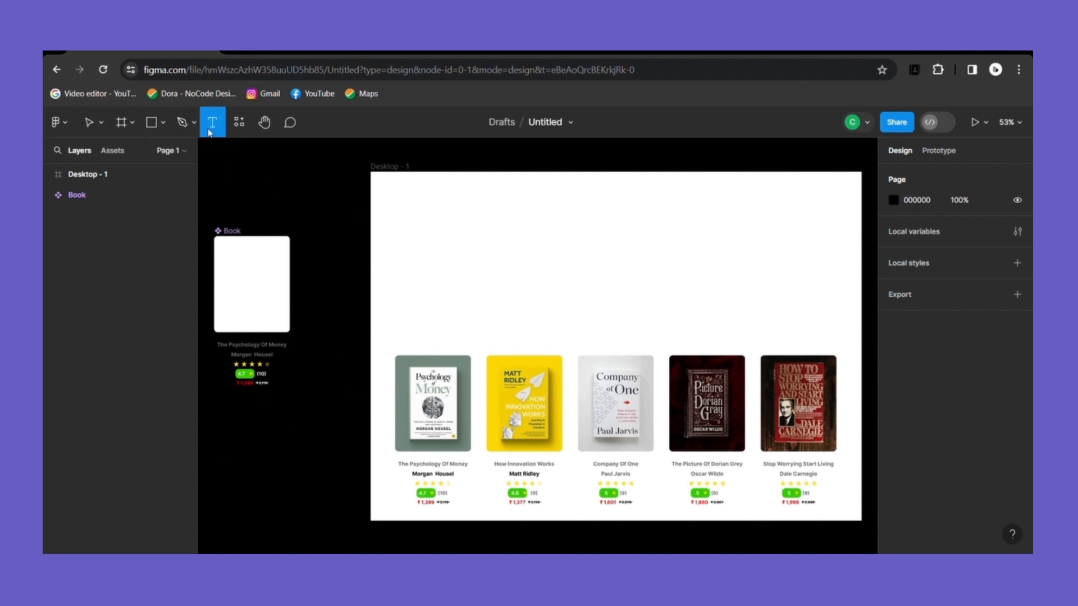
click(434, 241)
text(We)
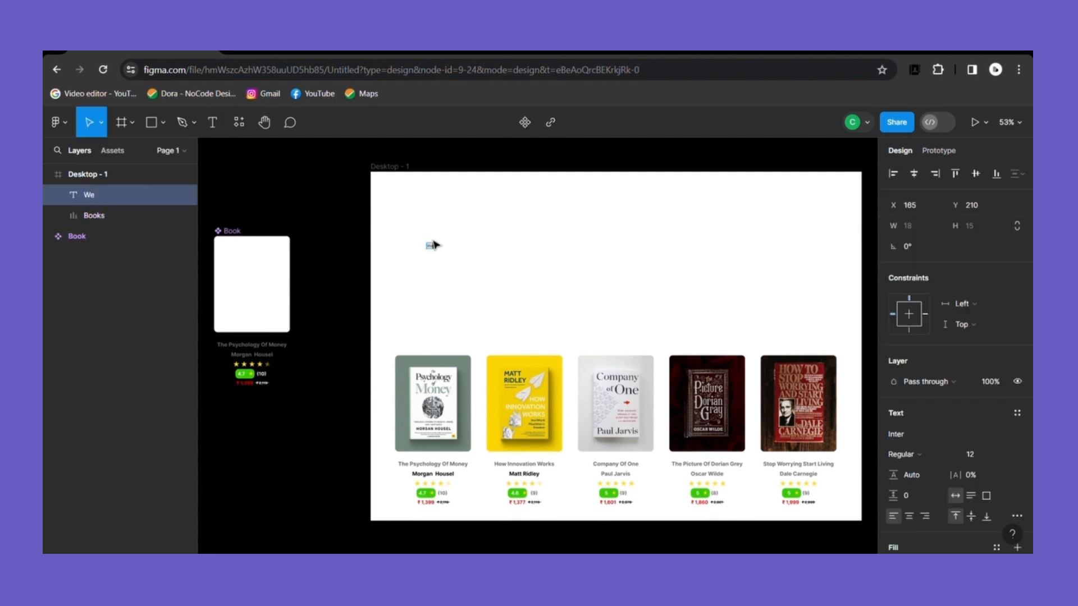
text(lcome To Wisdom World)
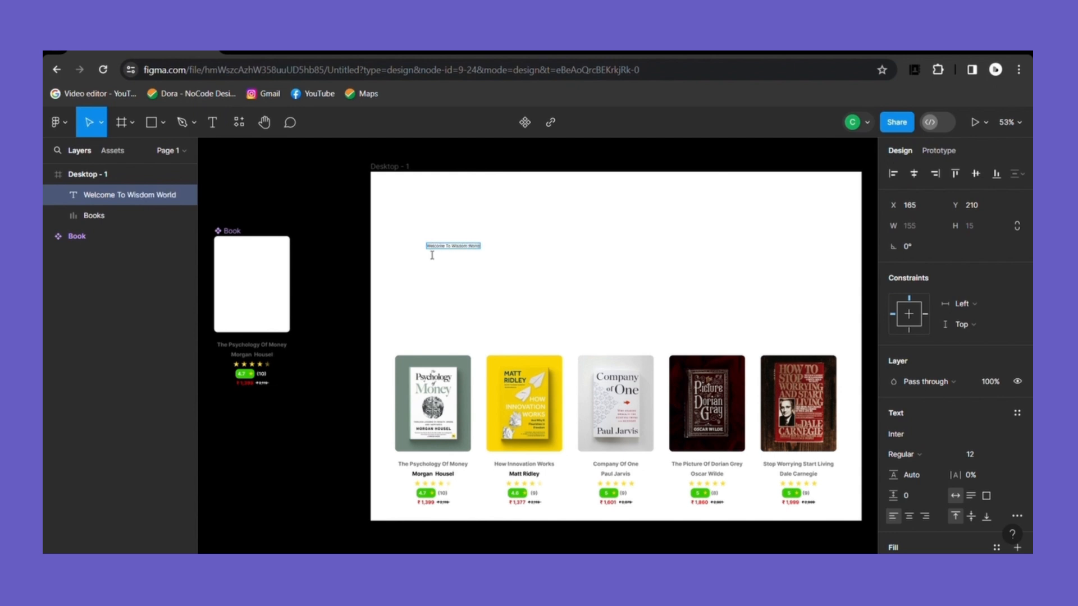
Set the "Welcome To Wisdom World" text to size 48 and Semi Bold weight
key(Escape)
key(Return)
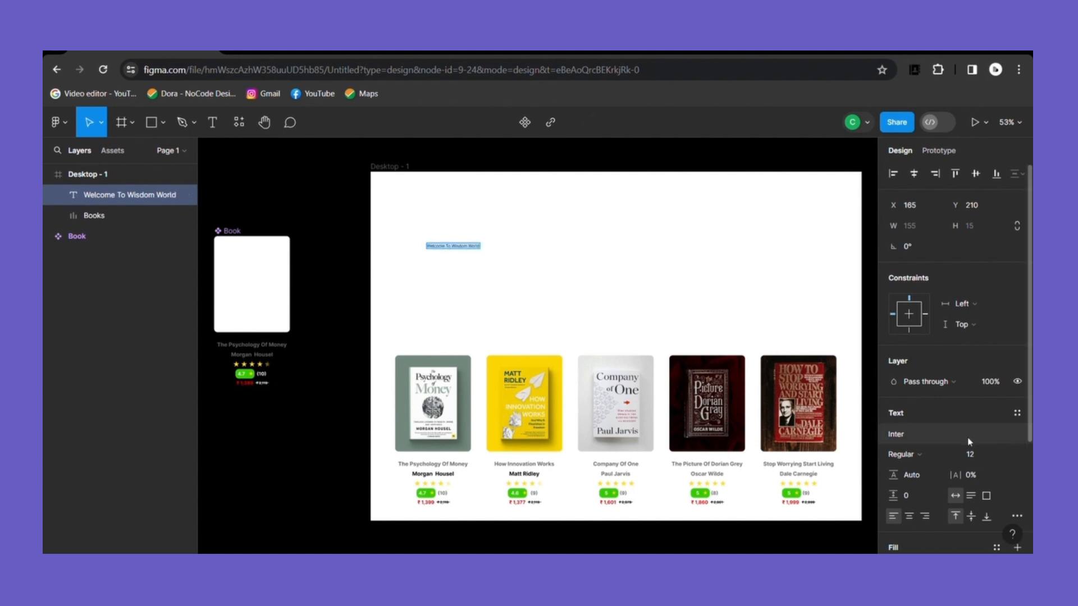
click(1004, 459)
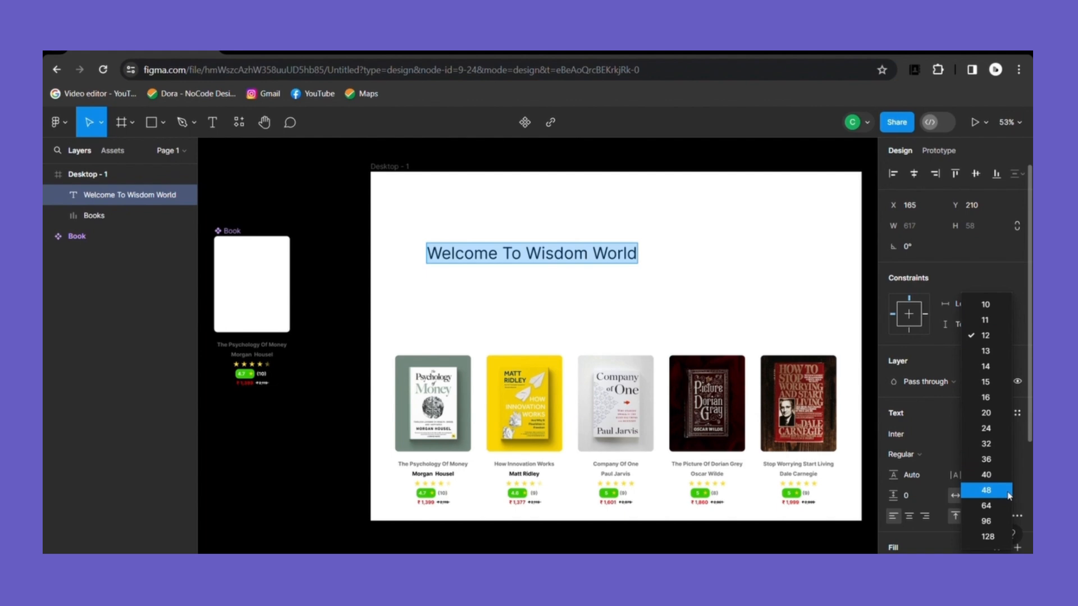
click(1009, 491)
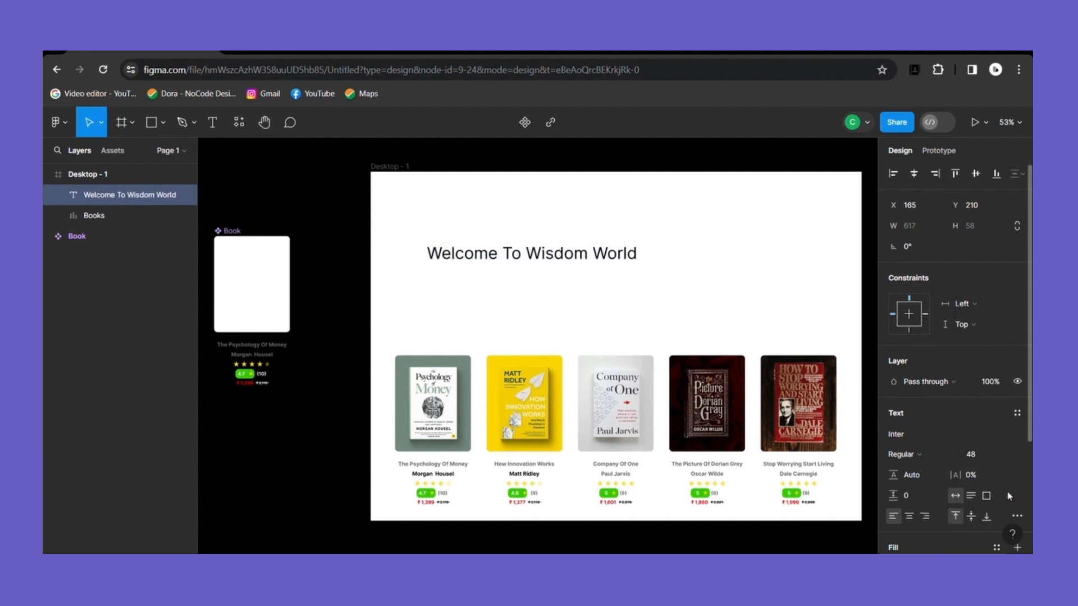
click(928, 460)
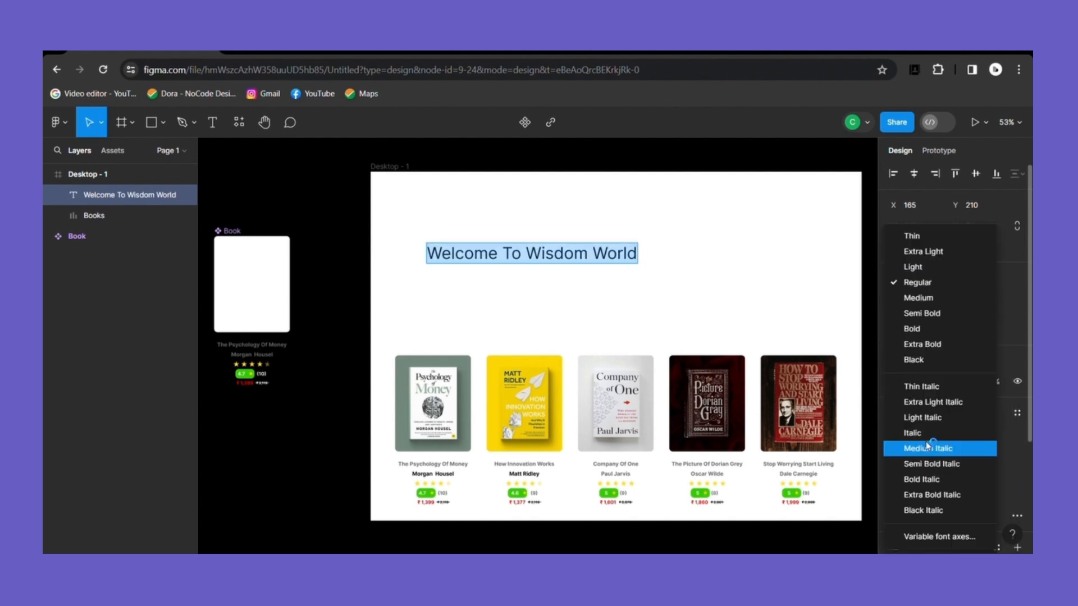
click(919, 315)
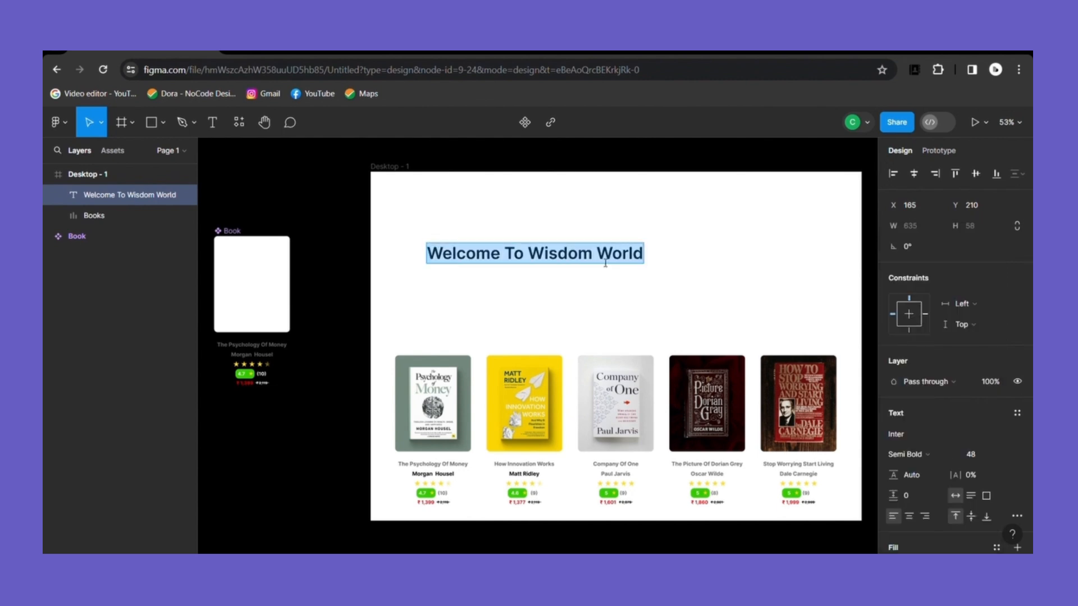
key(Escape)
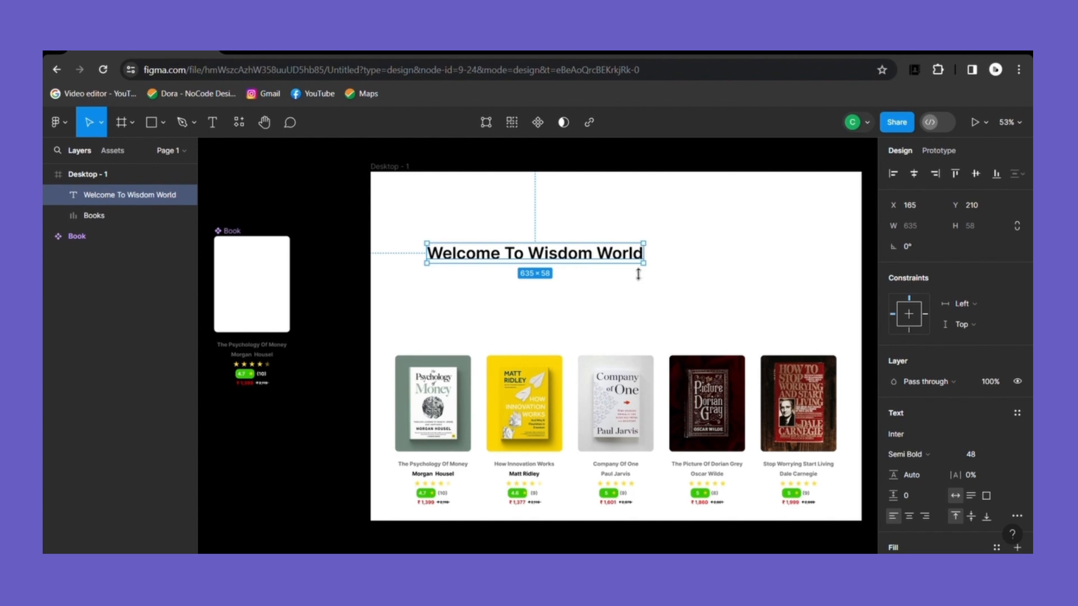
Wrap the welcome text in an auto layout frame and rename the frame as Heading
key(shift+a)
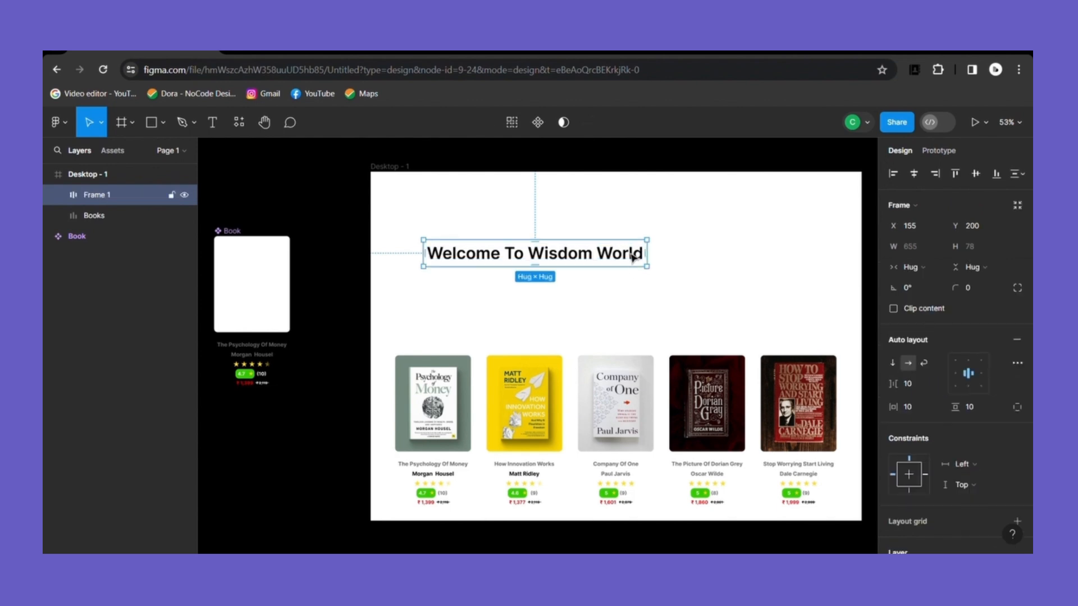
double_click(579, 261)
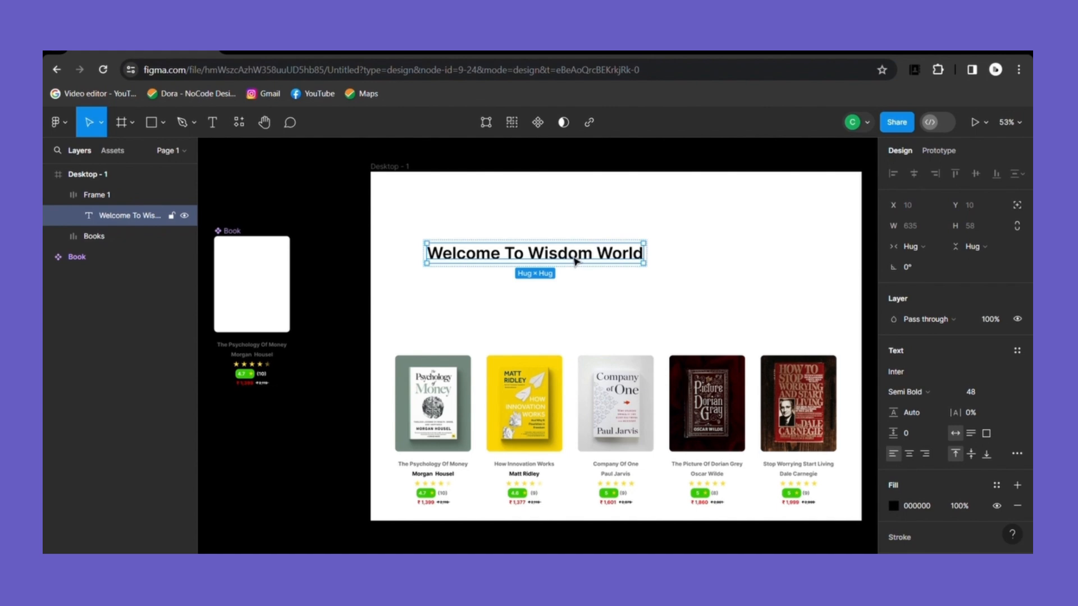
click(98, 197)
double_click(99, 195)
key(BackSpace)
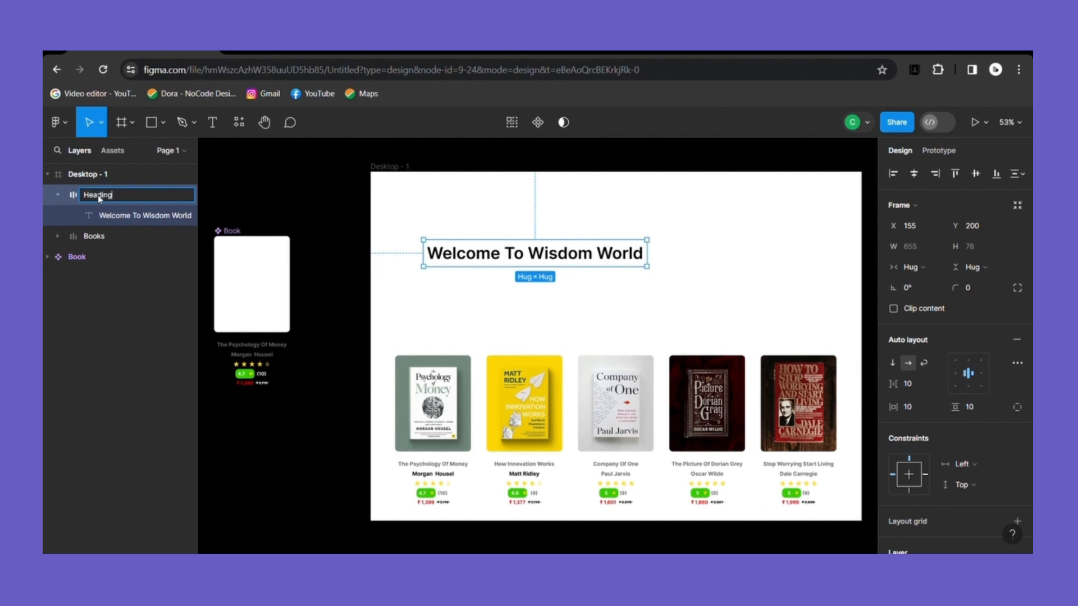
click(581, 306)
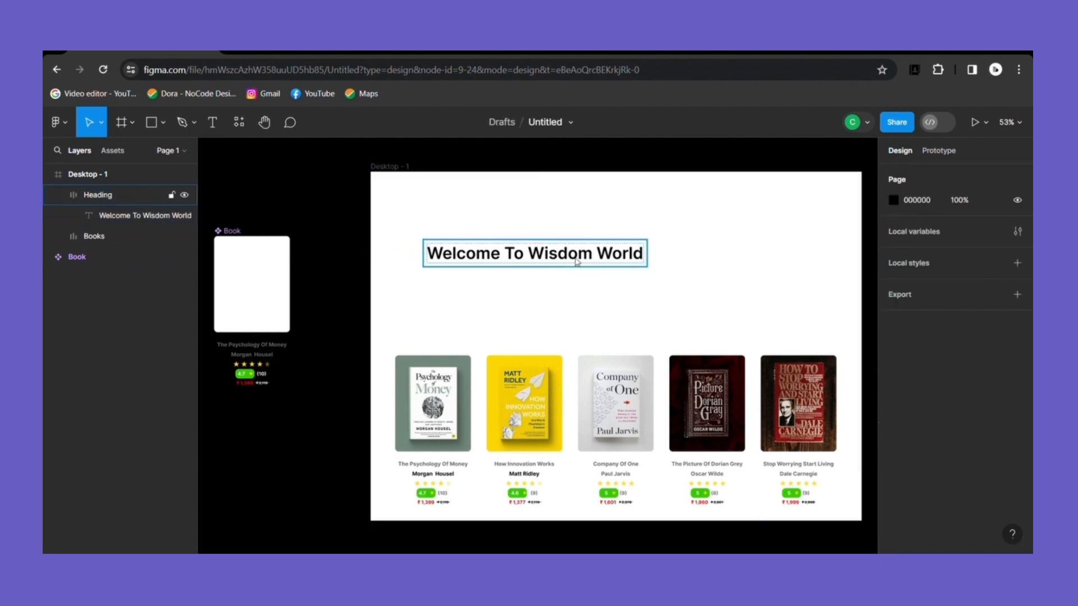
Duplicate the welcome text inside the Heading frame and stack the two lines vertically
double_click(646, 264)
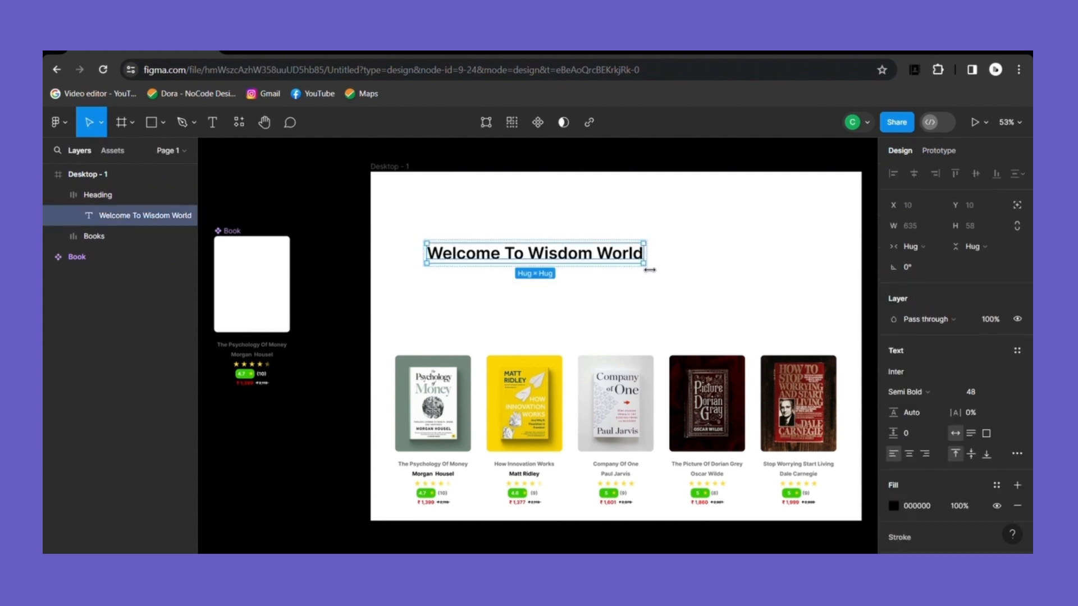
key(ctrl+d)
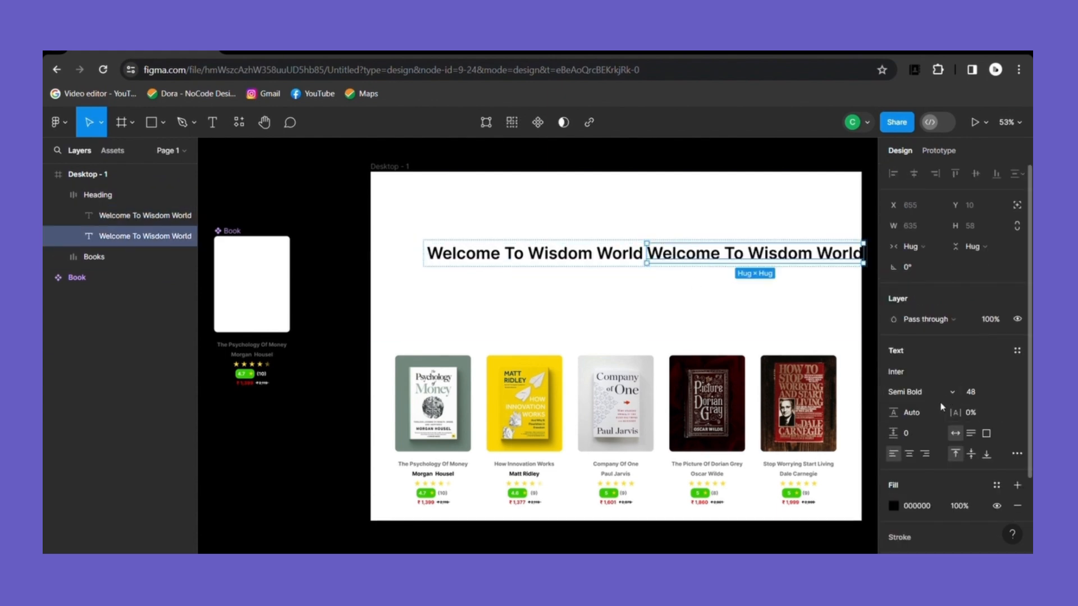
click(430, 250)
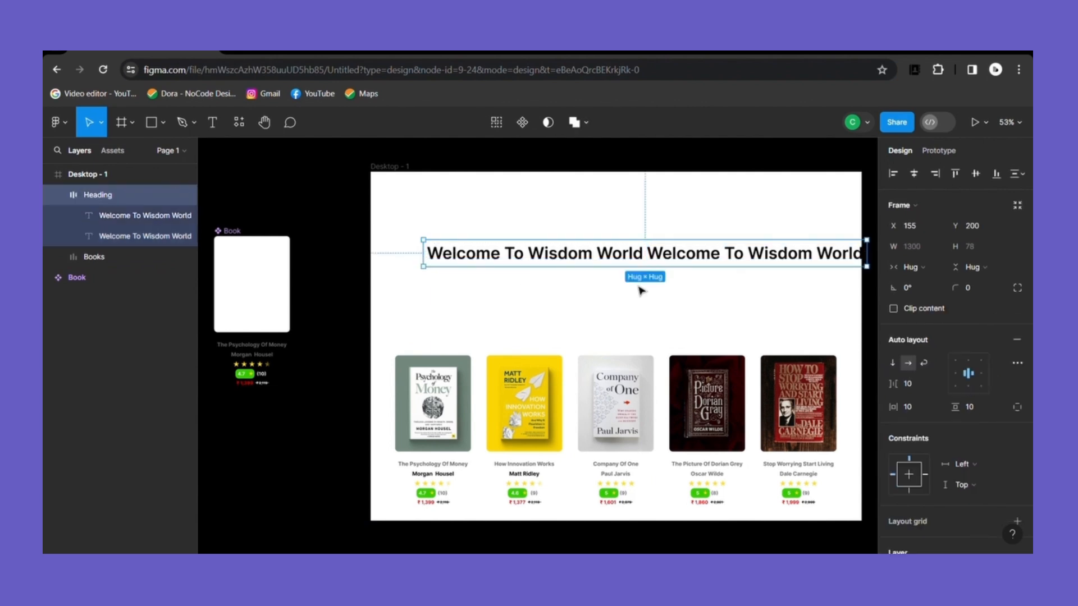
key(shift+v)
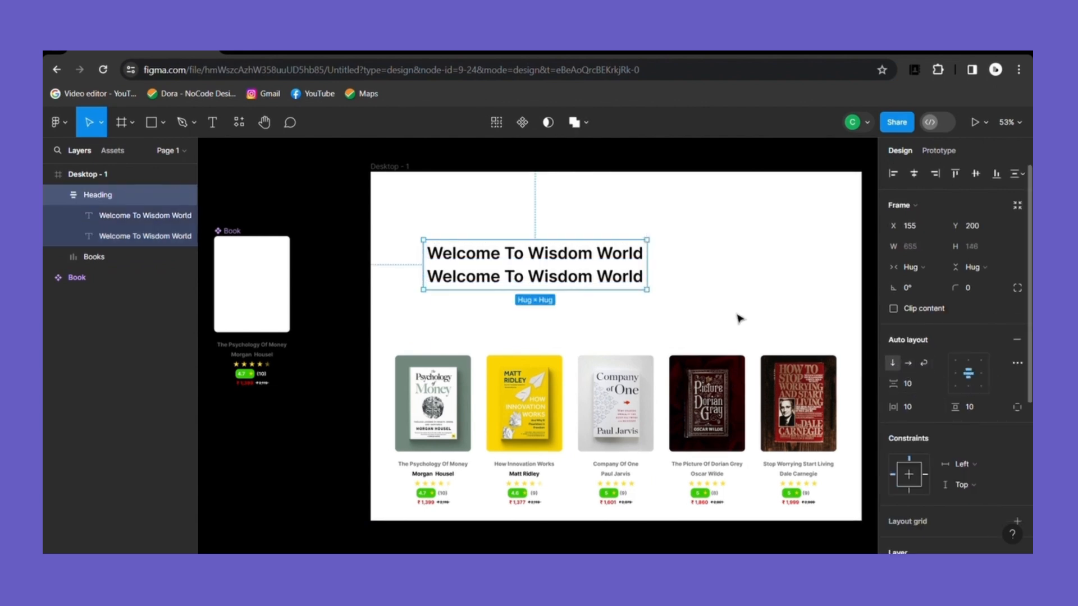
Replace the duplicated line's text with "Our" and set its font size to 20
double_click(578, 283)
double_click(578, 284)
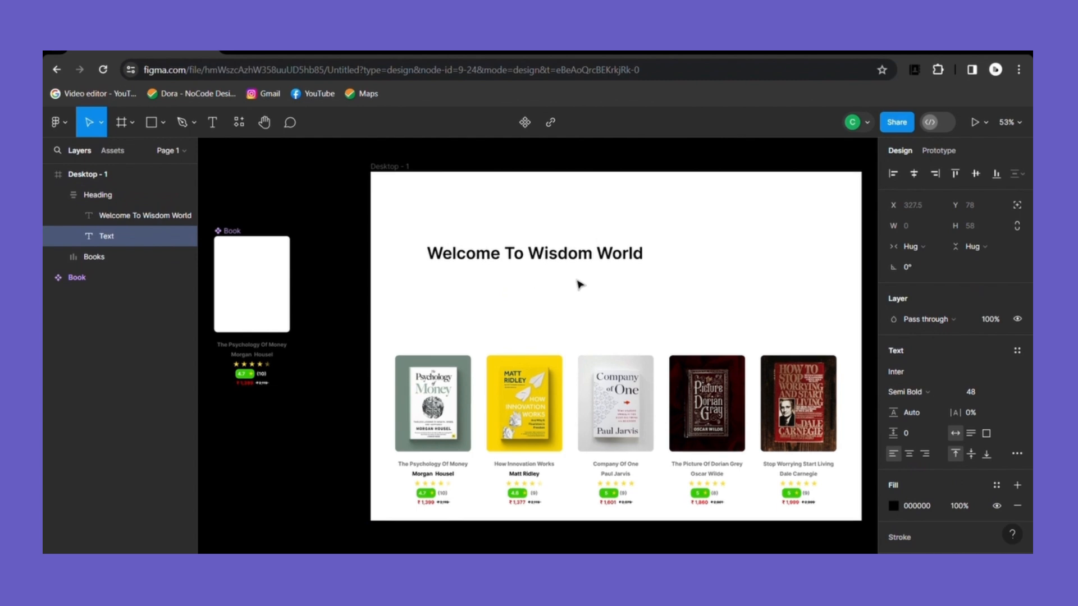
text(Our)
key(ctrl+a)
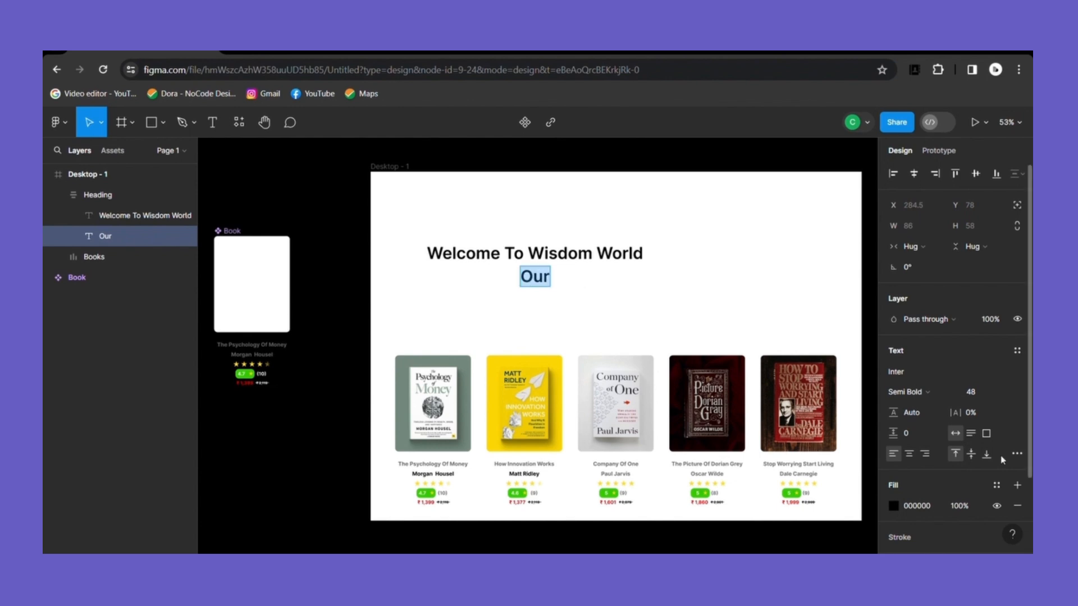
click(1004, 397)
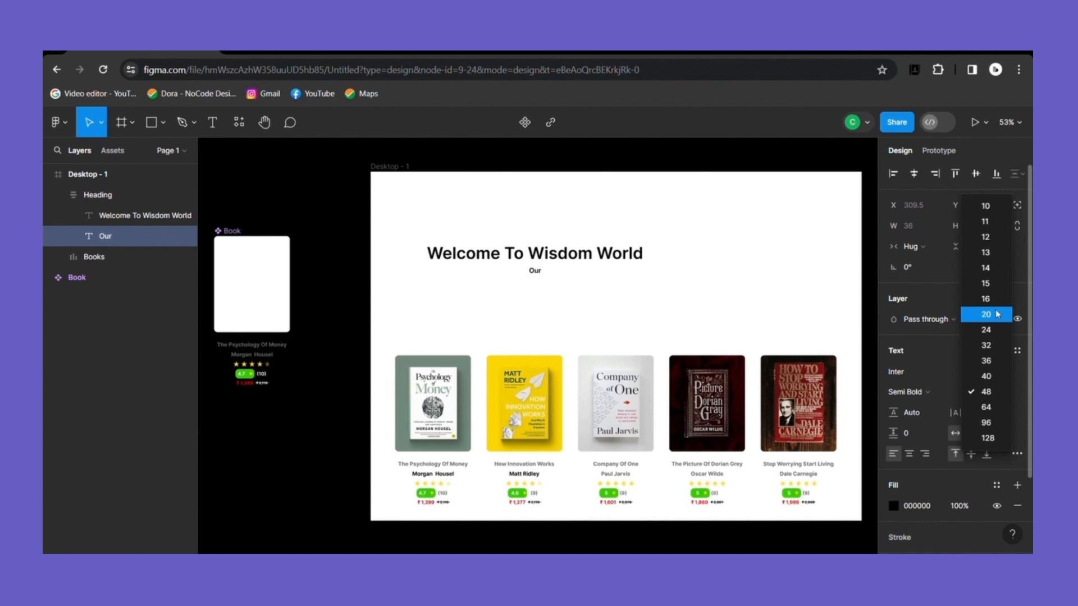
click(997, 314)
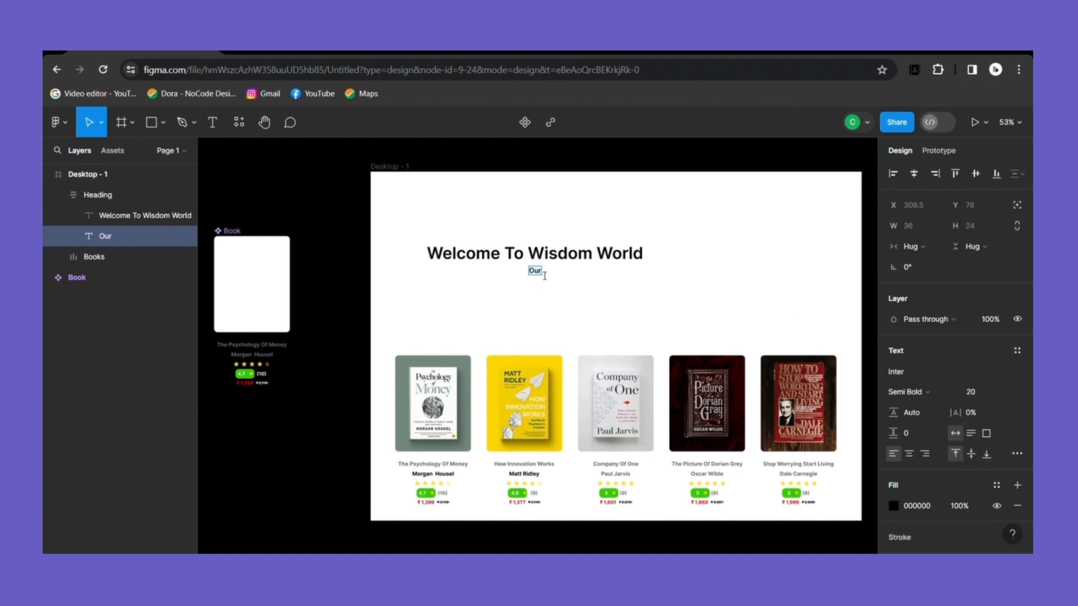
Complete the subheading to read "Our online bookstore has been curated with care just for you - the insatiable learner"
text(online books)
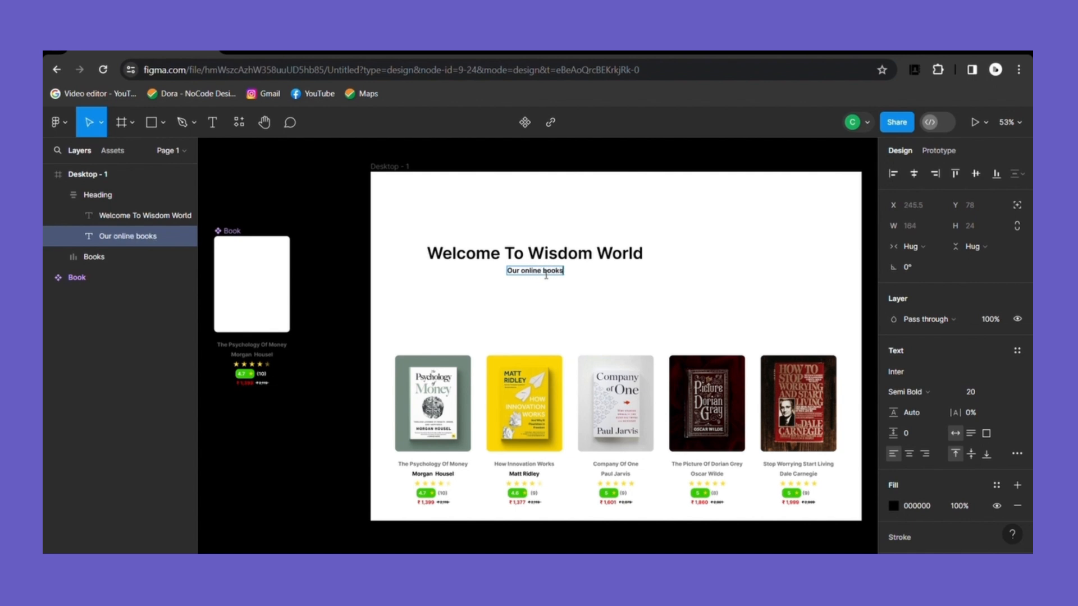
text(tore has)
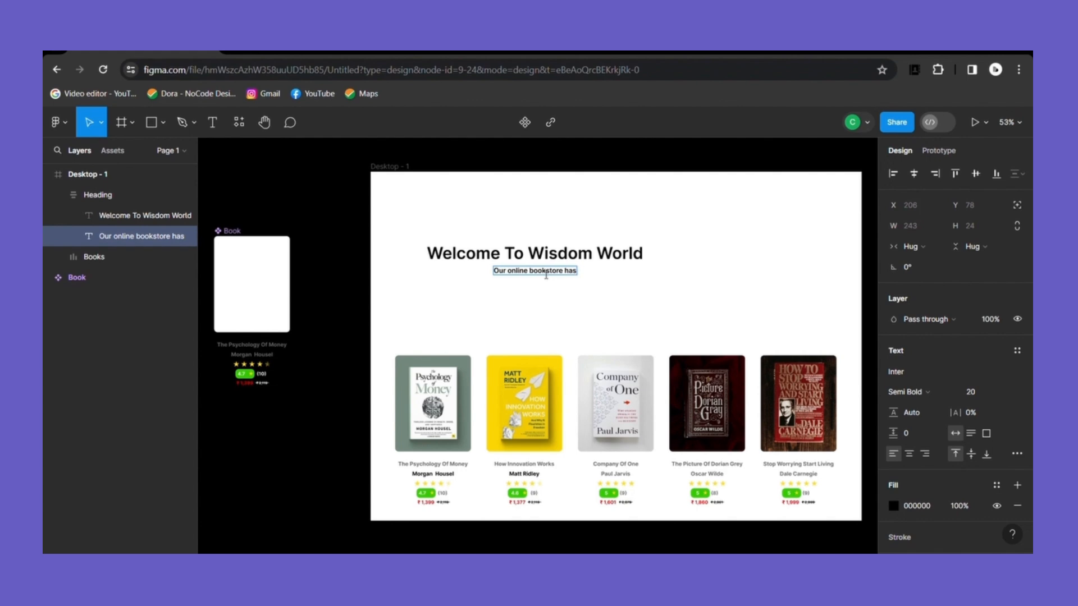
text( been curat)
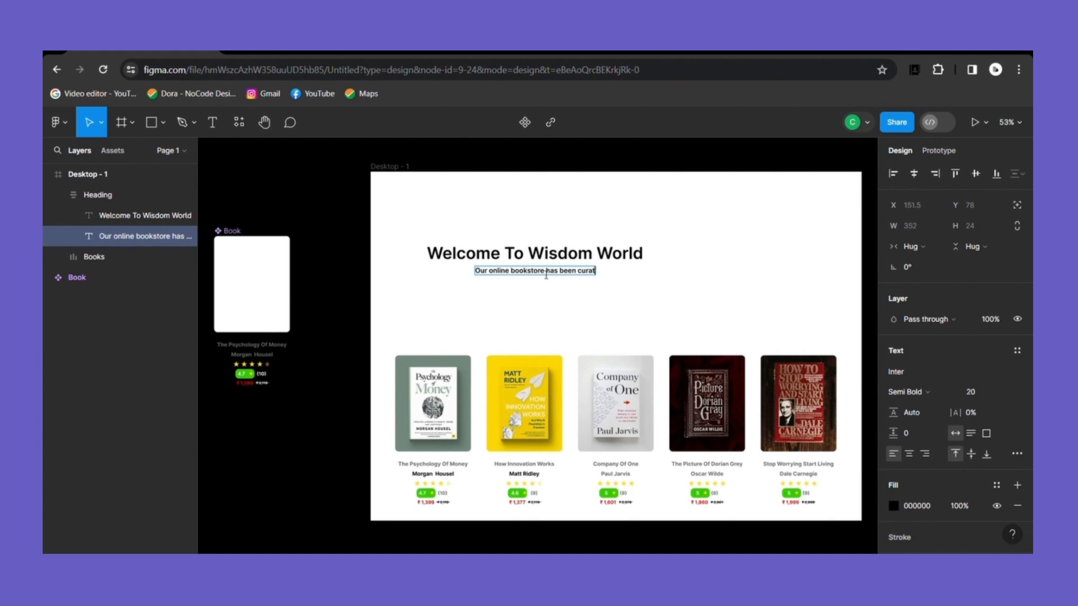
text(ed with care)
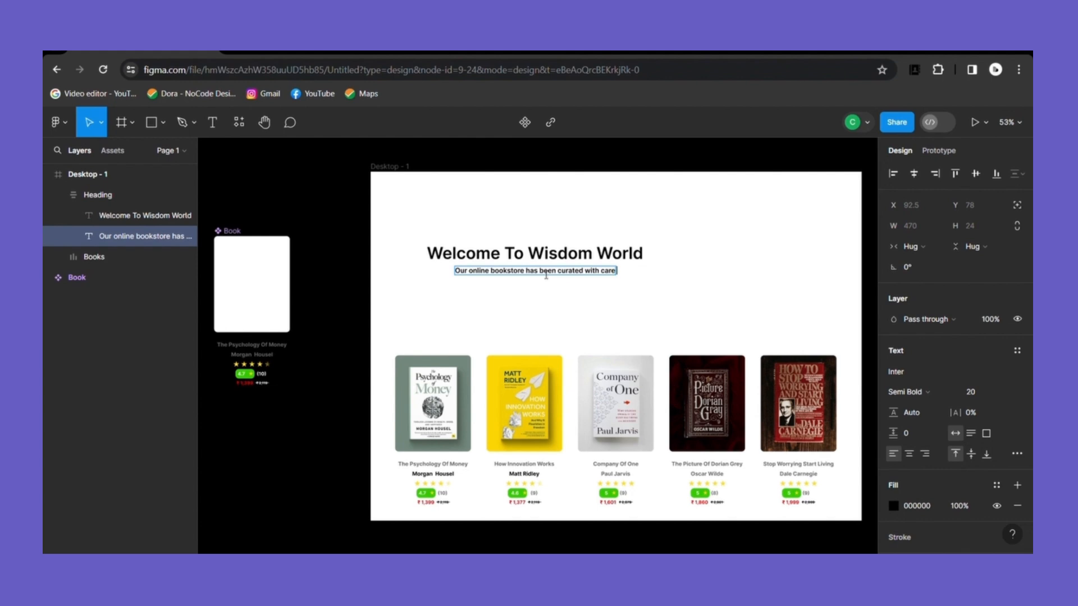
text( just f)
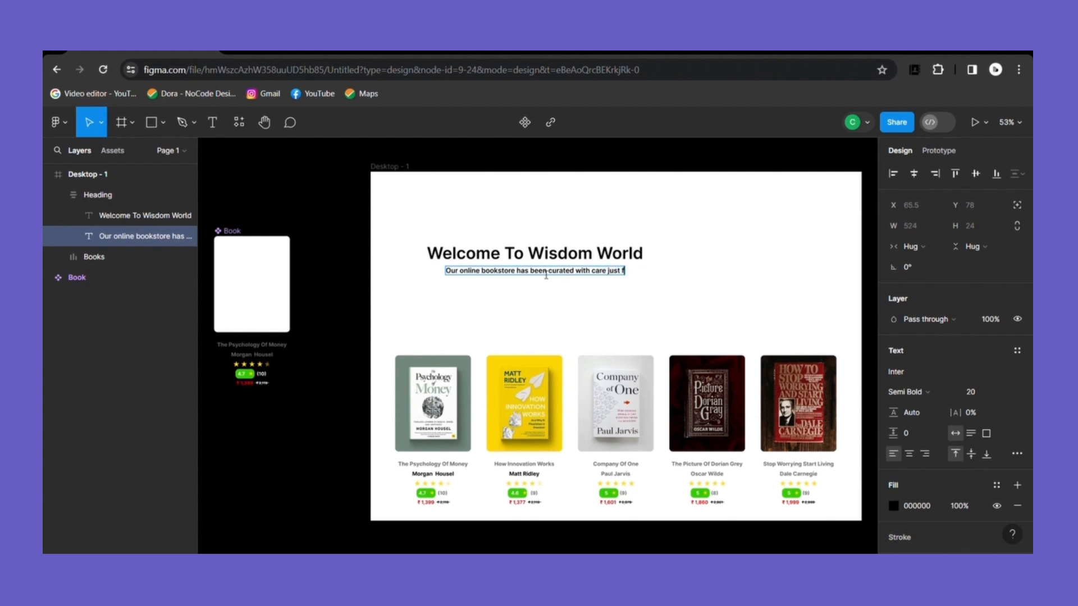
text(or you - the)
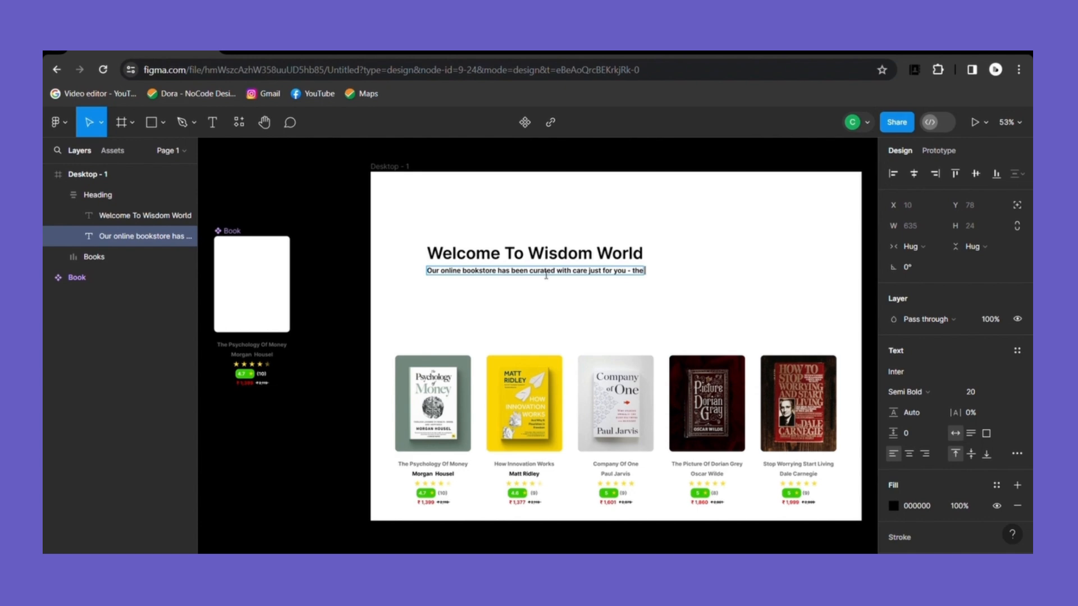
text( insatiable learner)
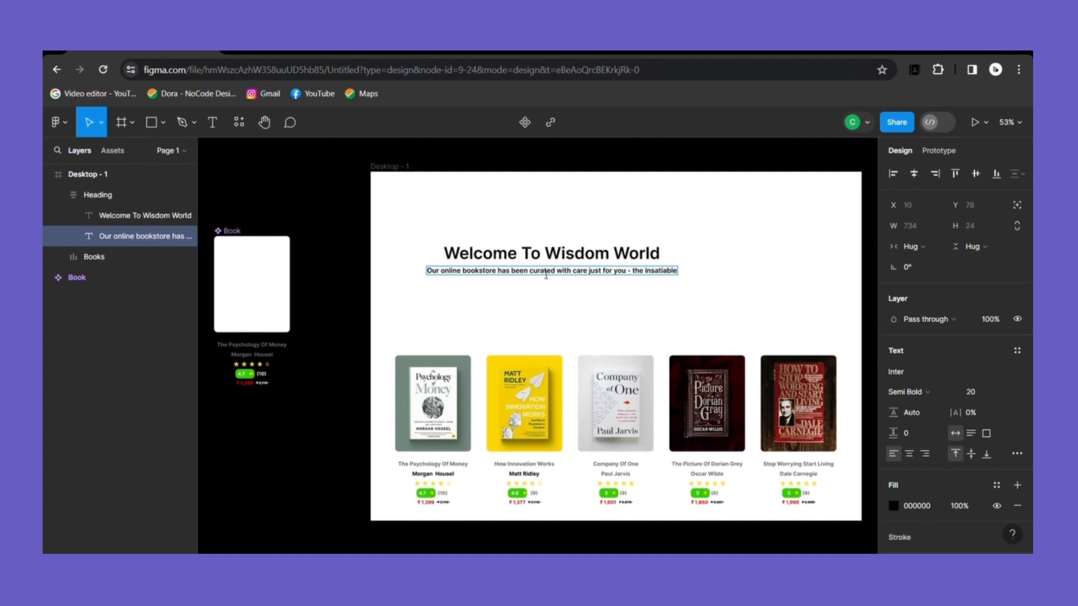
click(436, 250)
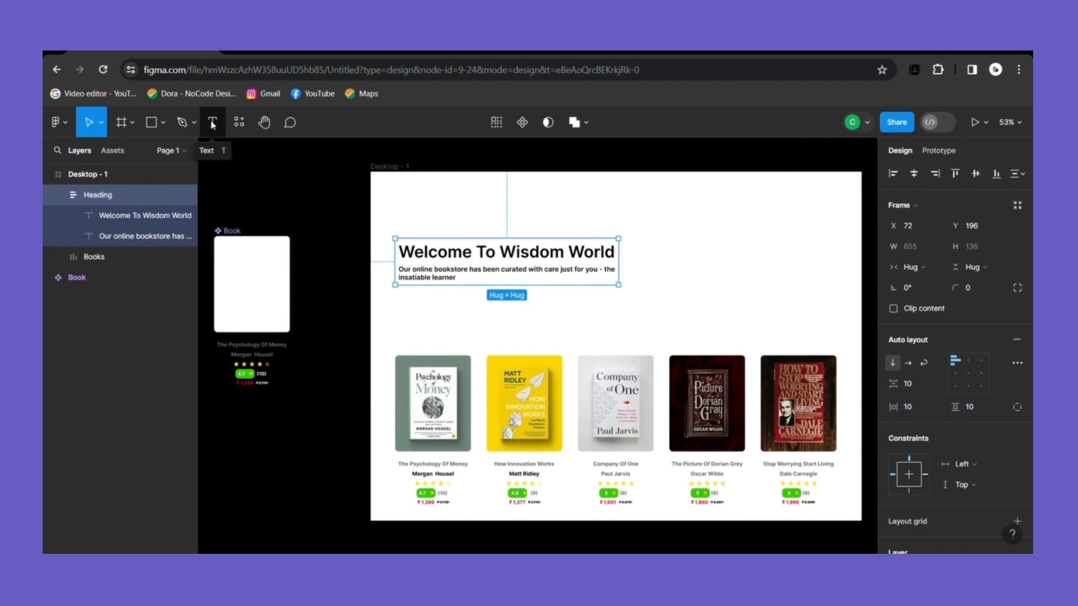
Add a "View All" text below the Book component and wrap it in an auto layout frame
click(212, 122)
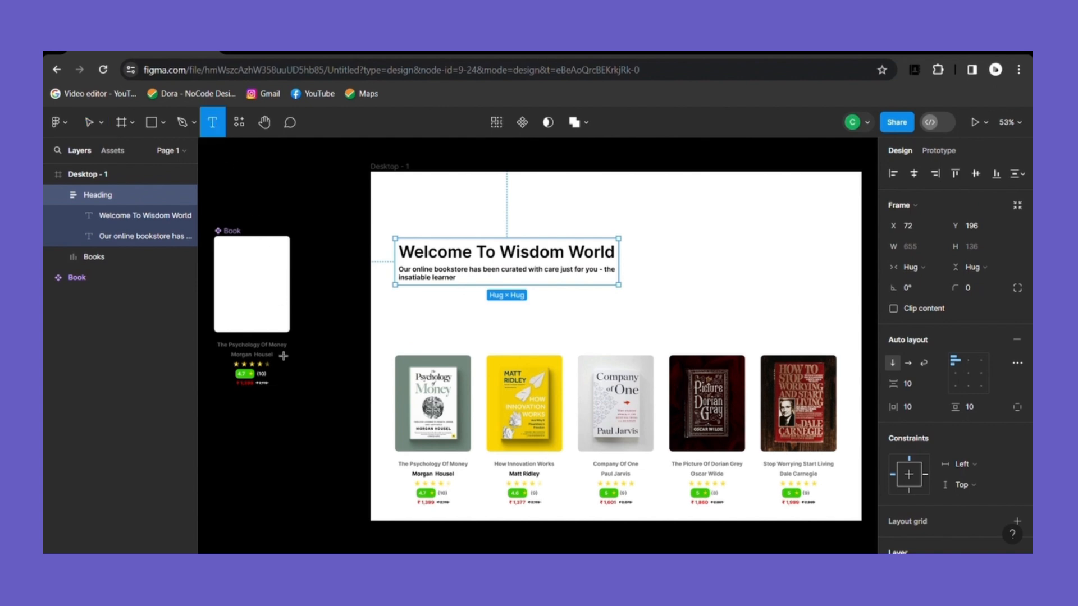
click(245, 432)
text(vIEW)
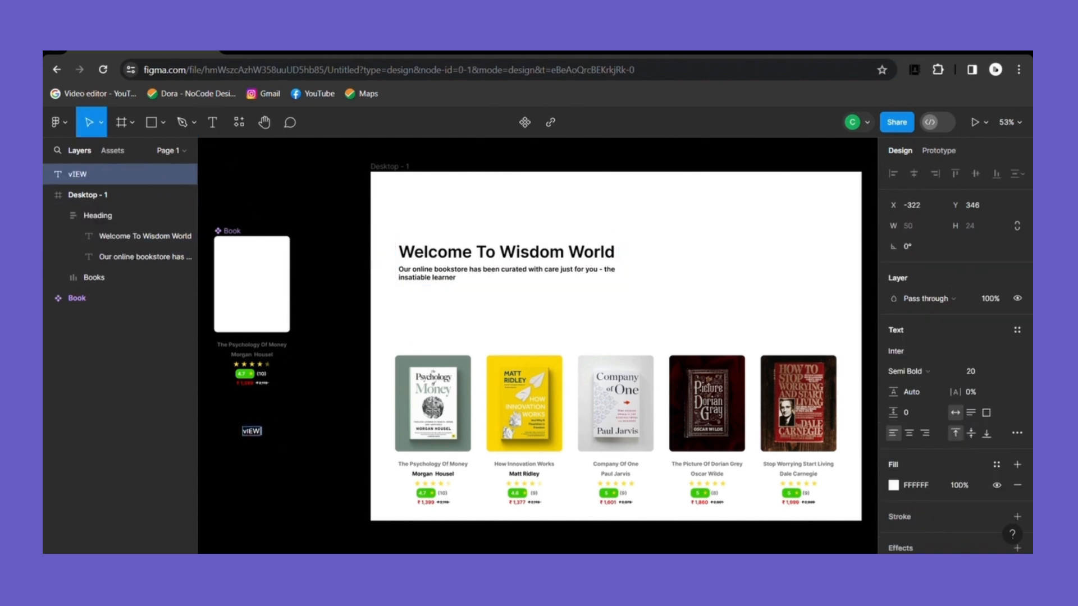
key(BackSpace)
key(BackSpace)
key(BackSpace)
key(BackSpace)
text(View)
key(Escape)
key(shift+a)
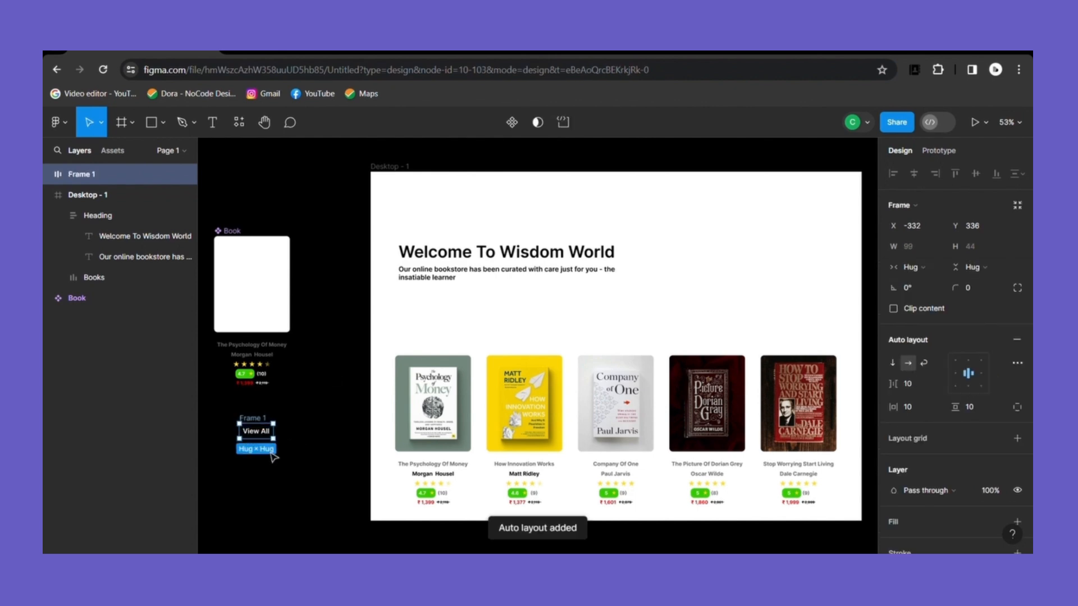
Rename the auto layout frame around the "View All" text to "Button"
scroll(275, 463, up, 5)
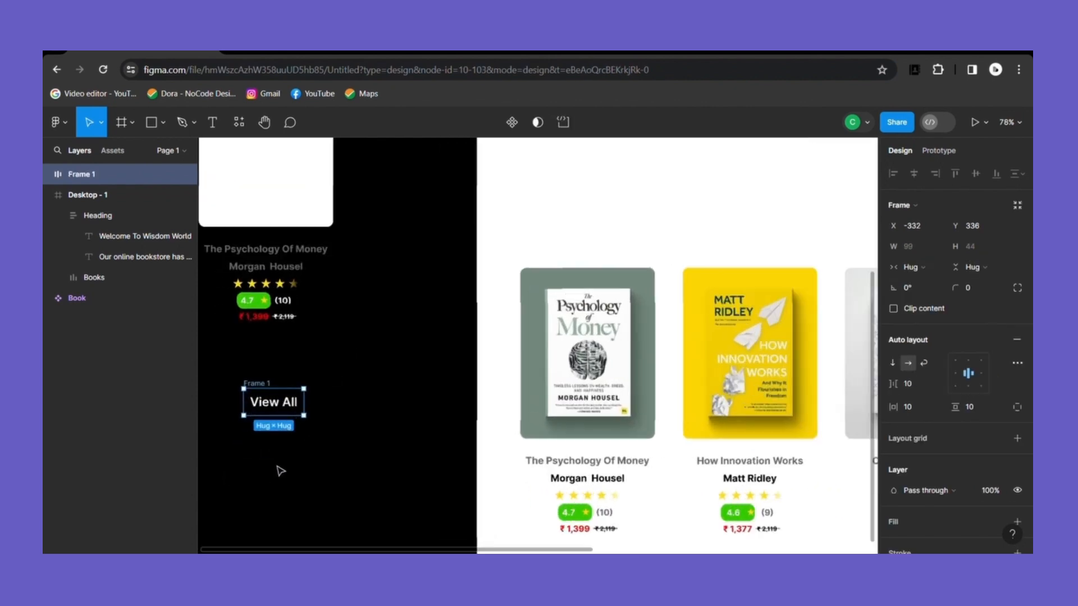
drag(340, 549, 239, 549)
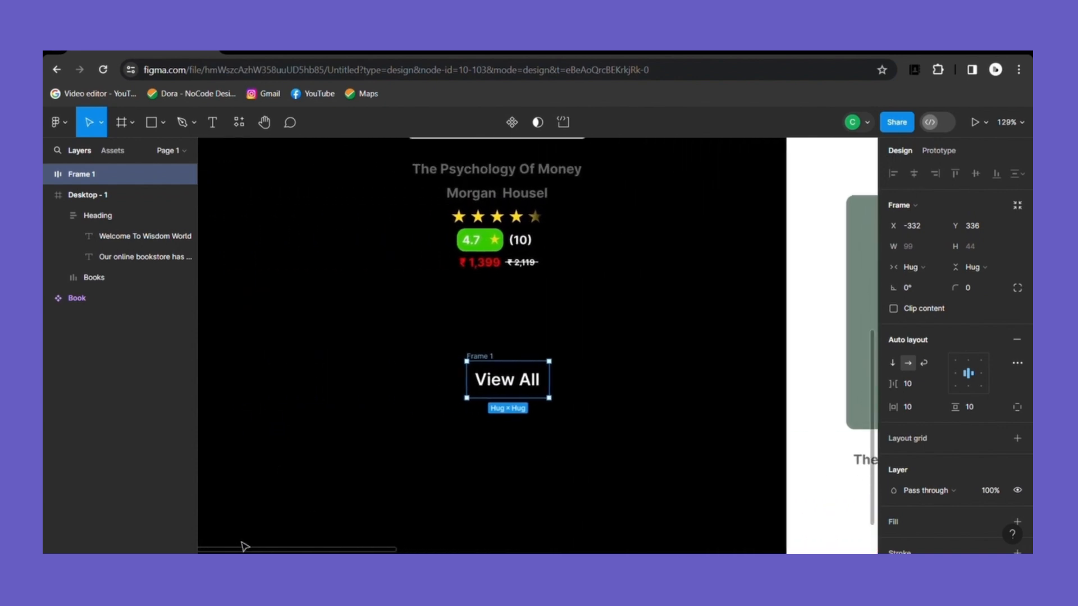
double_click(493, 357)
text(Butt)
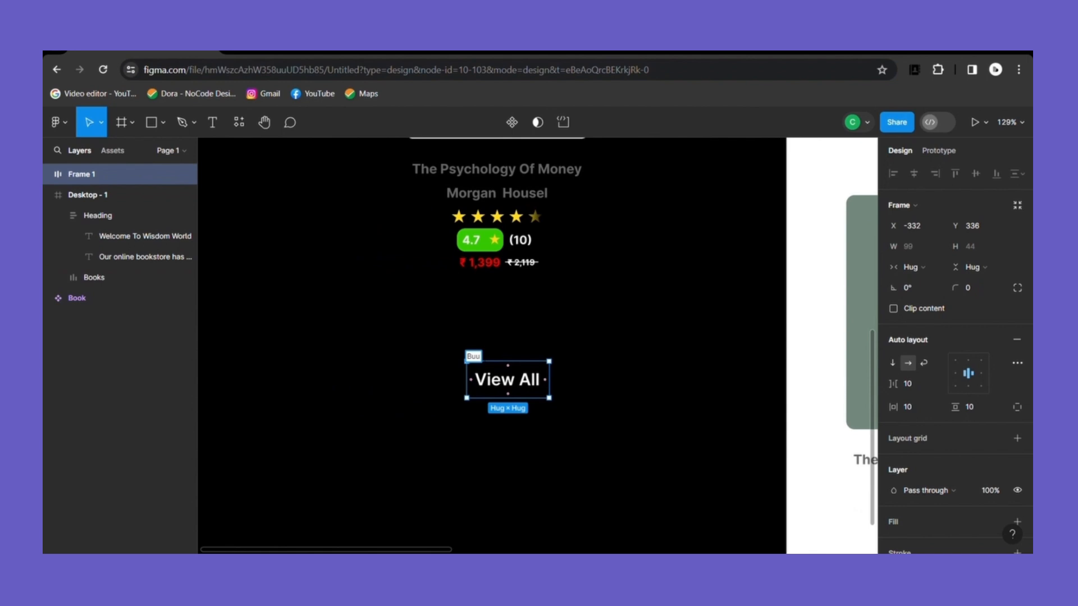
key(BackSpace)
key(BackSpace)
text(utton)
click(524, 358)
click(521, 379)
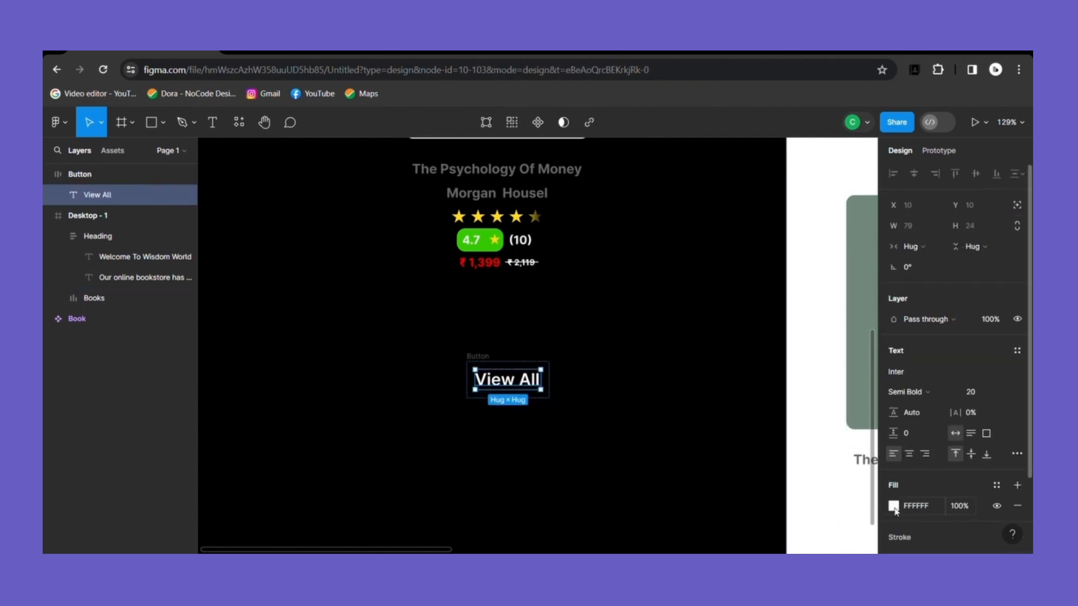
click(893, 506)
drag(815, 187, 377, 177)
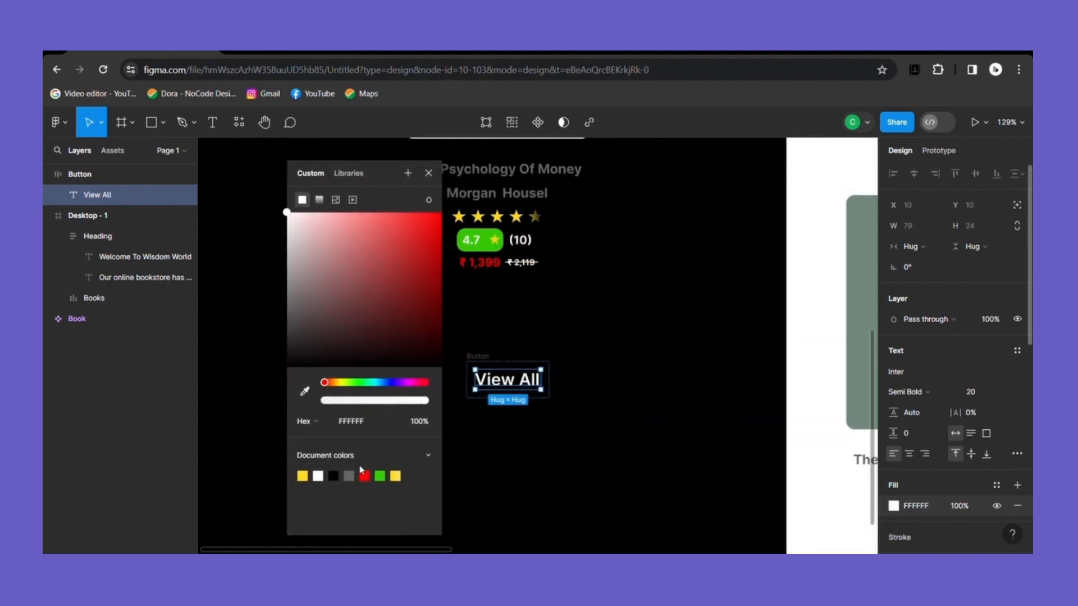
Add a fill to the Button frame and set its color to the gray 666666 from the document colors
click(478, 357)
click(894, 523)
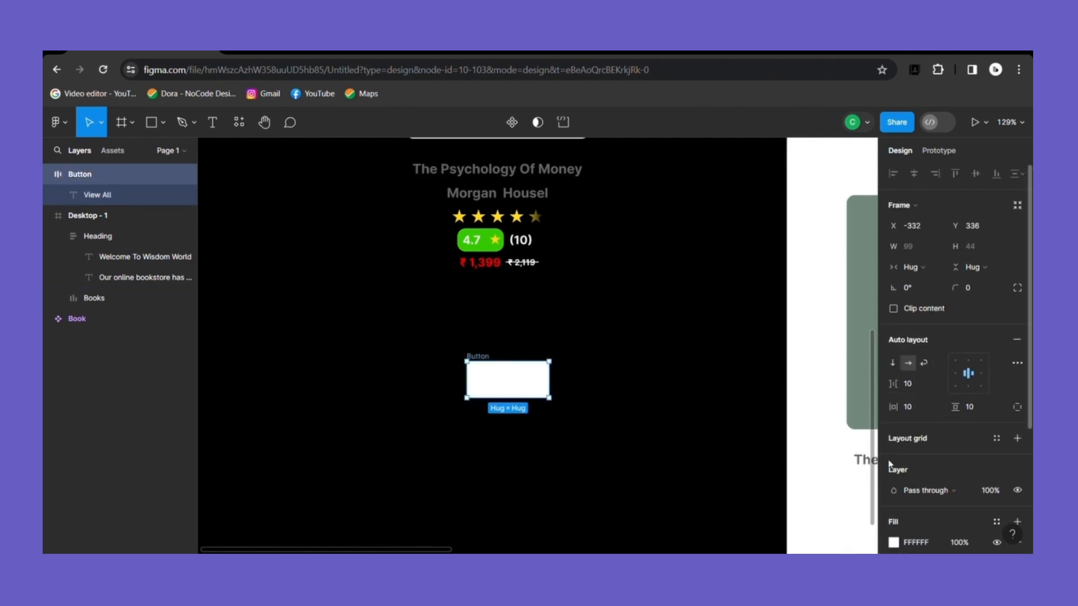
click(893, 543)
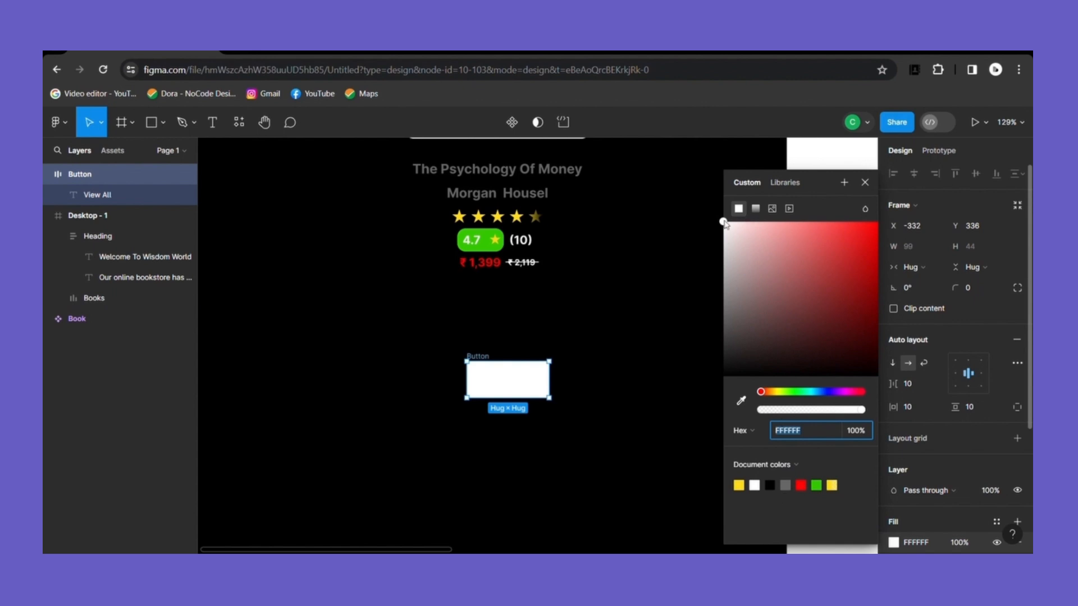
click(723, 223)
click(786, 485)
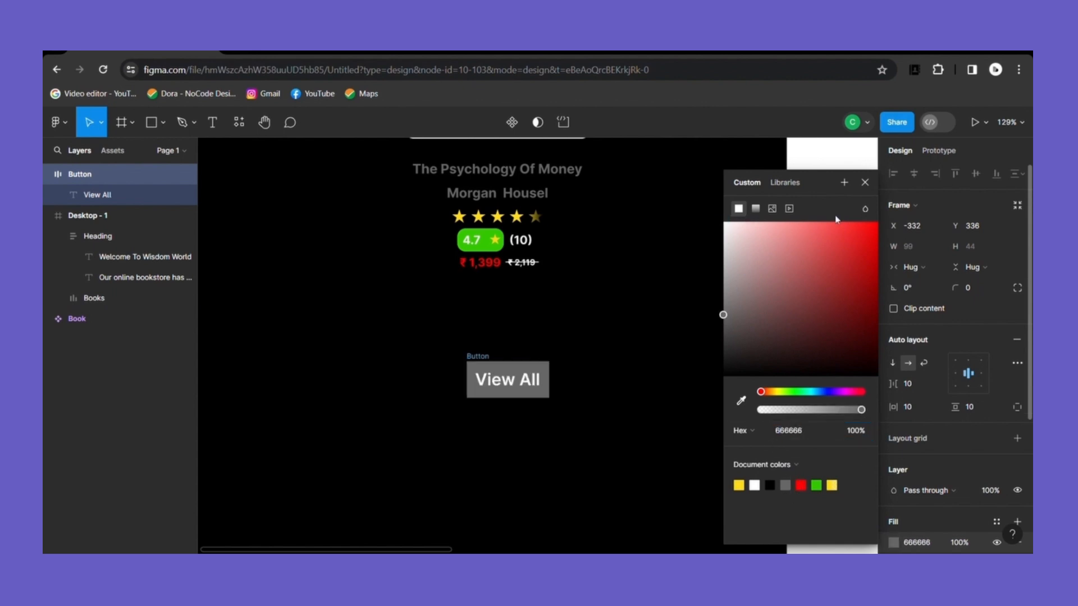
click(865, 182)
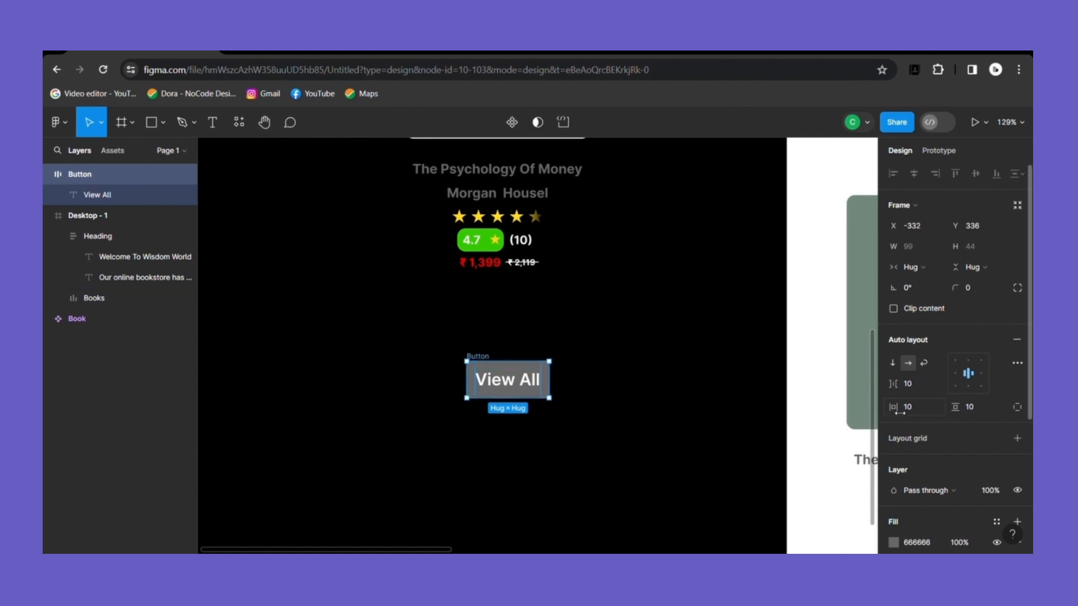
Increase the Button frame's horizontal padding to 64
drag(892, 410, 950, 411)
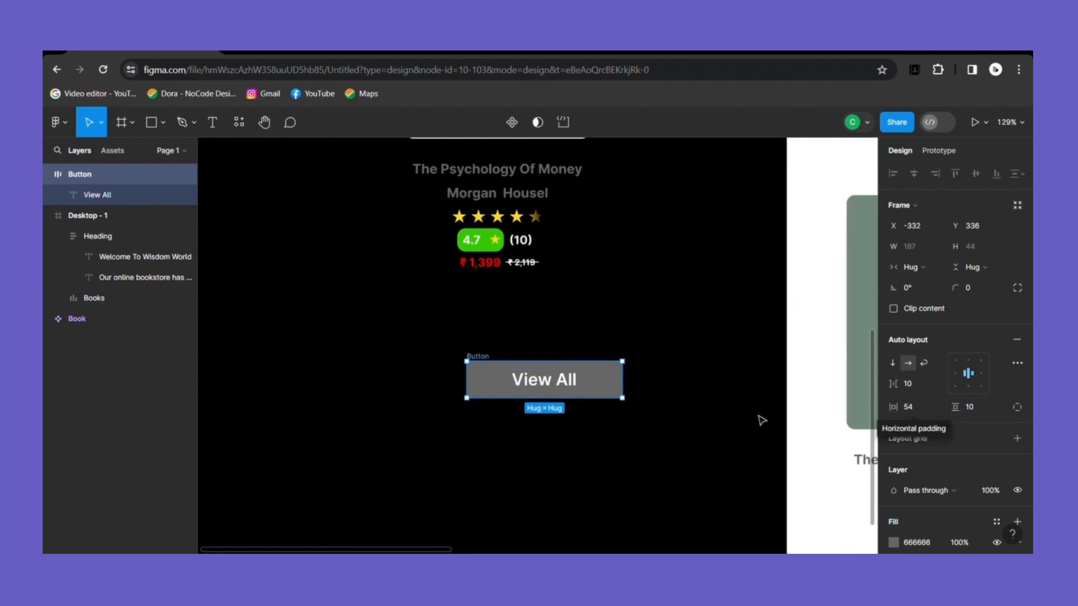
drag(894, 407, 905, 407)
click(723, 473)
Set the font size of the "View All" text inside the Button frame to 16
double_click(568, 387)
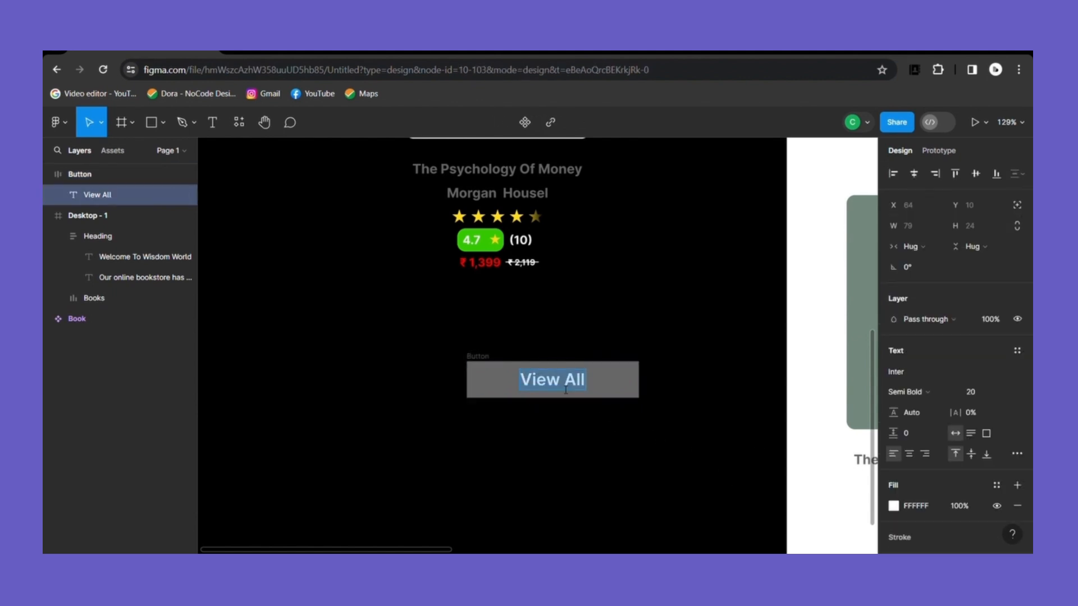
click(1004, 393)
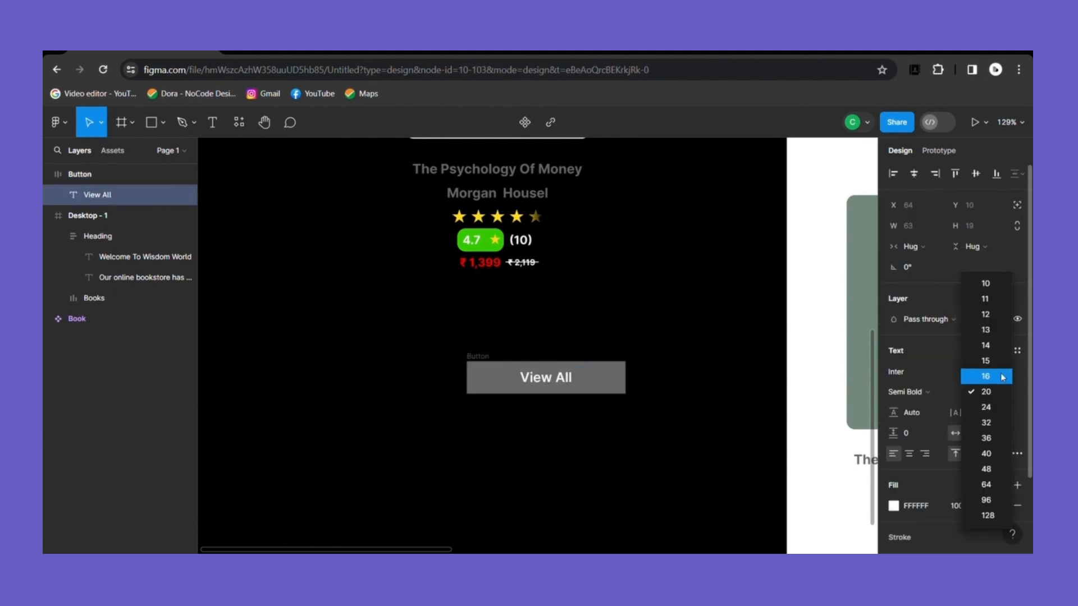
click(1004, 377)
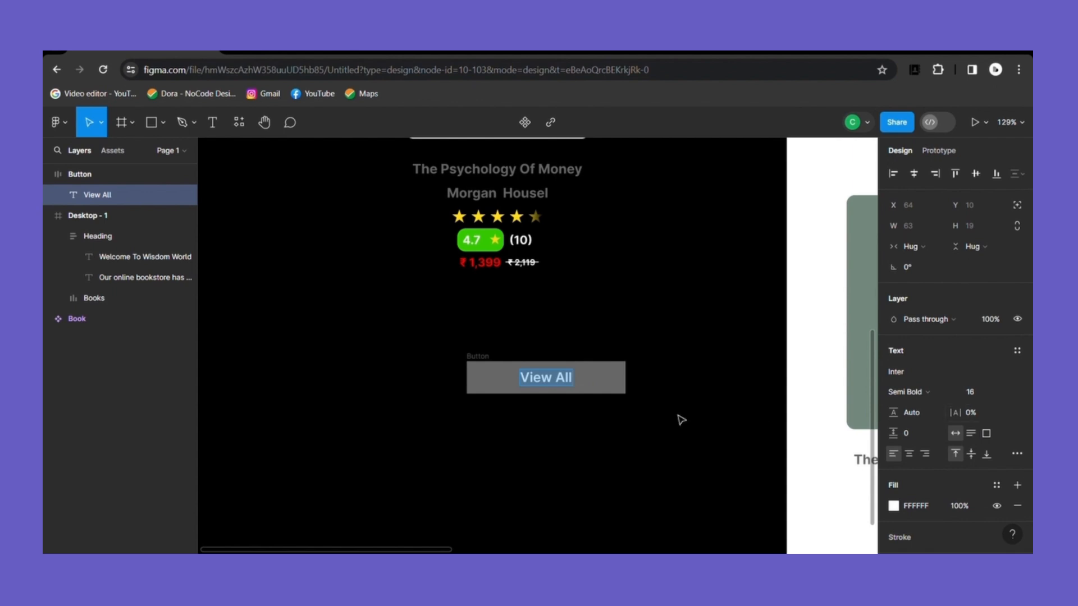
key(Escape)
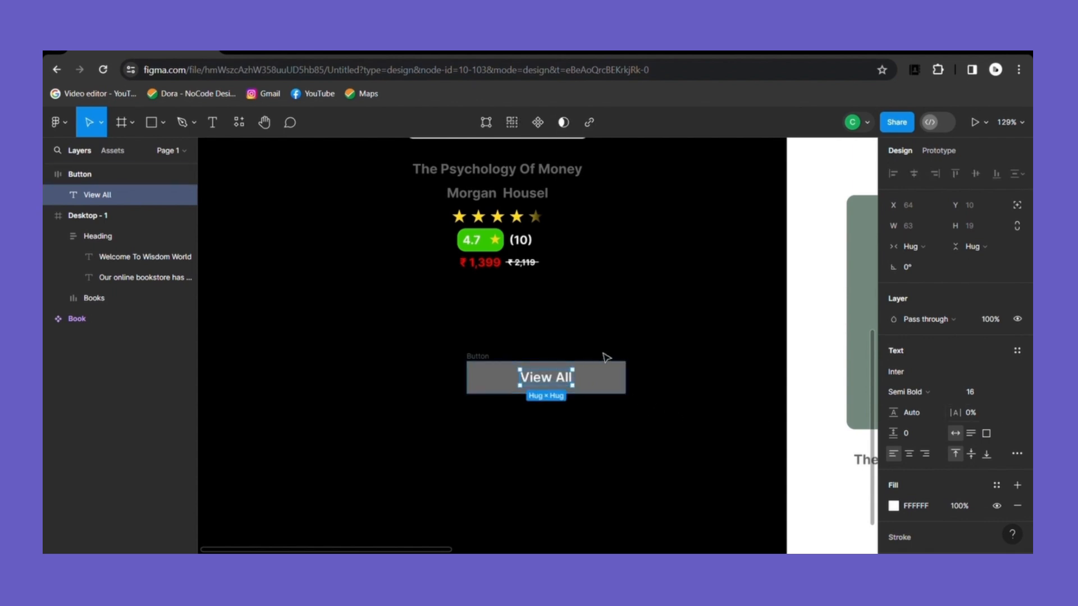
Round the Button frame's corners with a radius of 10
click(488, 364)
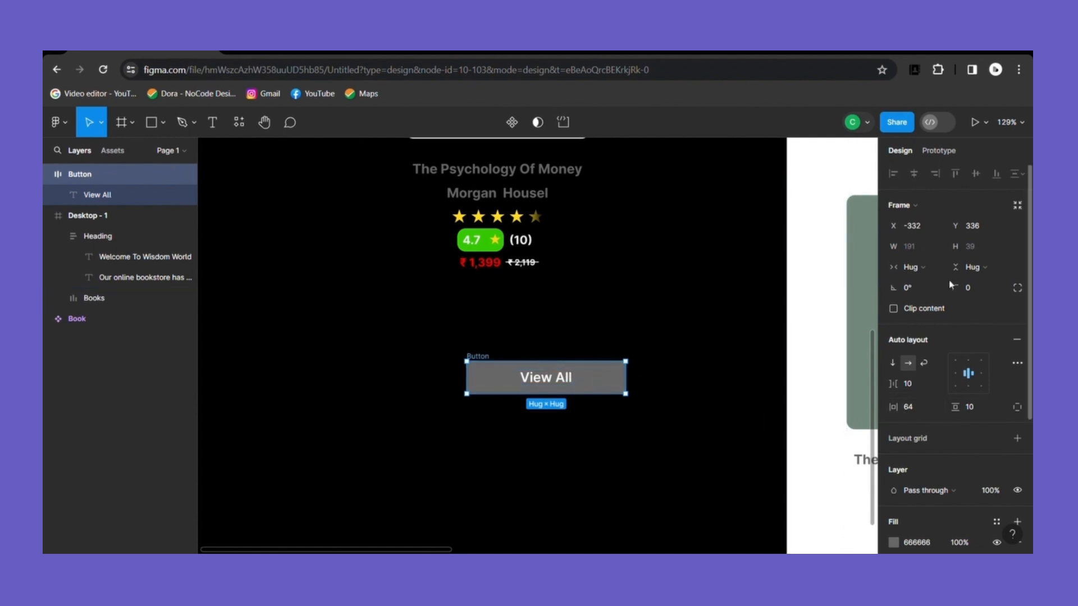
click(977, 293)
click(636, 428)
Turn the Button frame into a component and add a second variant below the default one
click(602, 392)
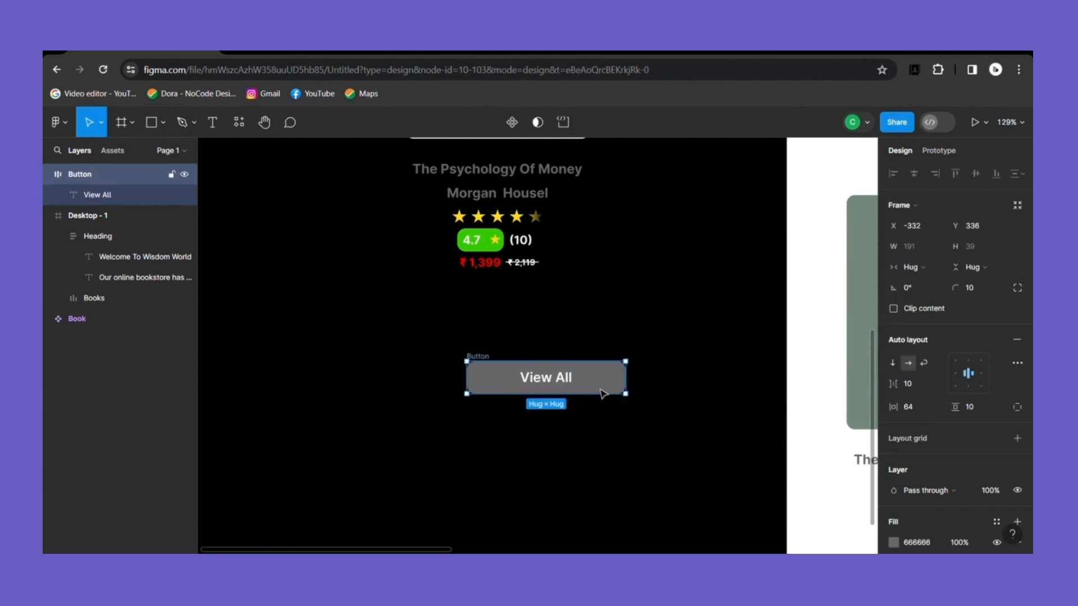
click(512, 123)
scroll(896, 395, down, 5)
Change the second button variant's fill to a lighter gray, about 9B9B9B
click(893, 442)
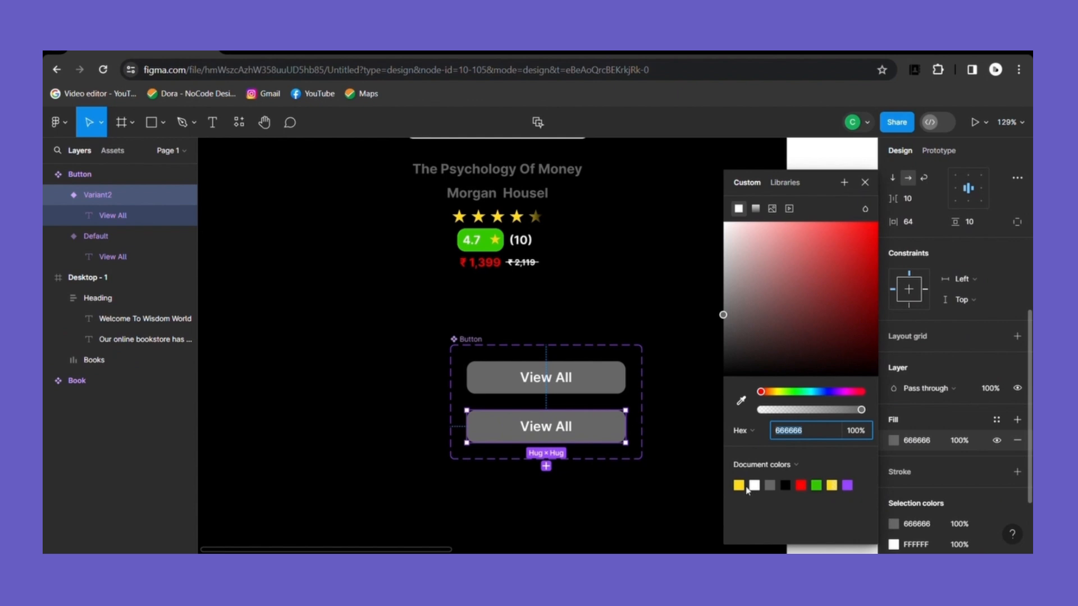
drag(724, 316, 709, 284)
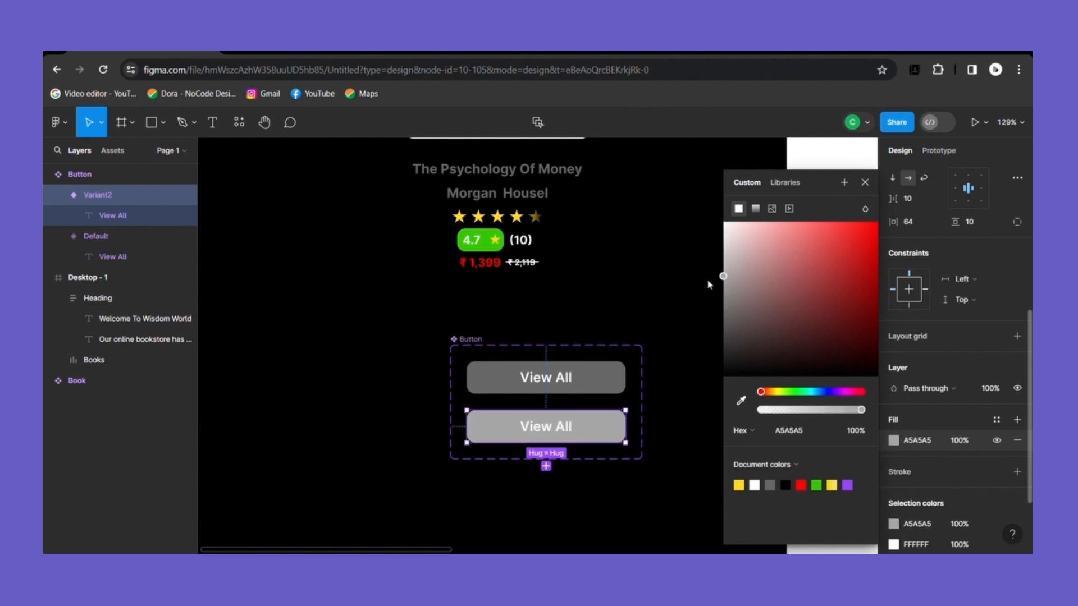
drag(723, 276, 725, 291)
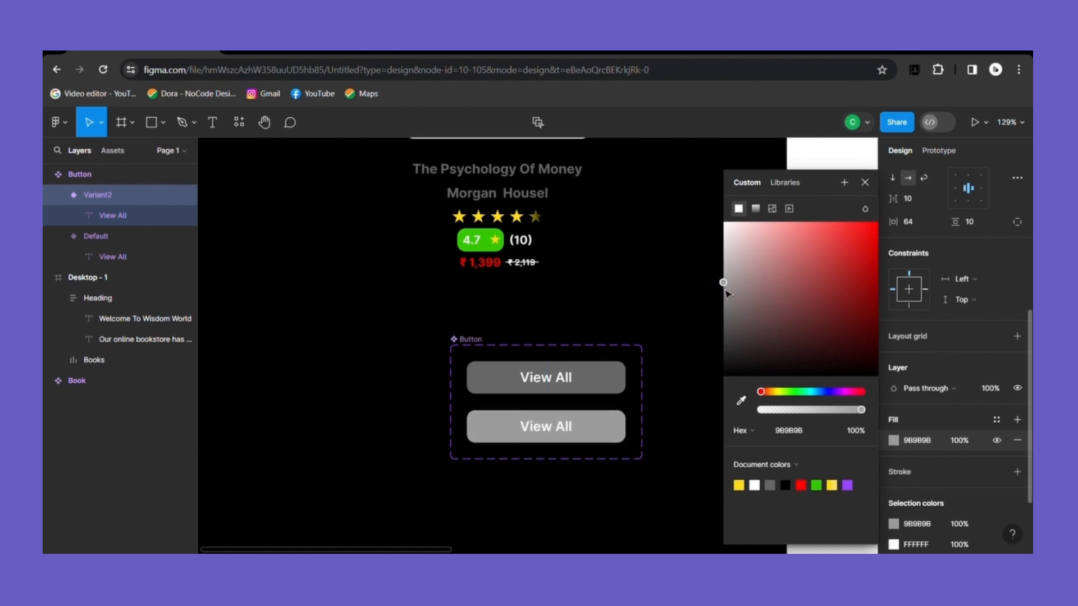
click(864, 182)
click(698, 329)
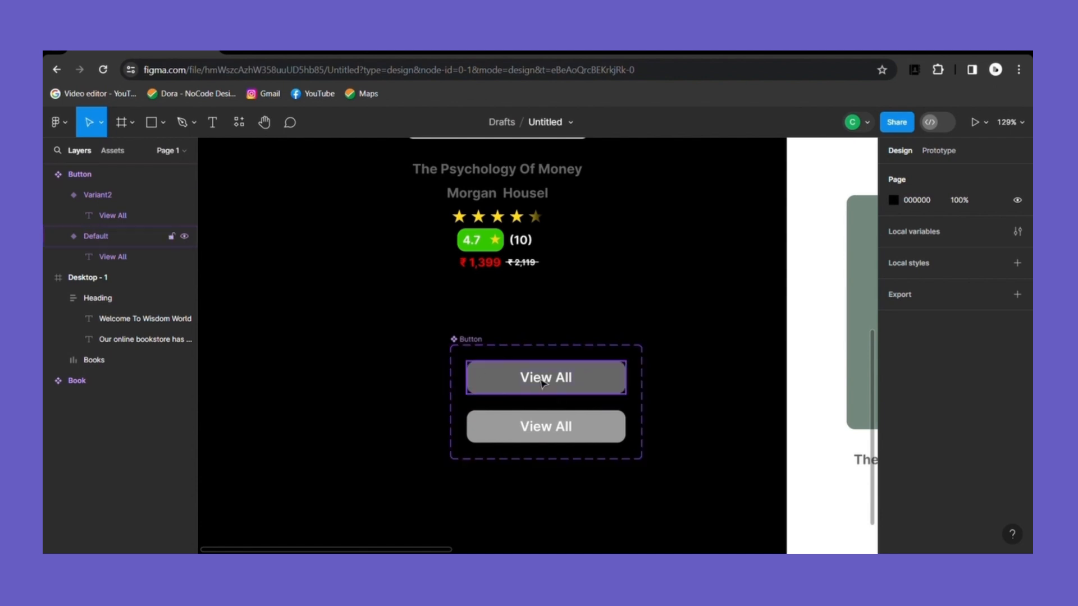
Rename the Button component set's variant property to "State"
click(559, 426)
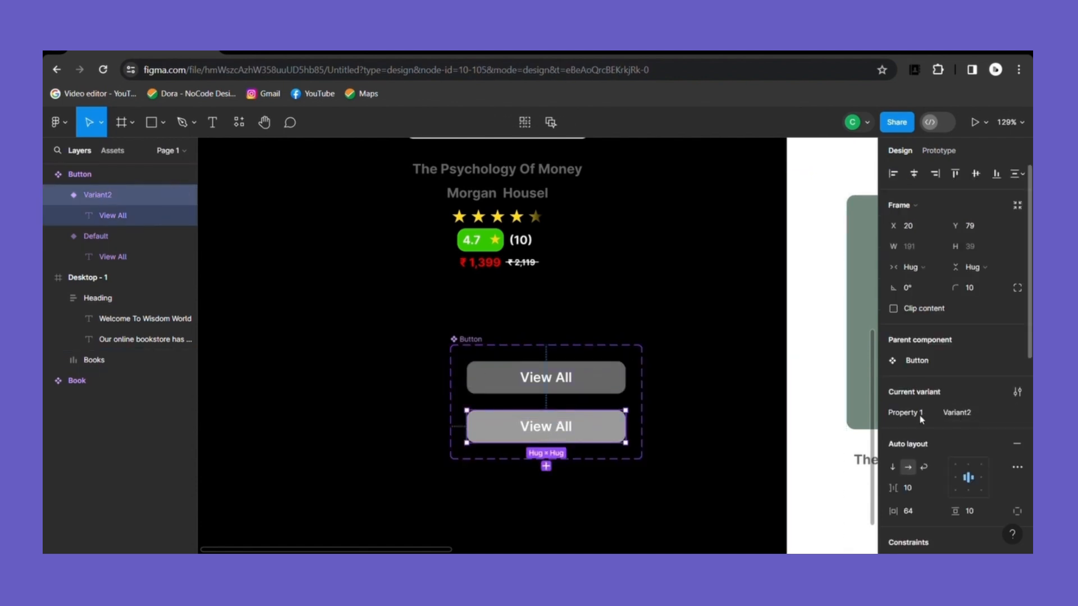
click(477, 343)
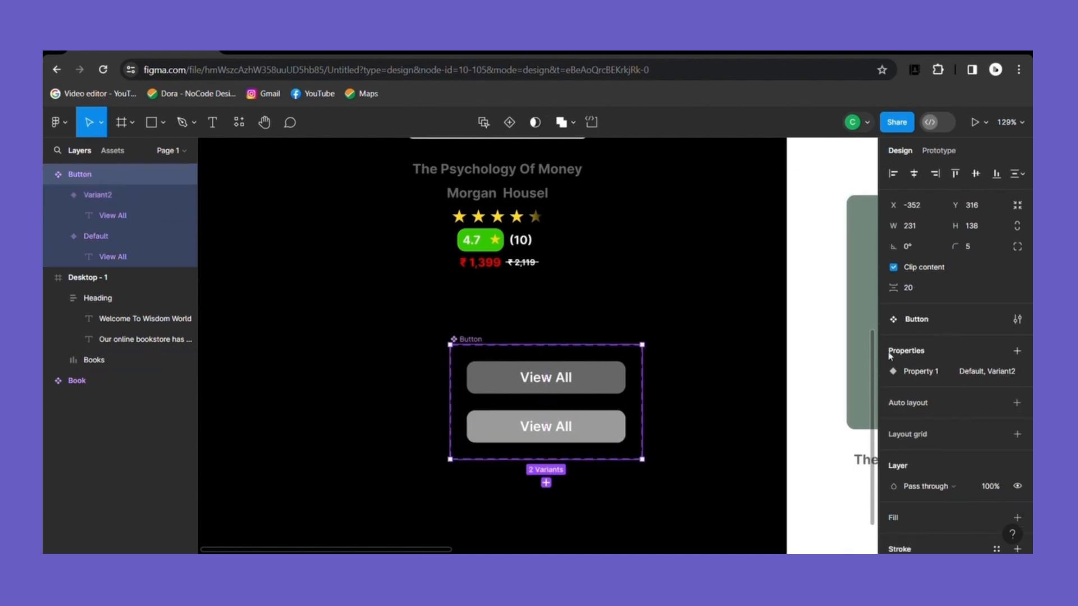
click(936, 372)
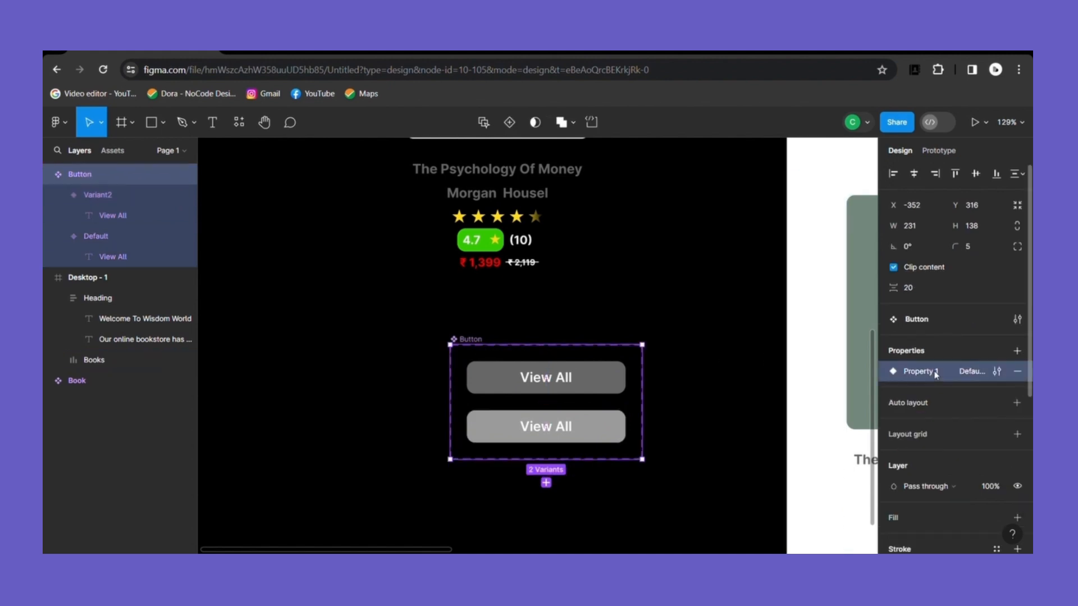
double_click(980, 375)
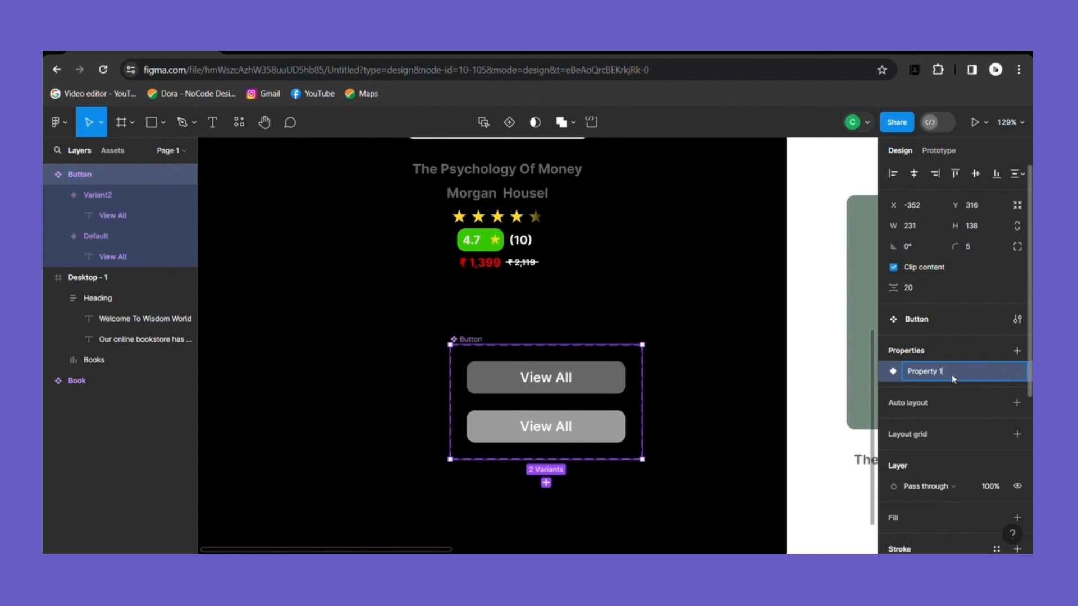
key(BackSpace)
key(BackSpace)
key(BackSpace)
key(BackSpace)
key(BackSpace)
key(BackSpace)
text(State)
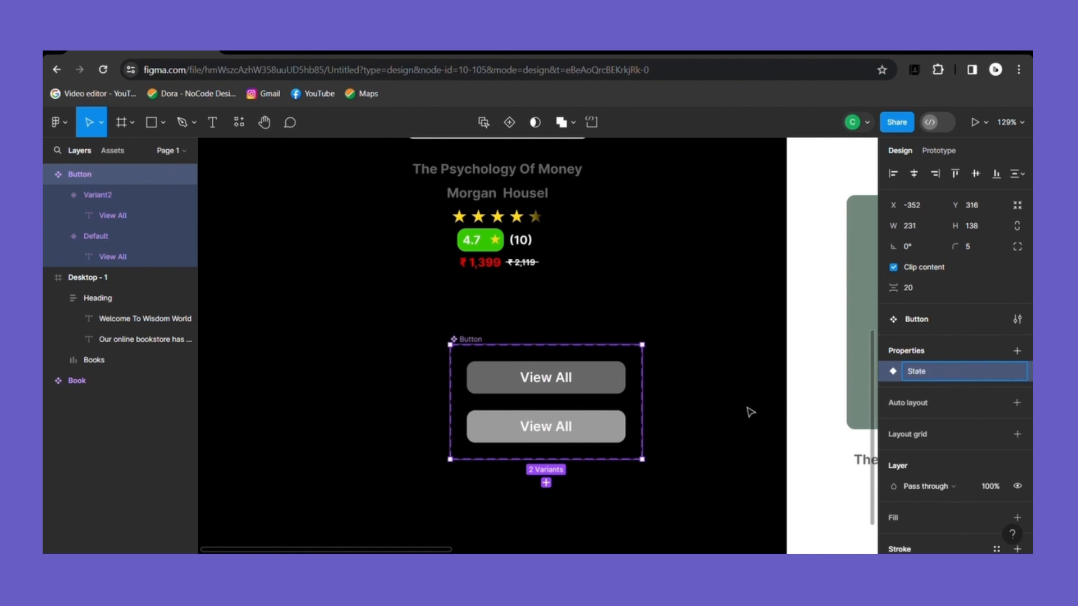
click(710, 414)
Rename the State property's second value to "Hover"
click(482, 352)
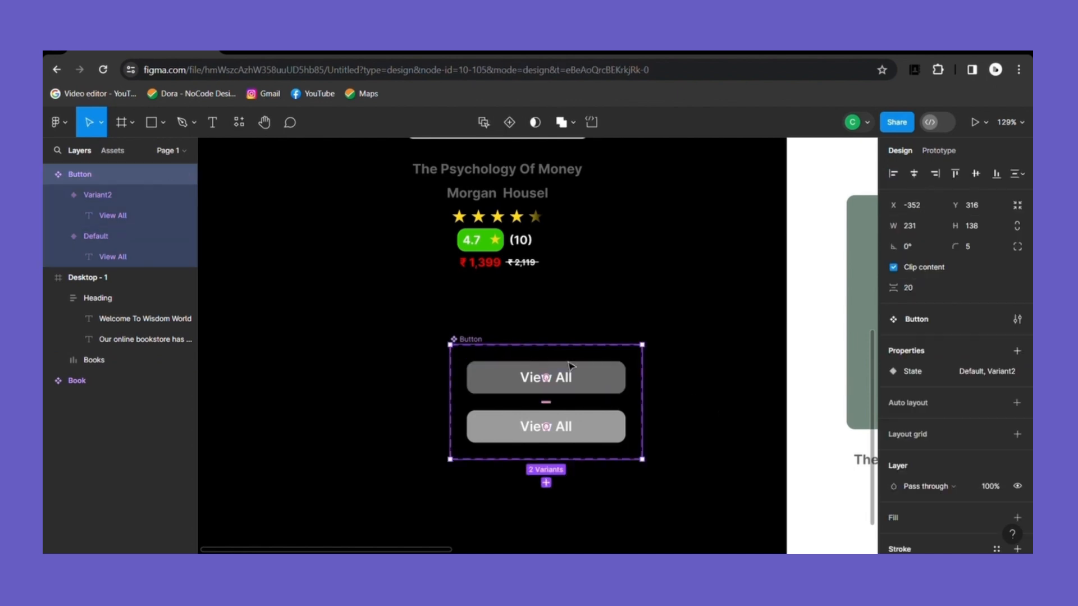
click(996, 371)
double_click(728, 474)
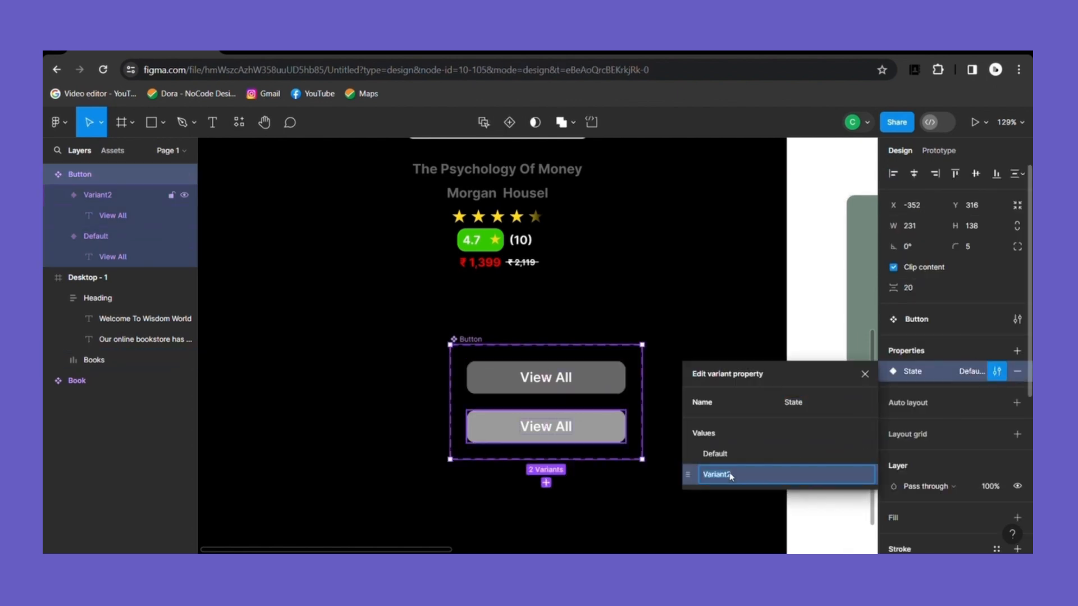
text(Hover)
click(870, 372)
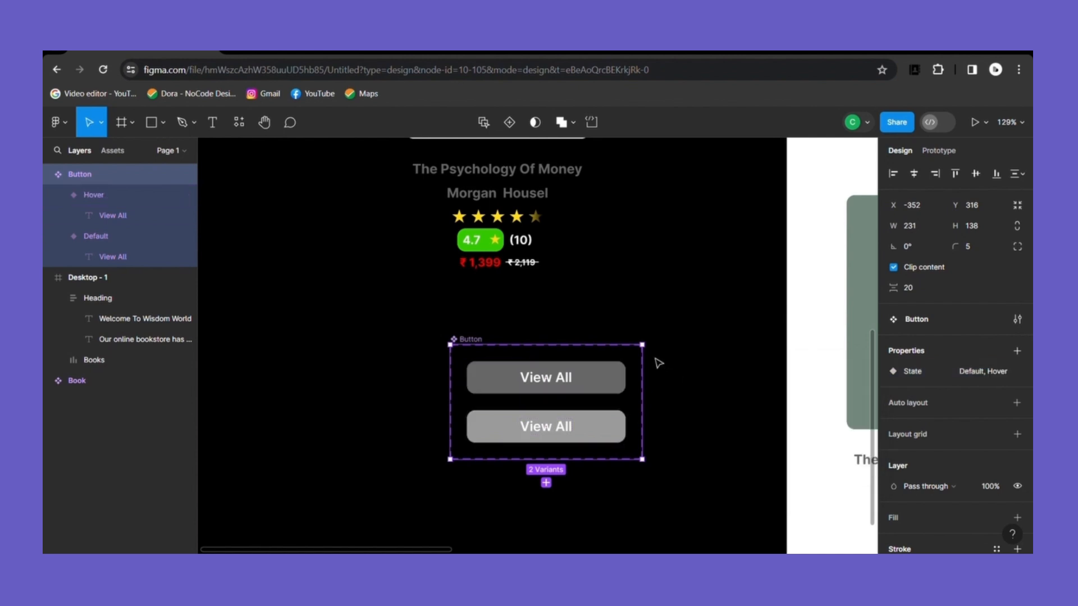
Insert a default Button instance from the local components and place it below the subheading inside the Heading frame
click(114, 150)
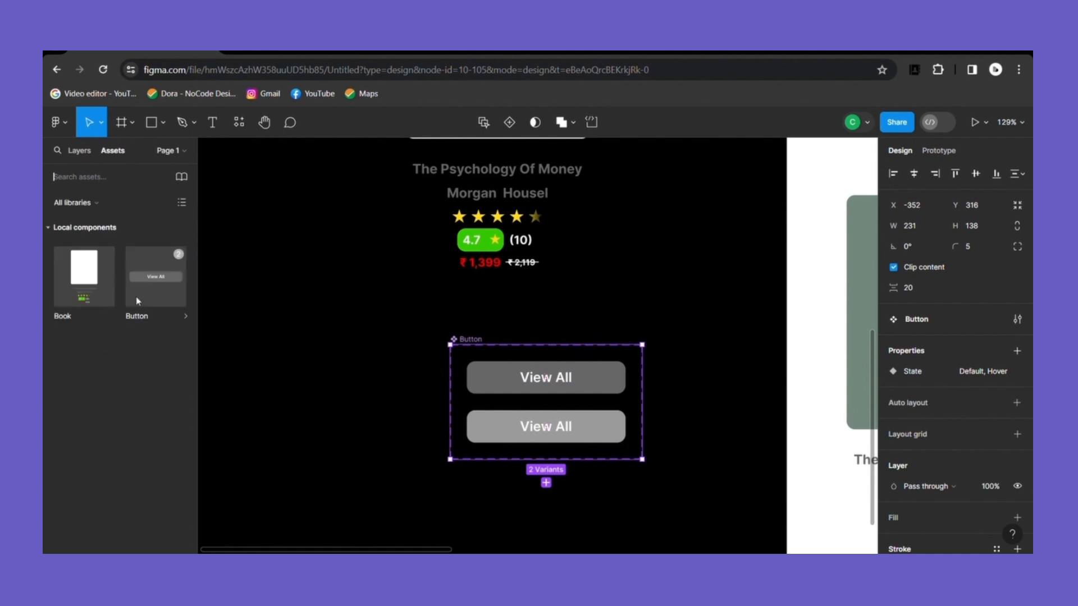
drag(145, 285, 813, 171)
scroll(464, 544, right, 8)
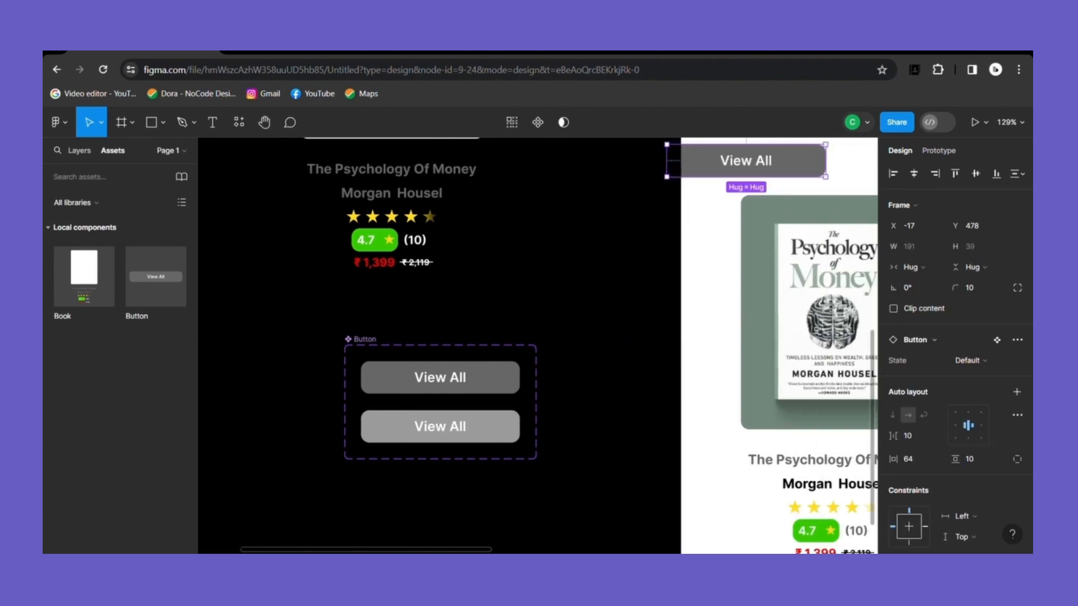
scroll(592, 309, down, 5)
scroll(770, 243, down, 1)
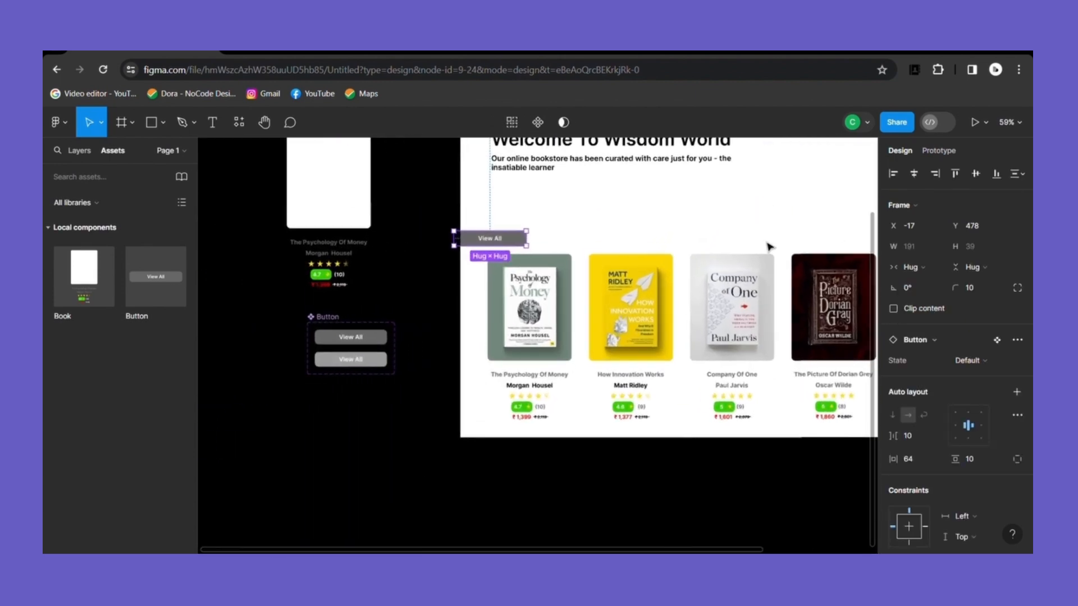
scroll(730, 253, up, 2)
scroll(351, 336, right, 5)
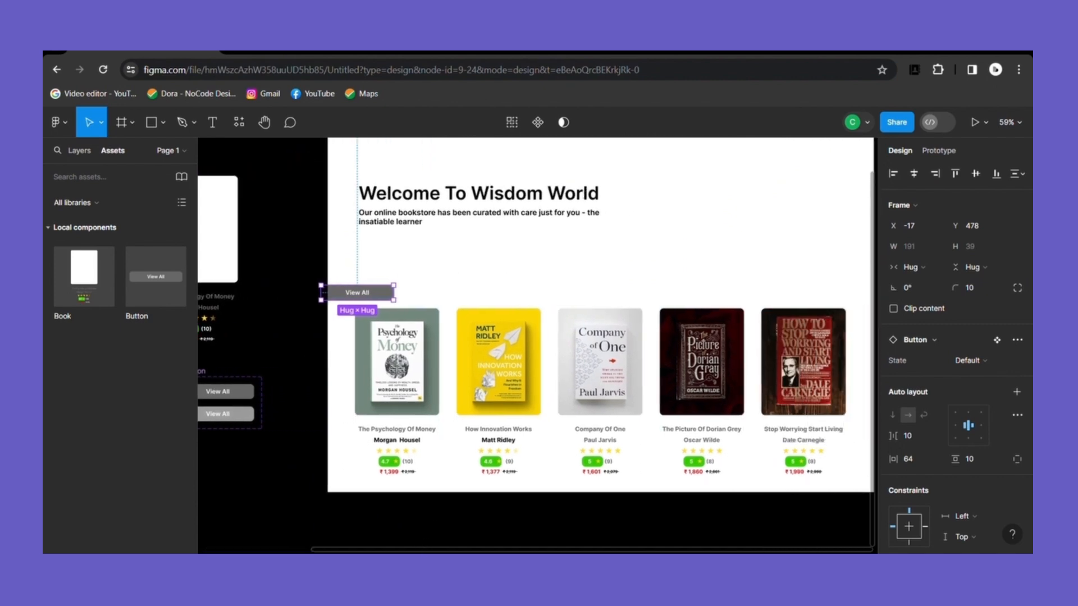
drag(331, 294, 366, 233)
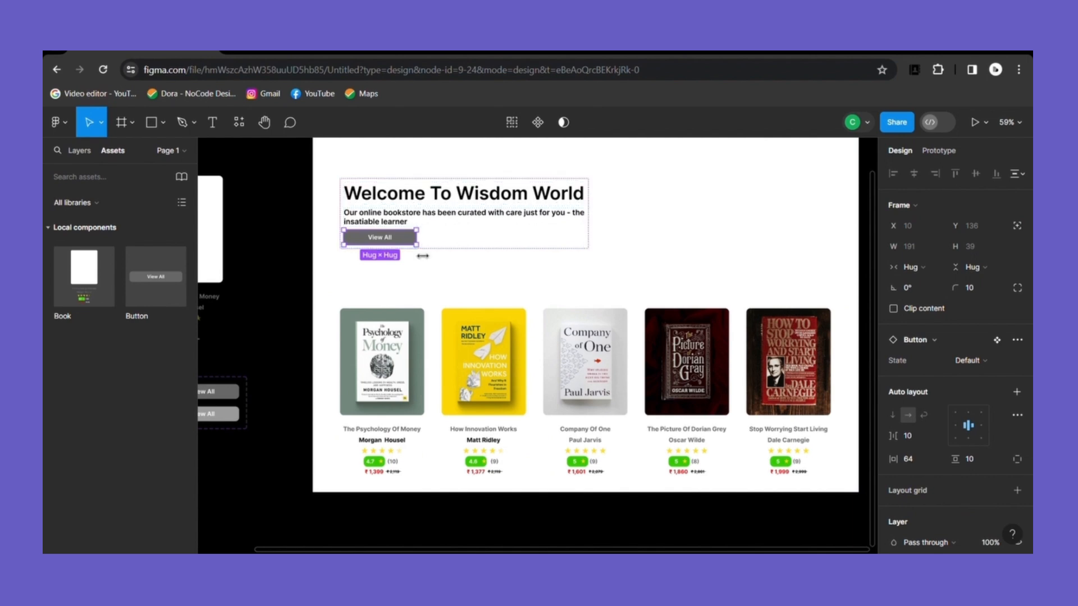
Increase the vertical gap between the Heading frame's items to 22
click(546, 283)
click(533, 193)
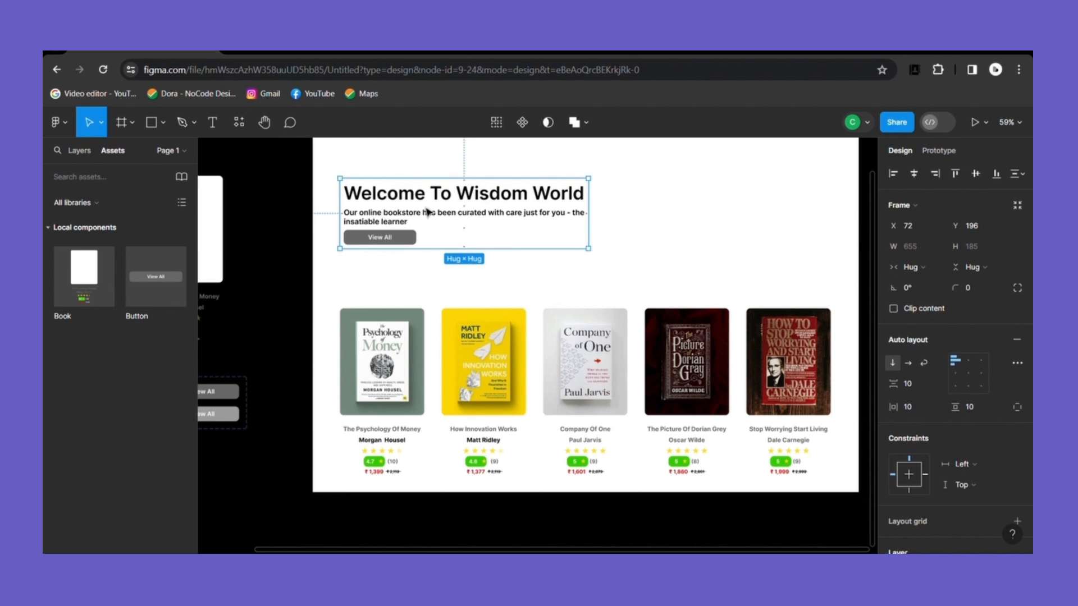
drag(888, 386, 898, 385)
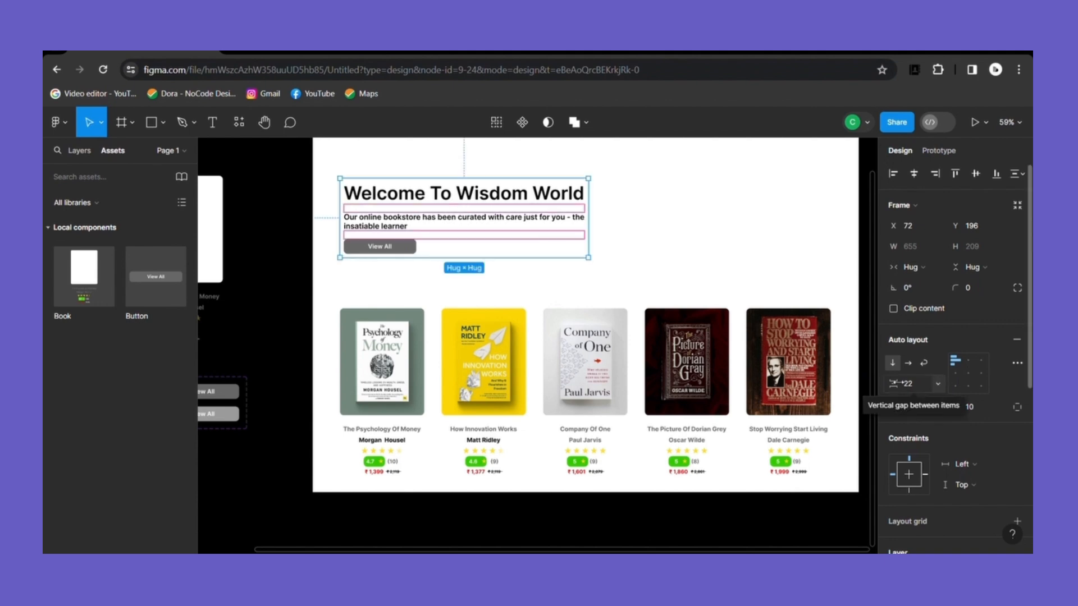
Narrow the subheading text box to a fixed width of 491 so it wraps onto two lines
double_click(461, 224)
double_click(461, 223)
key(Escape)
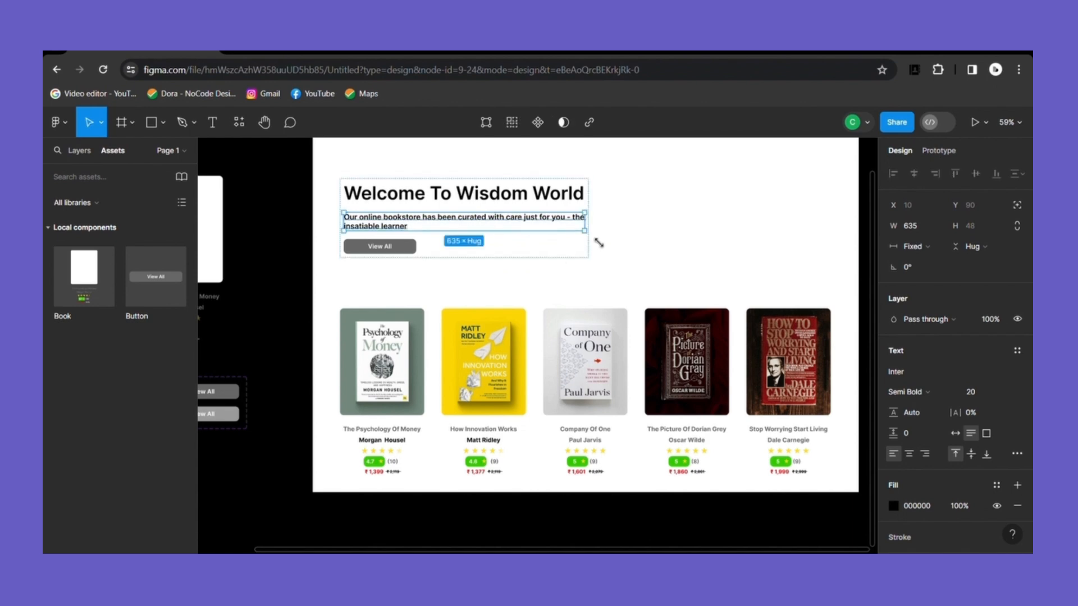
click(936, 246)
click(920, 260)
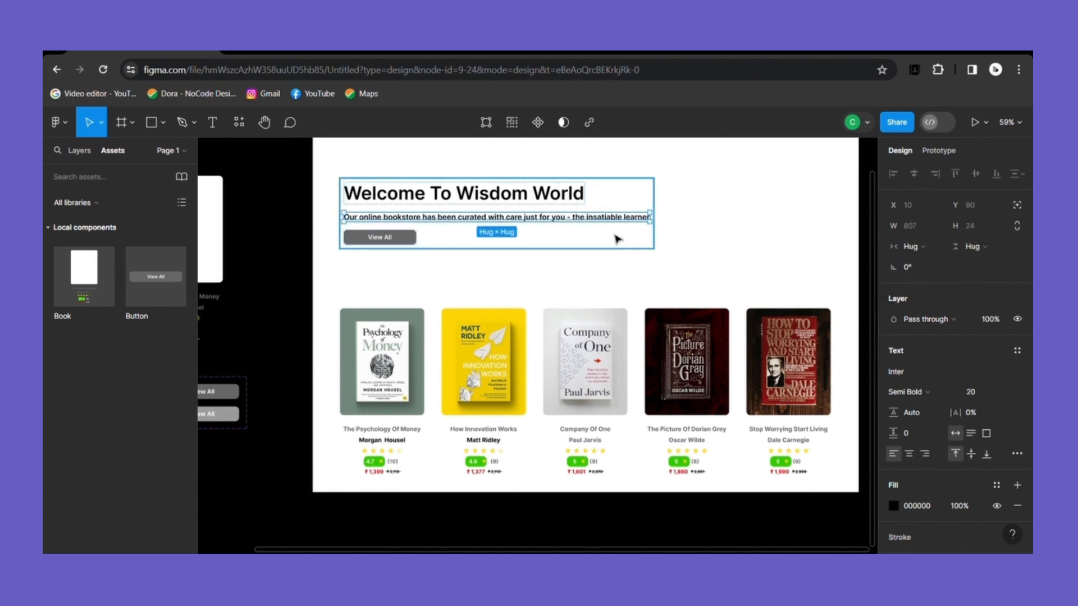
drag(660, 228, 531, 237)
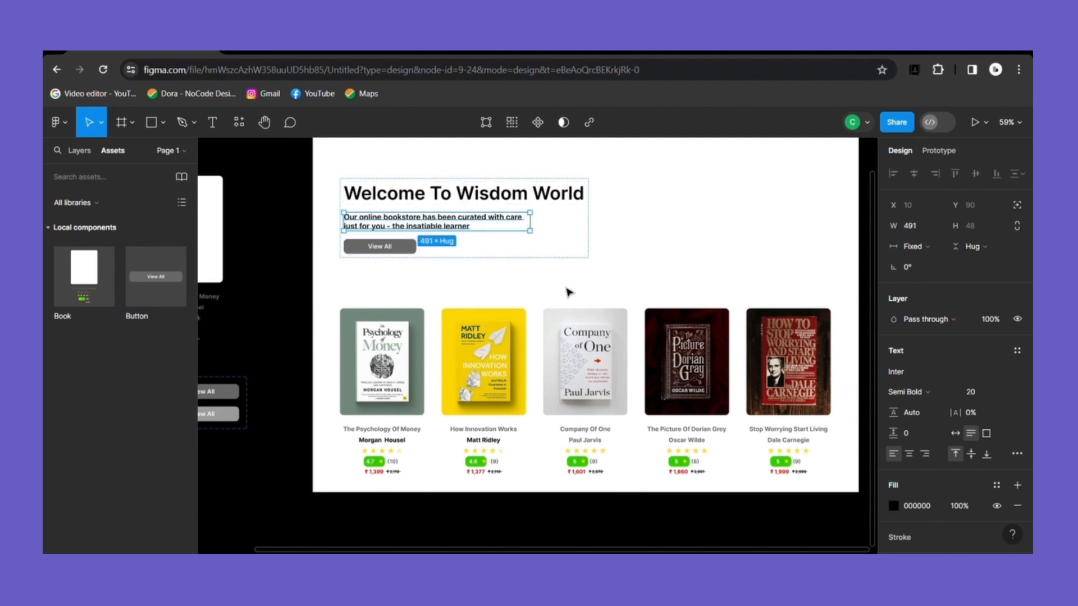
Set the vertical gap between the Heading frame's items to 27
click(570, 288)
click(557, 225)
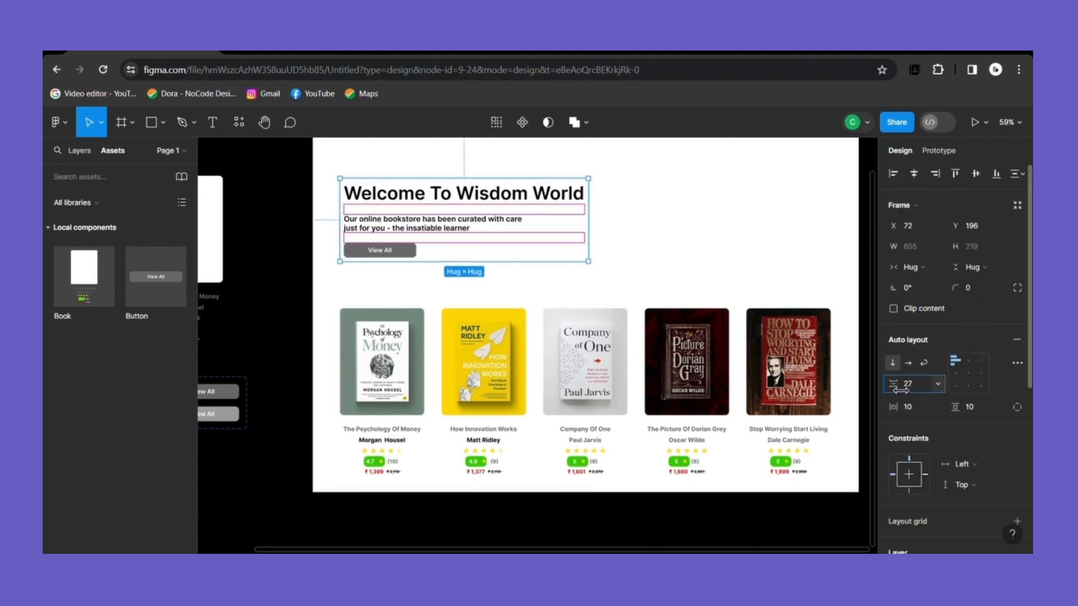
click(652, 257)
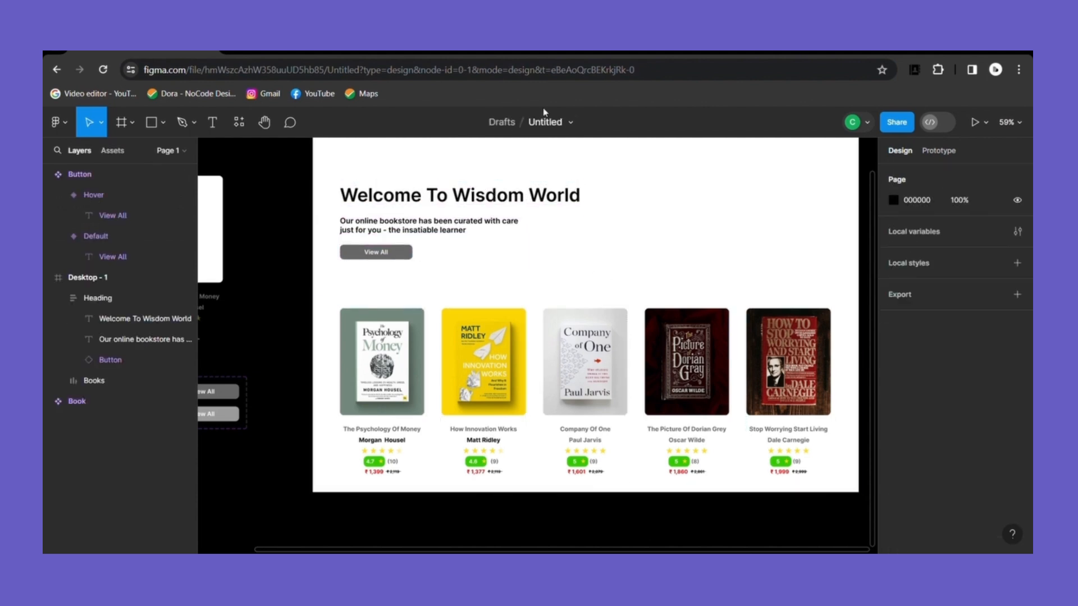
Resize the Heading frame to a fixed width of 1294 starting at X 72, in line with the book cards
click(458, 212)
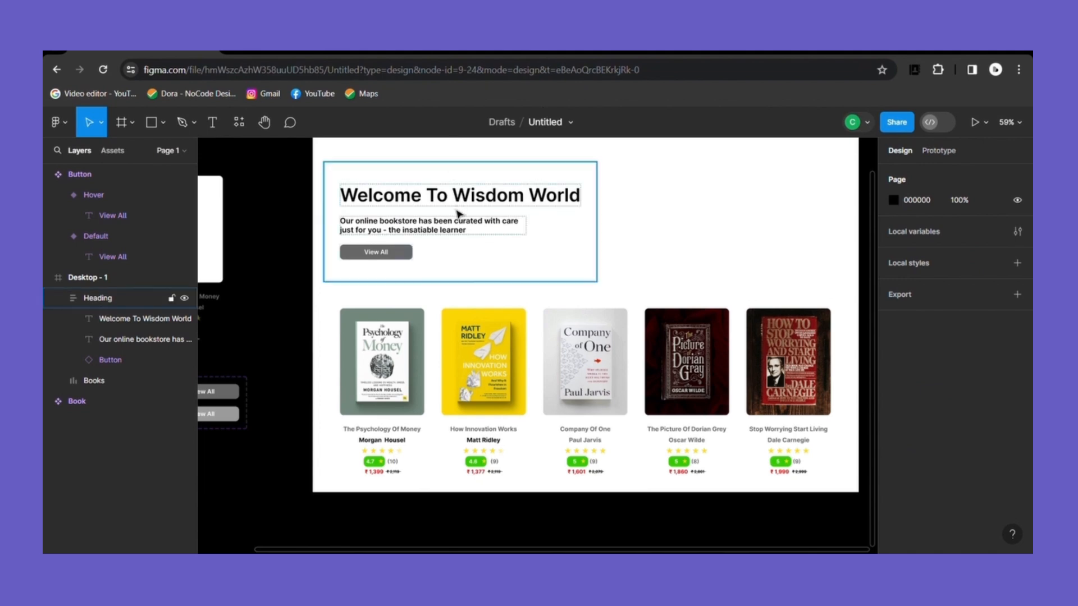
mouse_move(608, 231)
mouse_down()
mouse_move(844, 244)
mouse_move(831, 244)
mouse_up()
drag(324, 241, 341, 241)
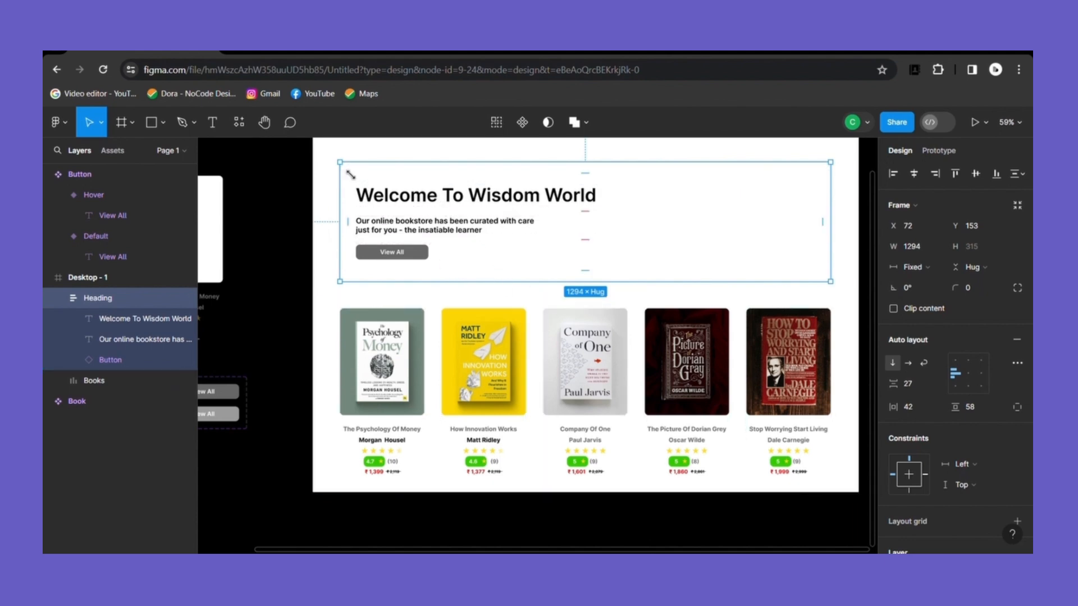
Set the Heading frame's horizontal padding to 0 and its vertical gap to 36
drag(887, 407, 835, 406)
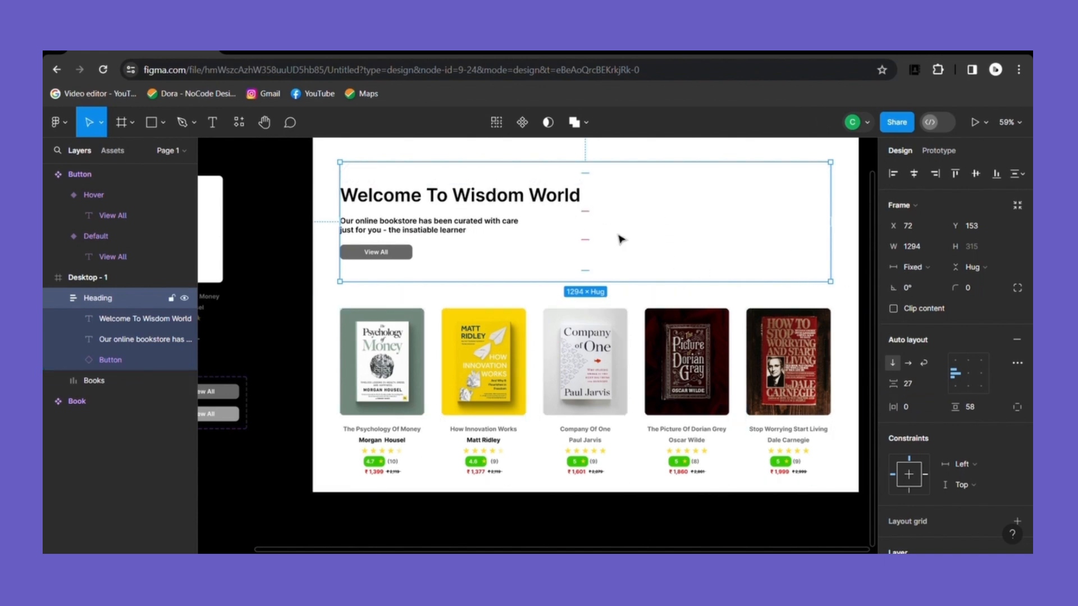
drag(898, 387, 904, 386)
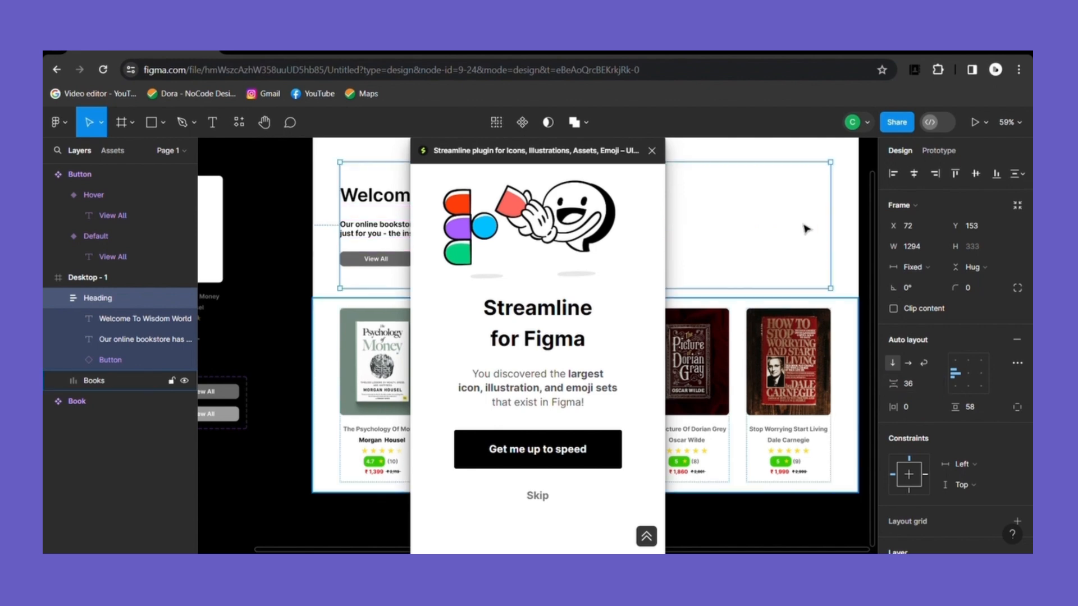
Fill the Heading frame with the abstract blue-and-peach image and set its horizontal padding to 10
click(553, 491)
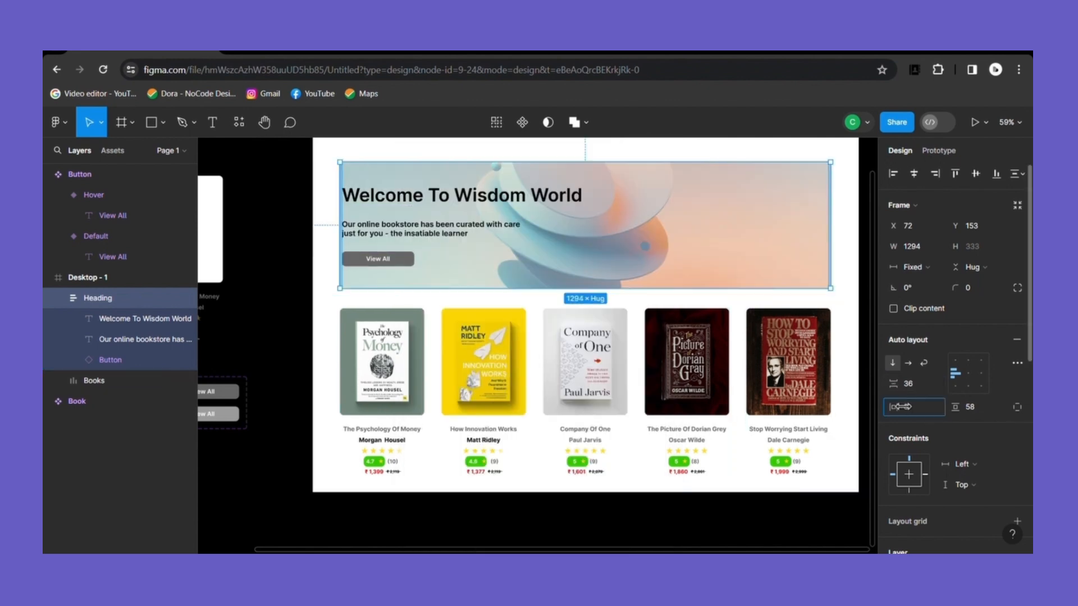
drag(907, 406, 910, 416)
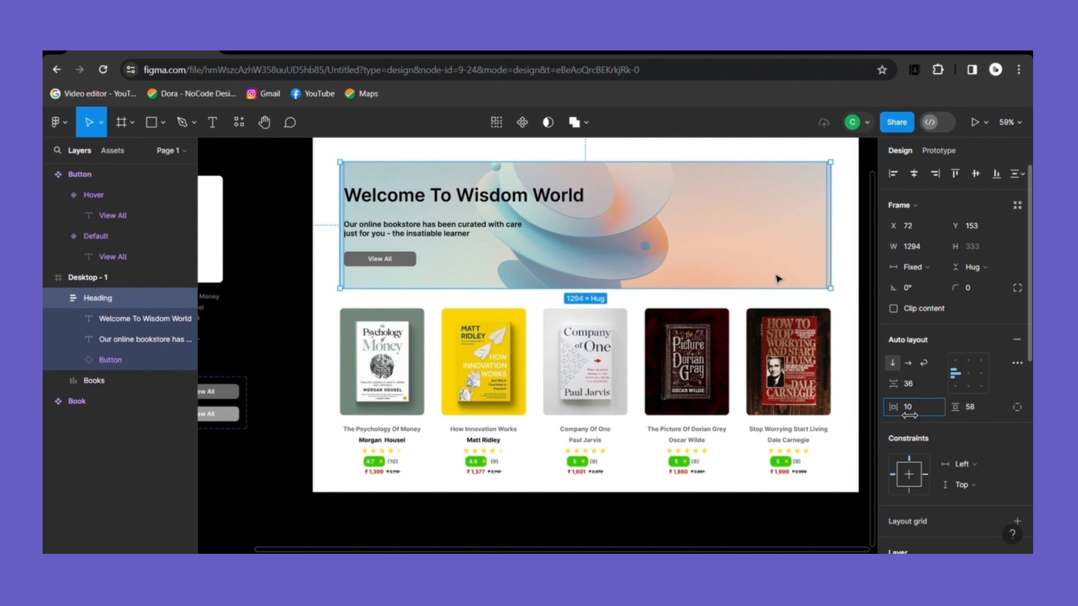
click(842, 303)
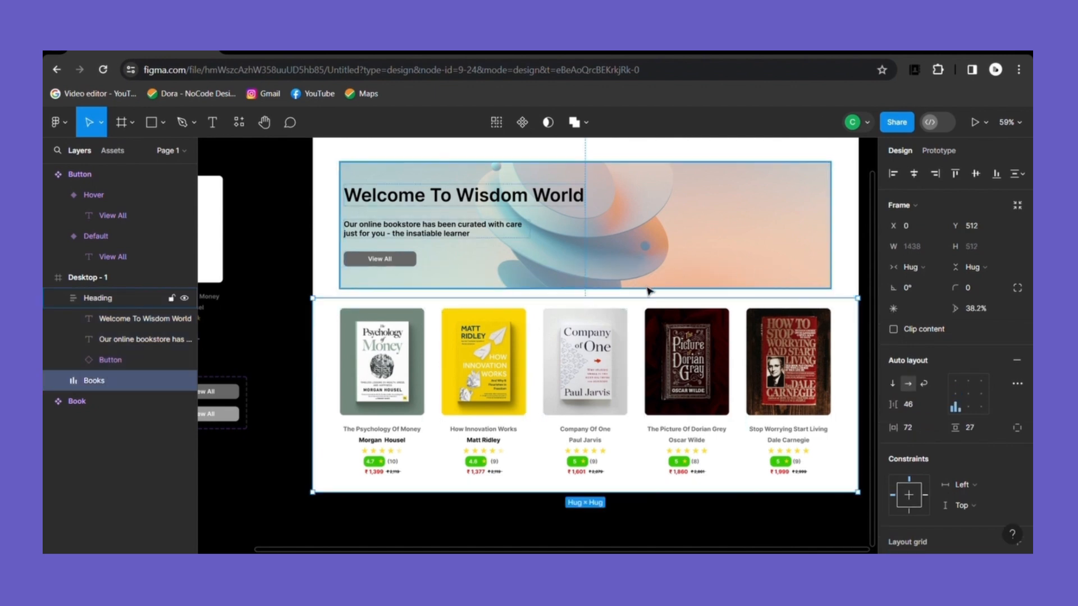
Round the Heading frame's corners with a radius of 20
click(648, 288)
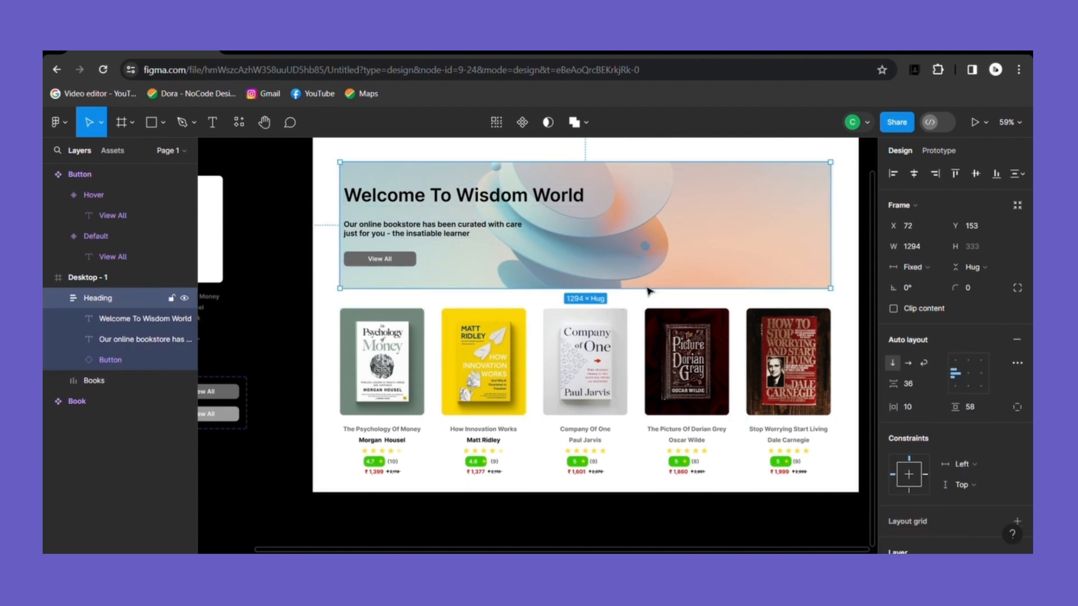
click(978, 293)
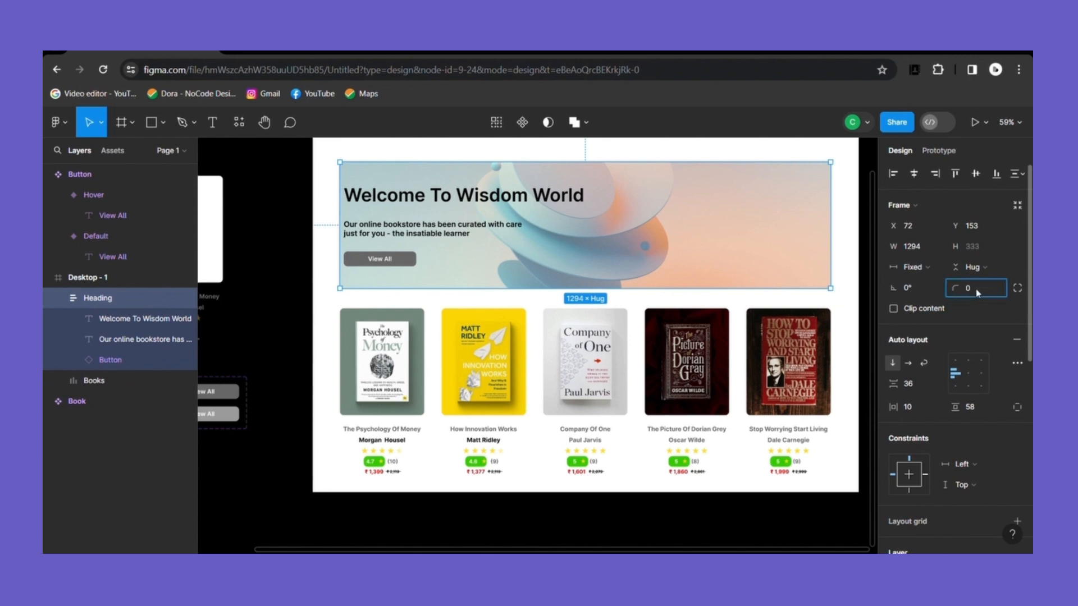
click(716, 255)
click(852, 271)
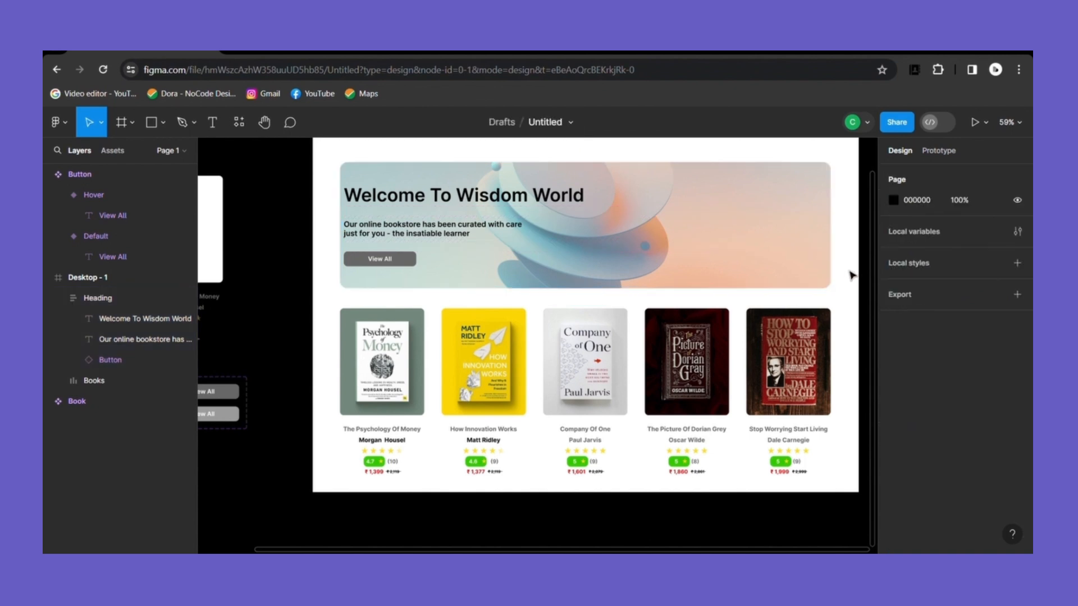
Increase the Heading frame's horizontal padding to 40
scroll(758, 264, up, 2)
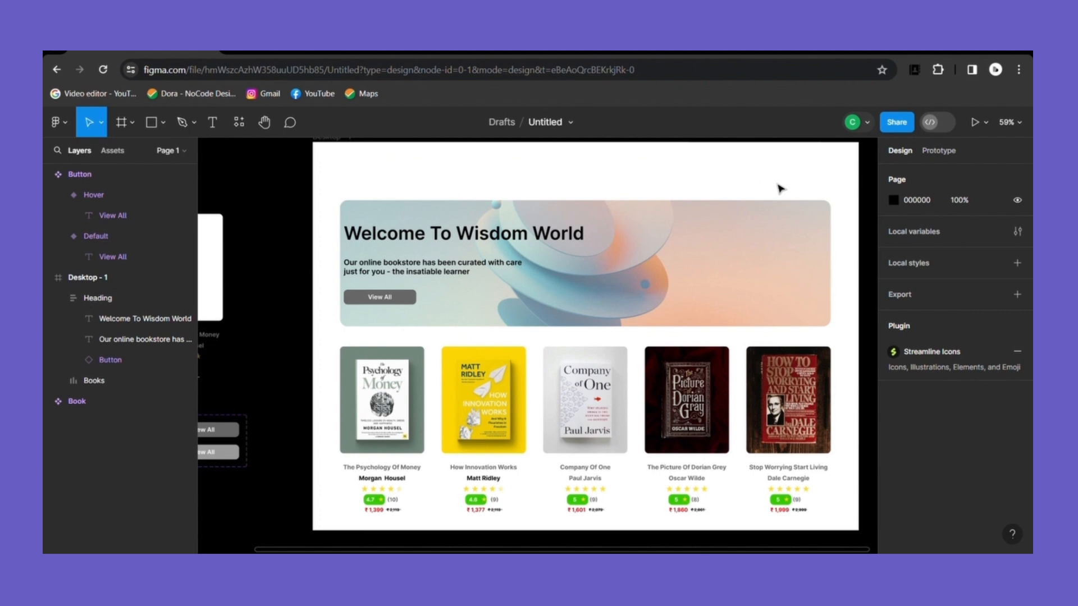
click(495, 262)
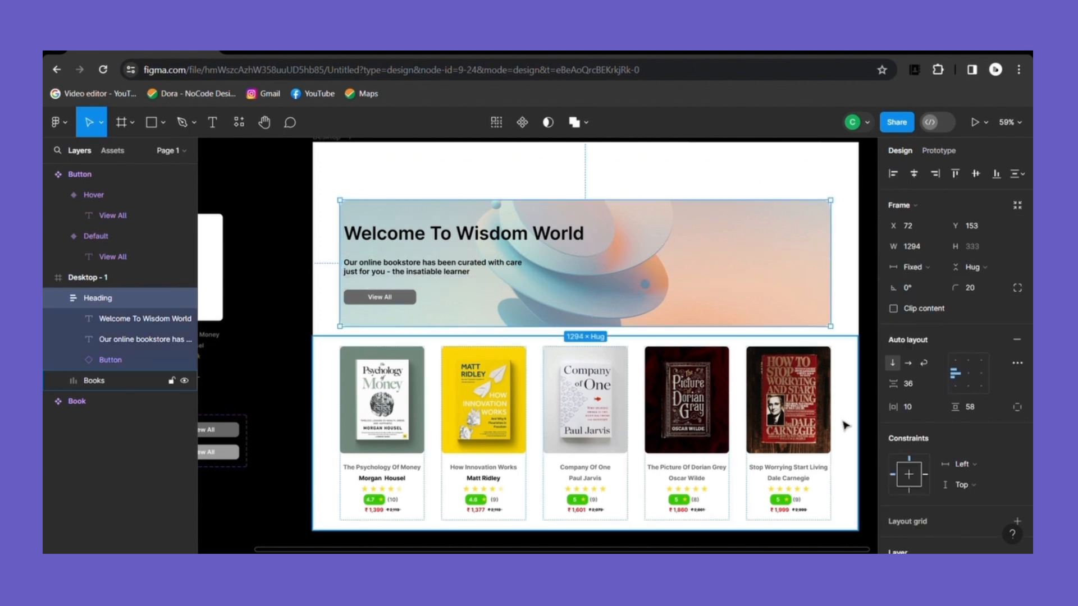
drag(894, 407, 934, 407)
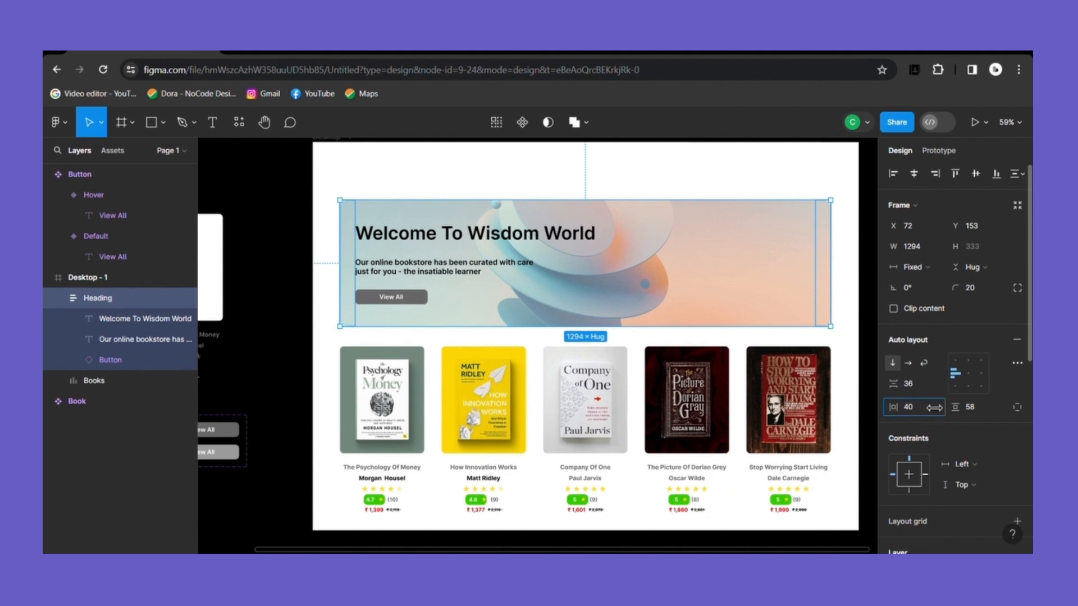
click(818, 189)
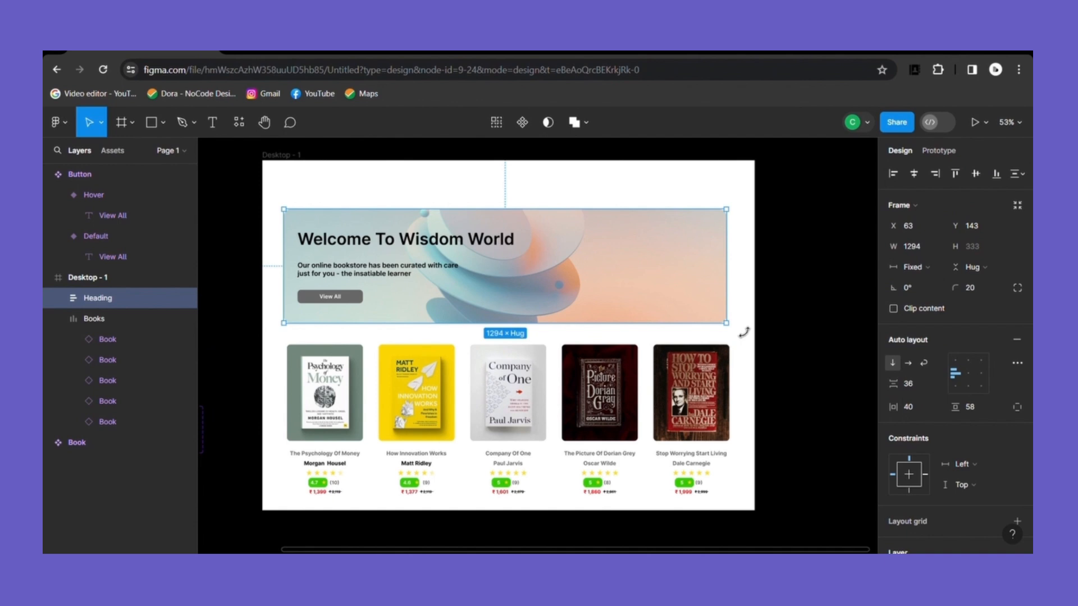
Wrap the Heading frame in an auto layout frame and rename the new frame "Header"
key(shift+a)
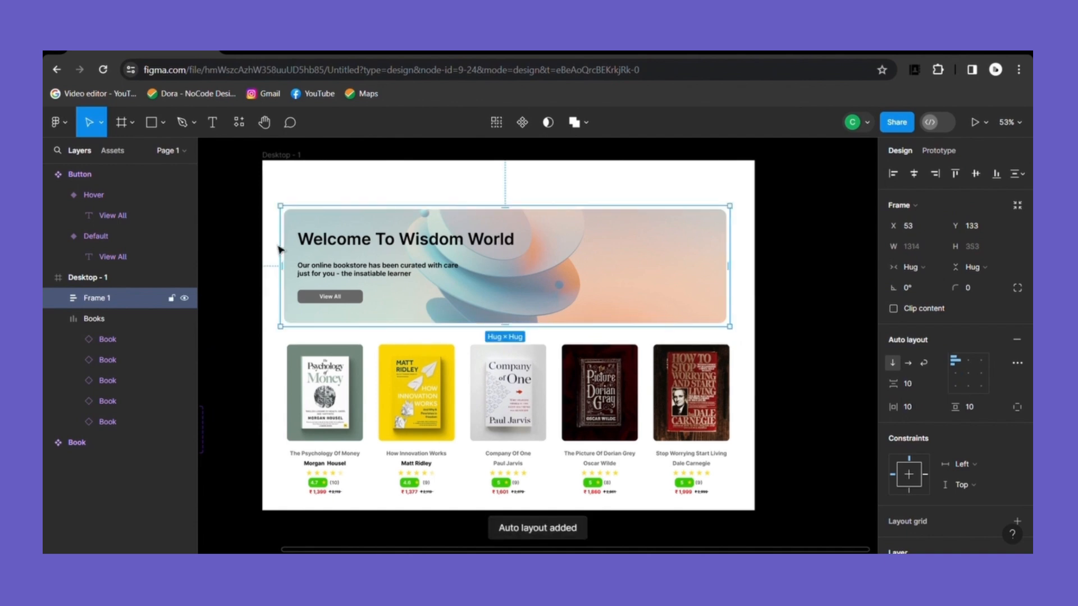
double_click(106, 300)
key(BackSpace)
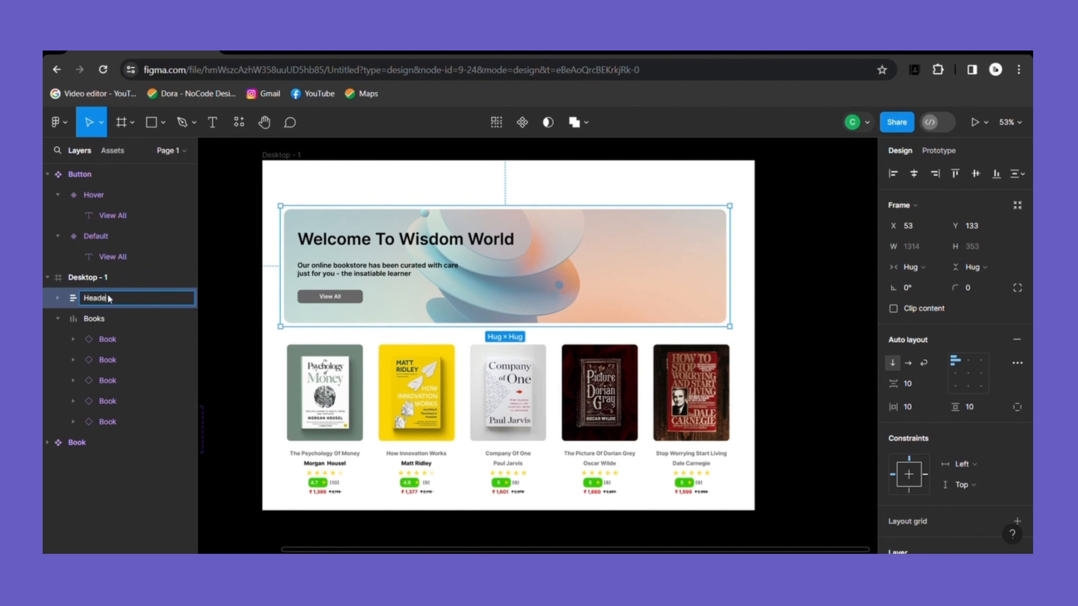
key(Return)
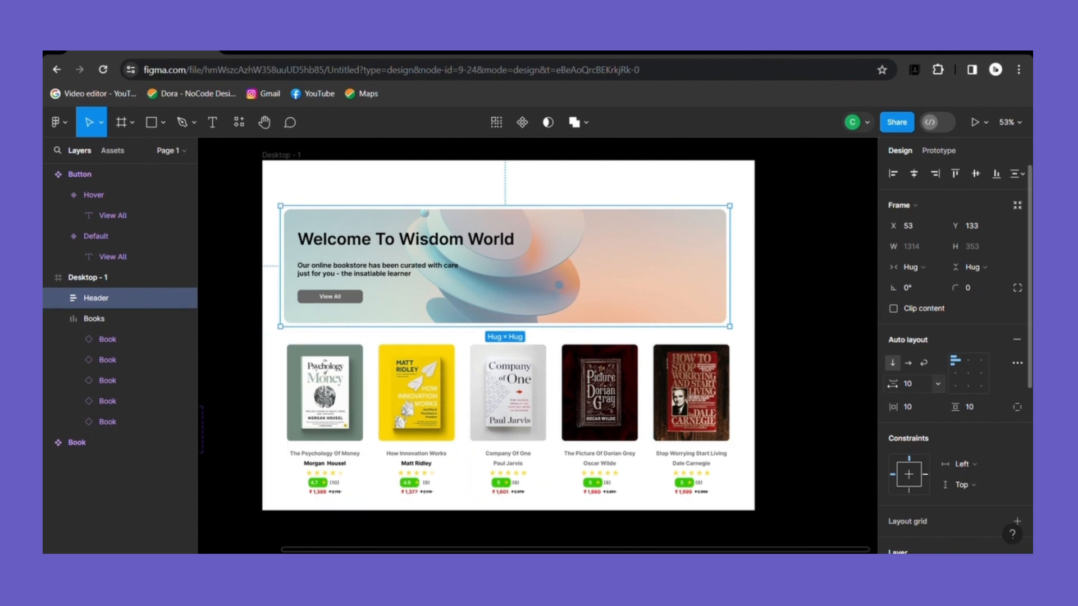
Set the Header frame's horizontal padding to 72 and move the frame up to about Y 113
drag(893, 409, 941, 408)
drag(522, 292, 506, 295)
drag(894, 407, 923, 409)
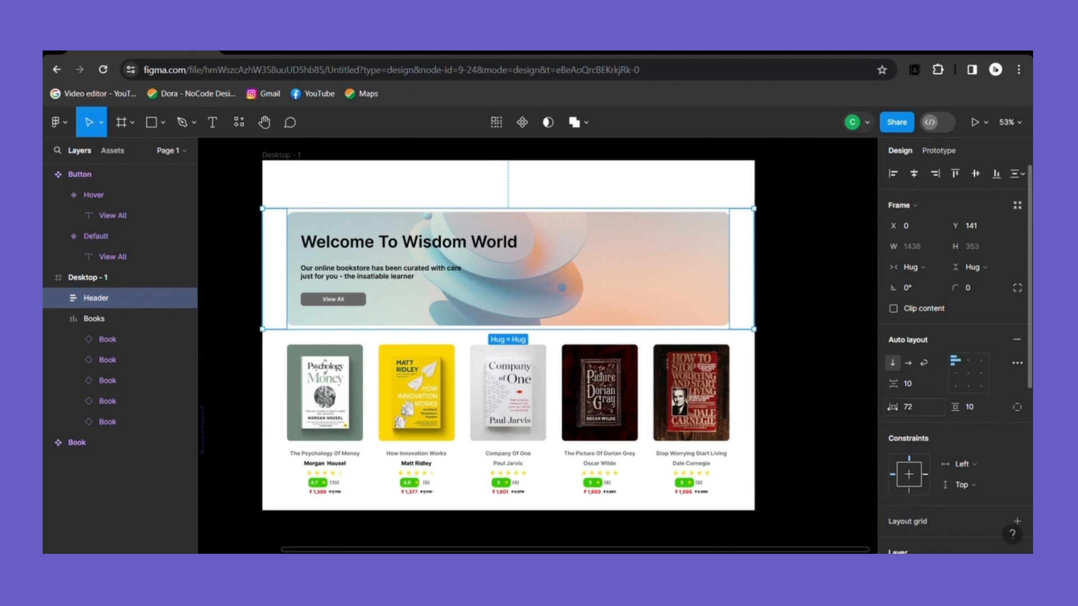
mouse_move(499, 284)
mouse_down()
mouse_move(501, 269)
mouse_move(508, 330)
mouse_move(504, 278)
mouse_up()
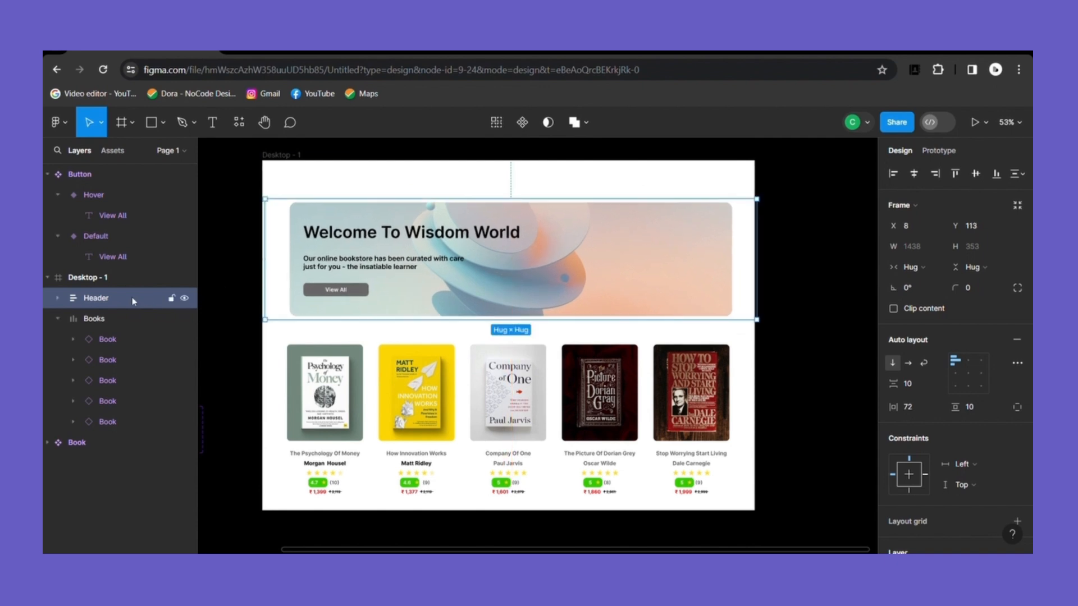
Combine the Header and Books frames in one vertical auto layout frame
shift+click(59, 320)
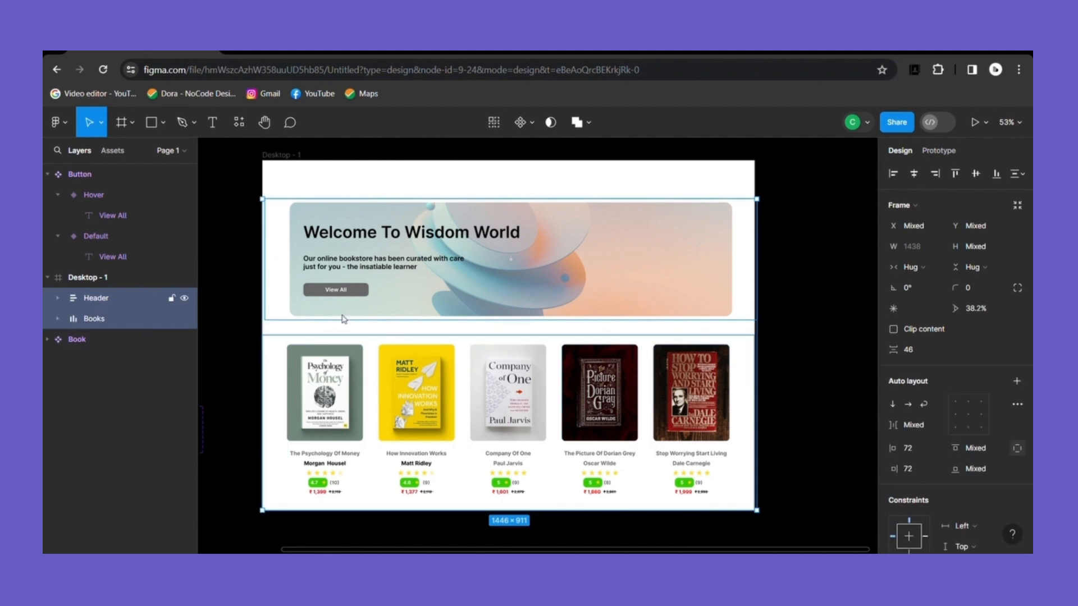
key(shift+a)
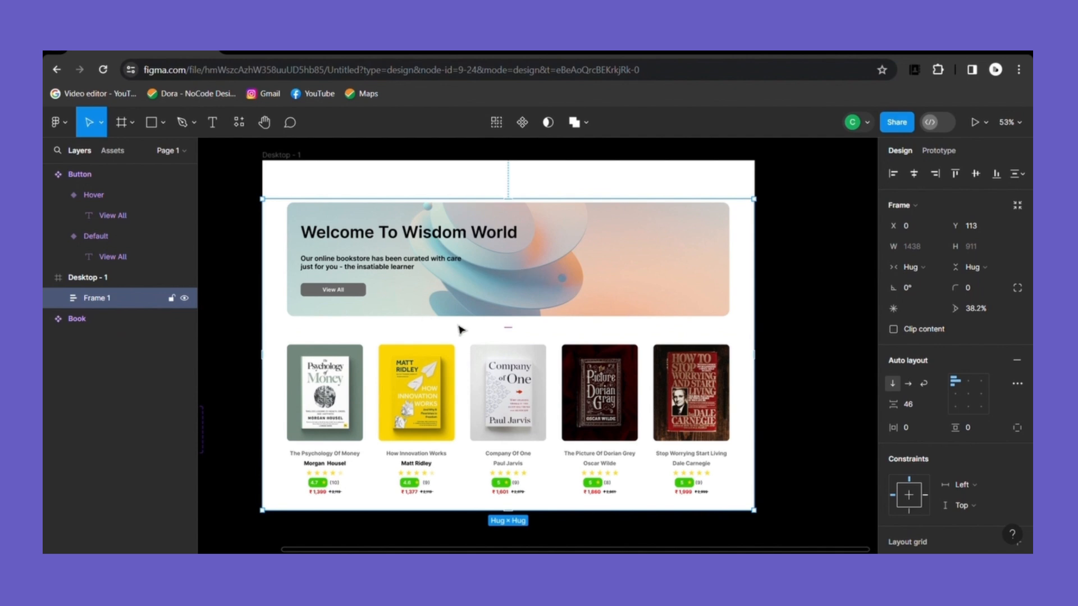
mouse_move(901, 404)
mouse_down()
mouse_move(835, 391)
mouse_move(900, 403)
mouse_up()
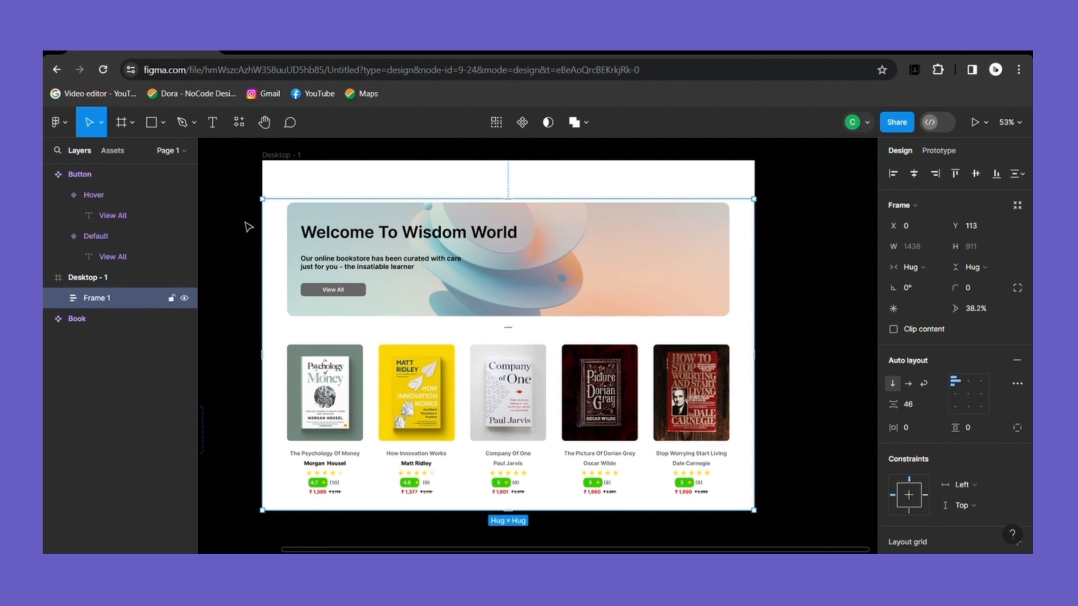
Add a "New Arrivals" text above the banner in Desktop - 1 and wrap it in an auto layout frame
click(212, 123)
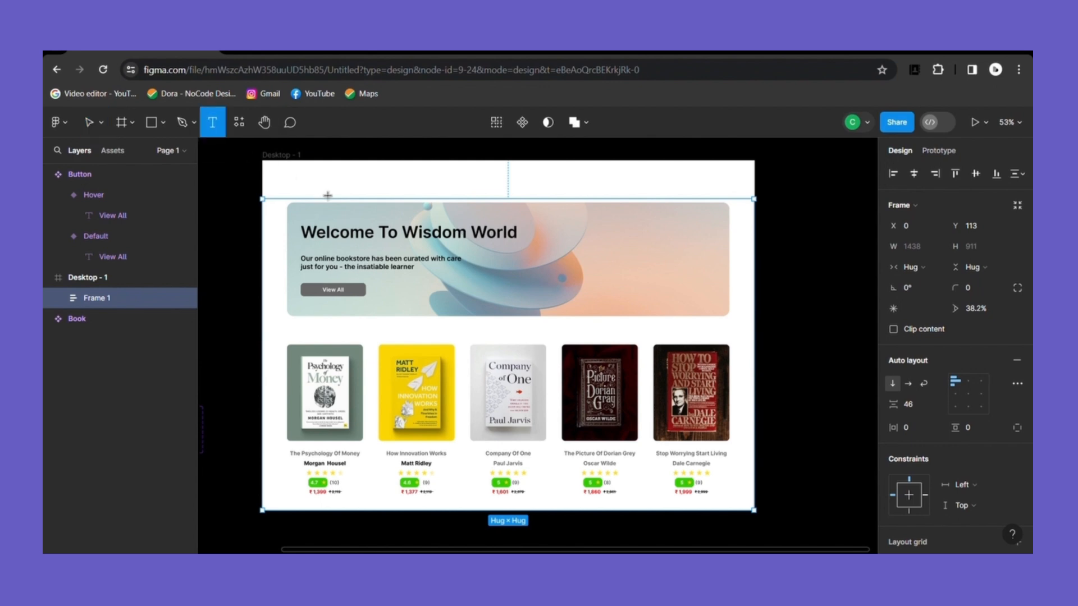
click(302, 185)
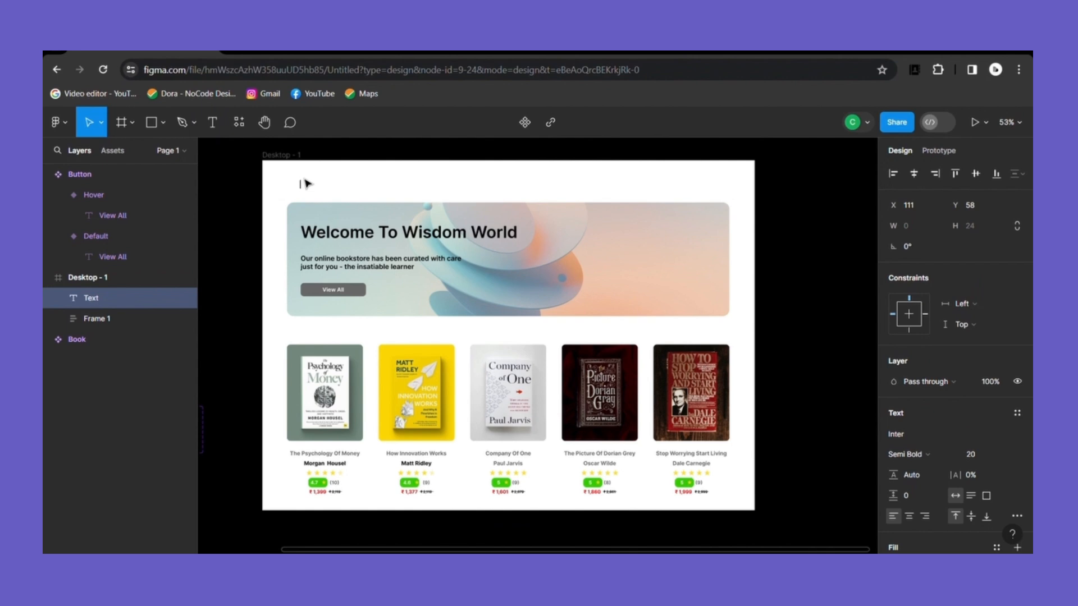
text(New Arrivals)
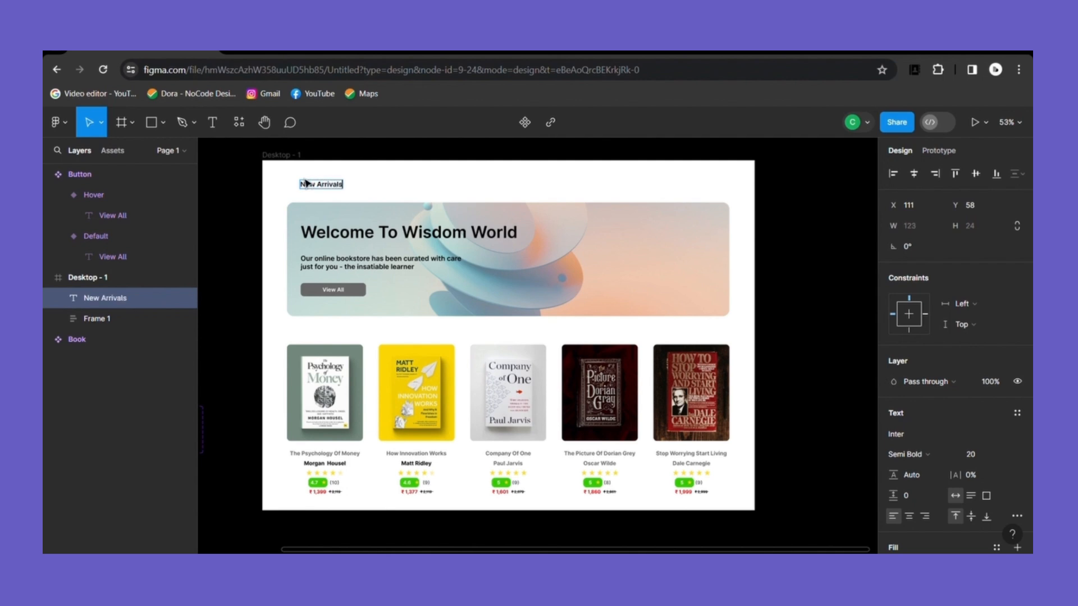
key(Escape)
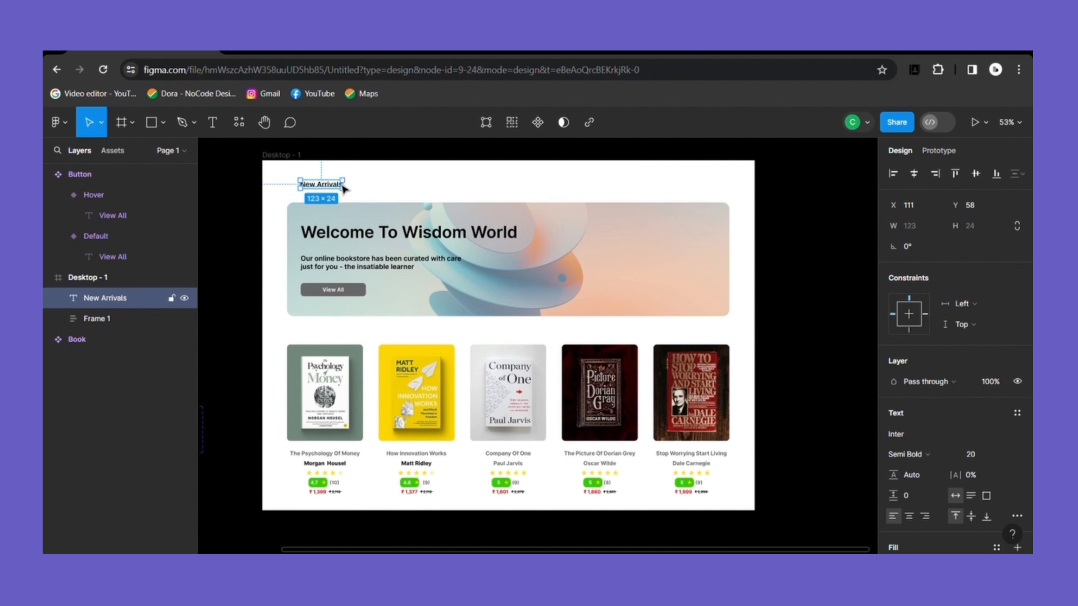
key(shift+a)
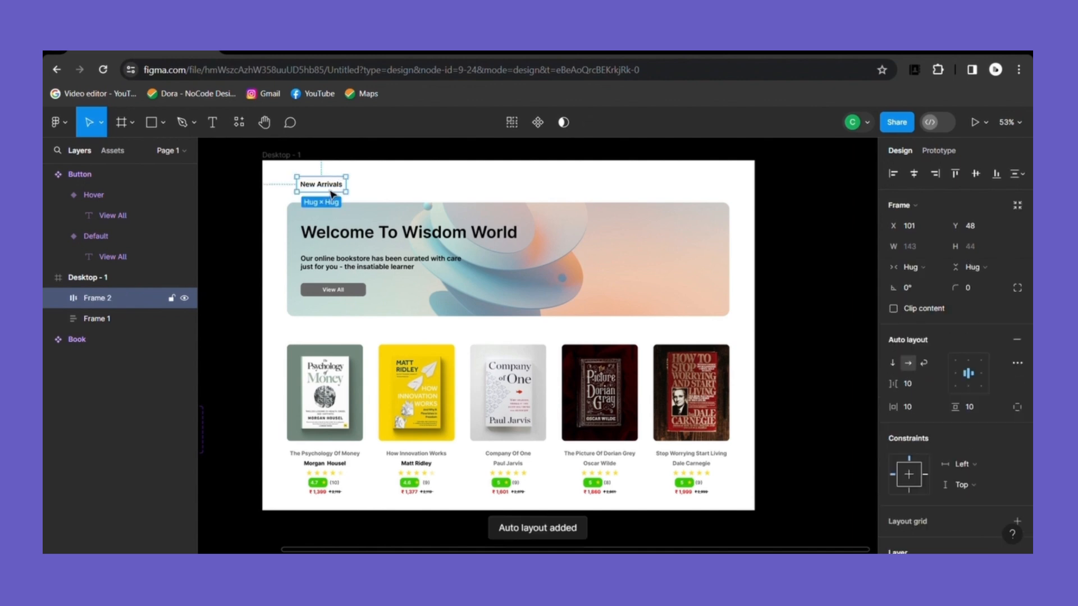
Duplicate the "New Arrivals" text inside its auto layout frame and change the copy to "See All"
key(Return)
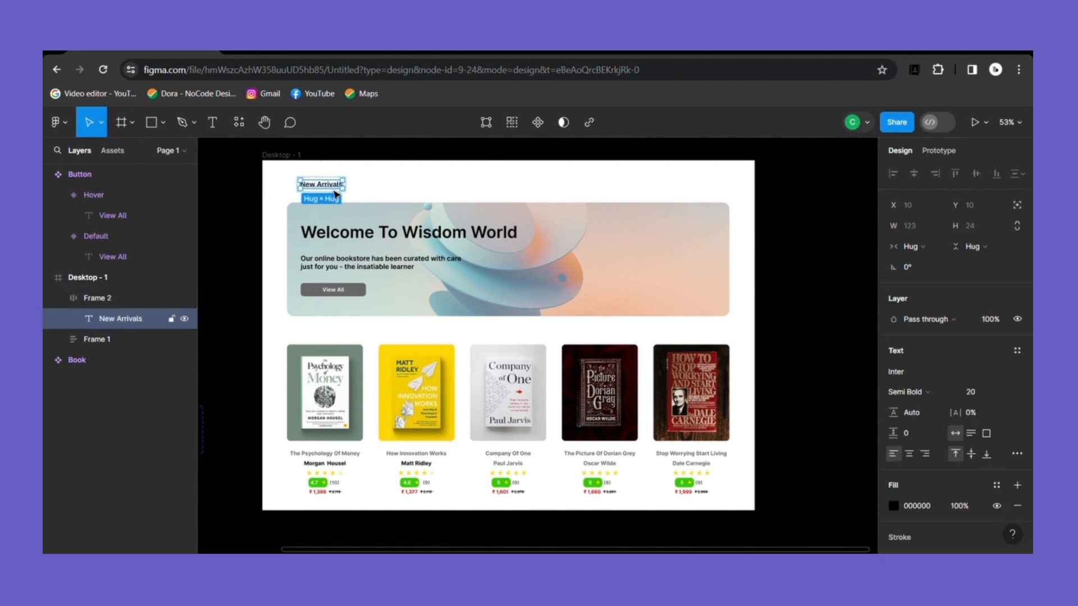
key(ctrl+d)
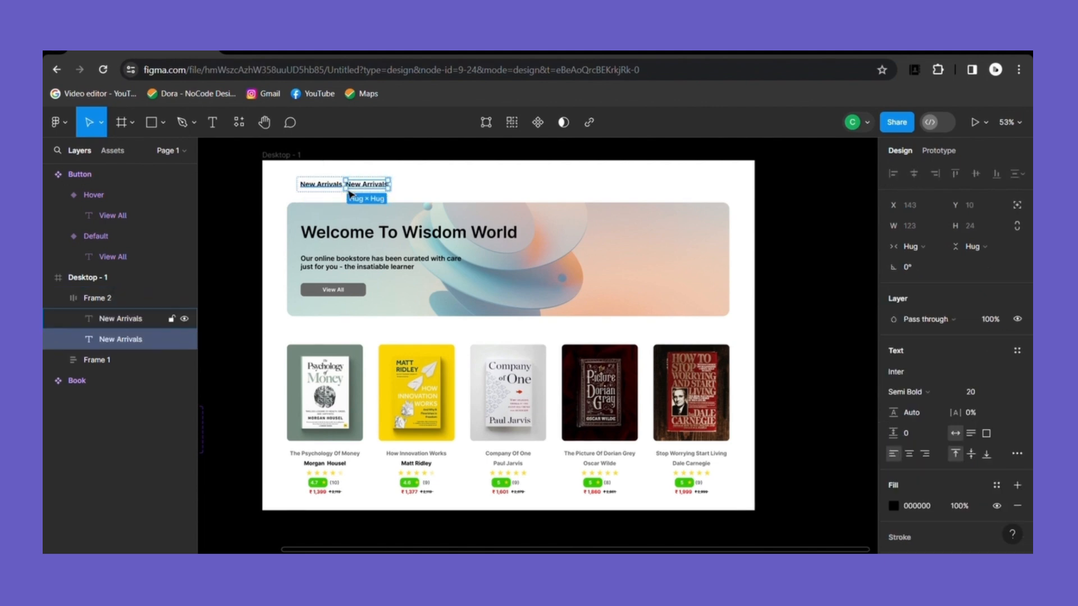
key(BackSpace)
text(See A)
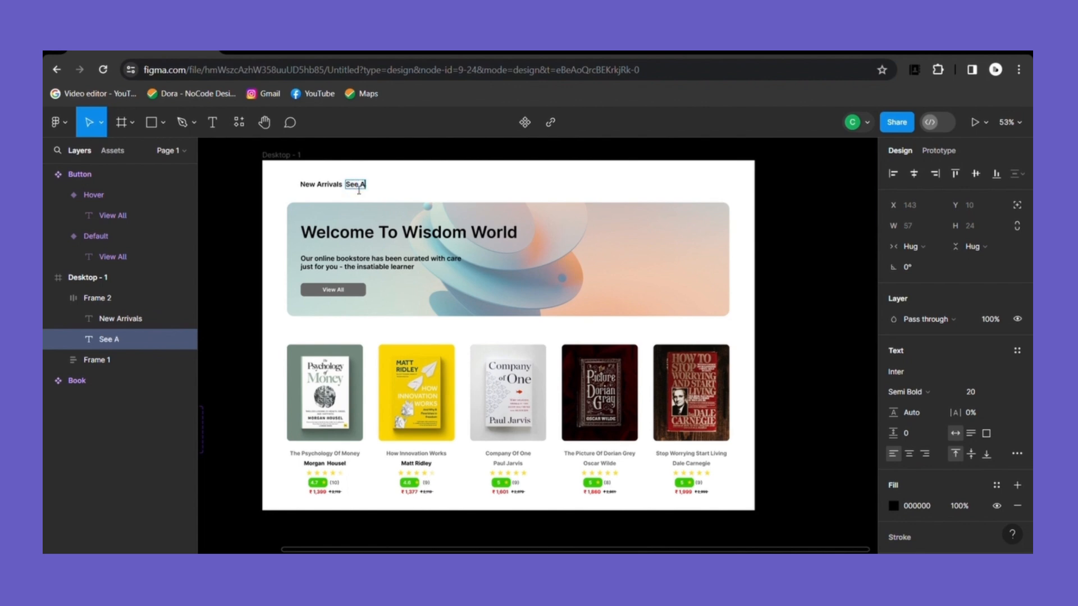
key(Escape)
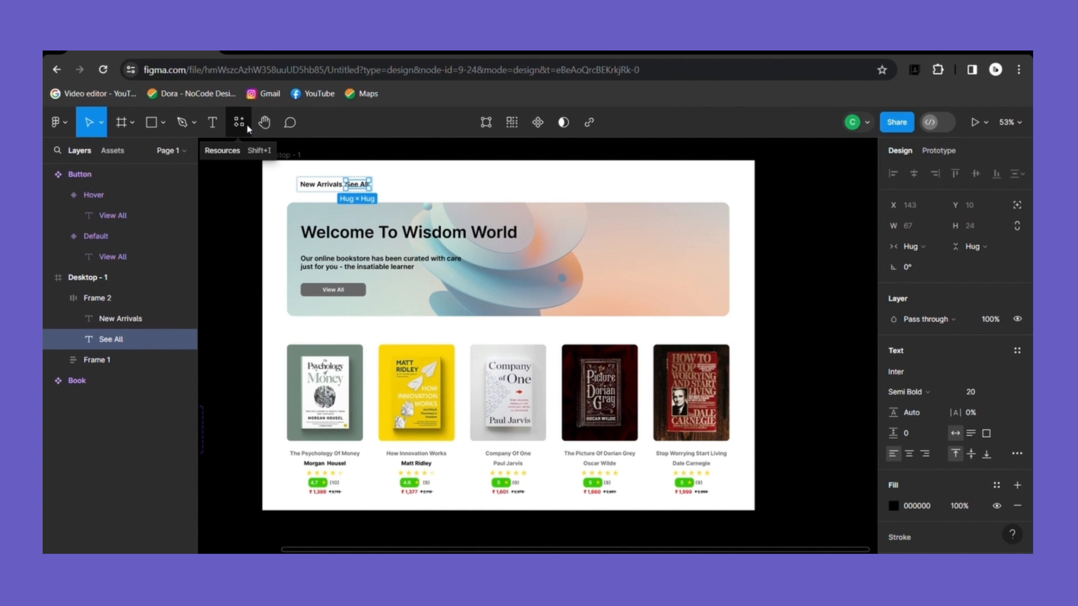
Set the gap between the two texts to 30 and move their frame between the Header and Books frames in Frame 1
click(336, 195)
drag(893, 385, 920, 384)
click(368, 199)
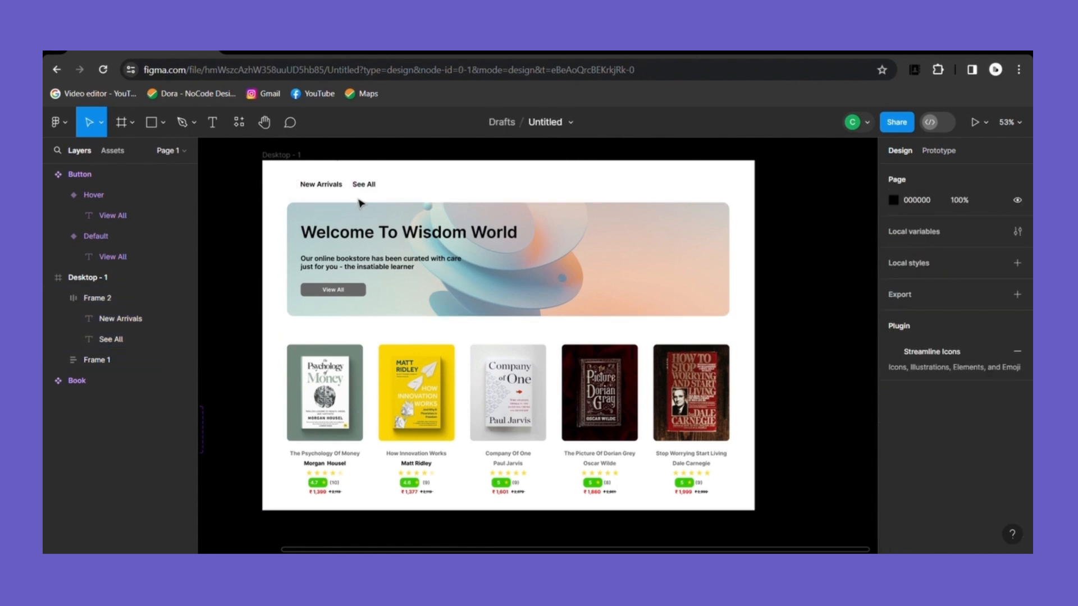
drag(353, 191, 351, 353)
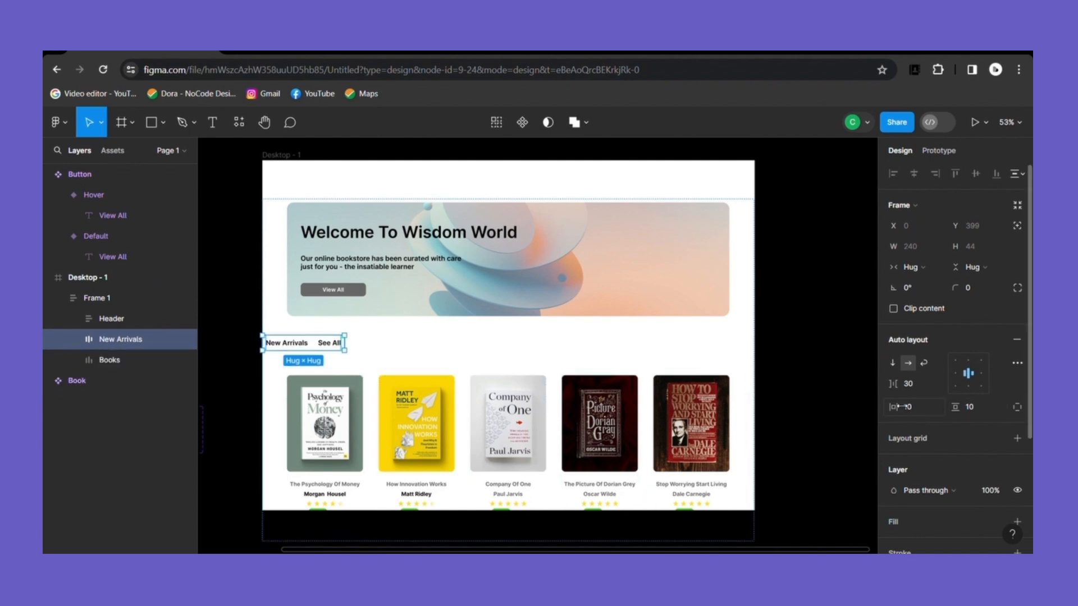
Give the New Arrivals row a horizontal padding of 72 and a gap of 1027, and widen it to 1438
drag(893, 383, 970, 410)
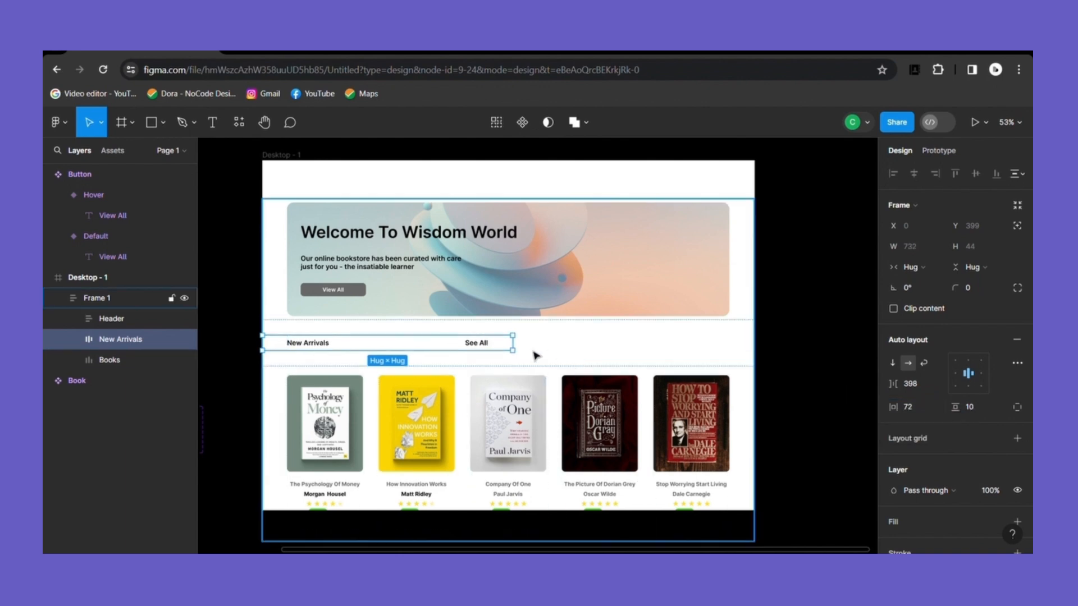
drag(893, 384, 717, 367)
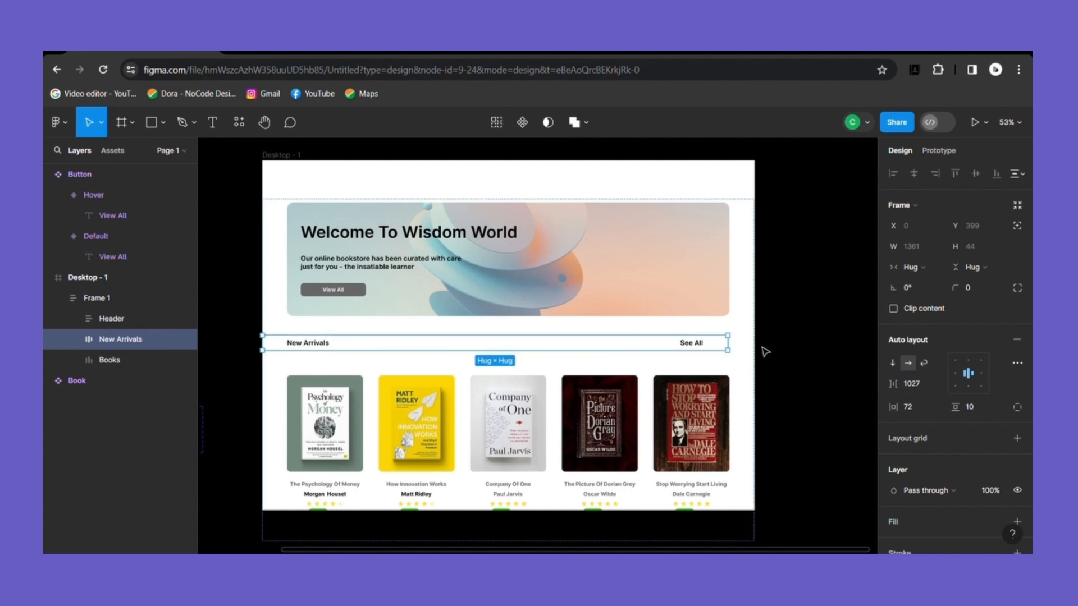
drag(737, 353, 762, 355)
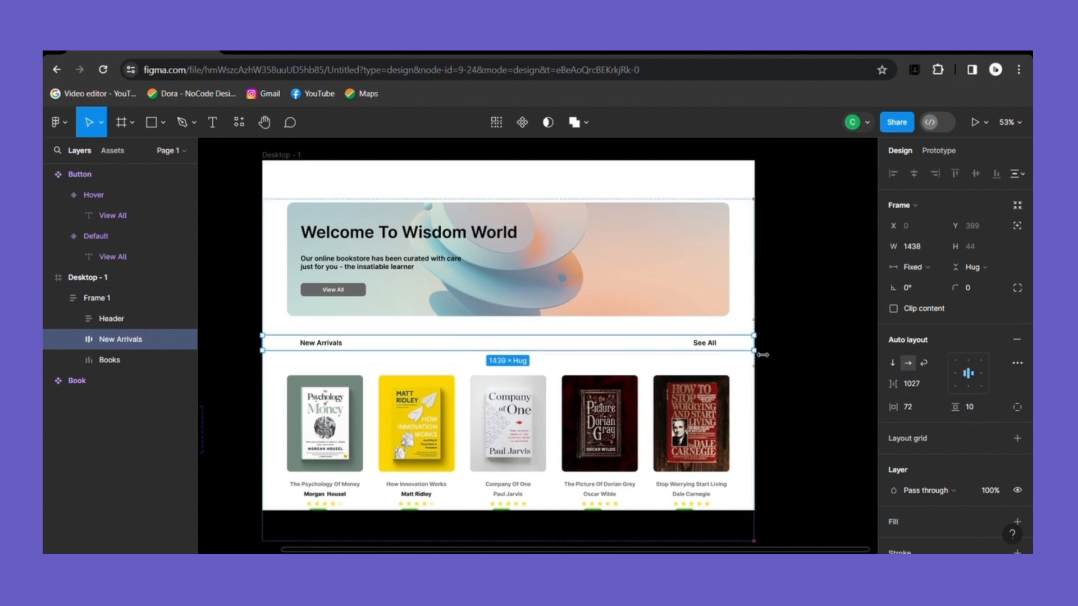
Add a "Book Paradise" text above the welcome banner in Desktop - 1
key(t)
click(293, 178)
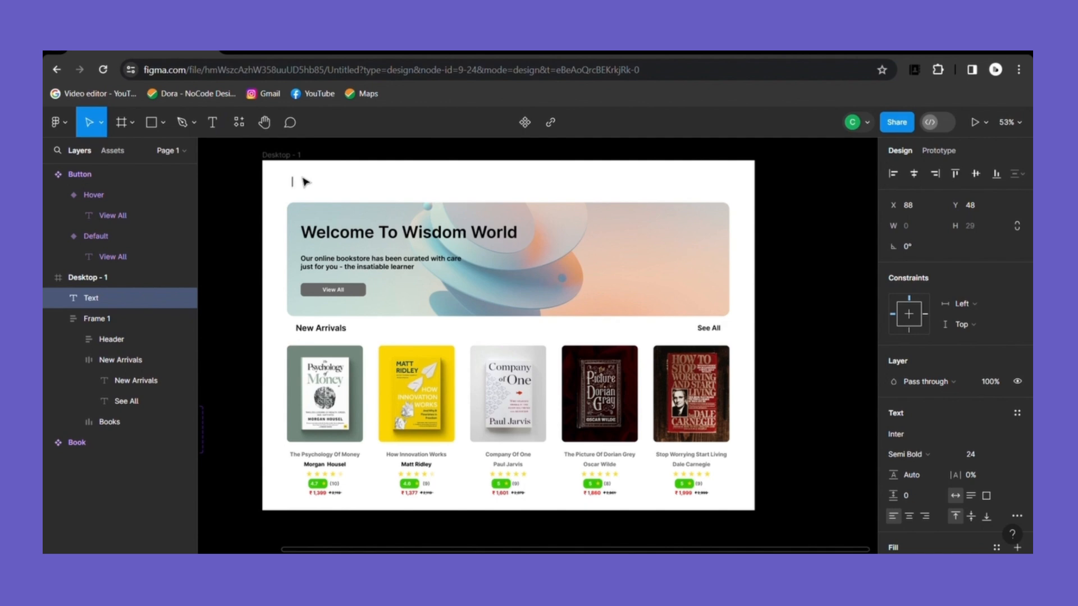
text(Book P)
text(ara)
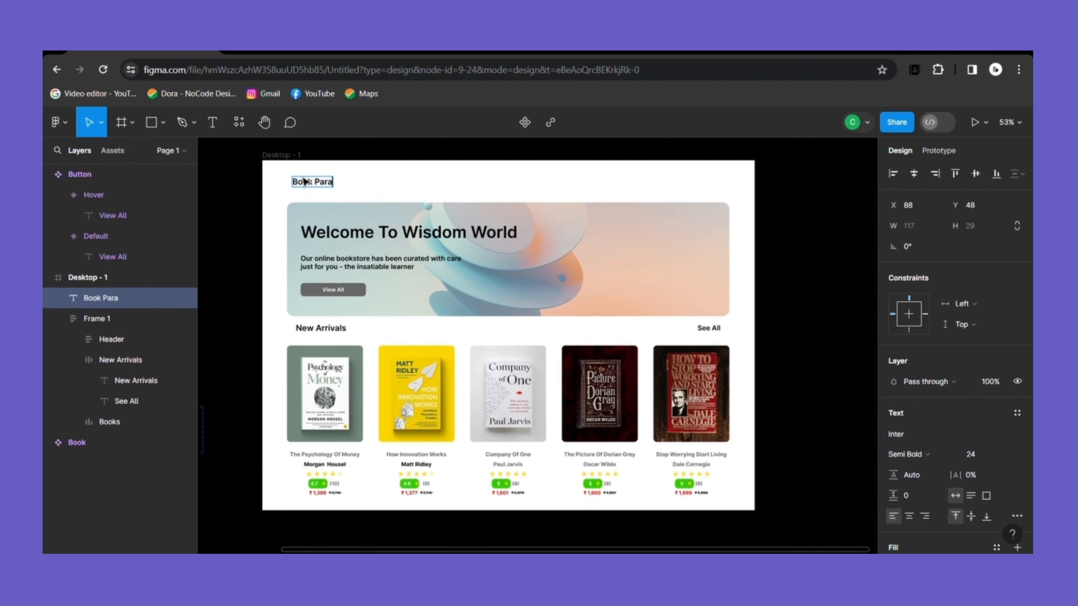
text(dise)
Set the Book Paradise text to Semi Bold Italic and wrap it in an auto layout frame
key(ctrl+a)
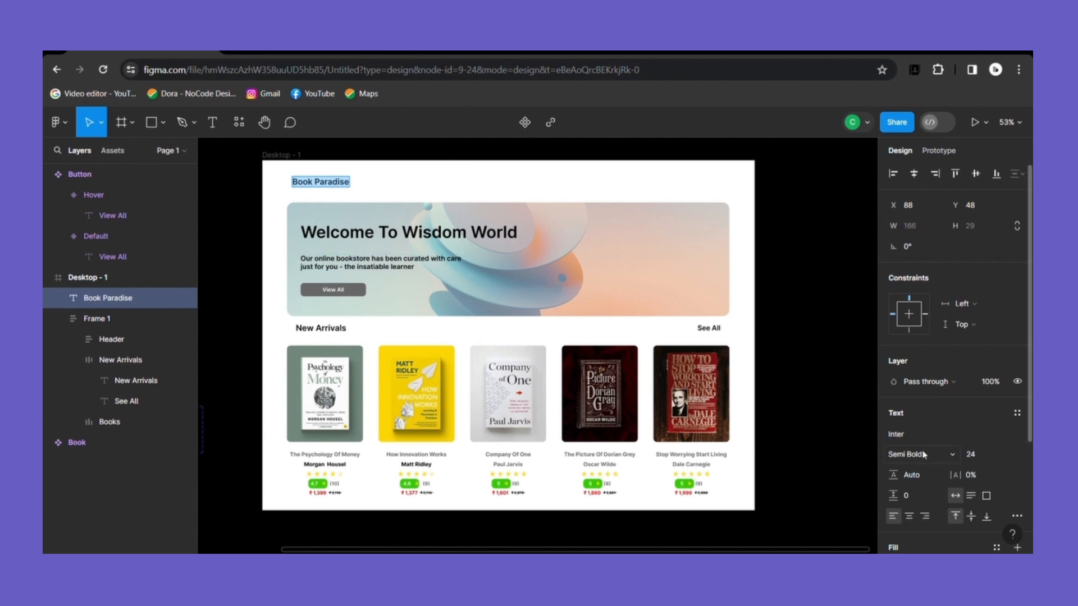
click(953, 460)
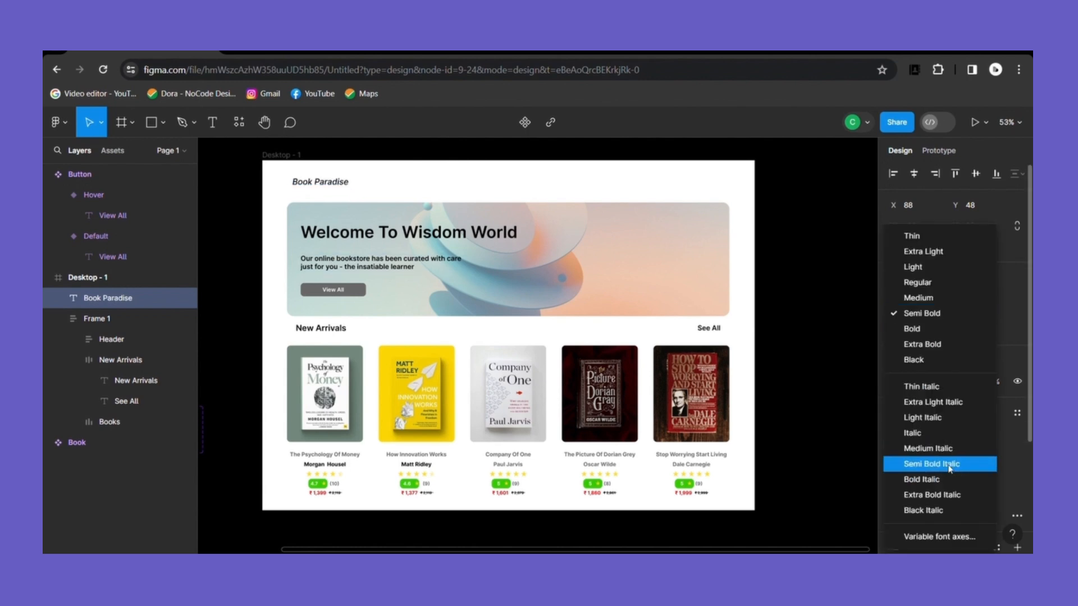
click(950, 465)
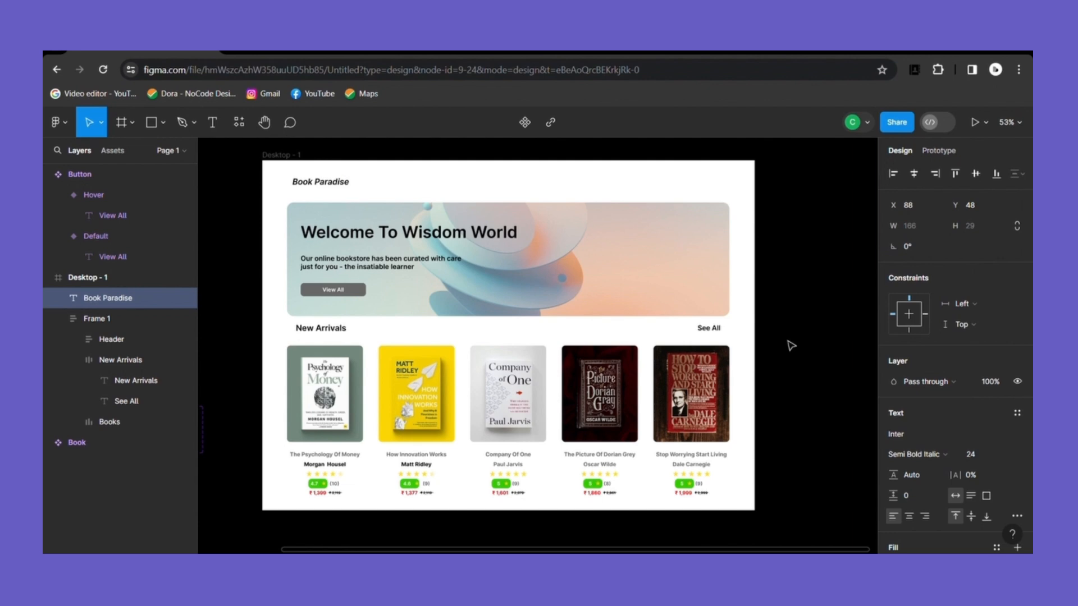
click(366, 189)
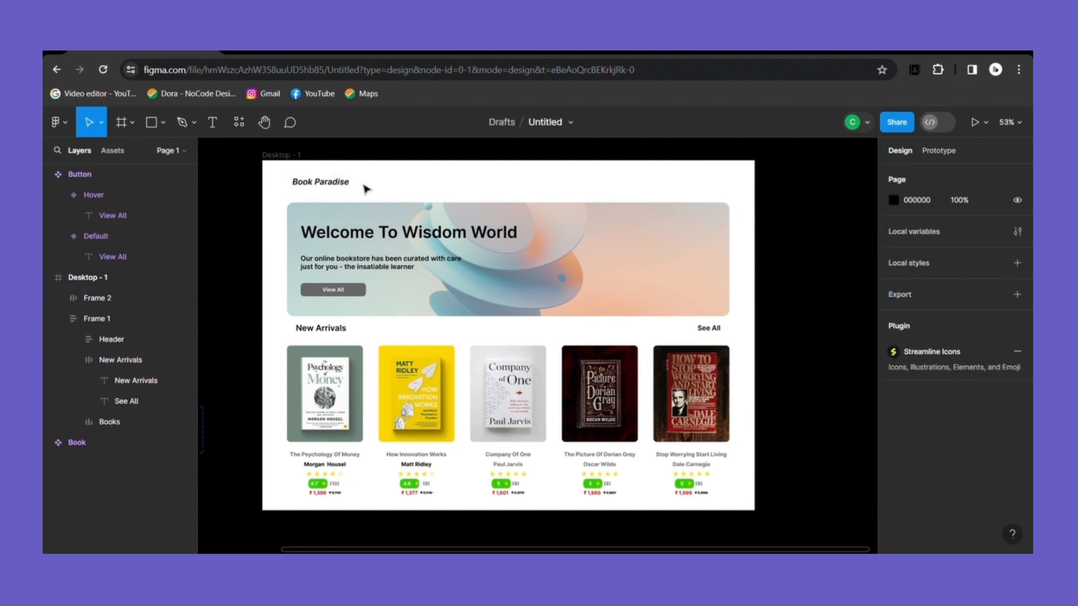
Draw an empty frame about 486 × 48 to the right of the Book Paradise text, inside its auto layout frame
click(346, 194)
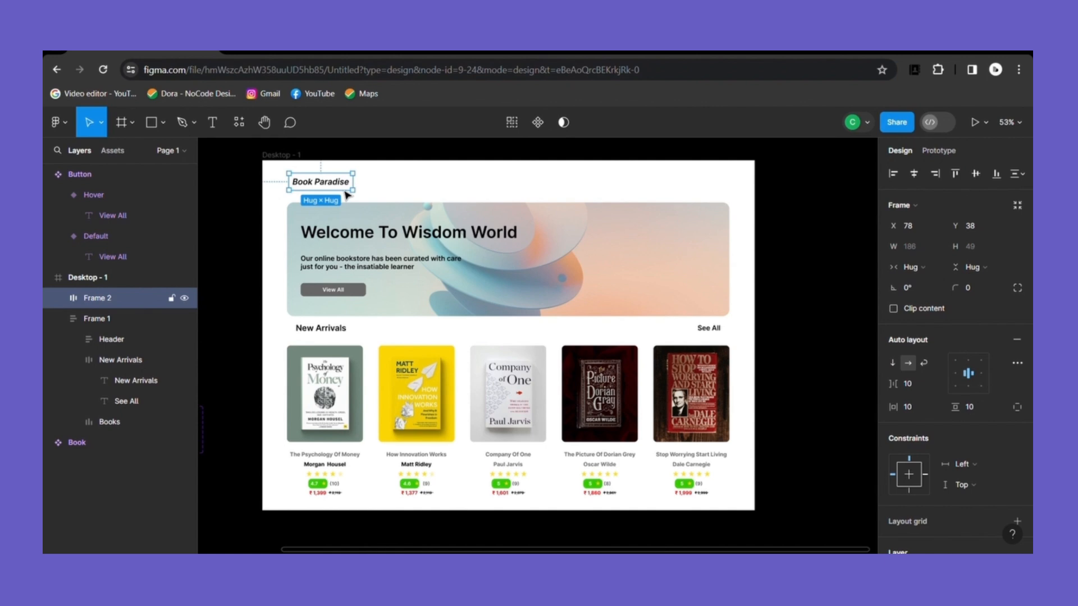
key(f)
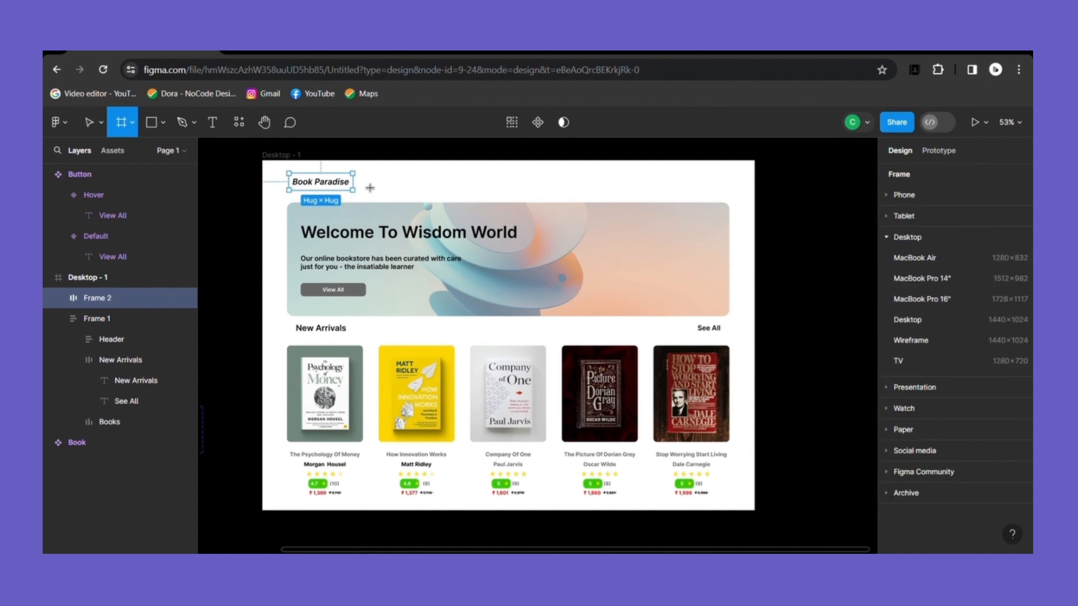
mouse_move(348, 186)
mouse_down()
mouse_move(458, 202)
mouse_move(519, 193)
mouse_up()
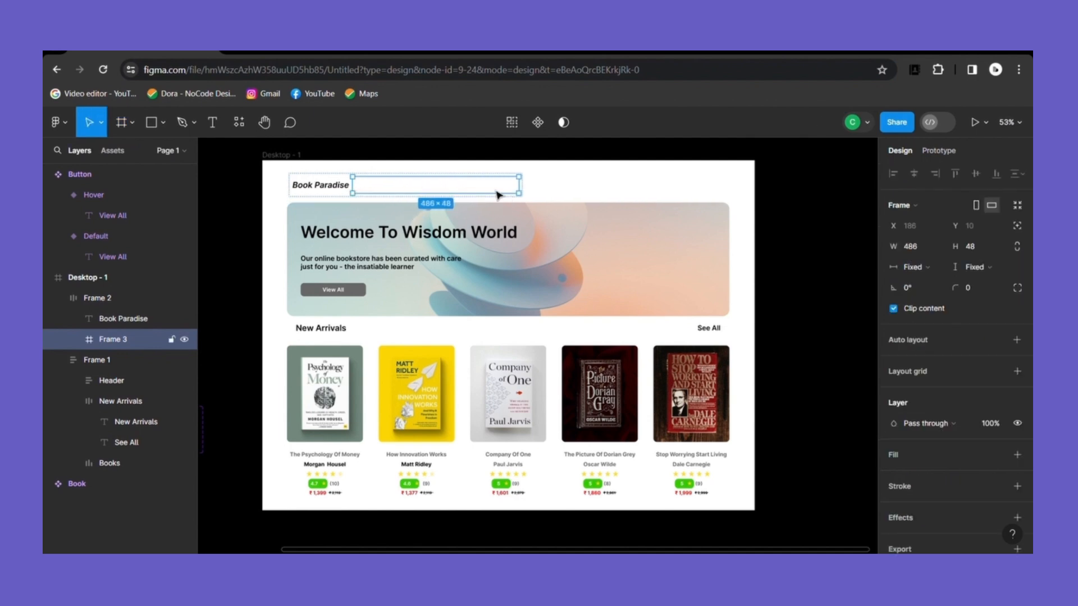
Insert search, cart, heart and settings icons from a plugin and place the search icon inside the empty frame near its right end
click(239, 122)
click(271, 321)
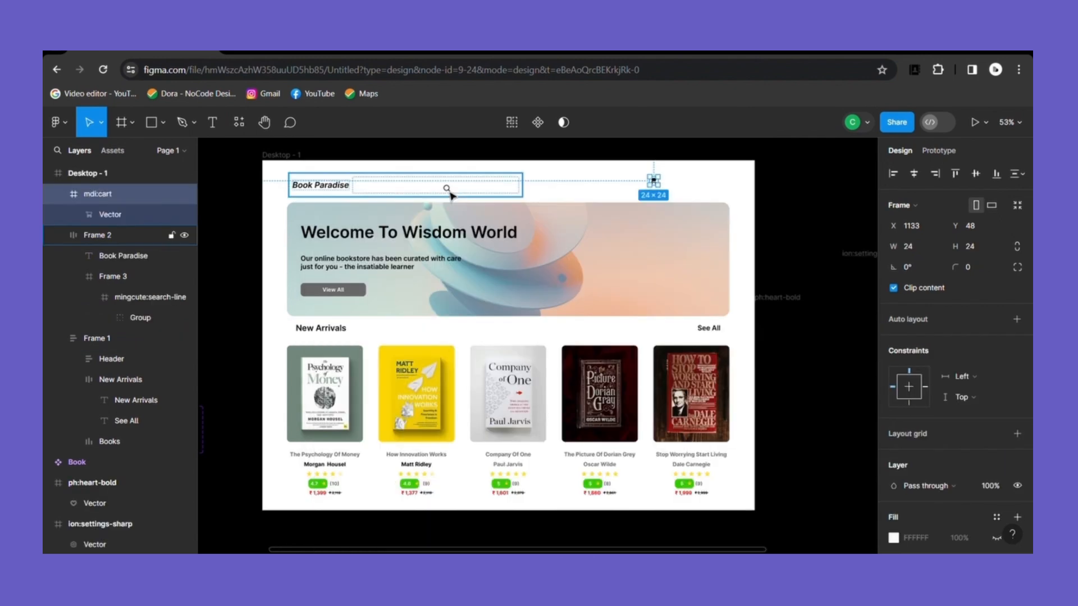
drag(446, 193, 452, 197)
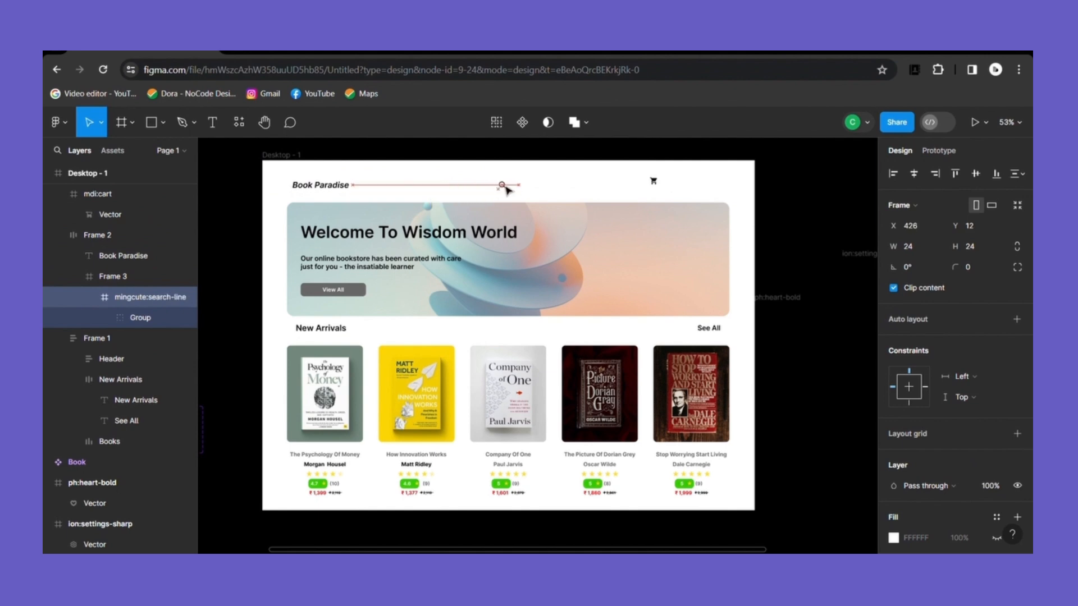
Give the frame around the search icon a black 1 px inside stroke and move the icon to X 449, Y 12
click(415, 187)
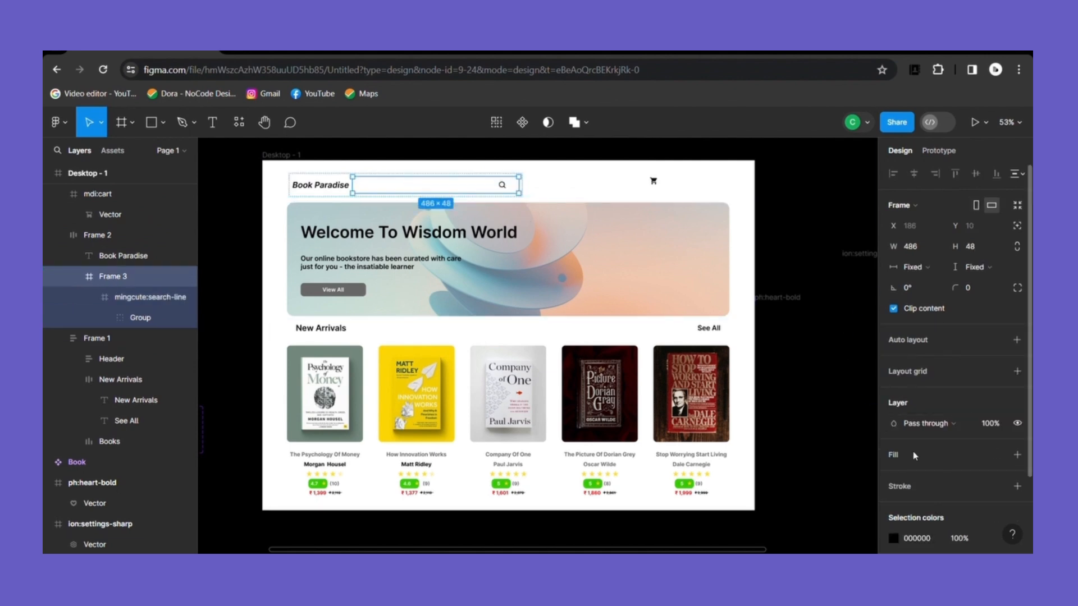
click(1017, 486)
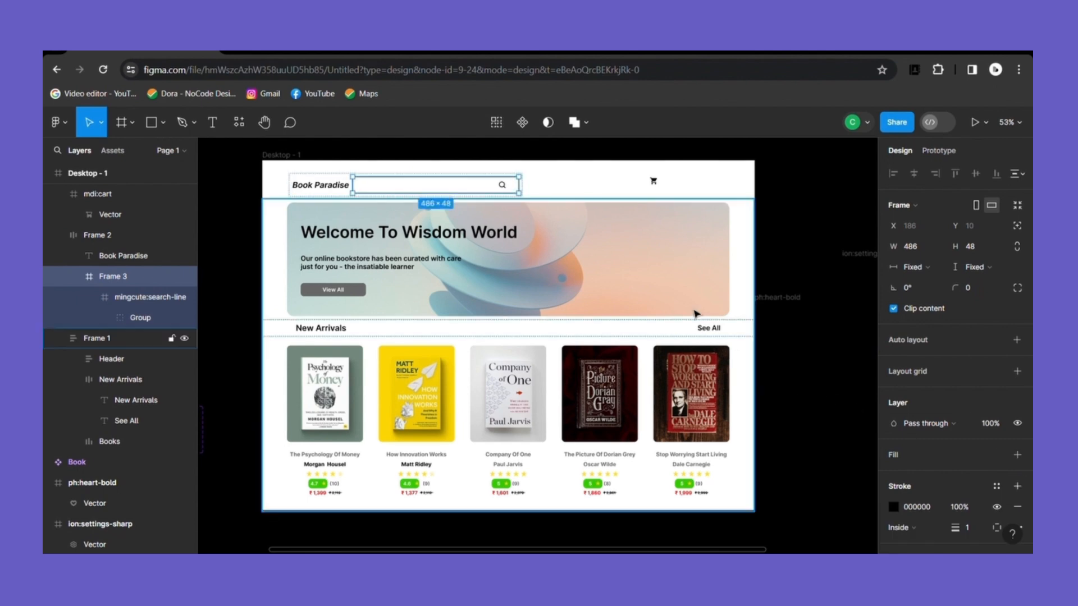
double_click(504, 187)
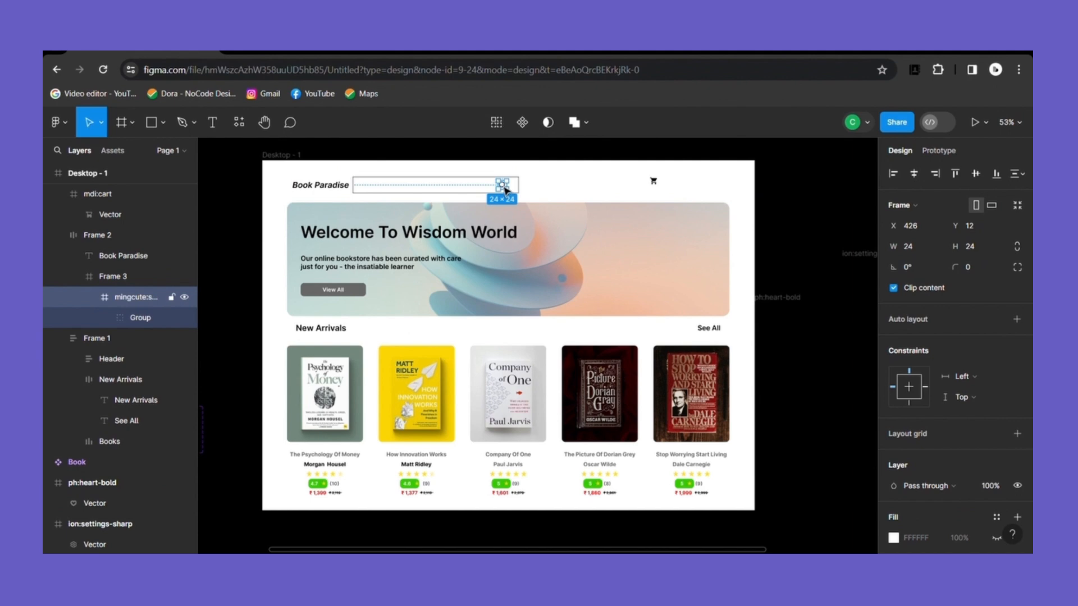
drag(507, 190, 514, 190)
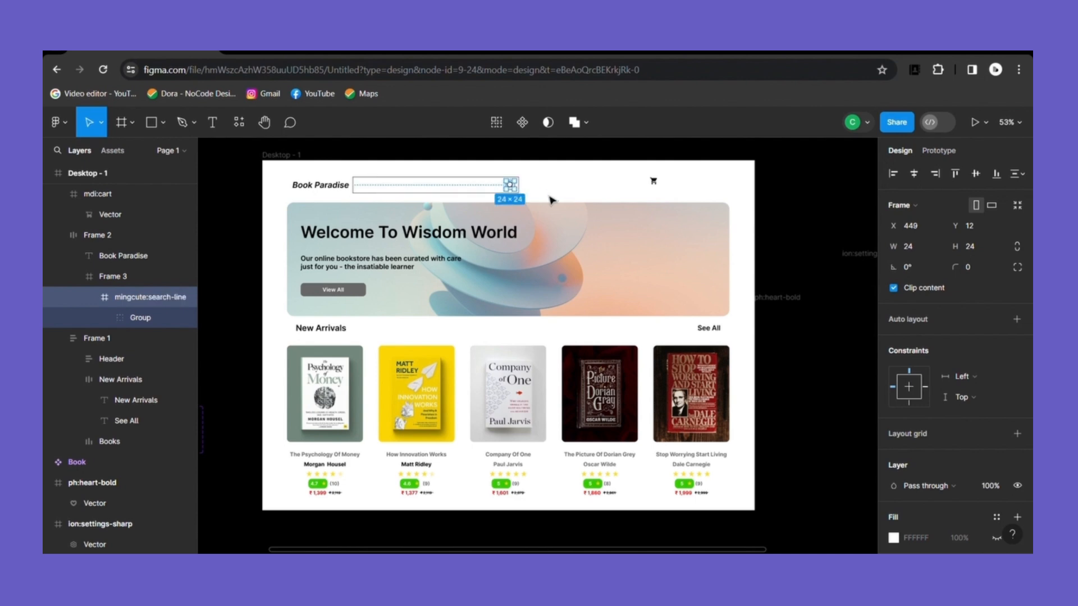
Rename the search icon's frame "Search"
click(547, 200)
click(508, 185)
double_click(513, 189)
double_click(143, 297)
key(BackSpace)
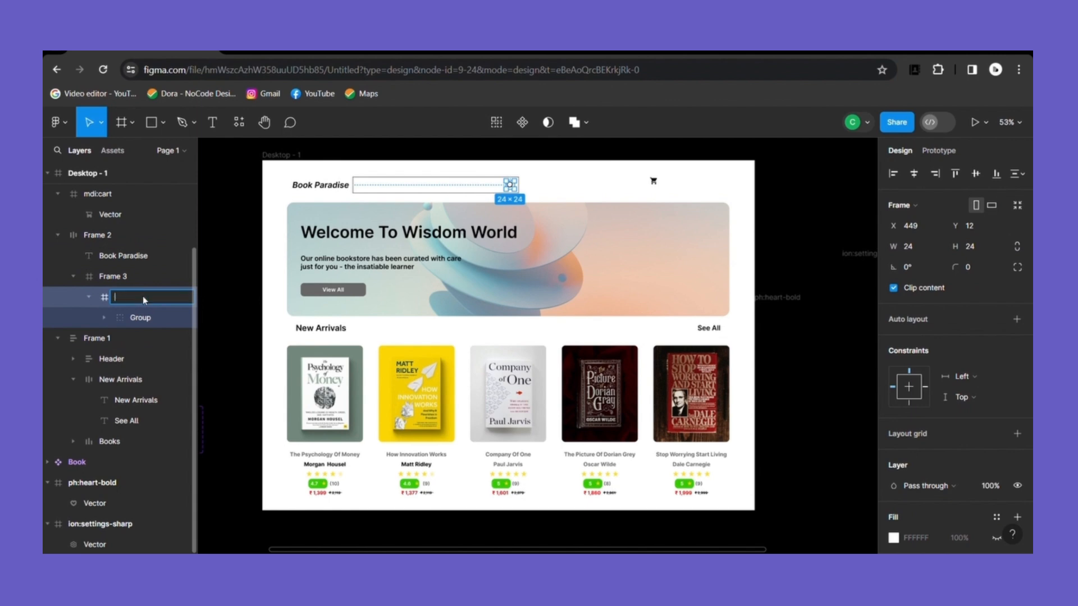
text(Search)
key(Return)
Rename the outlined frame containing the search icon "Search Bar"
click(117, 277)
double_click(117, 277)
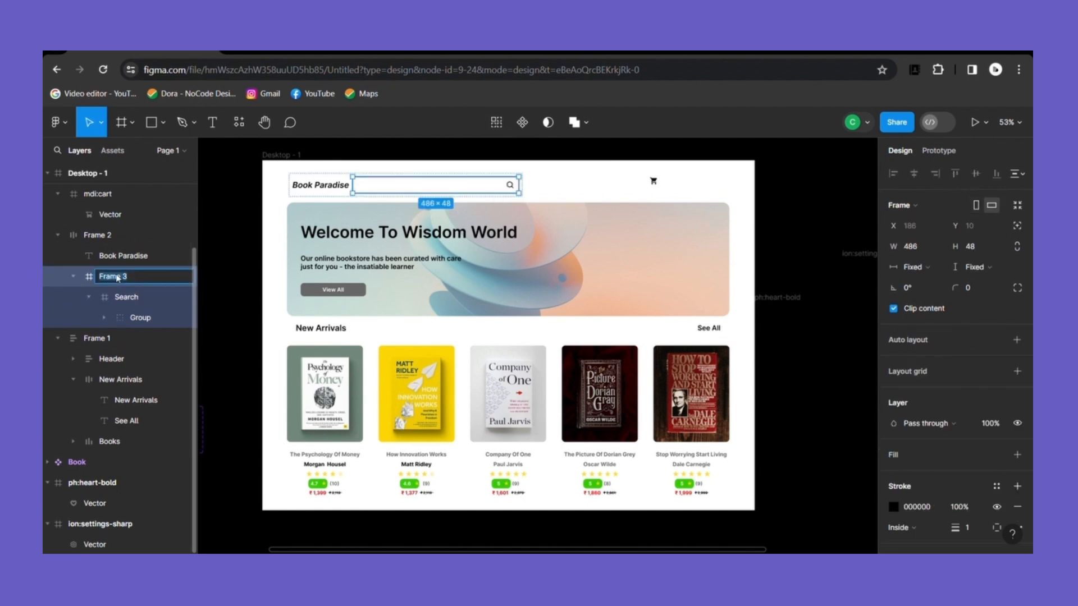
key(BackSpace)
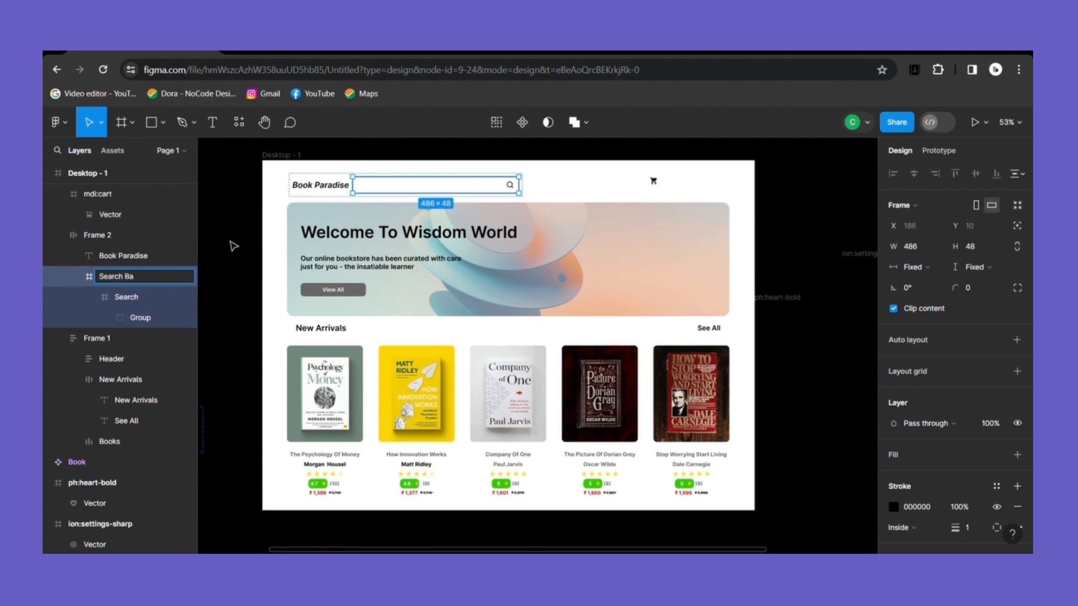
click(564, 196)
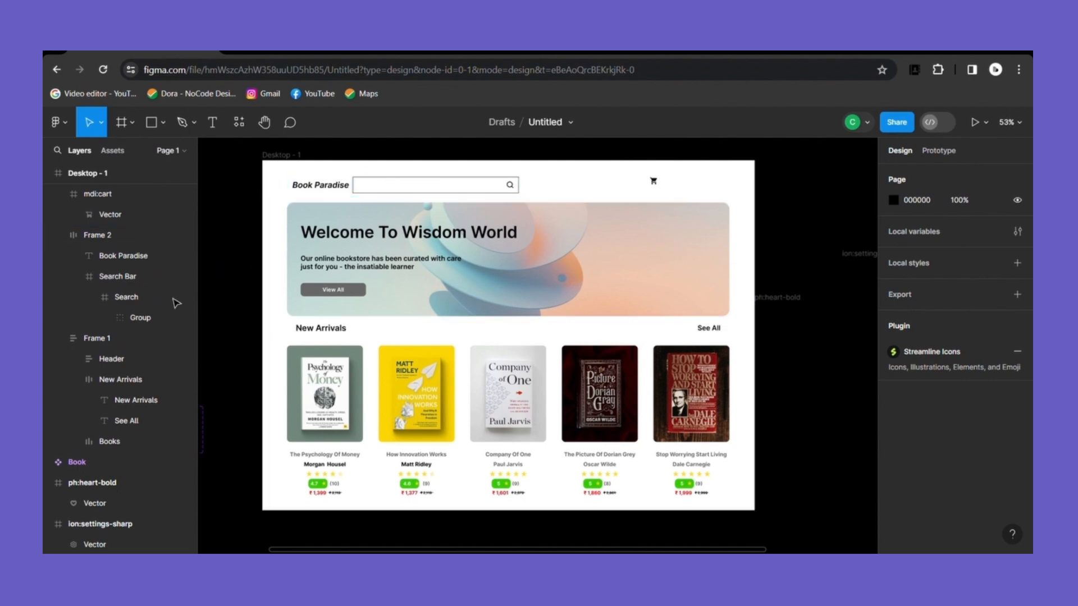
Group the Search Bar frame within the Book Paradise row
click(117, 260)
click(119, 280)
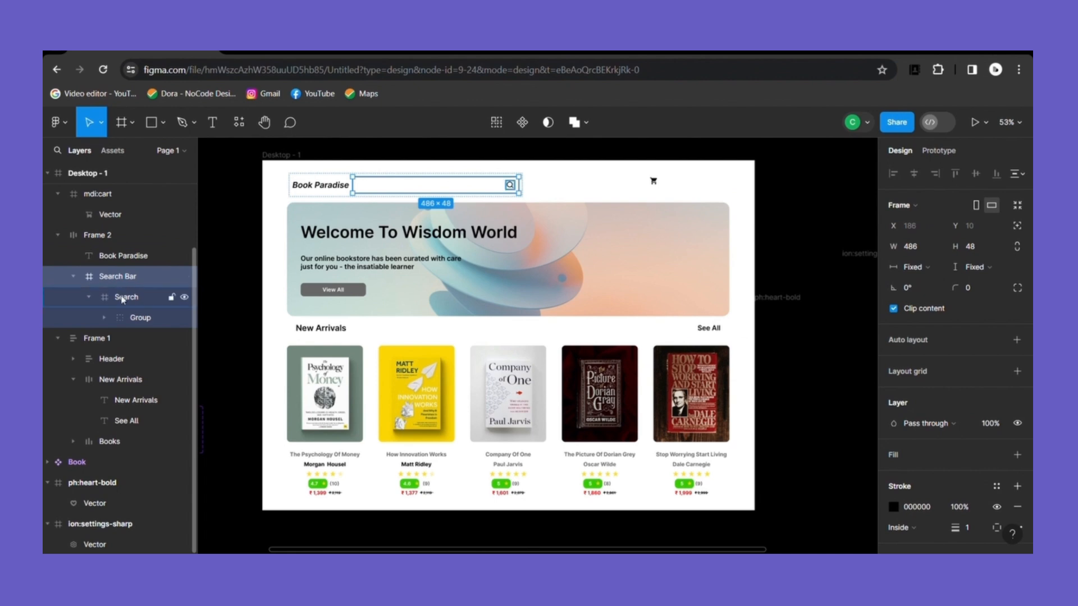
click(120, 301)
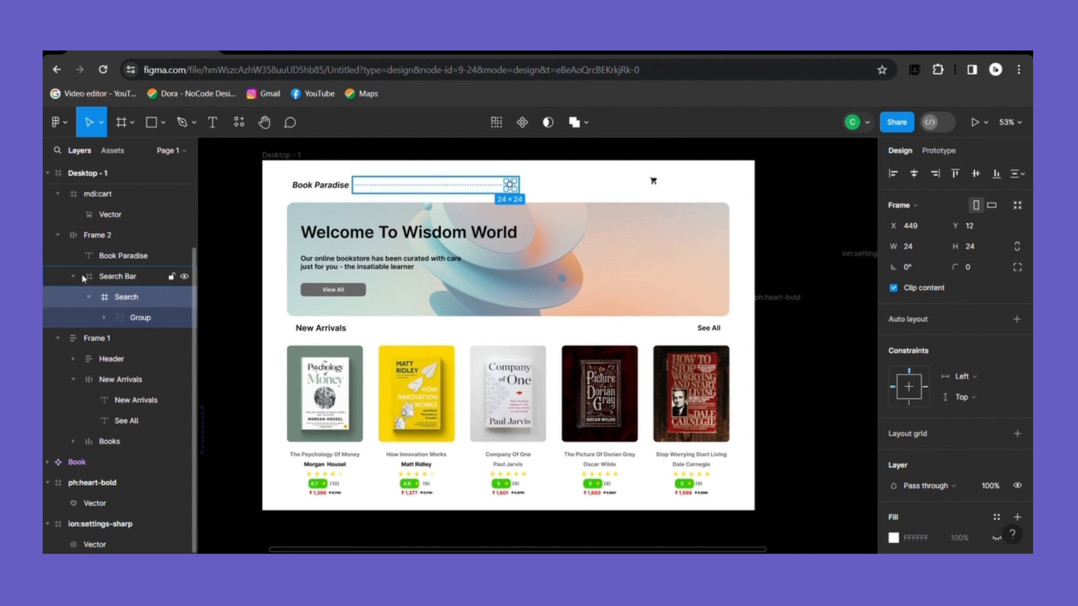
click(81, 279)
right_click(110, 284)
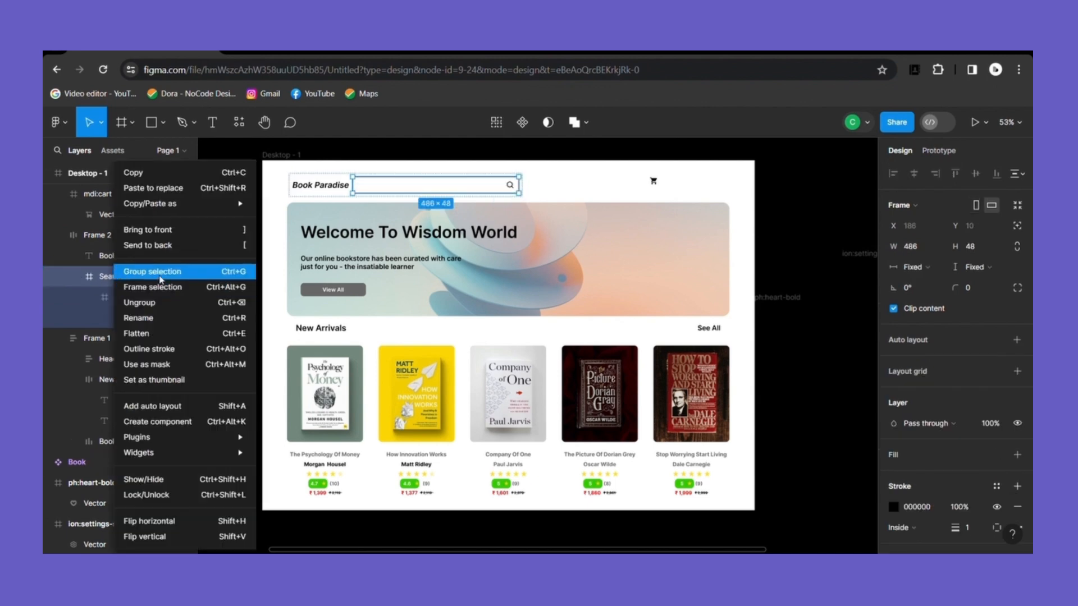
click(141, 272)
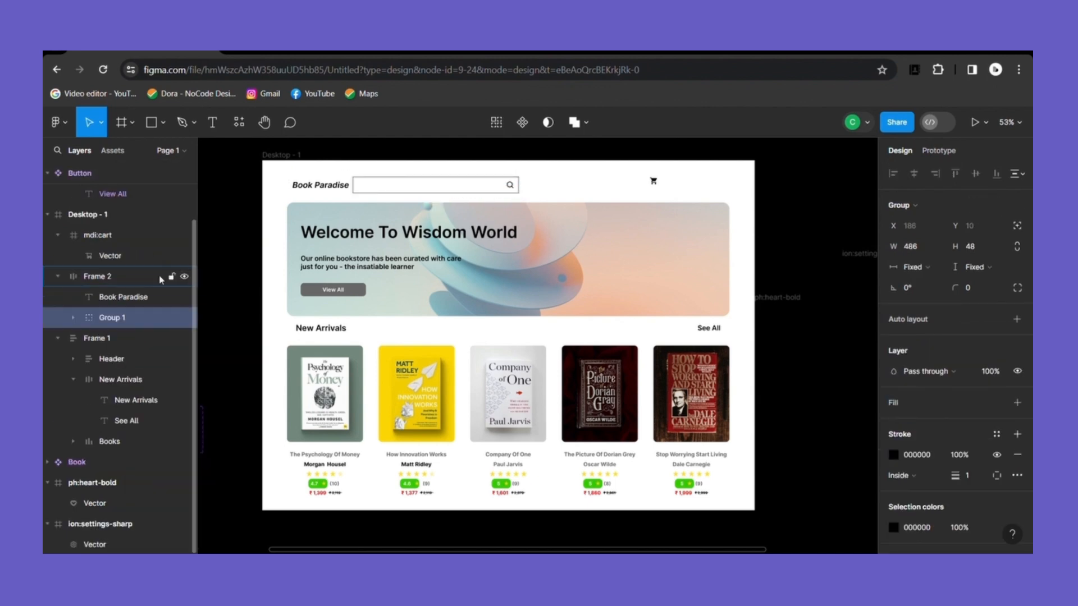
Line up the heart and settings icons beside the cart icon in the navigation row and name the frames Cart, Heart and Settings
click(656, 188)
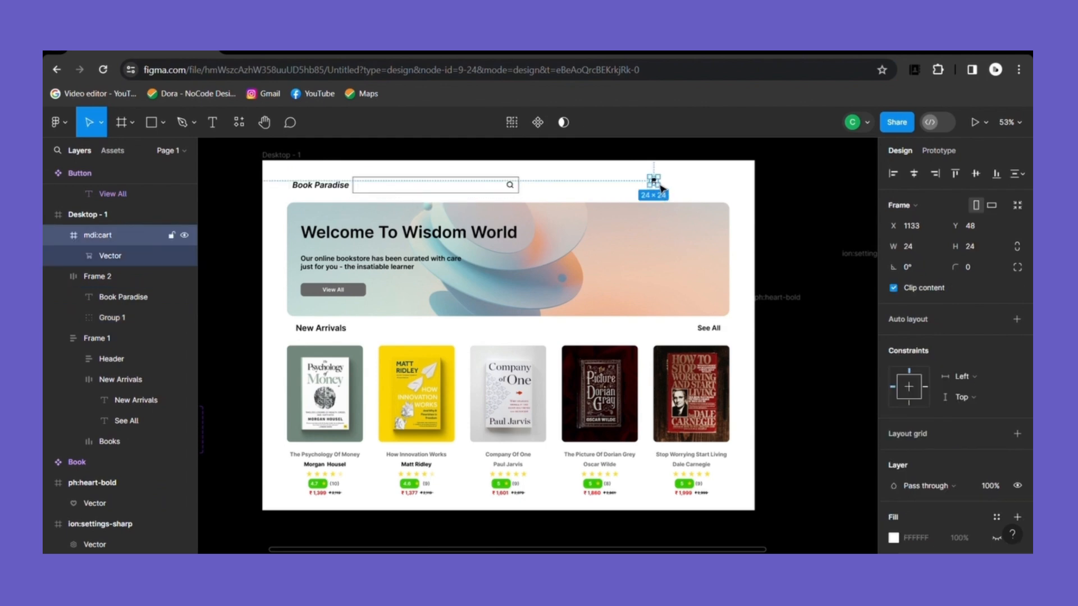
click(797, 296)
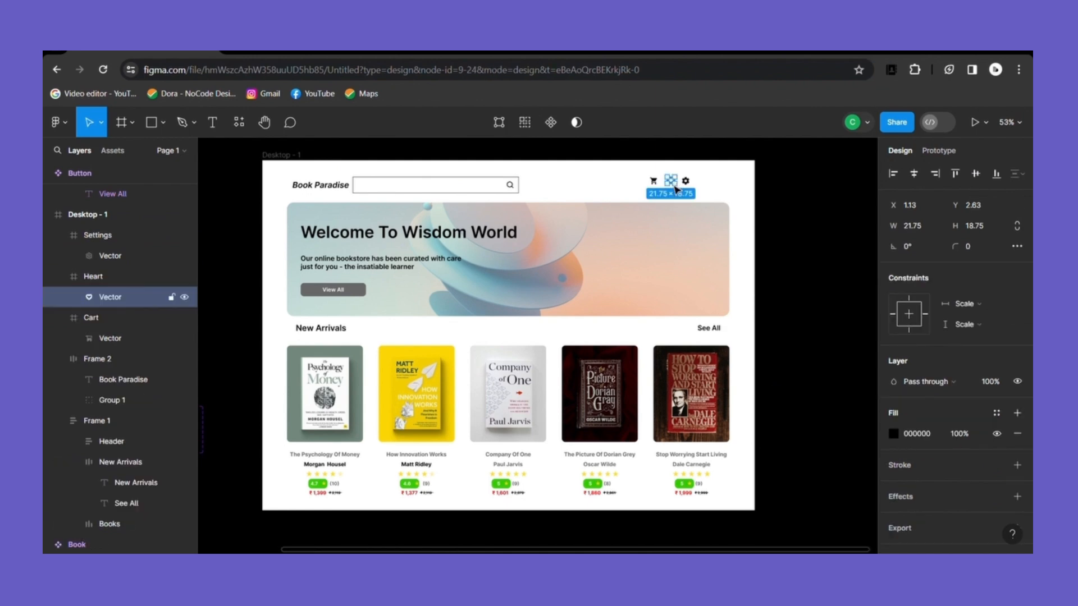
drag(674, 188, 676, 190)
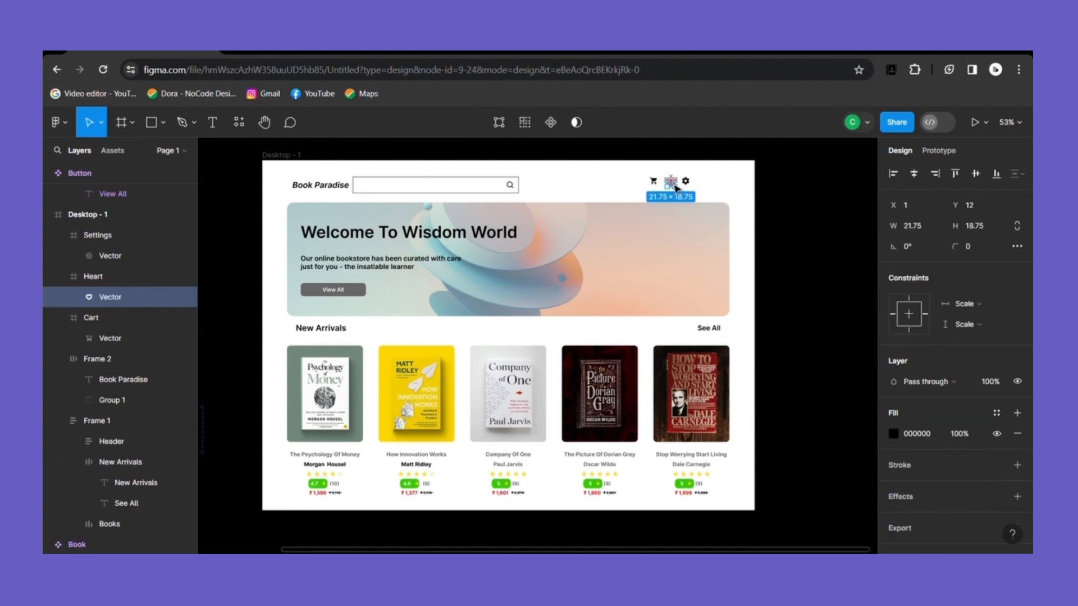
click(163, 276)
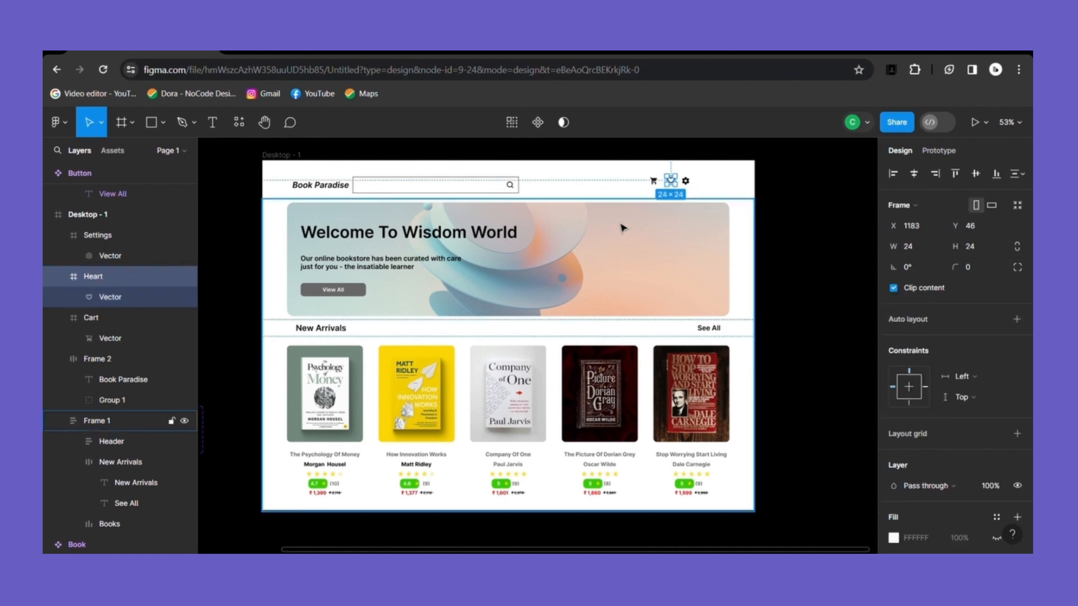
drag(678, 188, 712, 197)
Combine the cart, heart and settings icons in a horizontal auto layout frame and rename it "Icons"
click(643, 182)
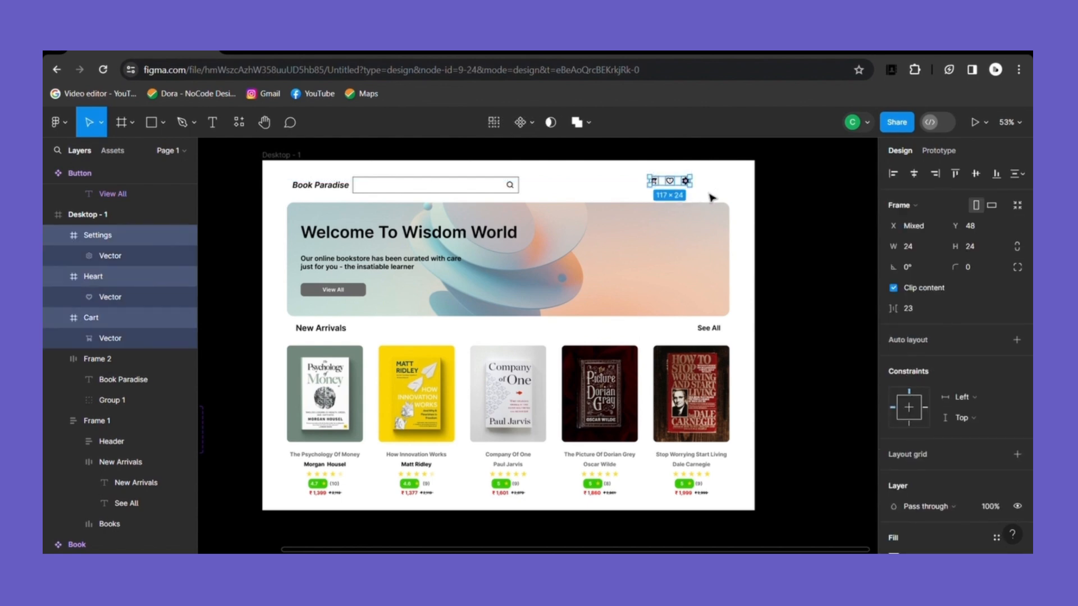
key(shift+a)
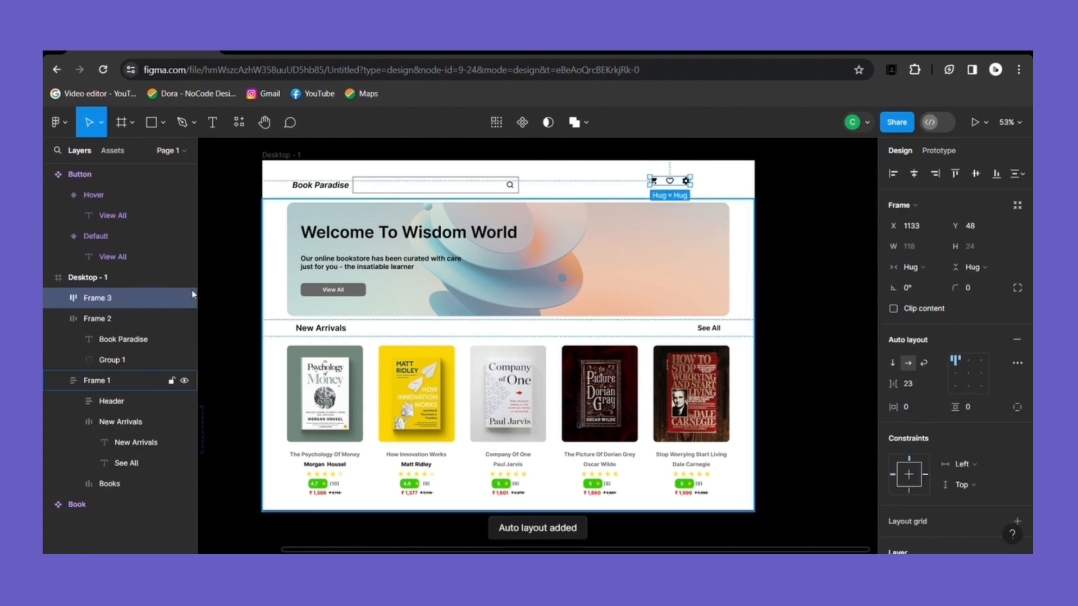
double_click(99, 299)
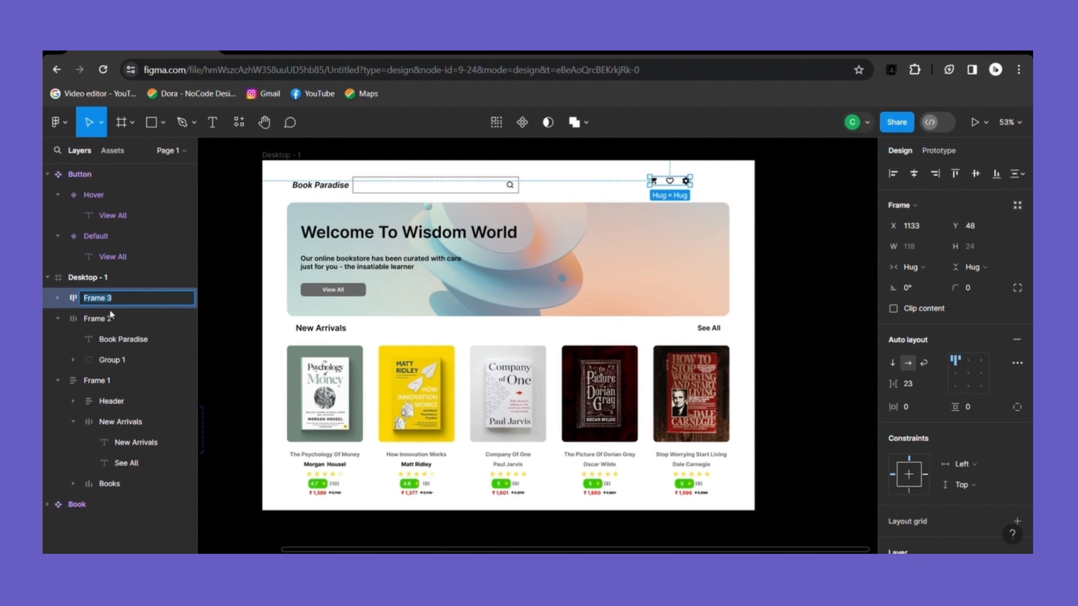
key(BackSpace)
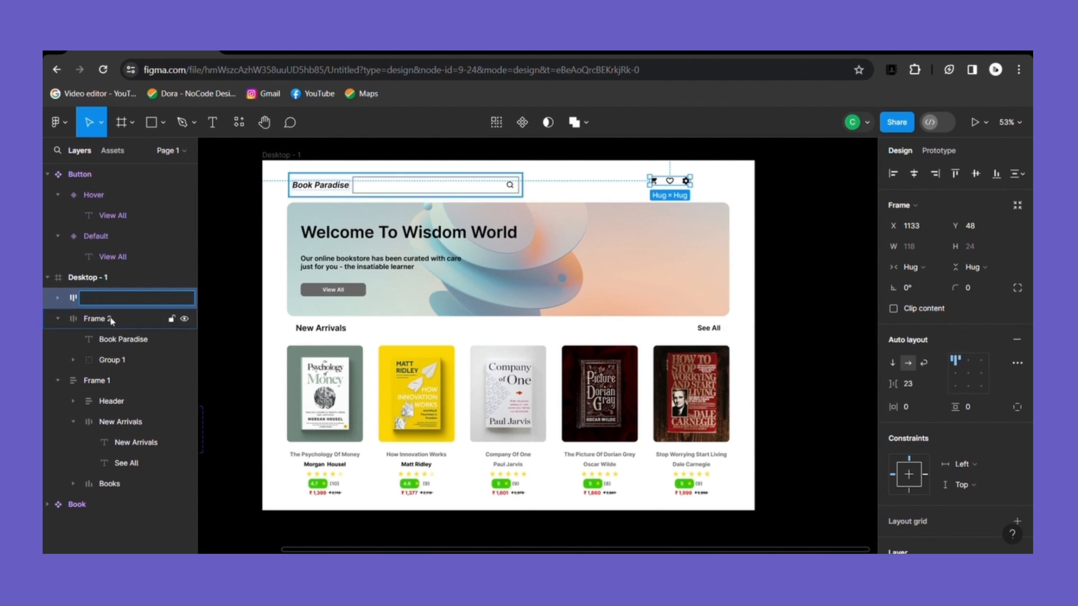
click(629, 192)
click(654, 182)
double_click(94, 300)
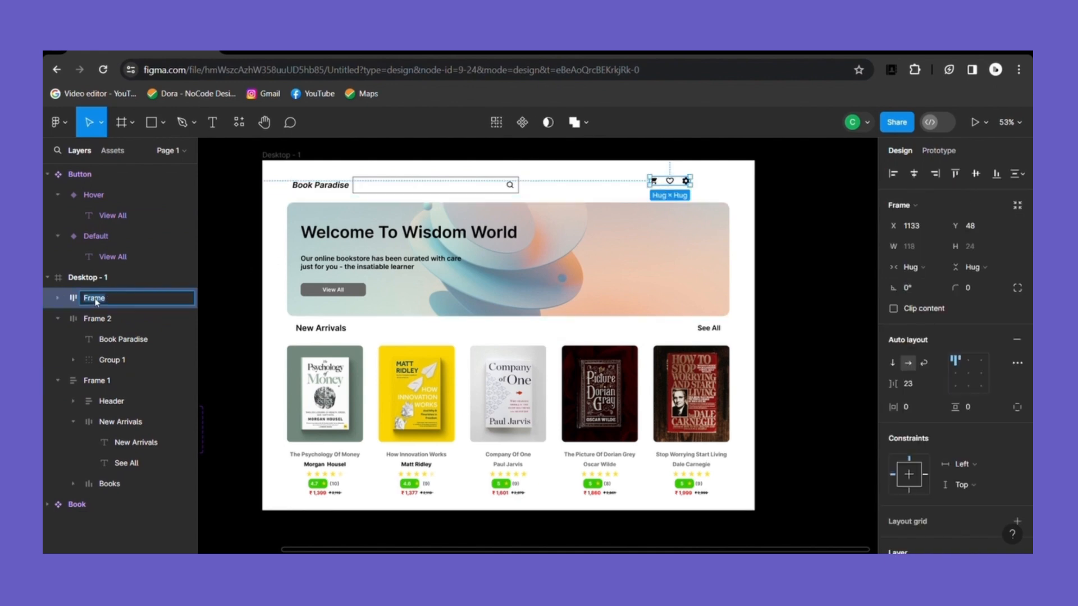
key(BackSpace)
click(92, 317)
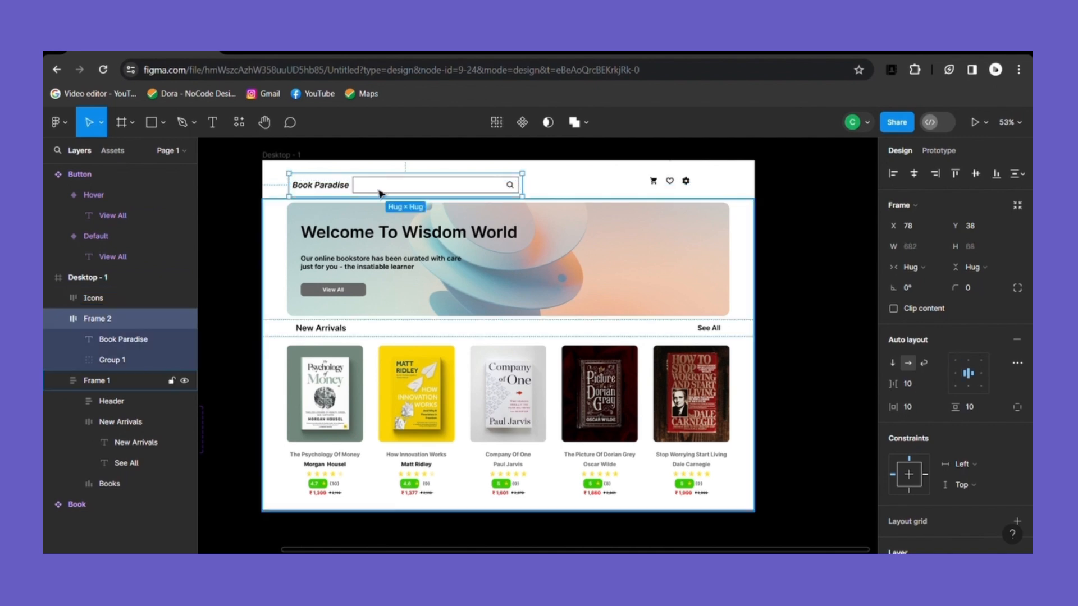
Set the Icons frame's horizontal and vertical padding to 10 and move it into the Book Paradise row after the search bar
double_click(98, 319)
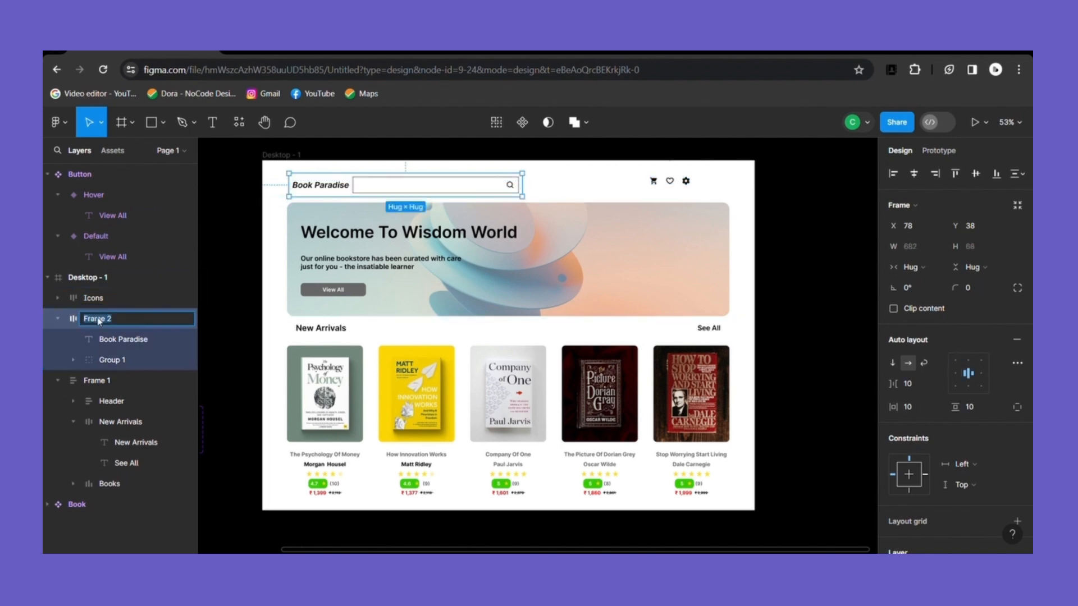
click(458, 158)
click(597, 189)
drag(957, 412, 966, 412)
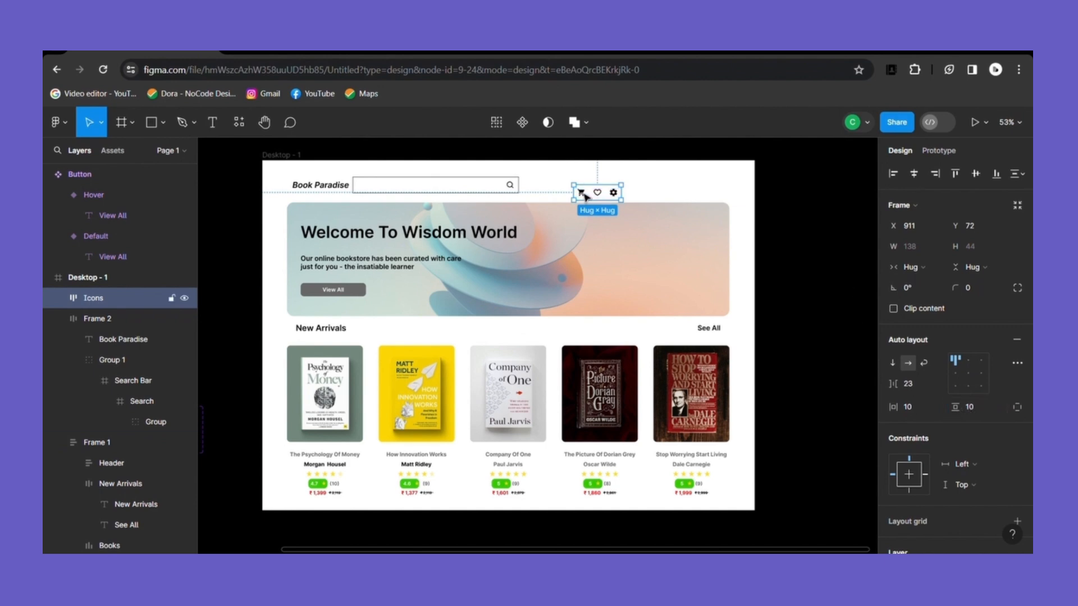
drag(597, 200, 543, 200)
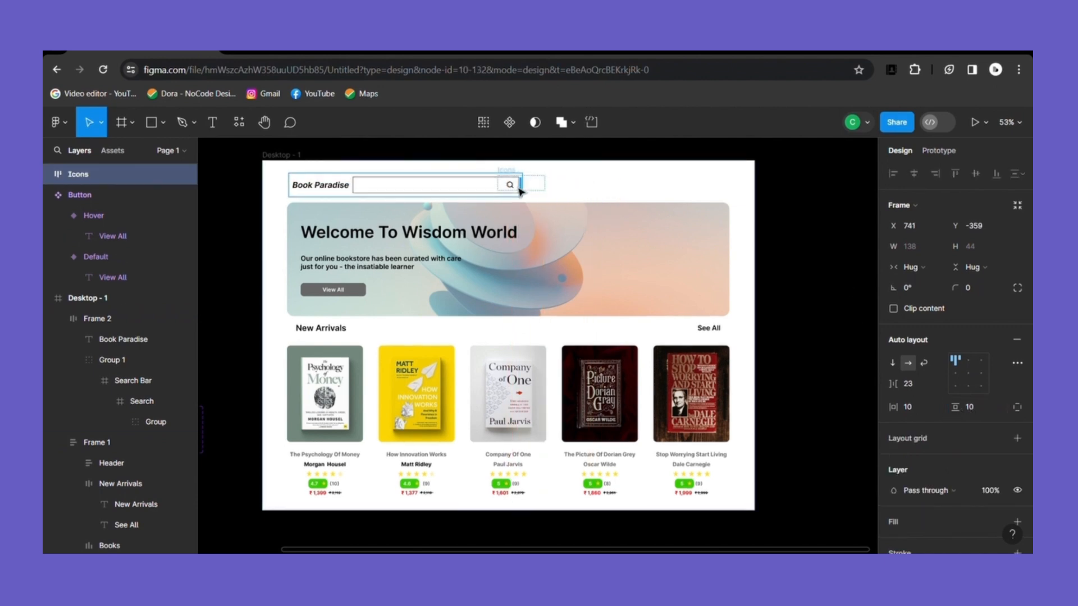
click(616, 202)
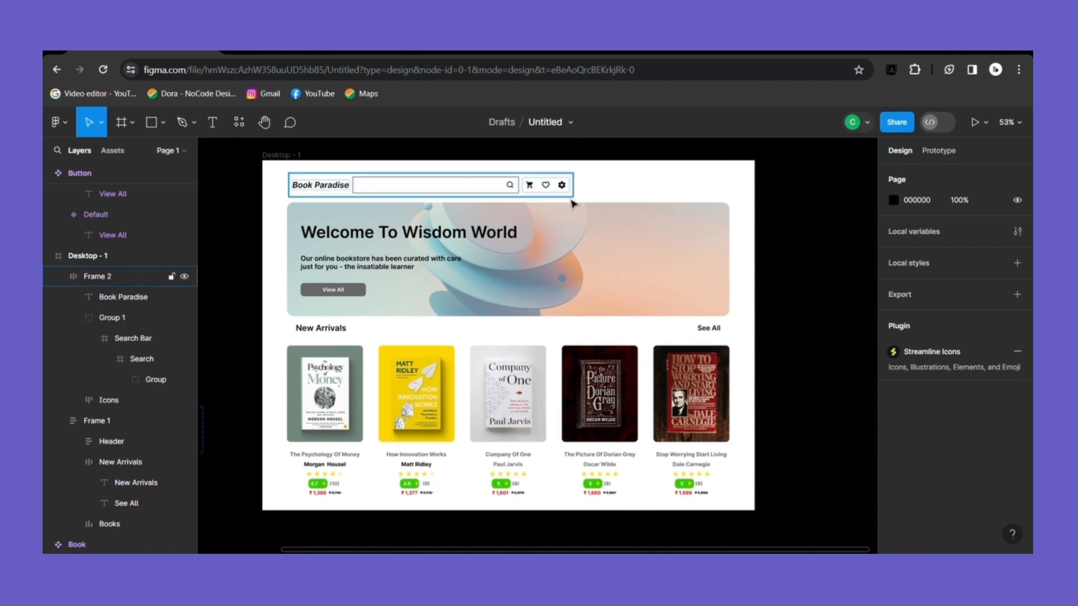
Rename the frame holding the Book Paradise title, search bar and icons "Menu, Logo"
click(104, 275)
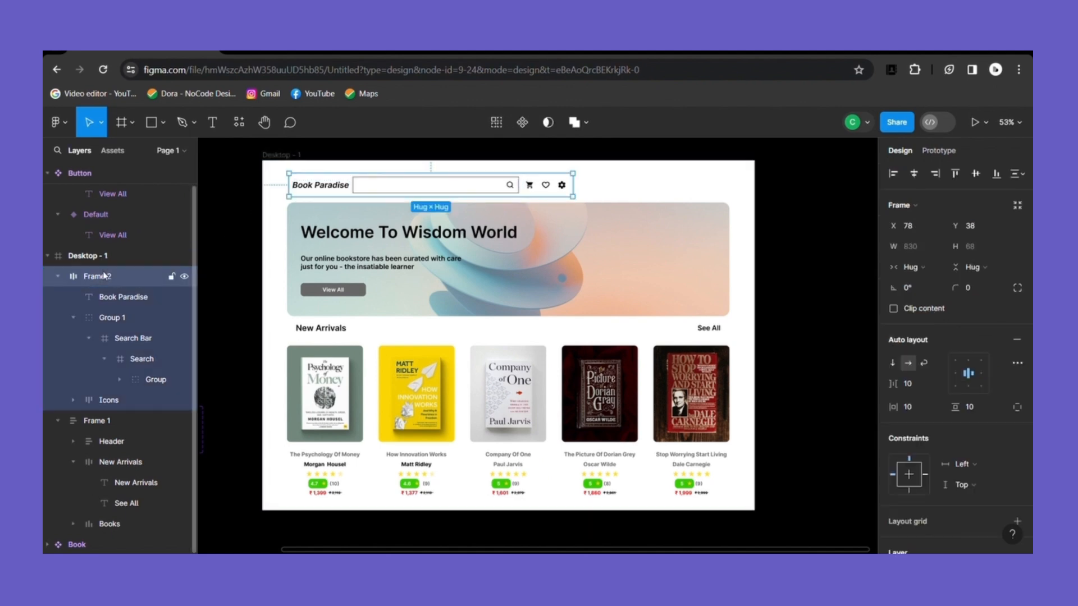
double_click(112, 276)
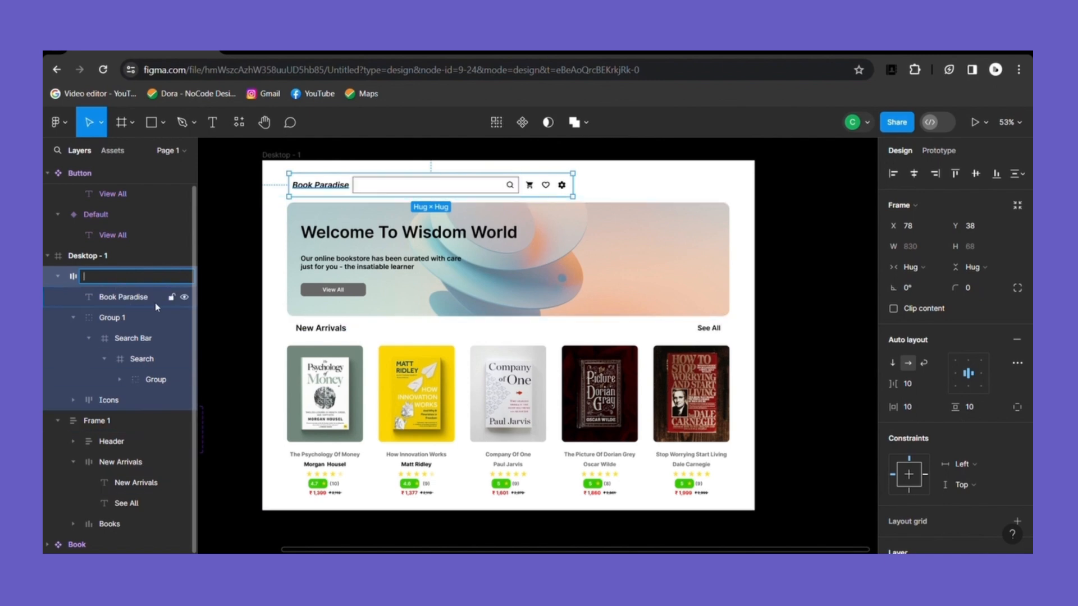
text(Menu, Logo)
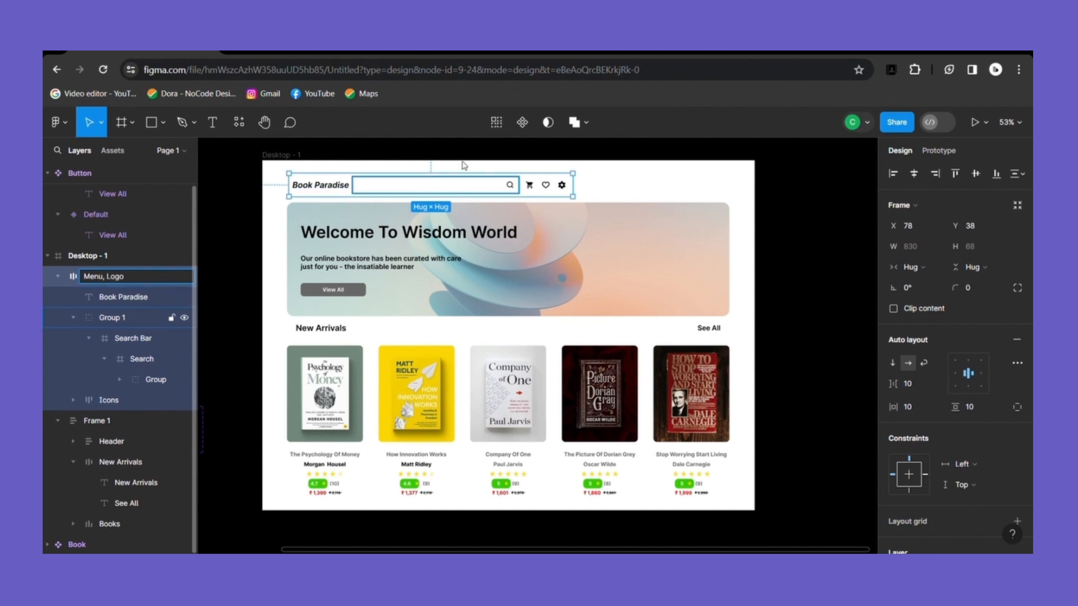
click(695, 188)
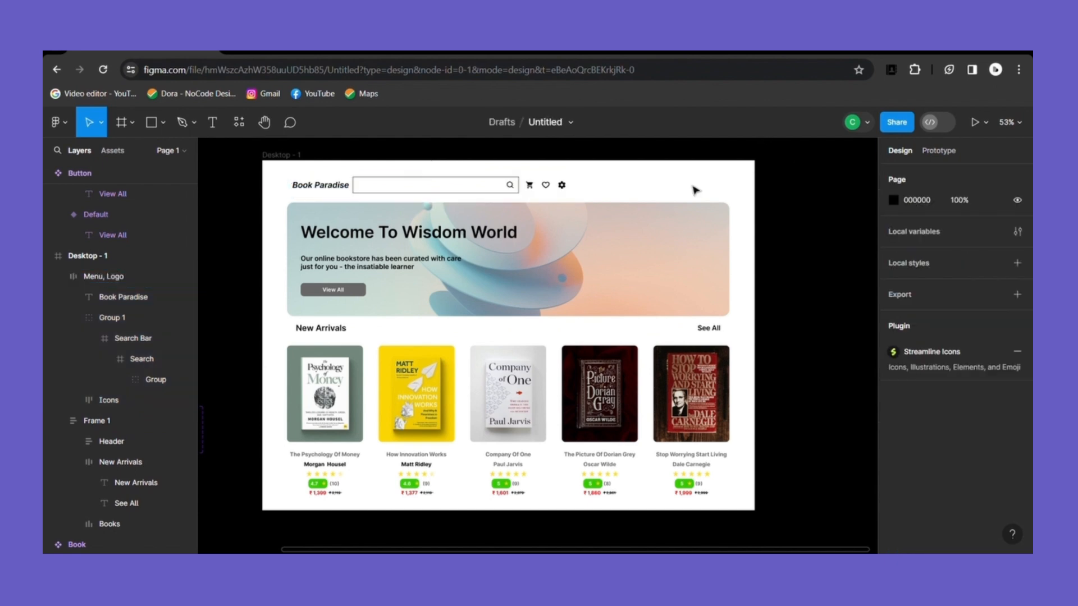
Set the spacing between the Menu, Logo row's items to 238 and round the corners of the search bar group
click(75, 279)
drag(901, 385, 199, 385)
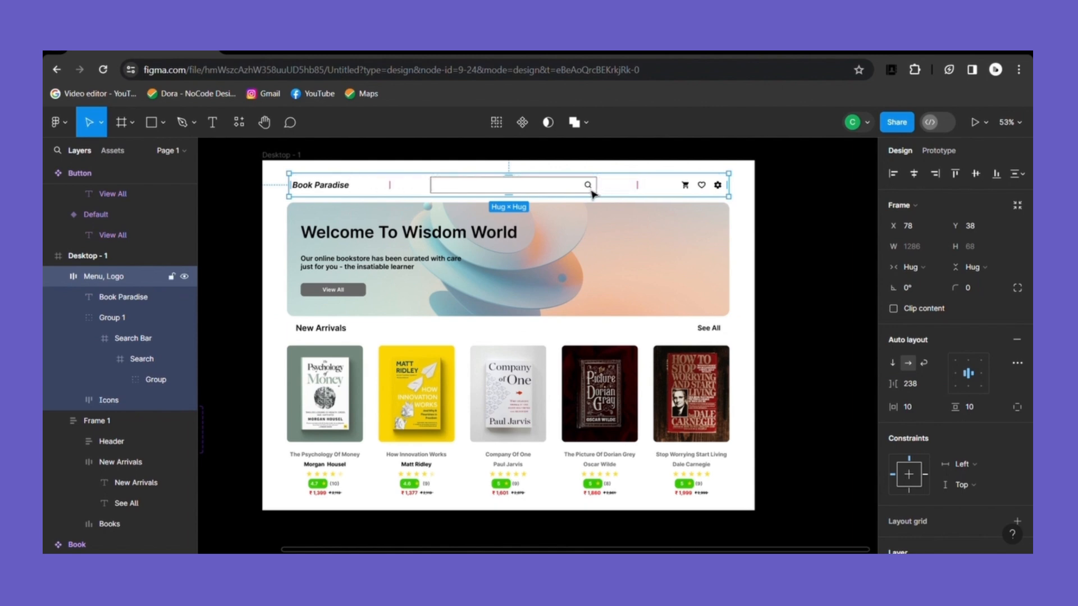
click(112, 317)
click(974, 288)
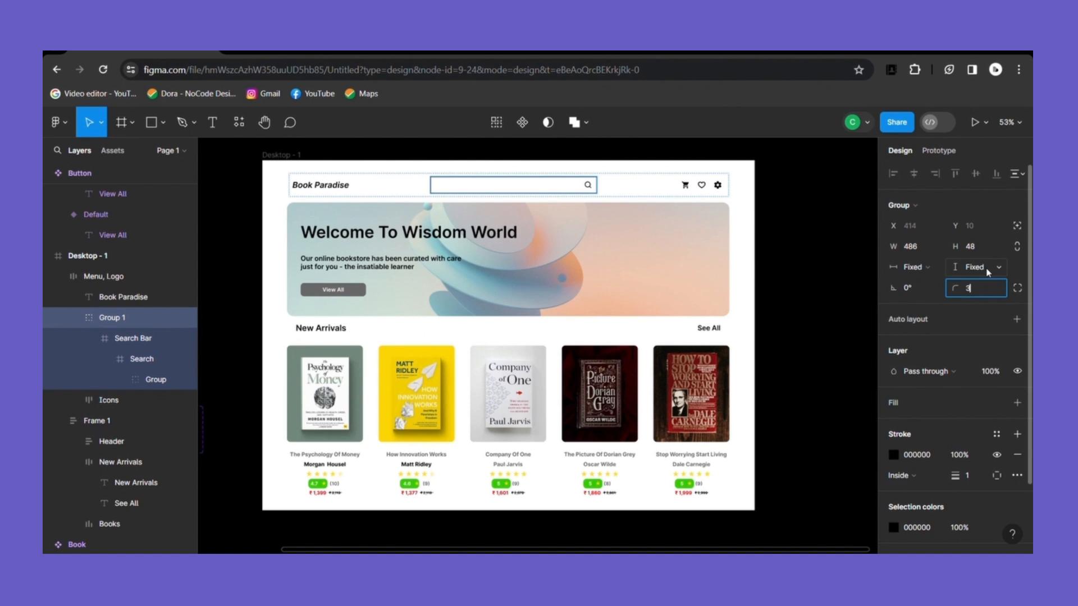
key(Return)
click(741, 193)
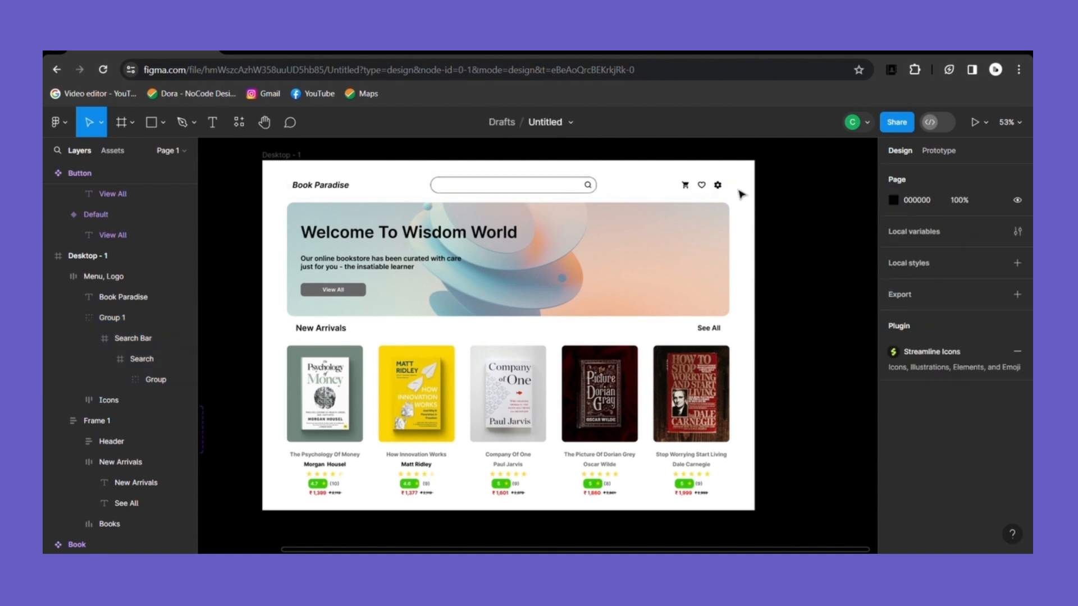
Nest the Menu, Logo row in the Header above the welcome banner and position Frame 1 at X 0, Y 16
click(327, 194)
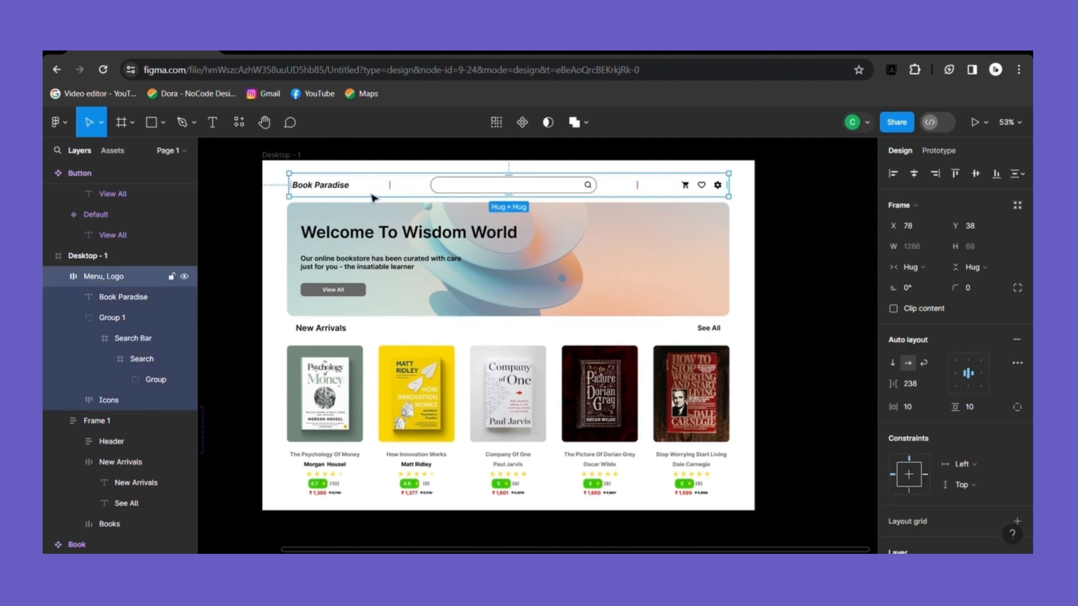
drag(354, 188, 346, 215)
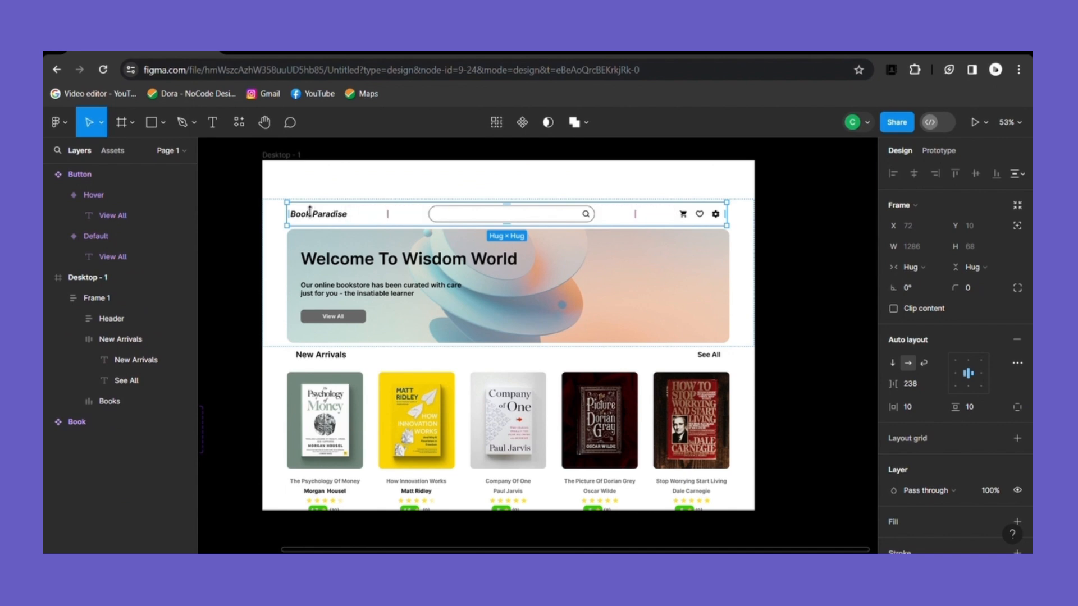
click(92, 298)
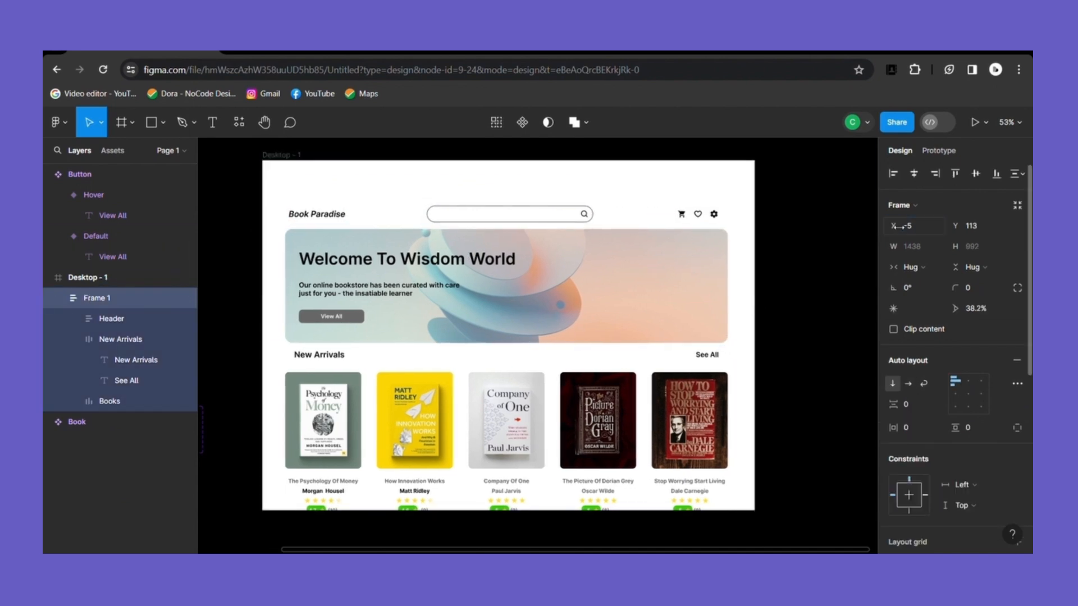
drag(958, 229, 838, 233)
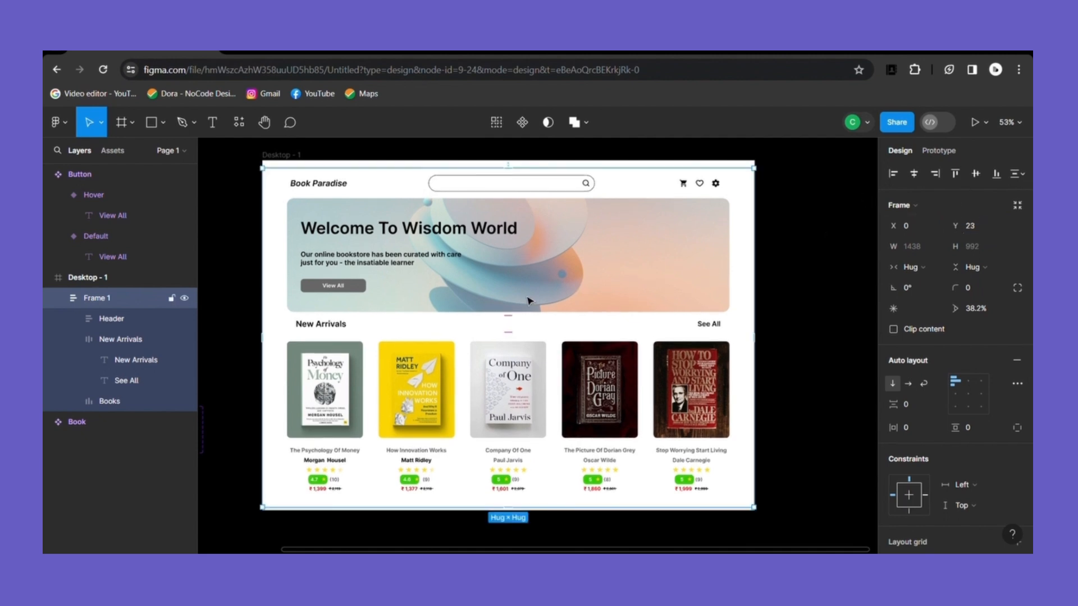
drag(530, 297, 529, 296)
click(802, 330)
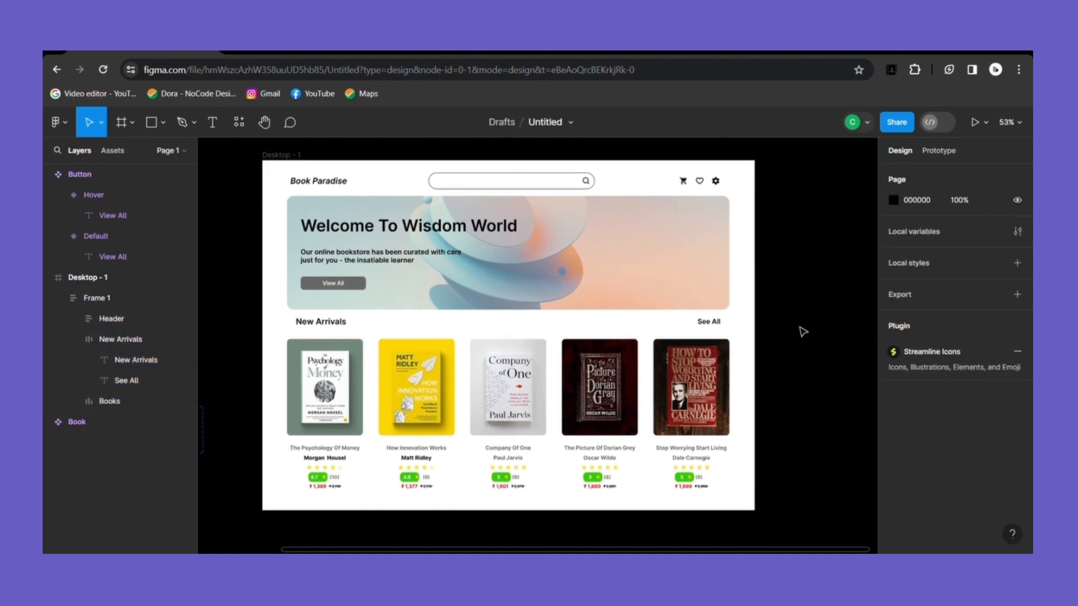
Narrow the Button component's Default variant to 162 wide and shrink its Hover variant to the same width
click(517, 181)
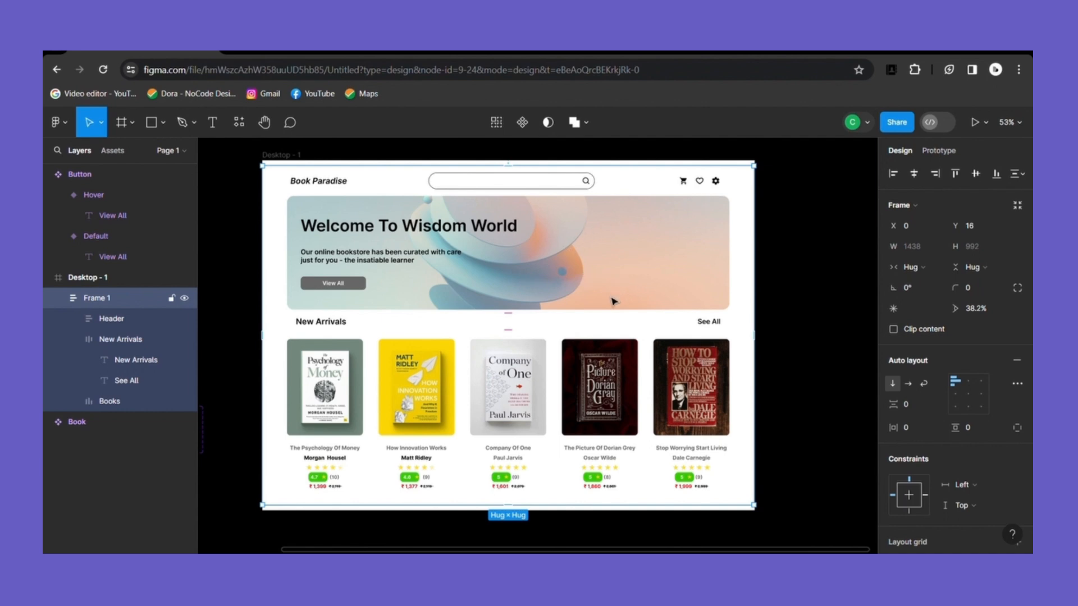
click(331, 289)
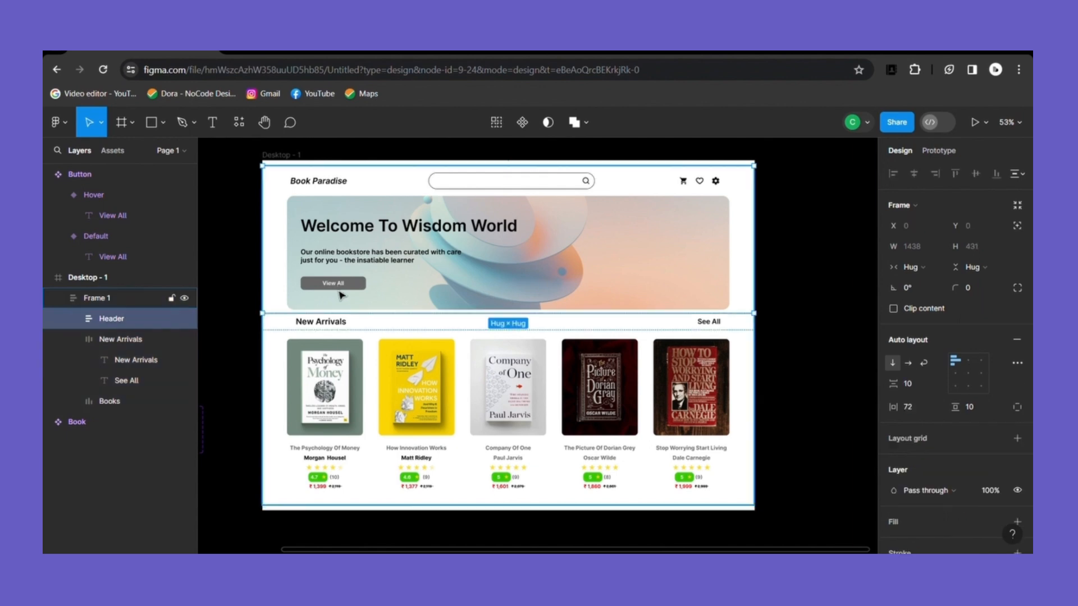
click(332, 289)
scroll(538, 337, left, 3)
scroll(284, 444, left, 1)
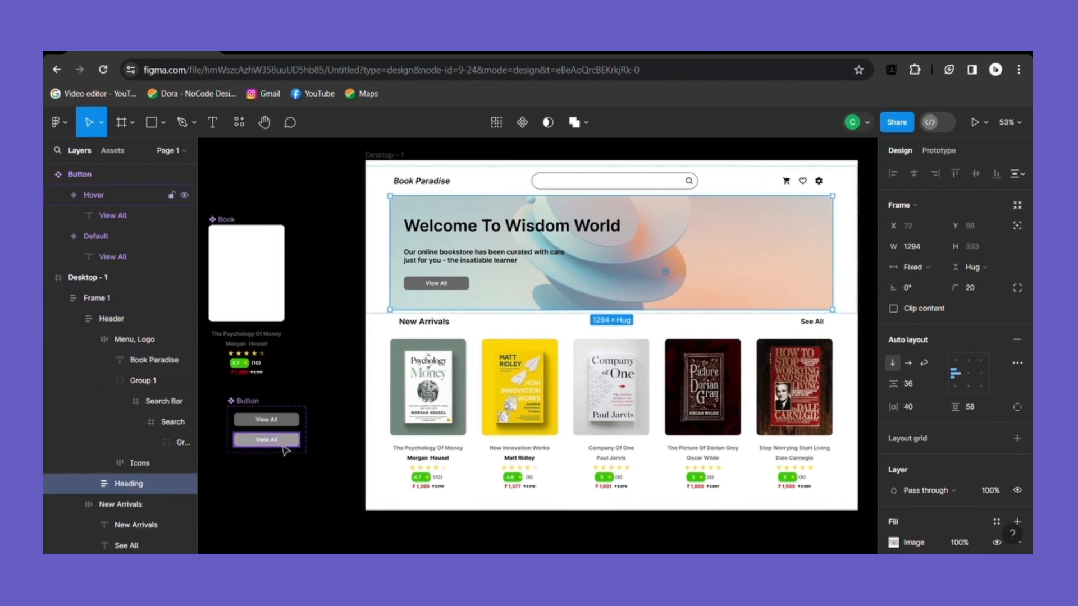
click(267, 420)
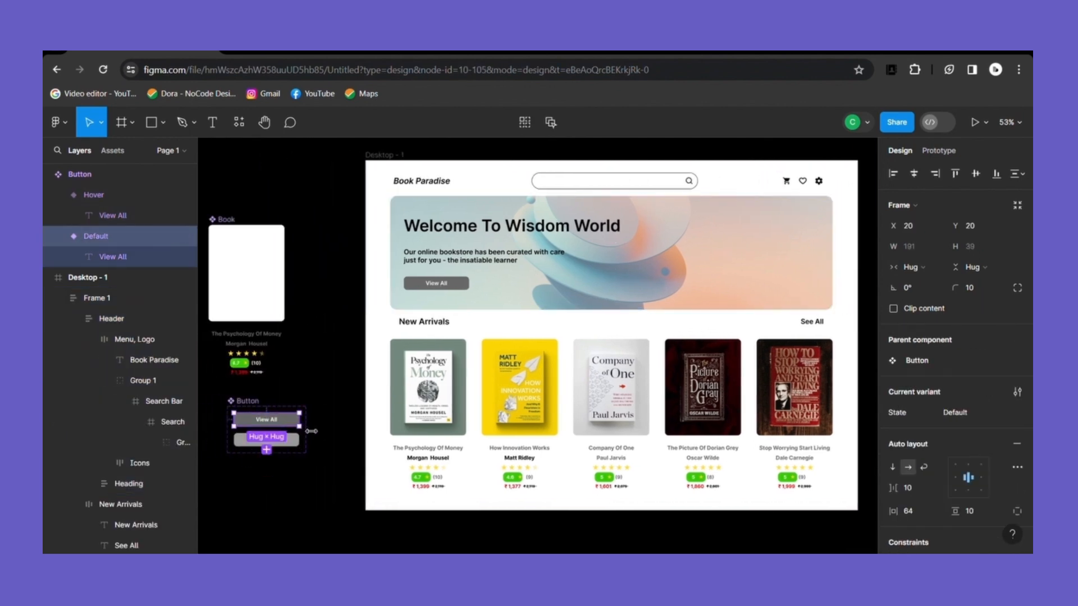
drag(307, 434, 299, 433)
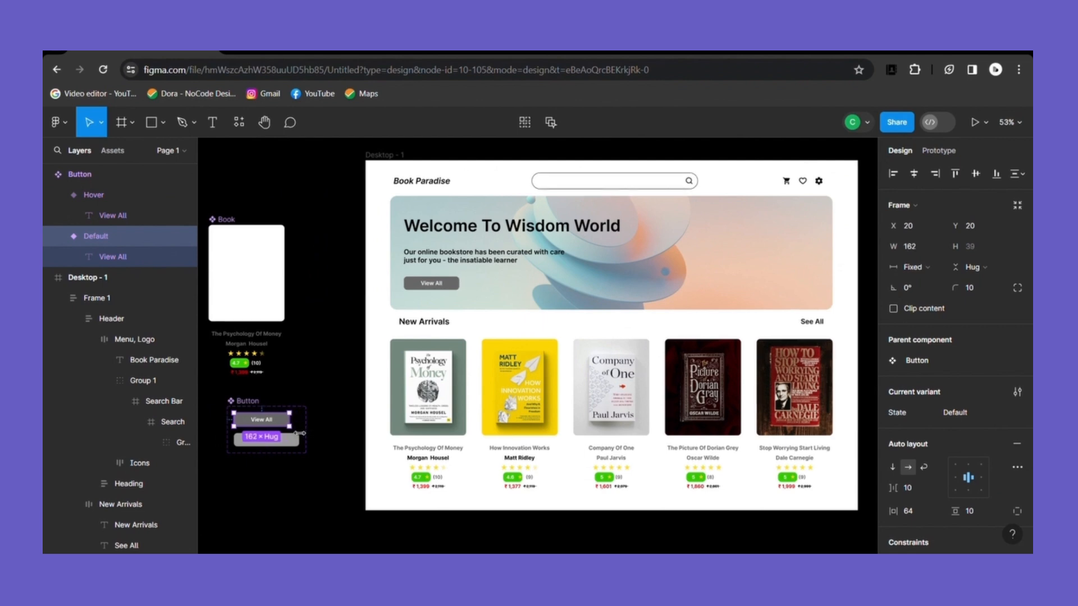
click(287, 441)
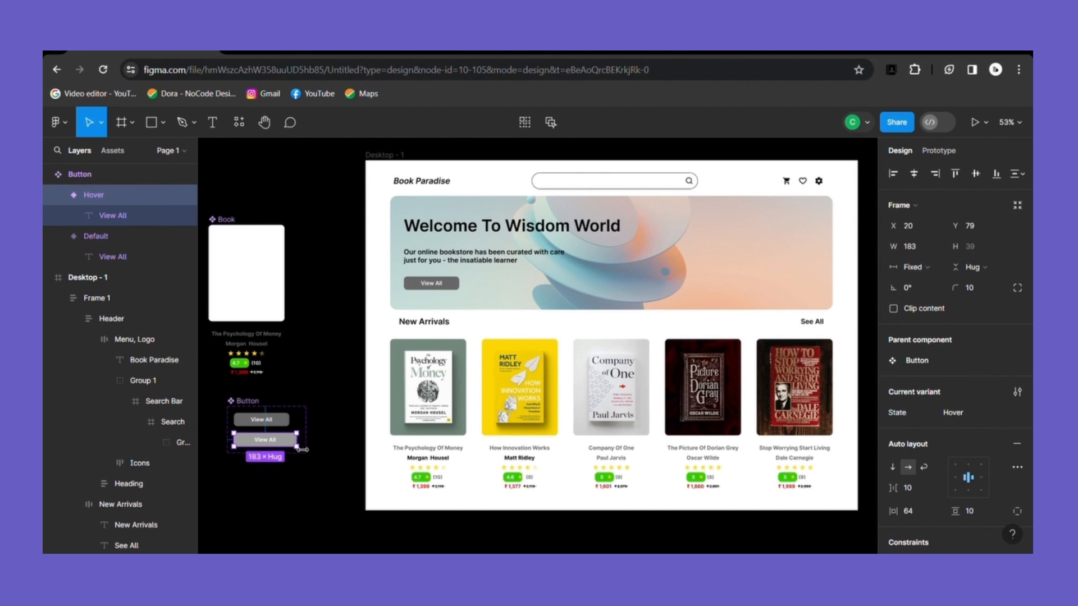
click(316, 470)
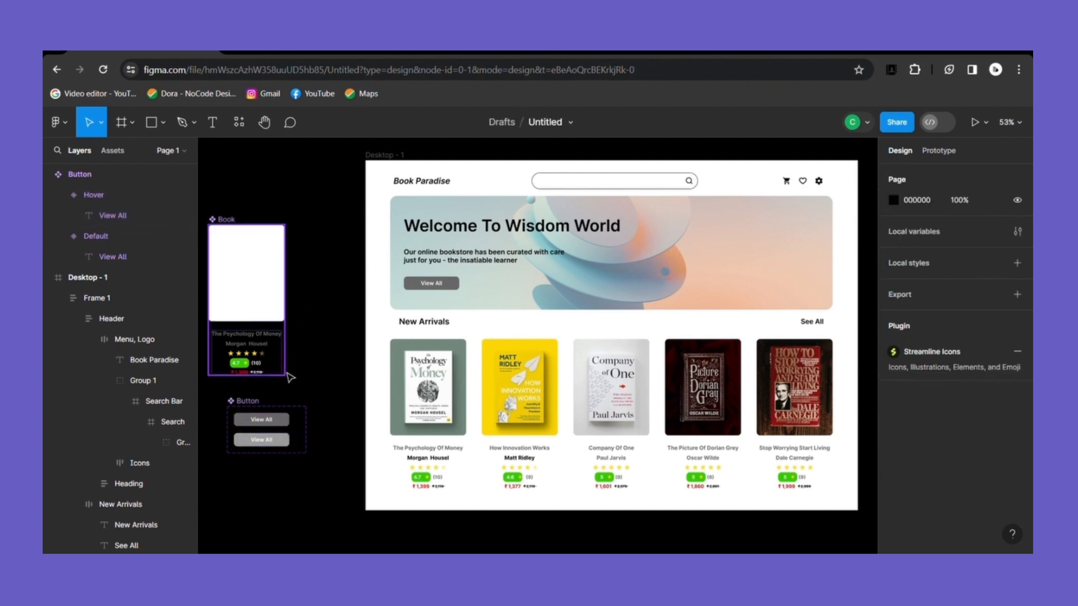
Recolour the banner's tagline text with the orange DC996E sampled from the banner image
click(539, 240)
double_click(515, 260)
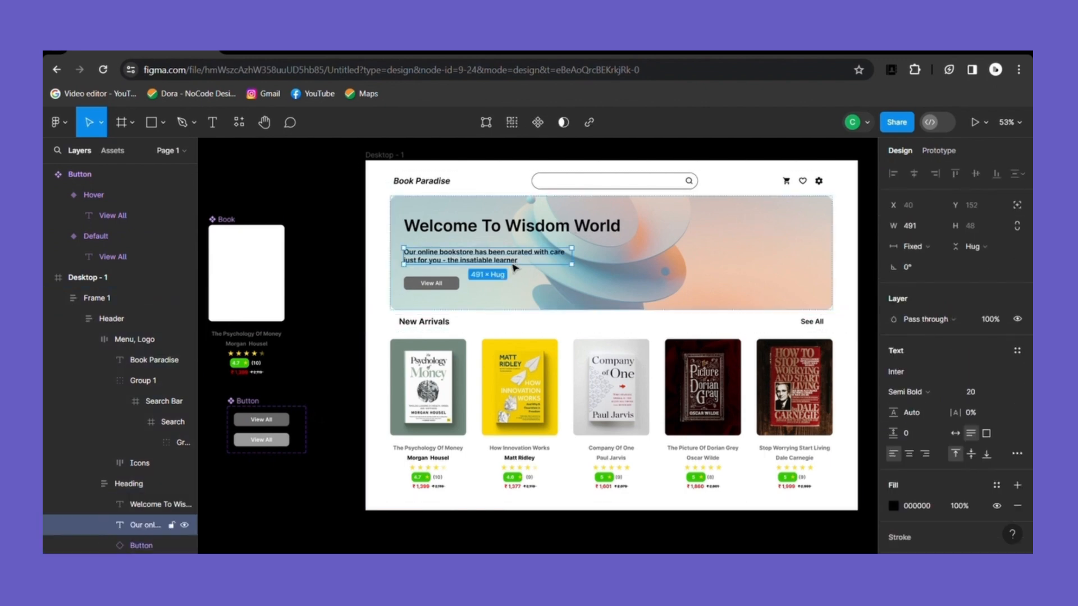
click(893, 506)
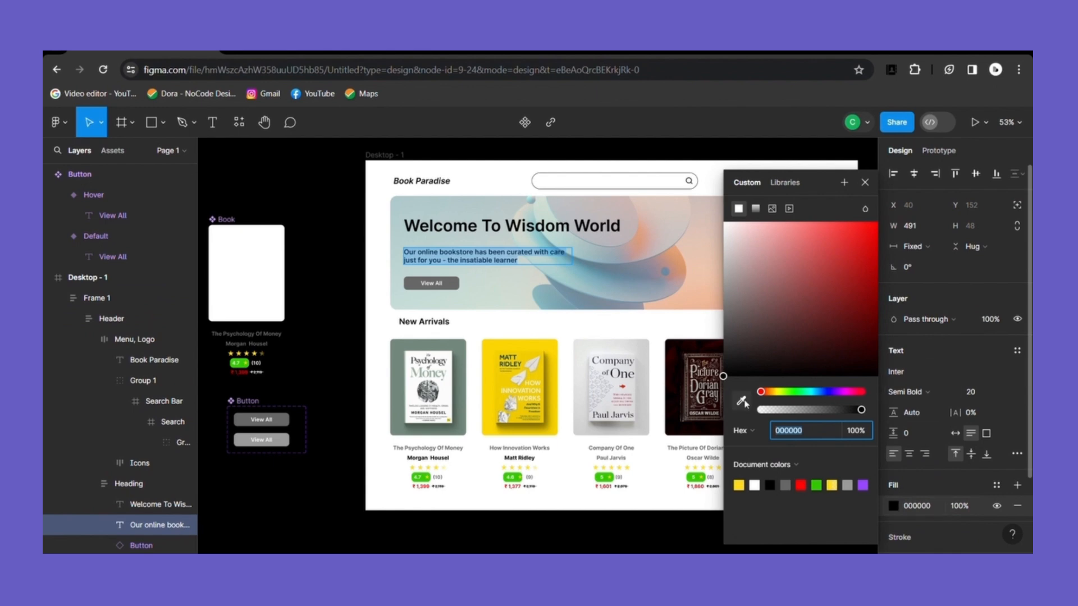
click(694, 270)
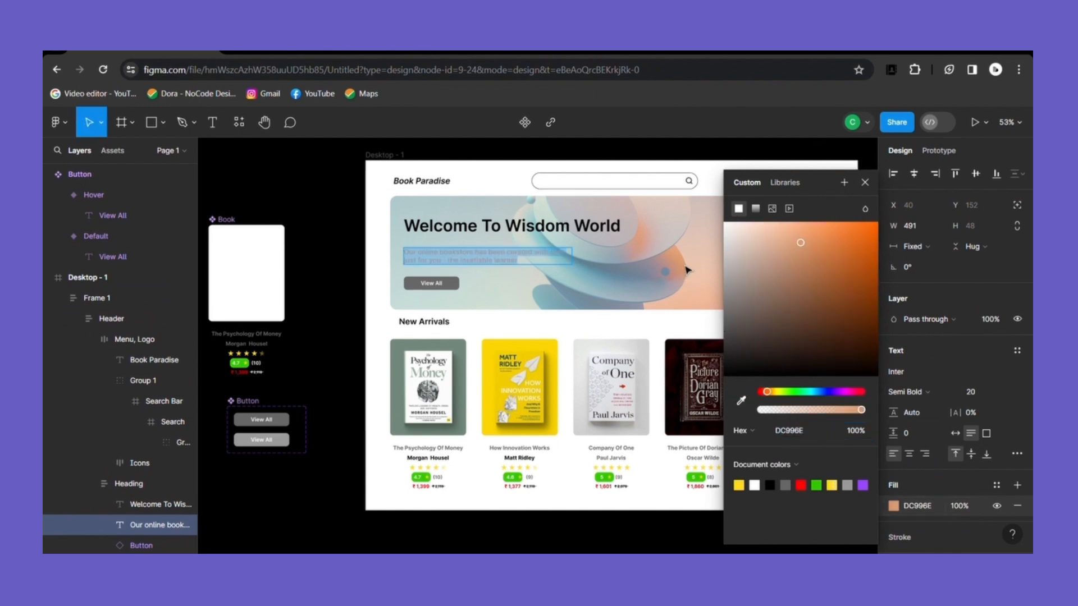
click(865, 183)
click(835, 260)
click(846, 267)
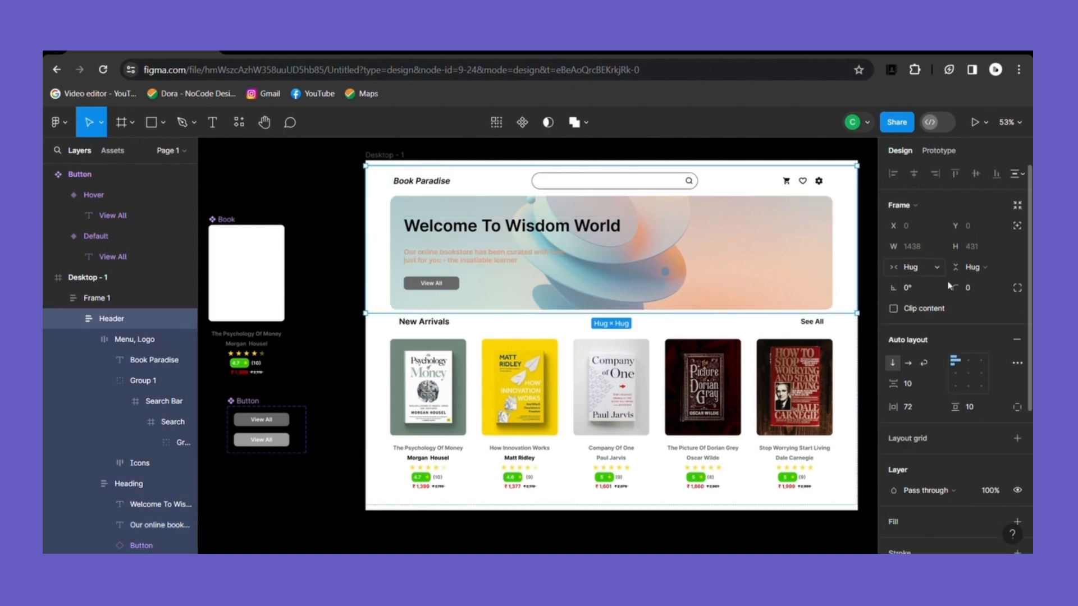
Recolour the Welcome To Wisdom World heading with the muted blue 6FA4B2 sampled from the banner image
click(526, 230)
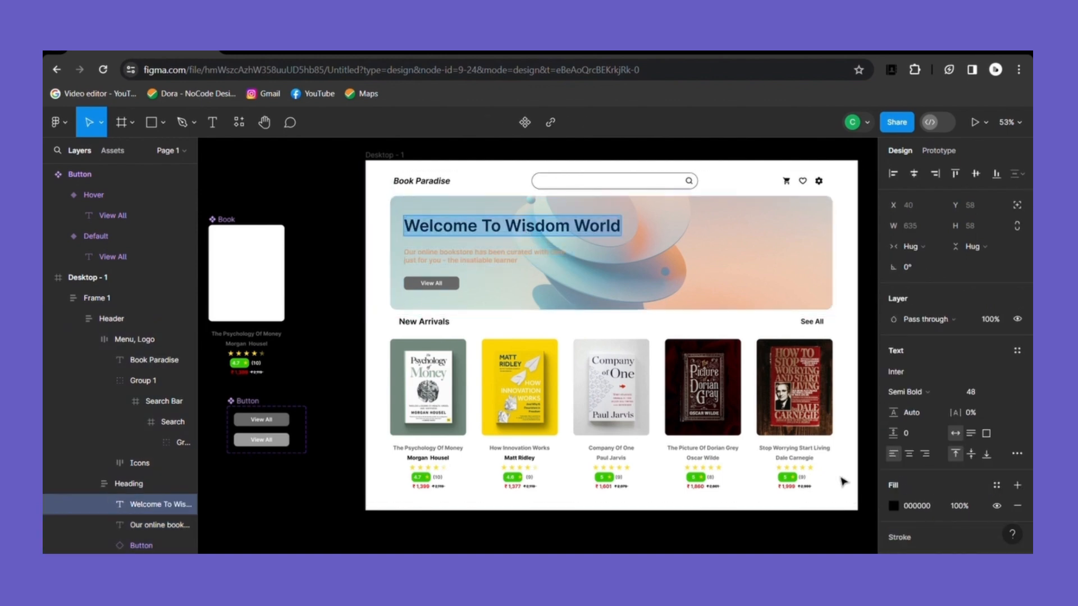
click(893, 506)
click(741, 399)
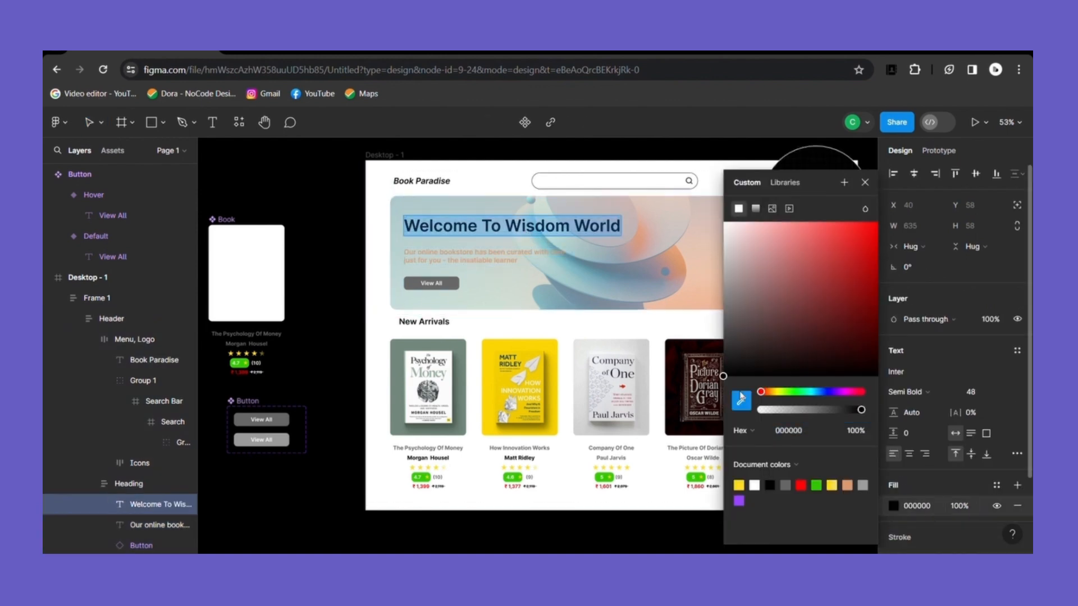
click(584, 279)
click(865, 182)
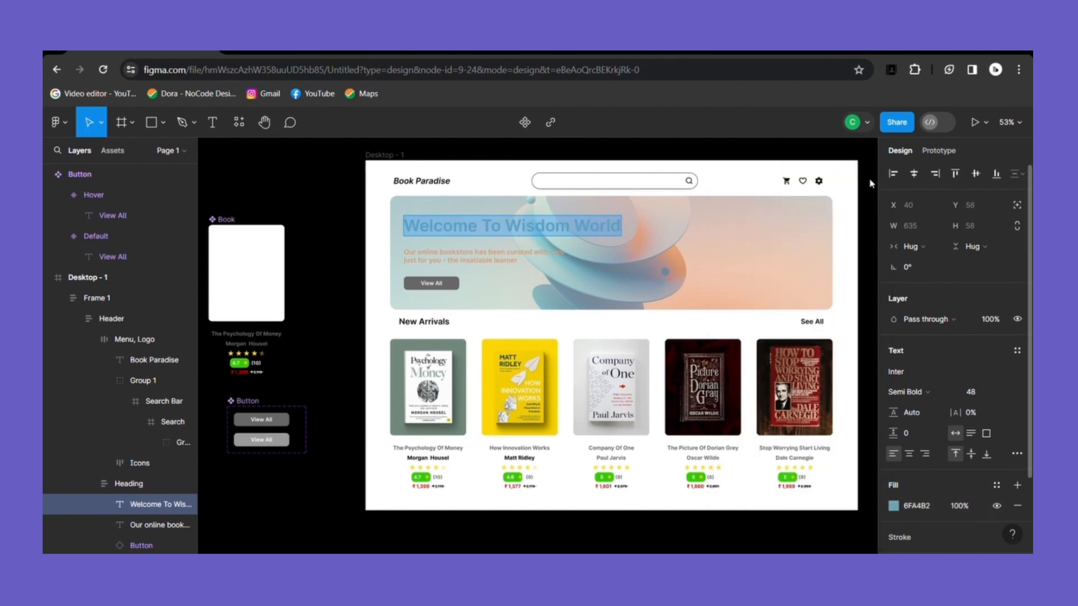
click(820, 238)
click(820, 238)
Set the Welcome To Wisdom World heading's fill to the more saturated blue 1B9ABB
double_click(576, 230)
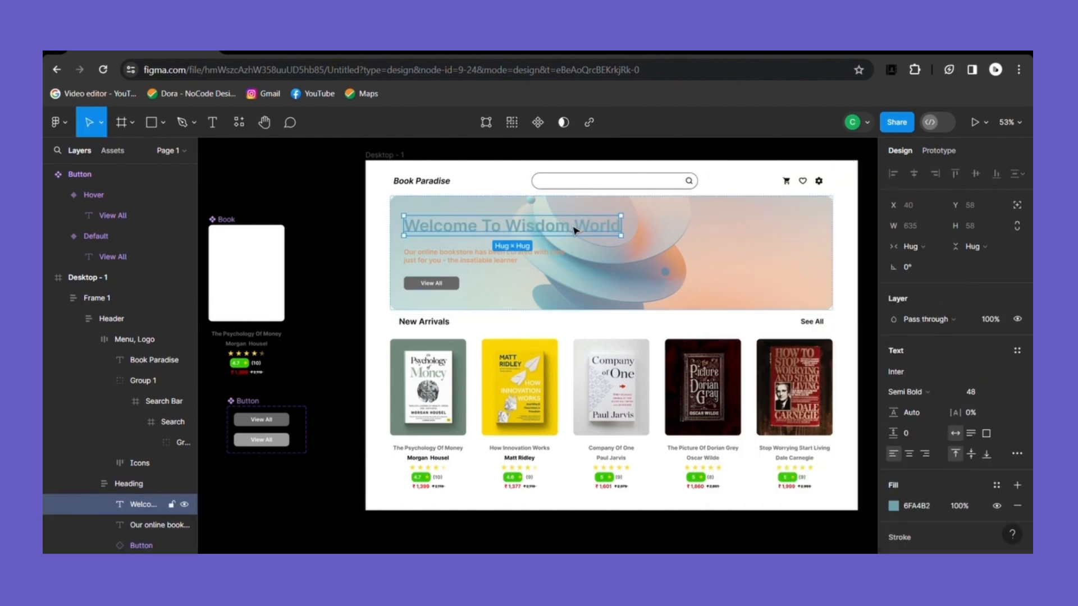
key(Return)
click(893, 505)
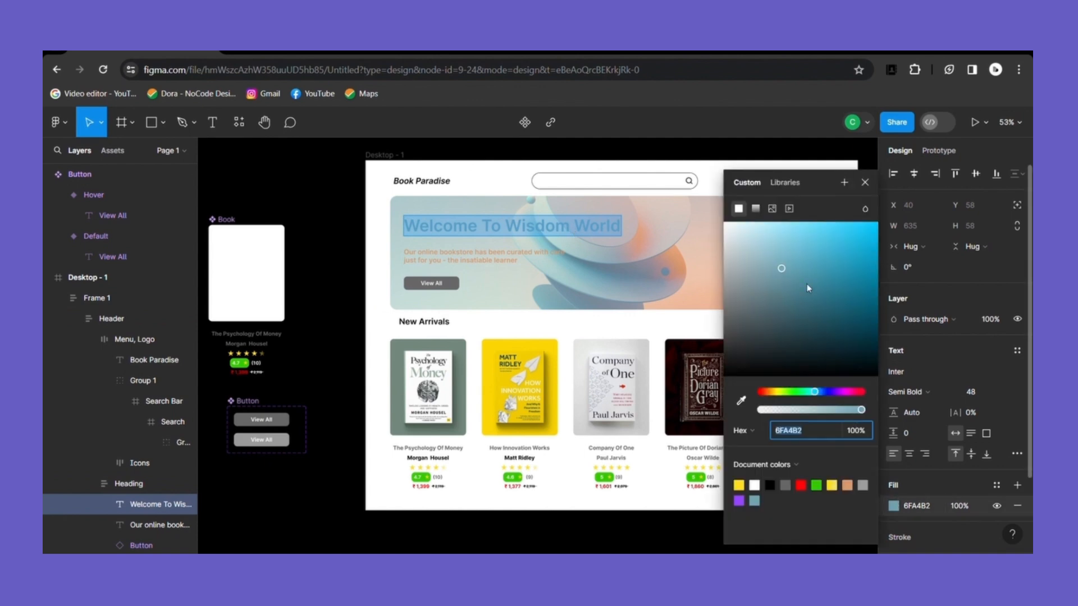
drag(783, 270, 857, 267)
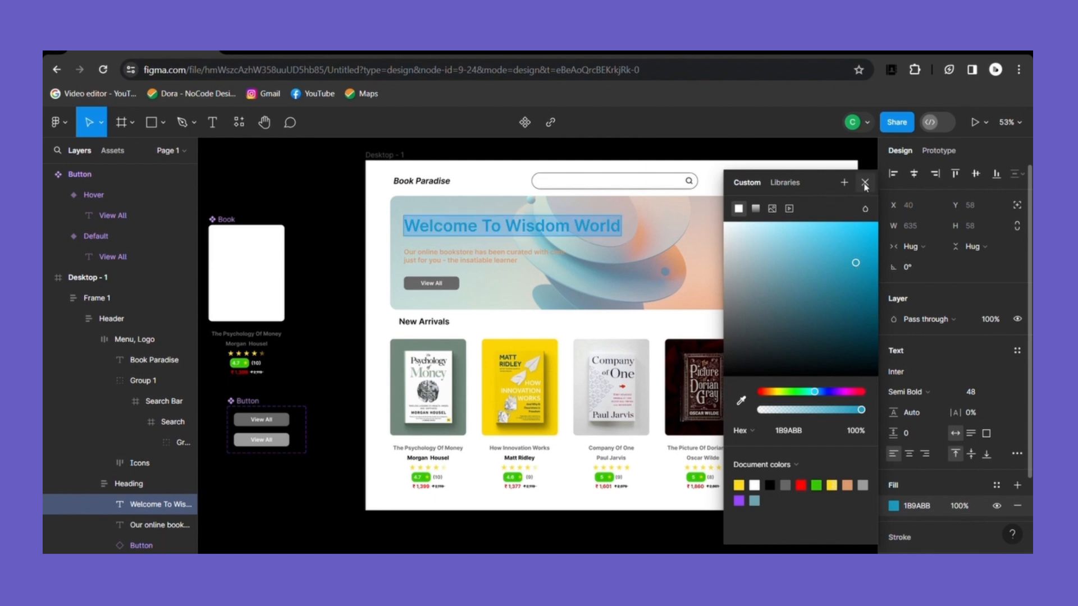
click(864, 184)
click(848, 209)
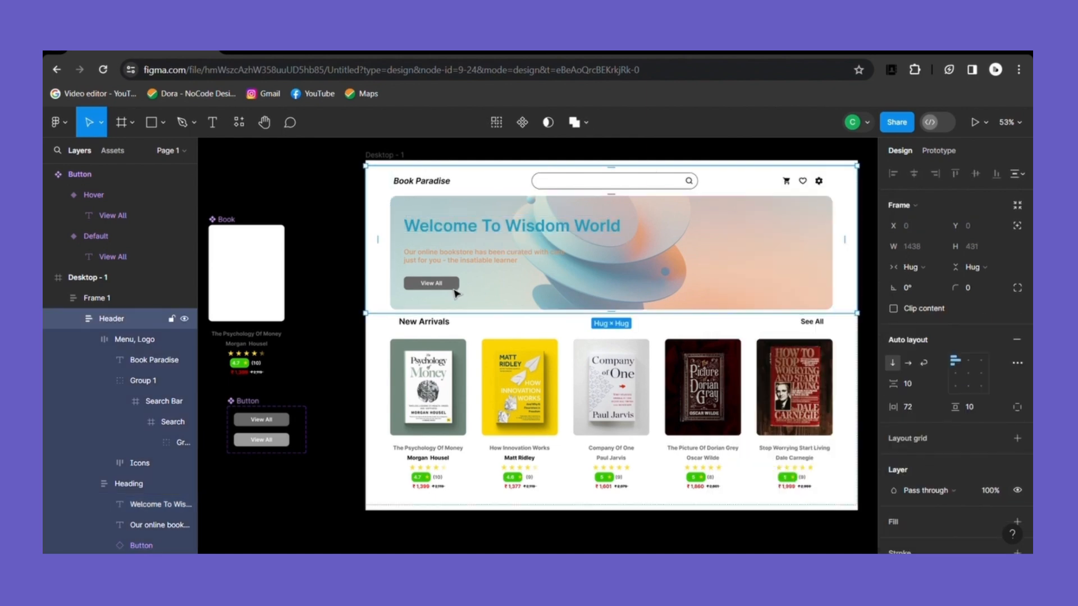
Fill the Button component's Default variant with the heading's blue 1B9ABB, sampled from the canvas
click(456, 292)
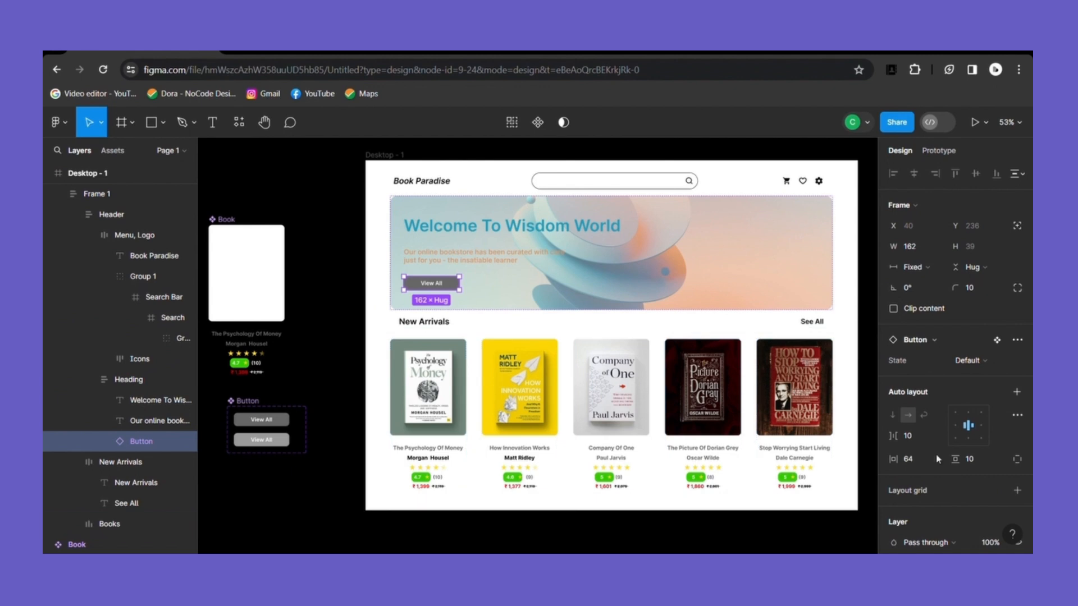
click(289, 422)
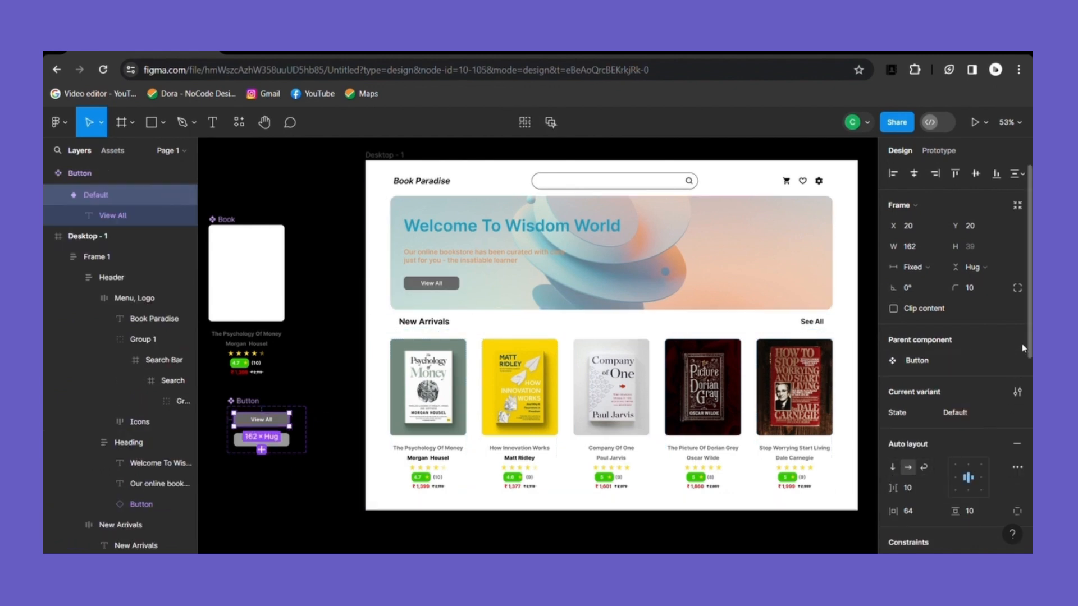
scroll(1022, 348, down, 3)
click(893, 537)
click(741, 400)
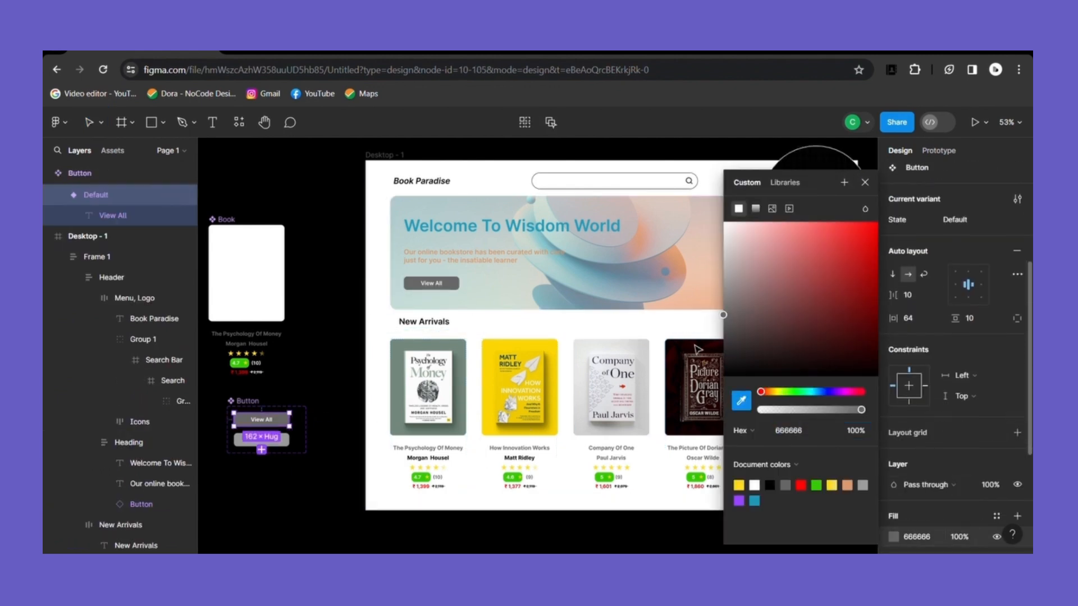
click(552, 241)
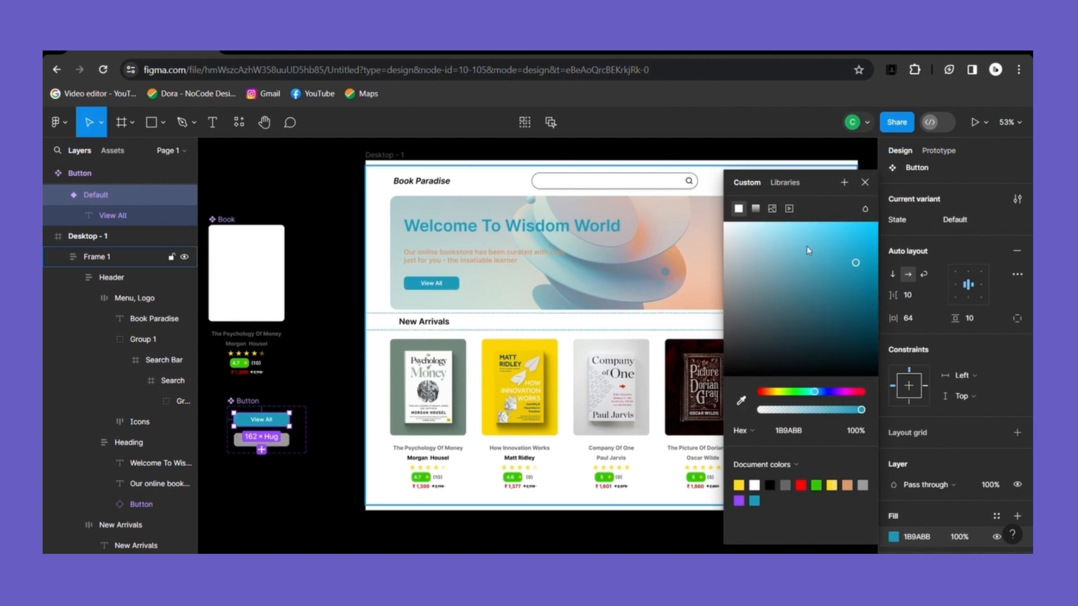
click(865, 183)
click(870, 338)
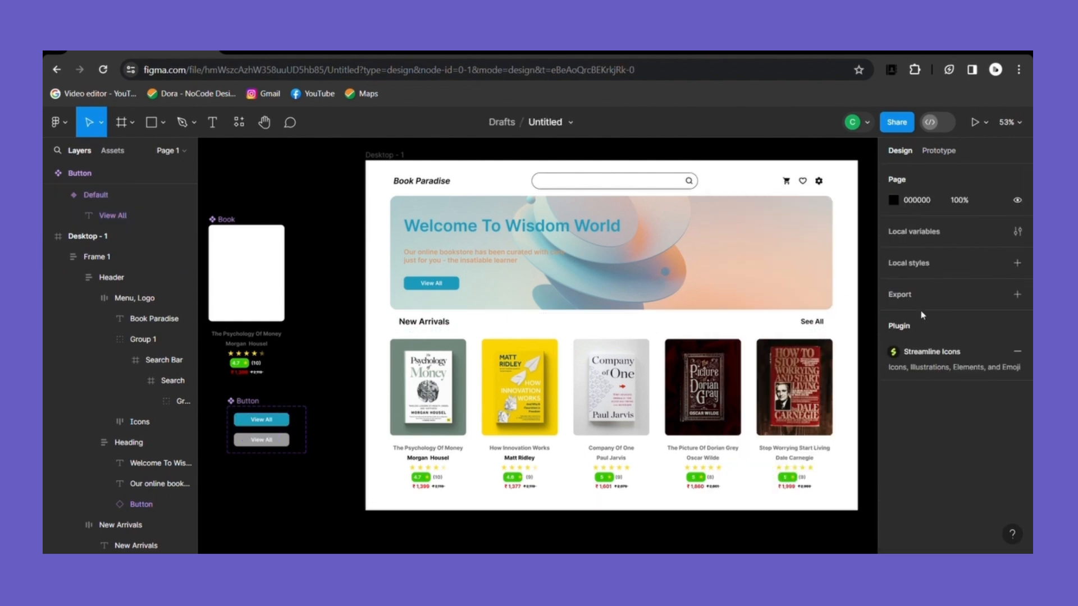
Add a soft drop shadow to the Heading banner frame
double_click(776, 298)
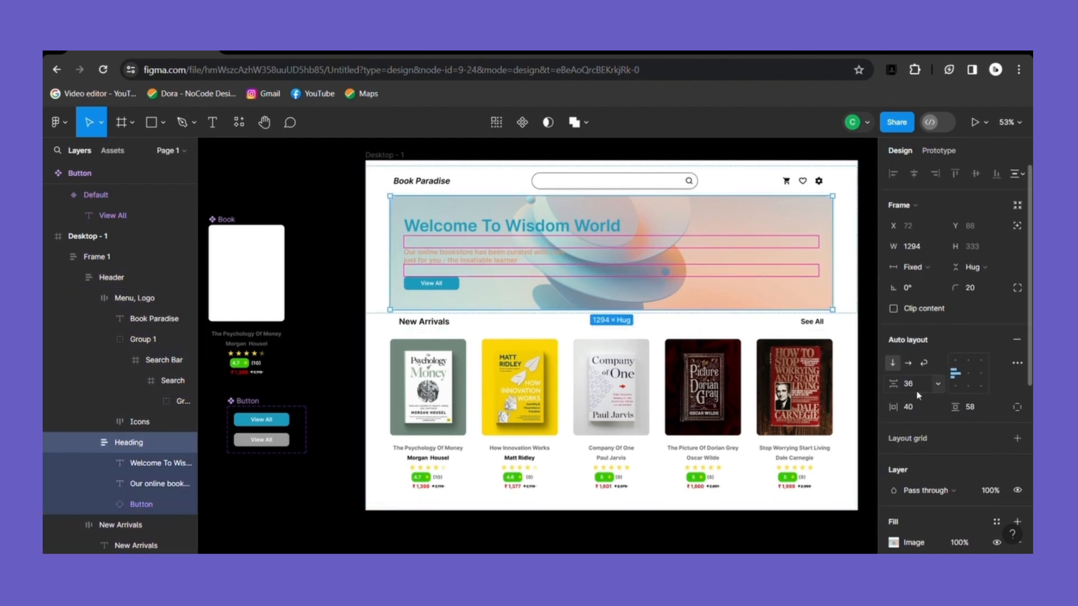
drag(1030, 247, 1031, 414)
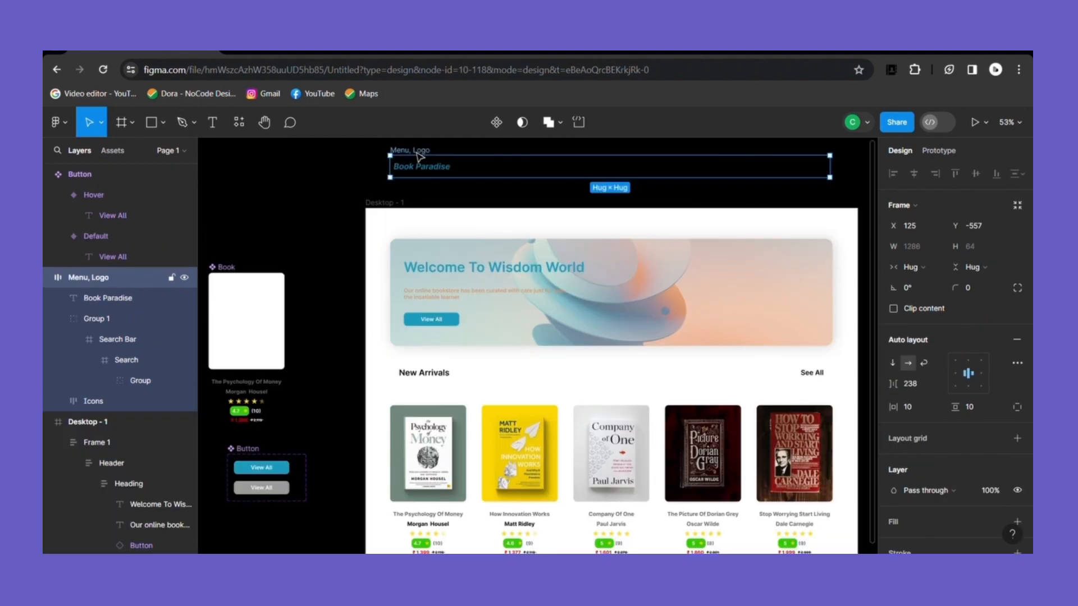
Wrap the Menu, Logo row in an auto layout frame and place it along the top of Desktop - 1, undoing its resize
key(shift+a)
drag(474, 169, 474, 225)
drag(395, 229, 390, 228)
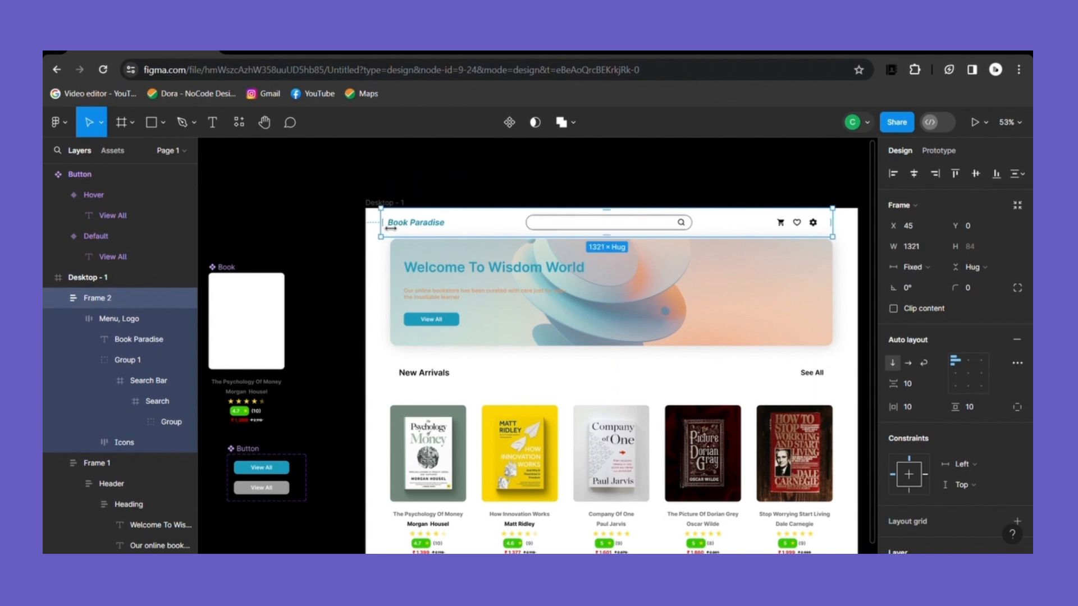
key(ctrl+z)
Set the wrapping frame's horizontal padding to 76 and nest it in Frame 1 above the Header
drag(896, 407, 916, 407)
drag(467, 232, 459, 227)
drag(902, 407, 918, 407)
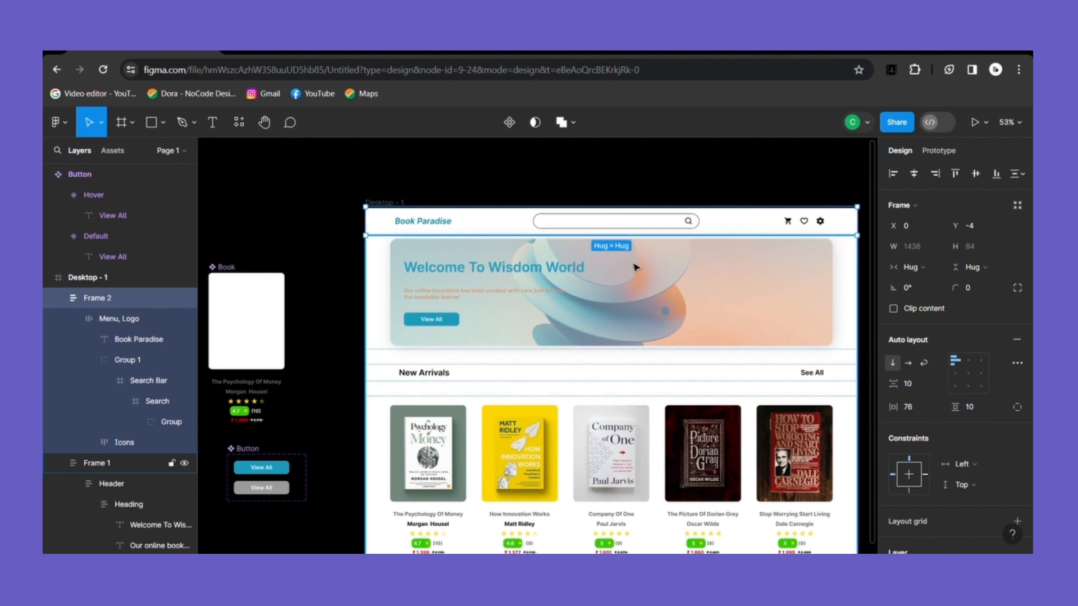
drag(496, 225, 497, 241)
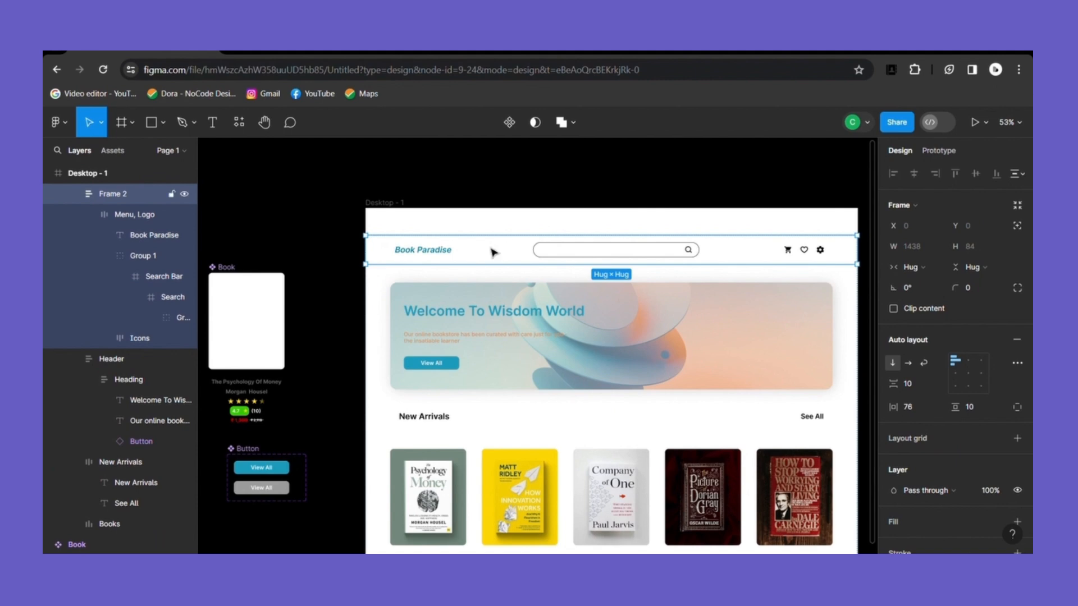
Rename the frame wrapping the Menu, Logo row "Menu"
double_click(125, 195)
key(BackSpace)
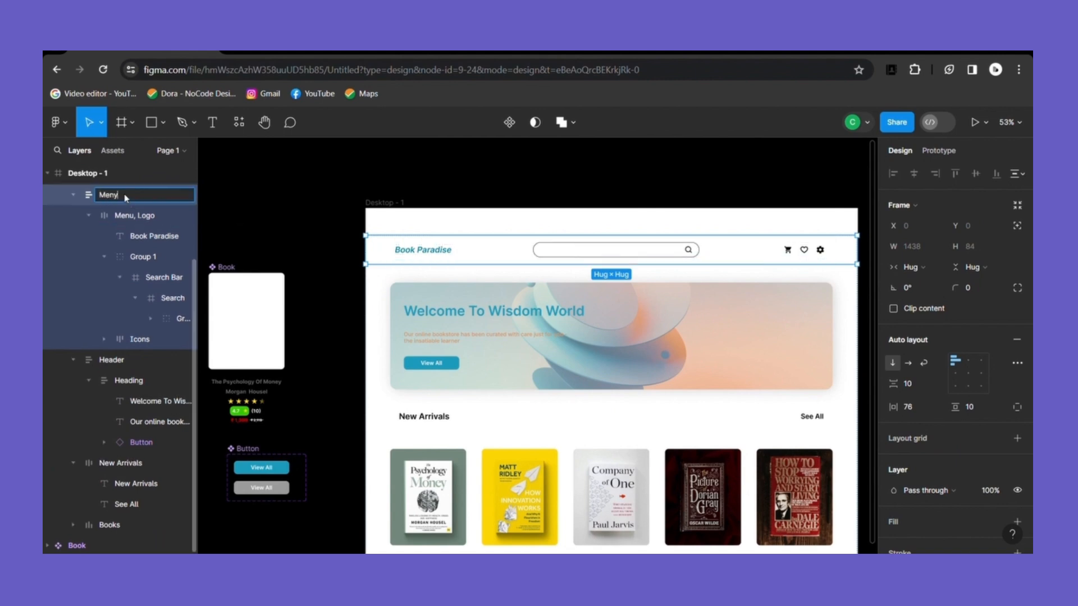
key(Return)
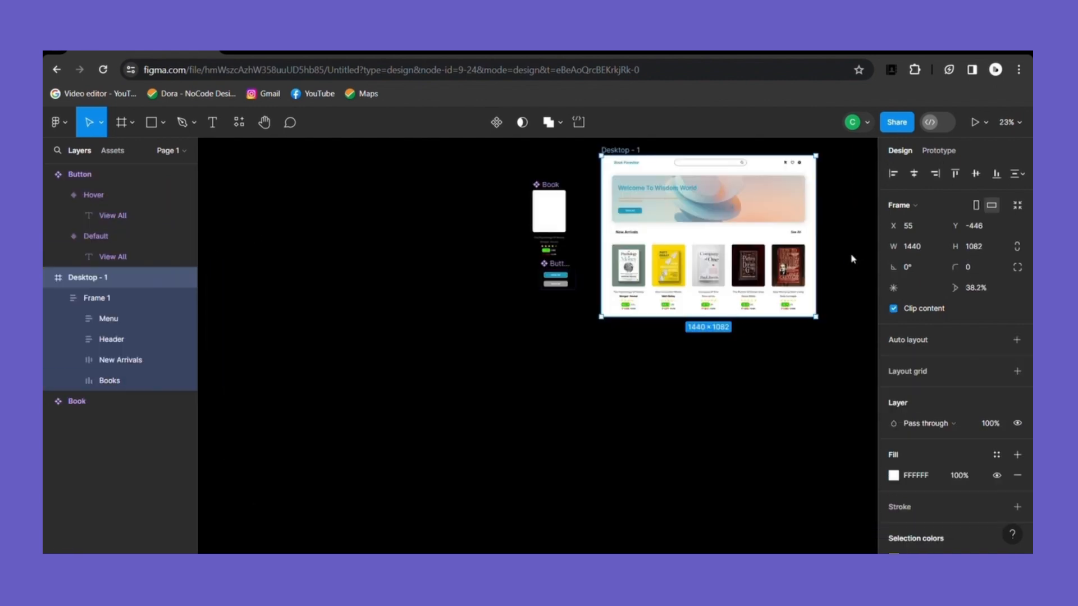
click(852, 258)
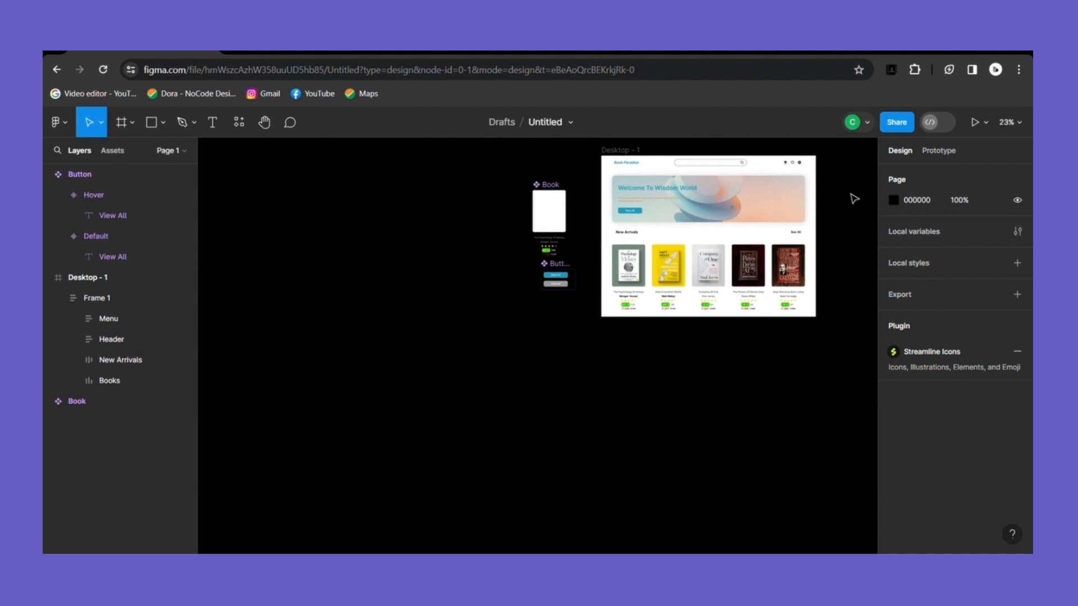
Apply auto layout to Desktop - 1 and stretch its height to 1082
click(635, 163)
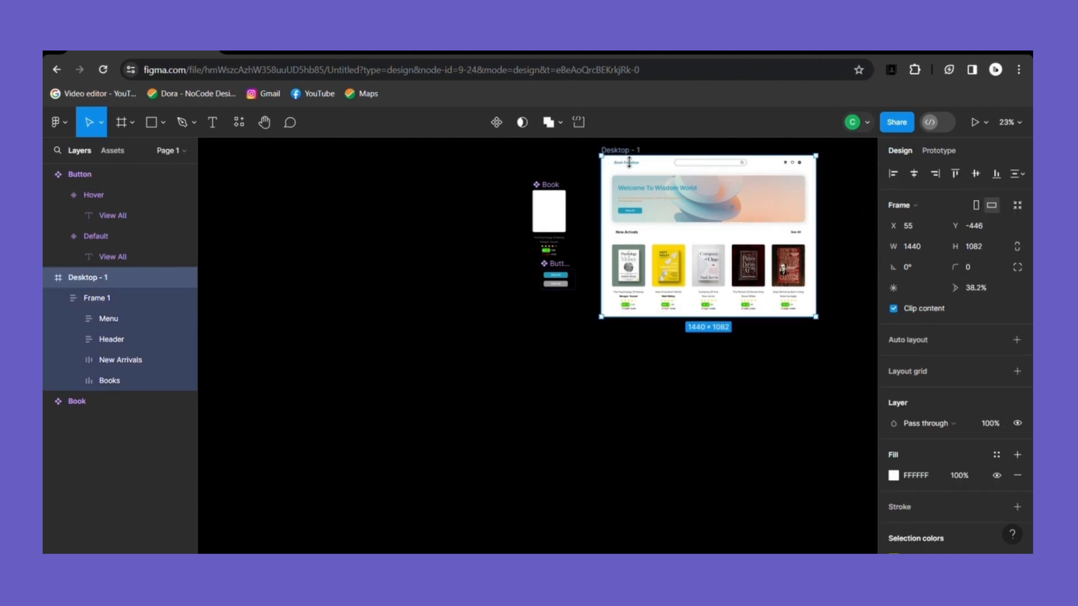
key(shift+a)
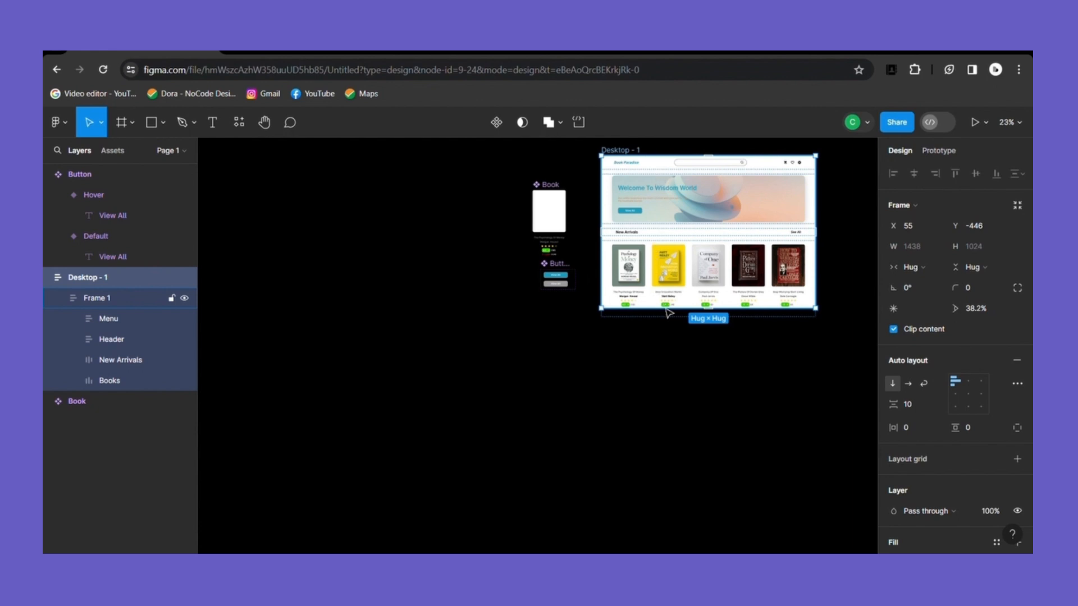
drag(652, 319, 656, 328)
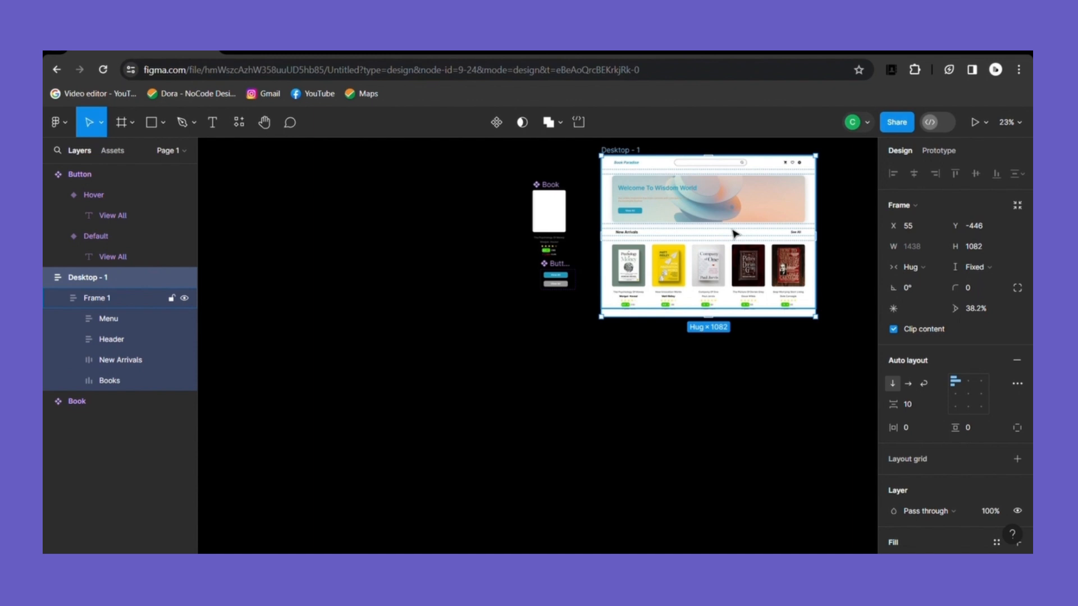
Stretch Frame 1 to a height of 1082 and set its vertical item spacing to 39
click(728, 314)
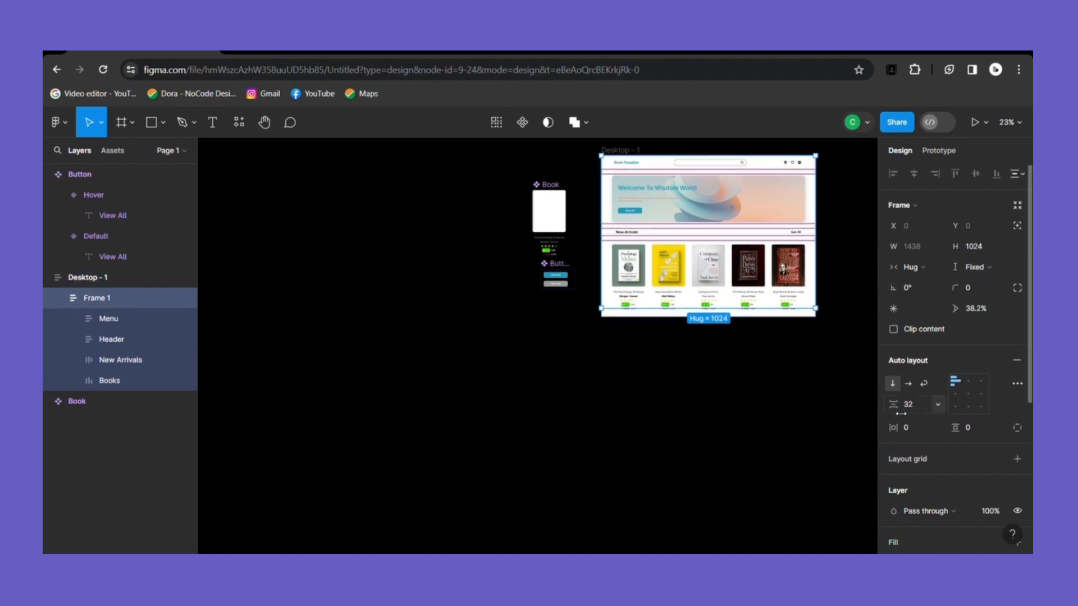
drag(905, 406, 909, 406)
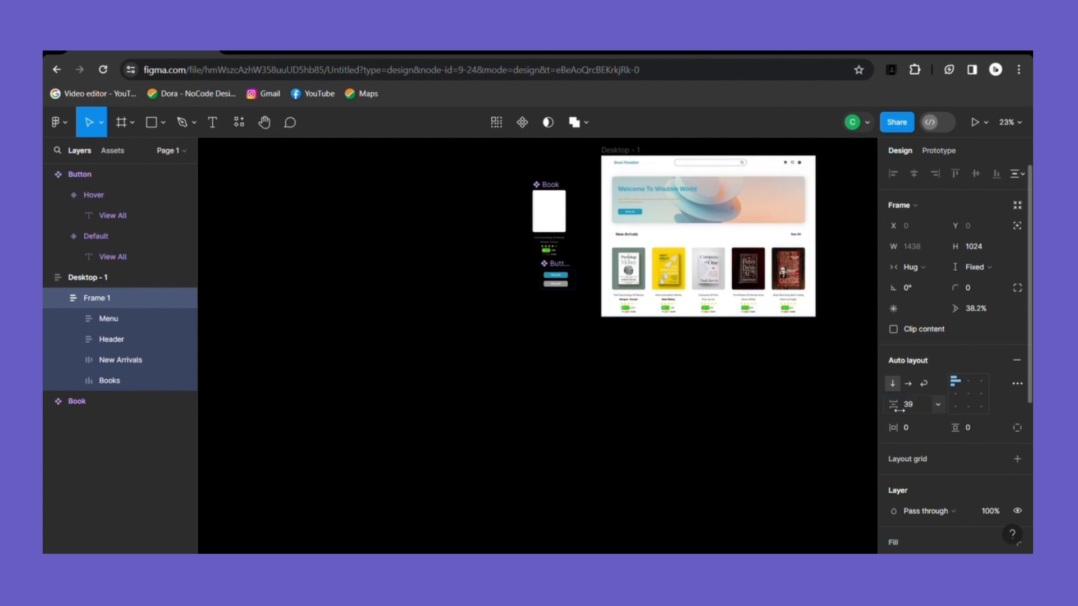
key(ctrl+z)
drag(702, 315, 702, 323)
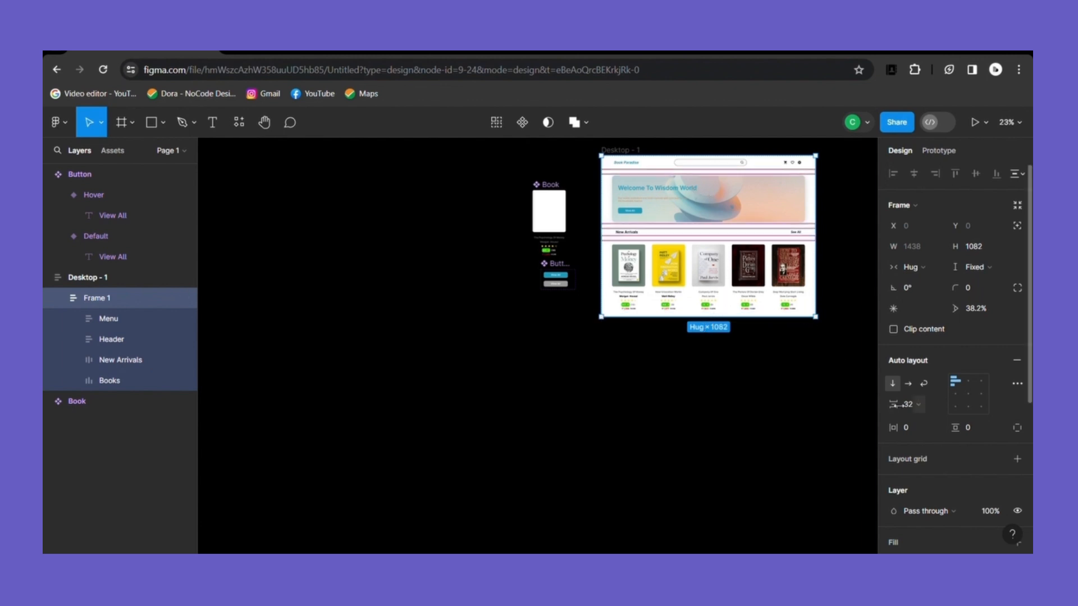
drag(901, 407, 906, 406)
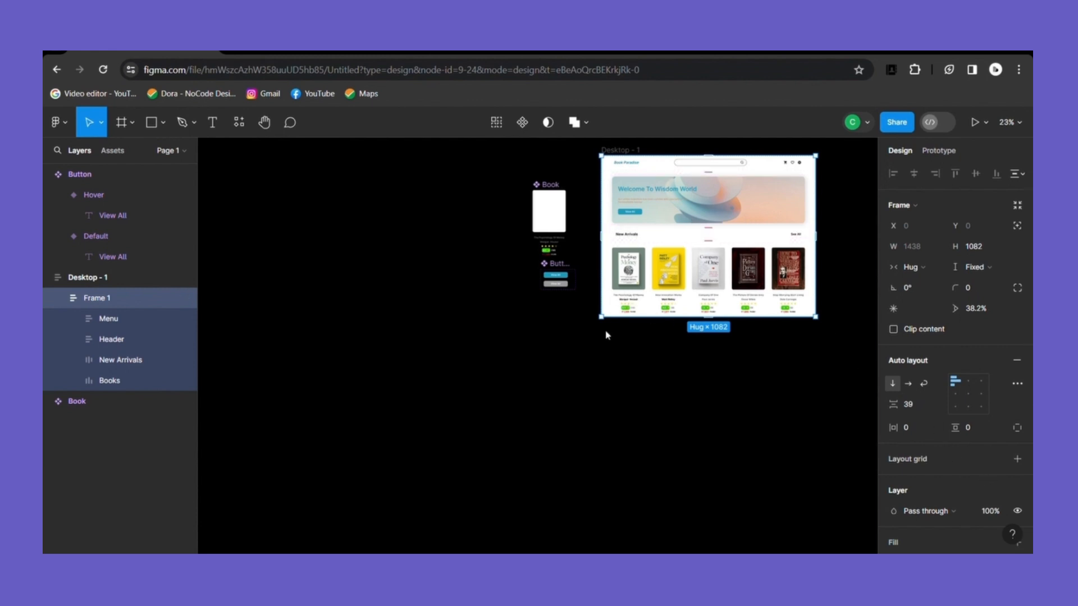
Preview the bookstore page as a prototype and look through it from the navigation bar to the book cards
click(974, 121)
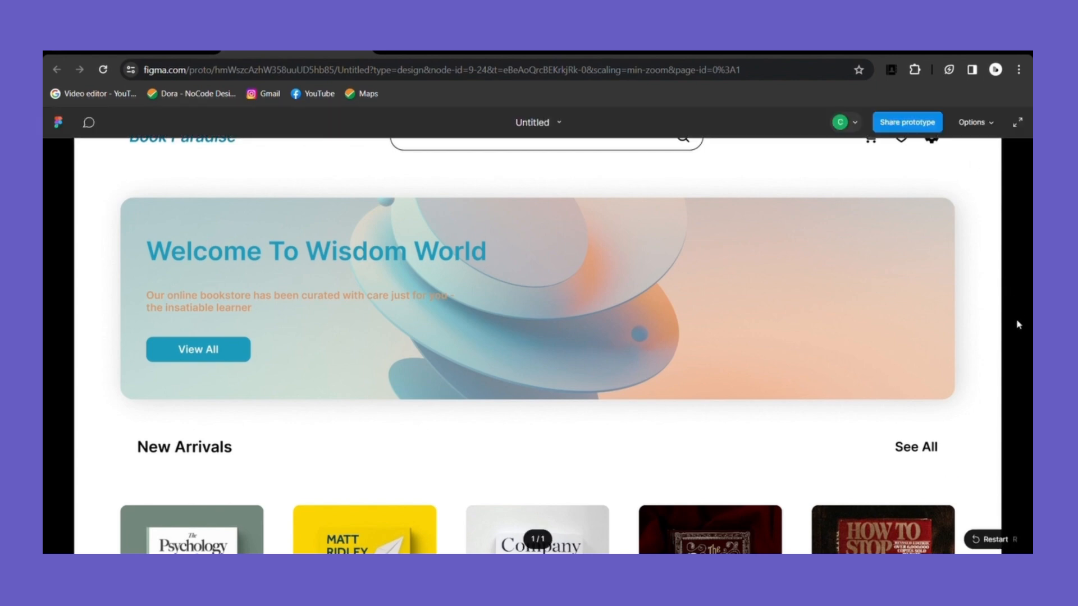
scroll(1019, 365, down, 3)
scroll(1020, 382, down, 3)
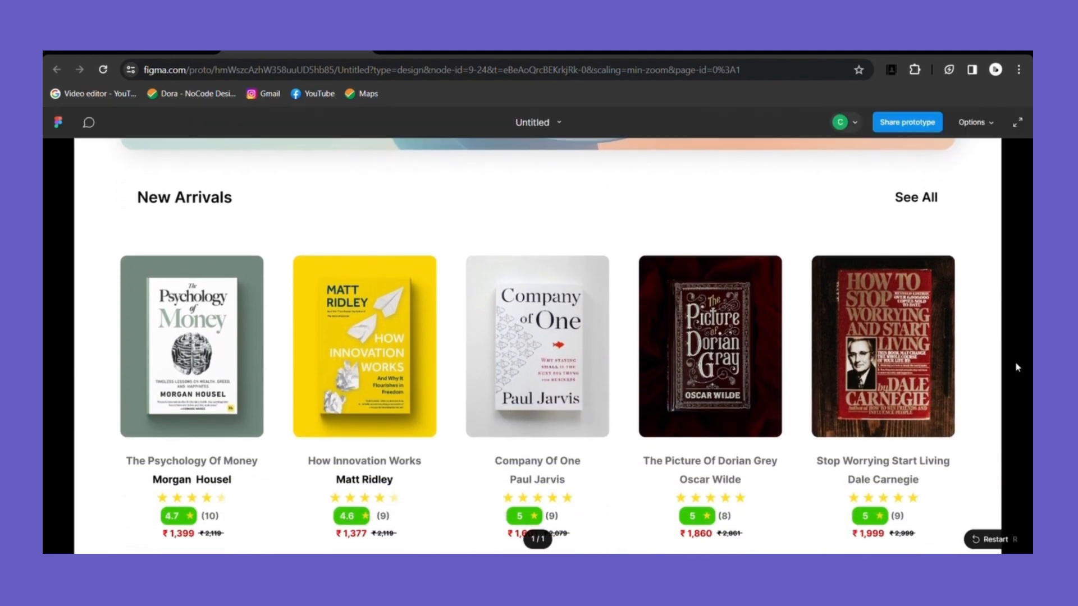
scroll(1012, 364, up, 3)
scroll(1015, 511, up, 1)
scroll(1000, 314, down, 1)
scroll(993, 337, up, 2)
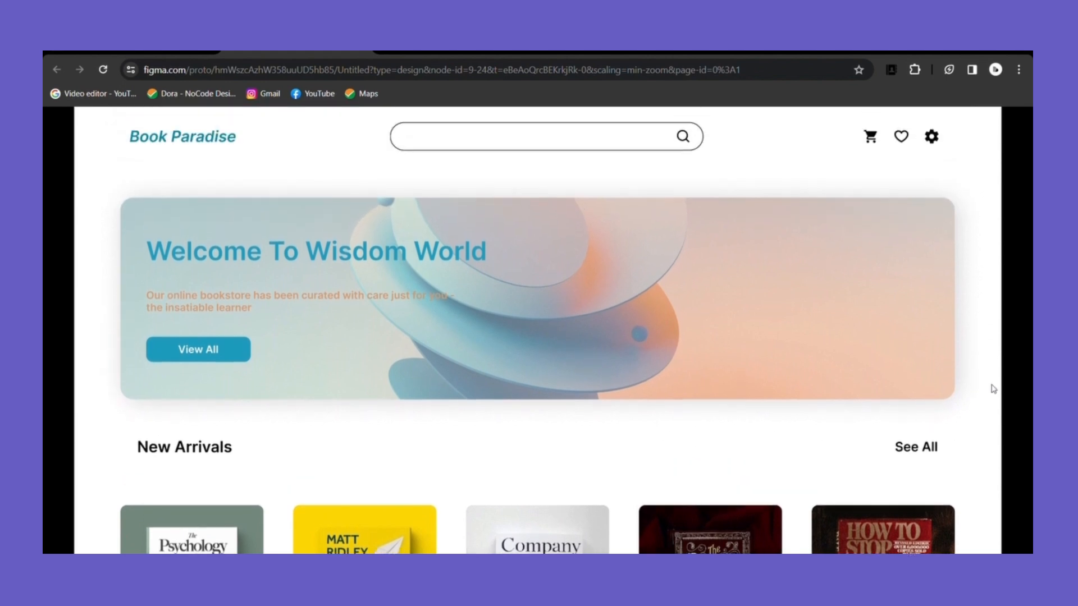